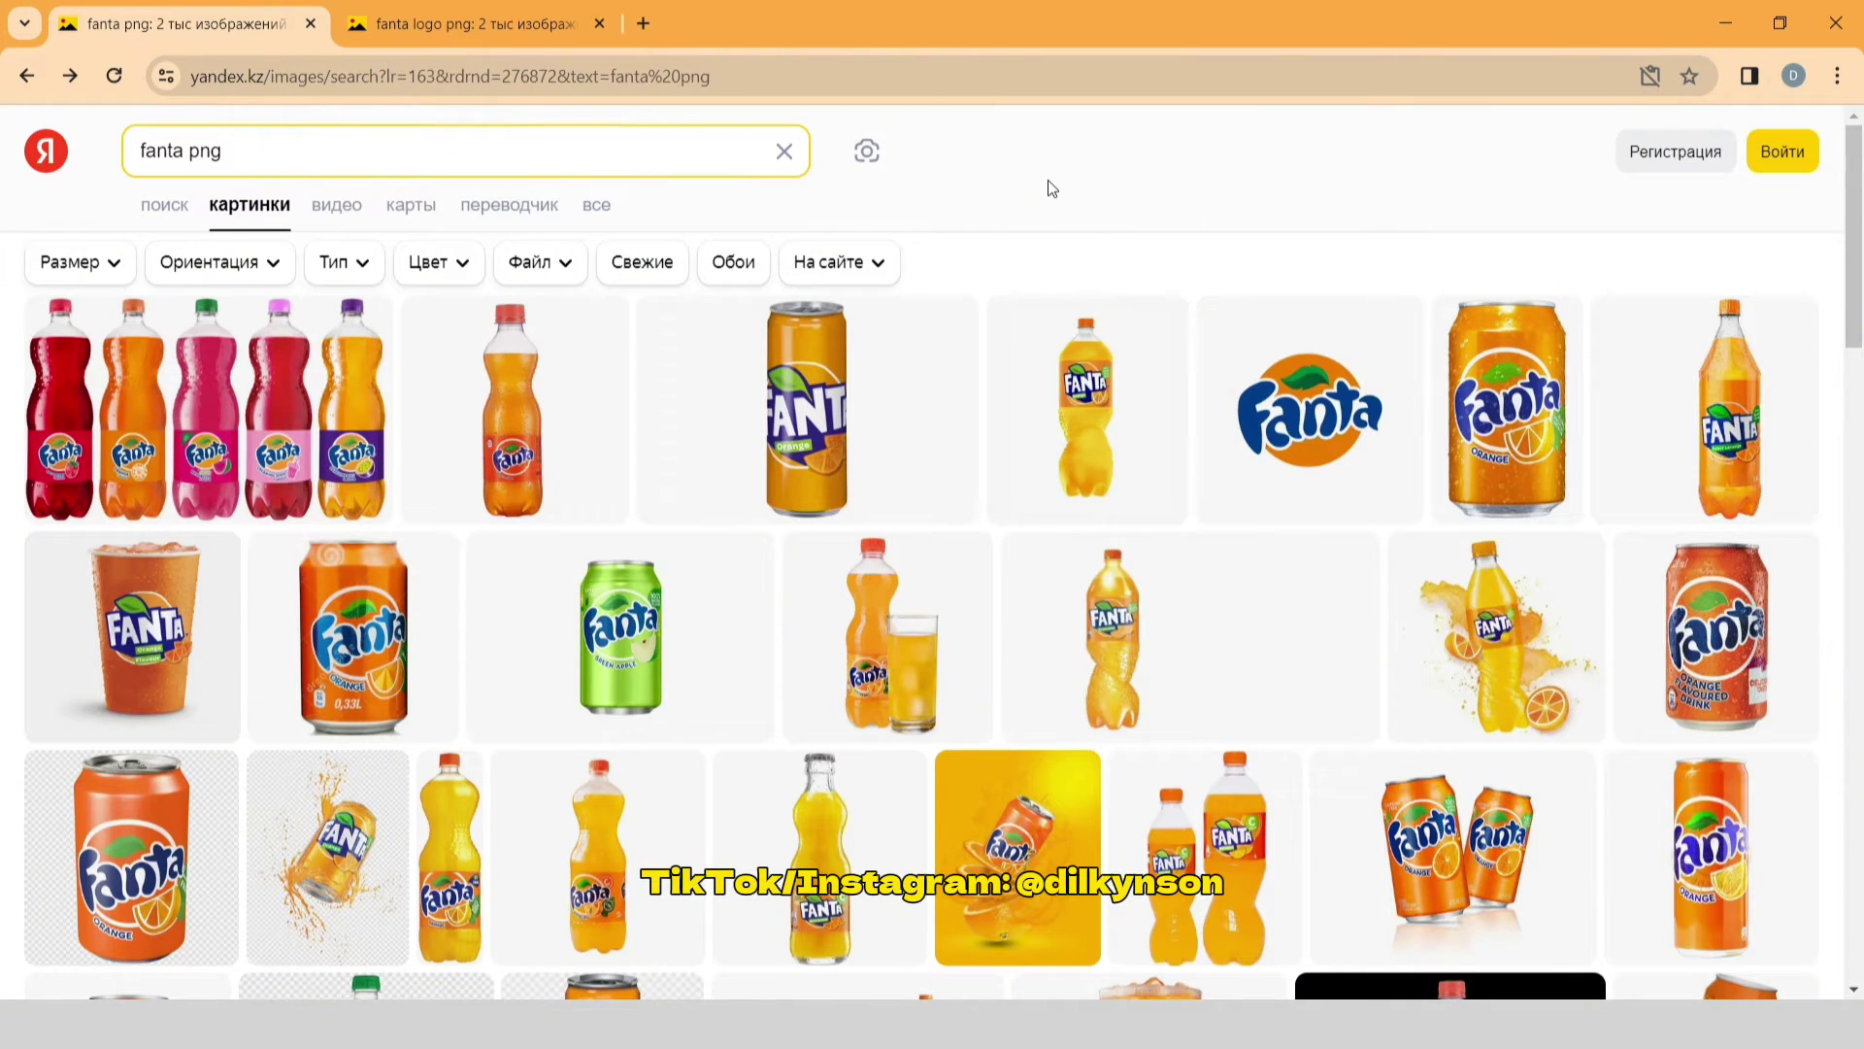
# Step: Enlarge the five-bottle Fanta picture from the 'fanta png' results and copy the image
pyautogui.click(178, 413)
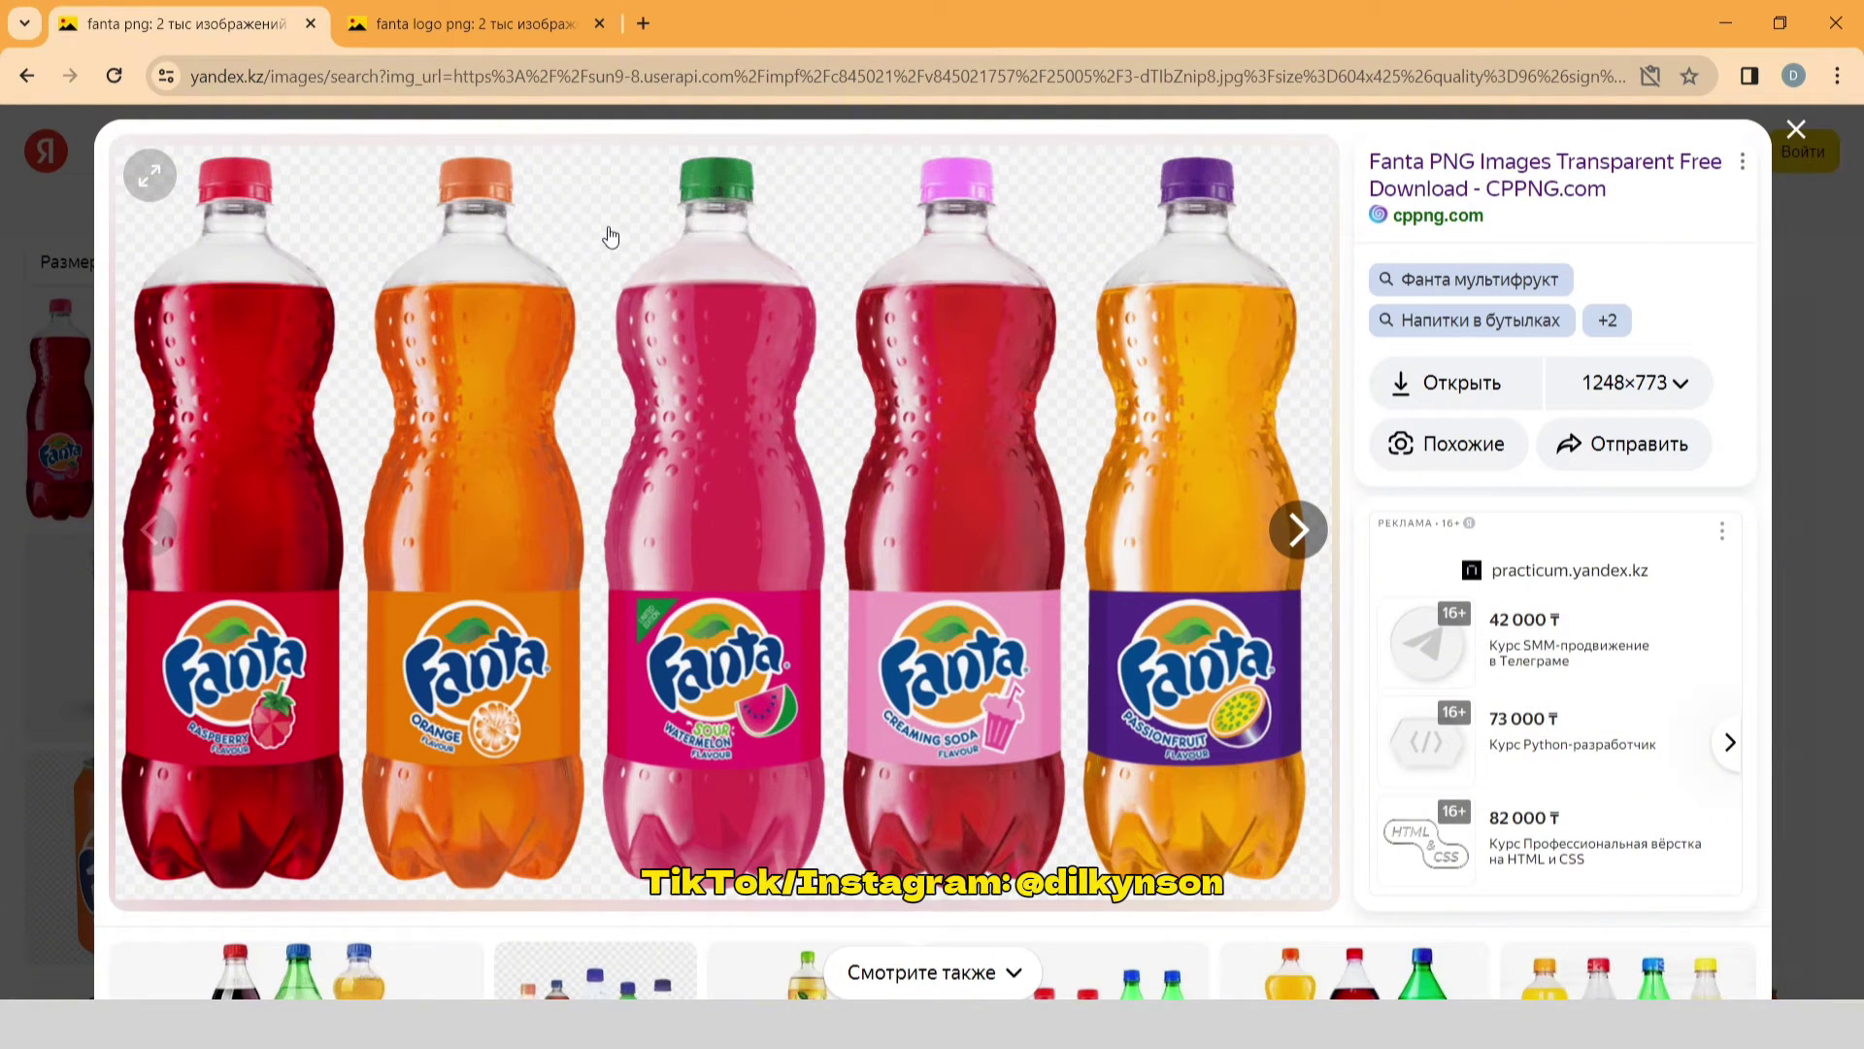
pyautogui.rightClick(532, 249)
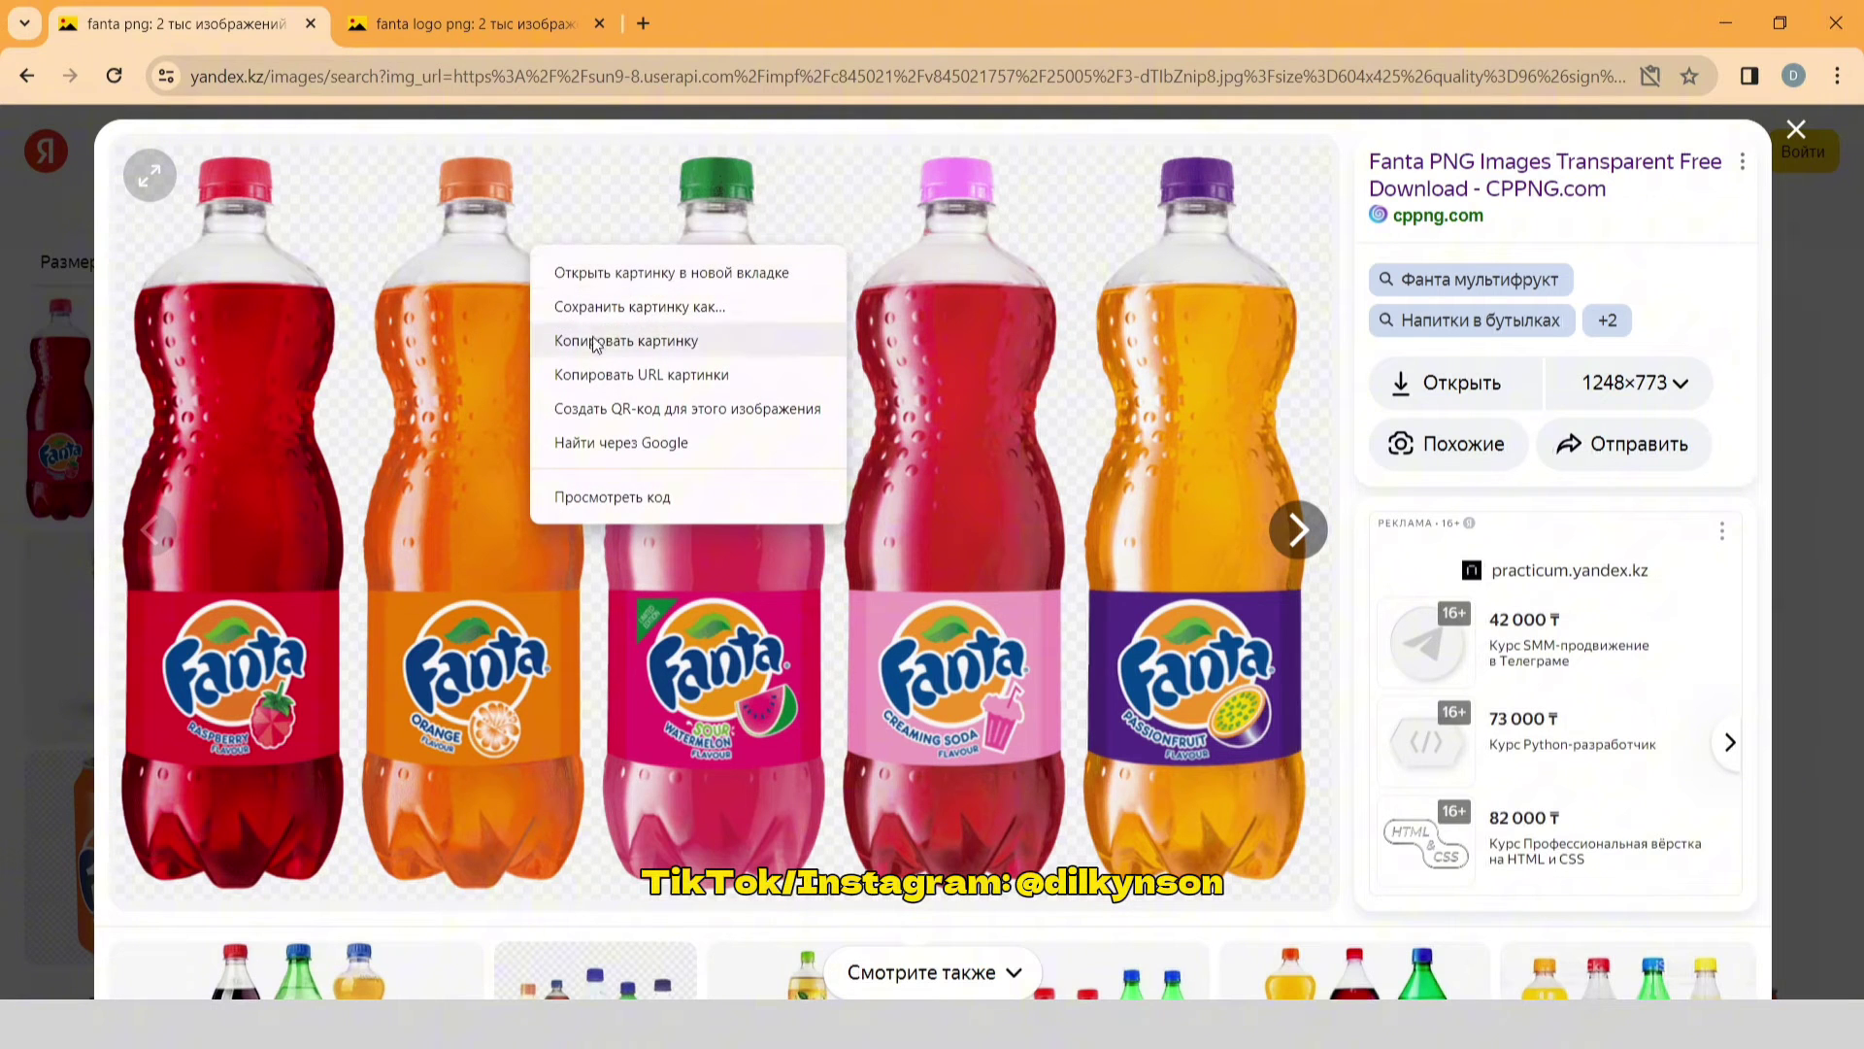
pyautogui.click(596, 341)
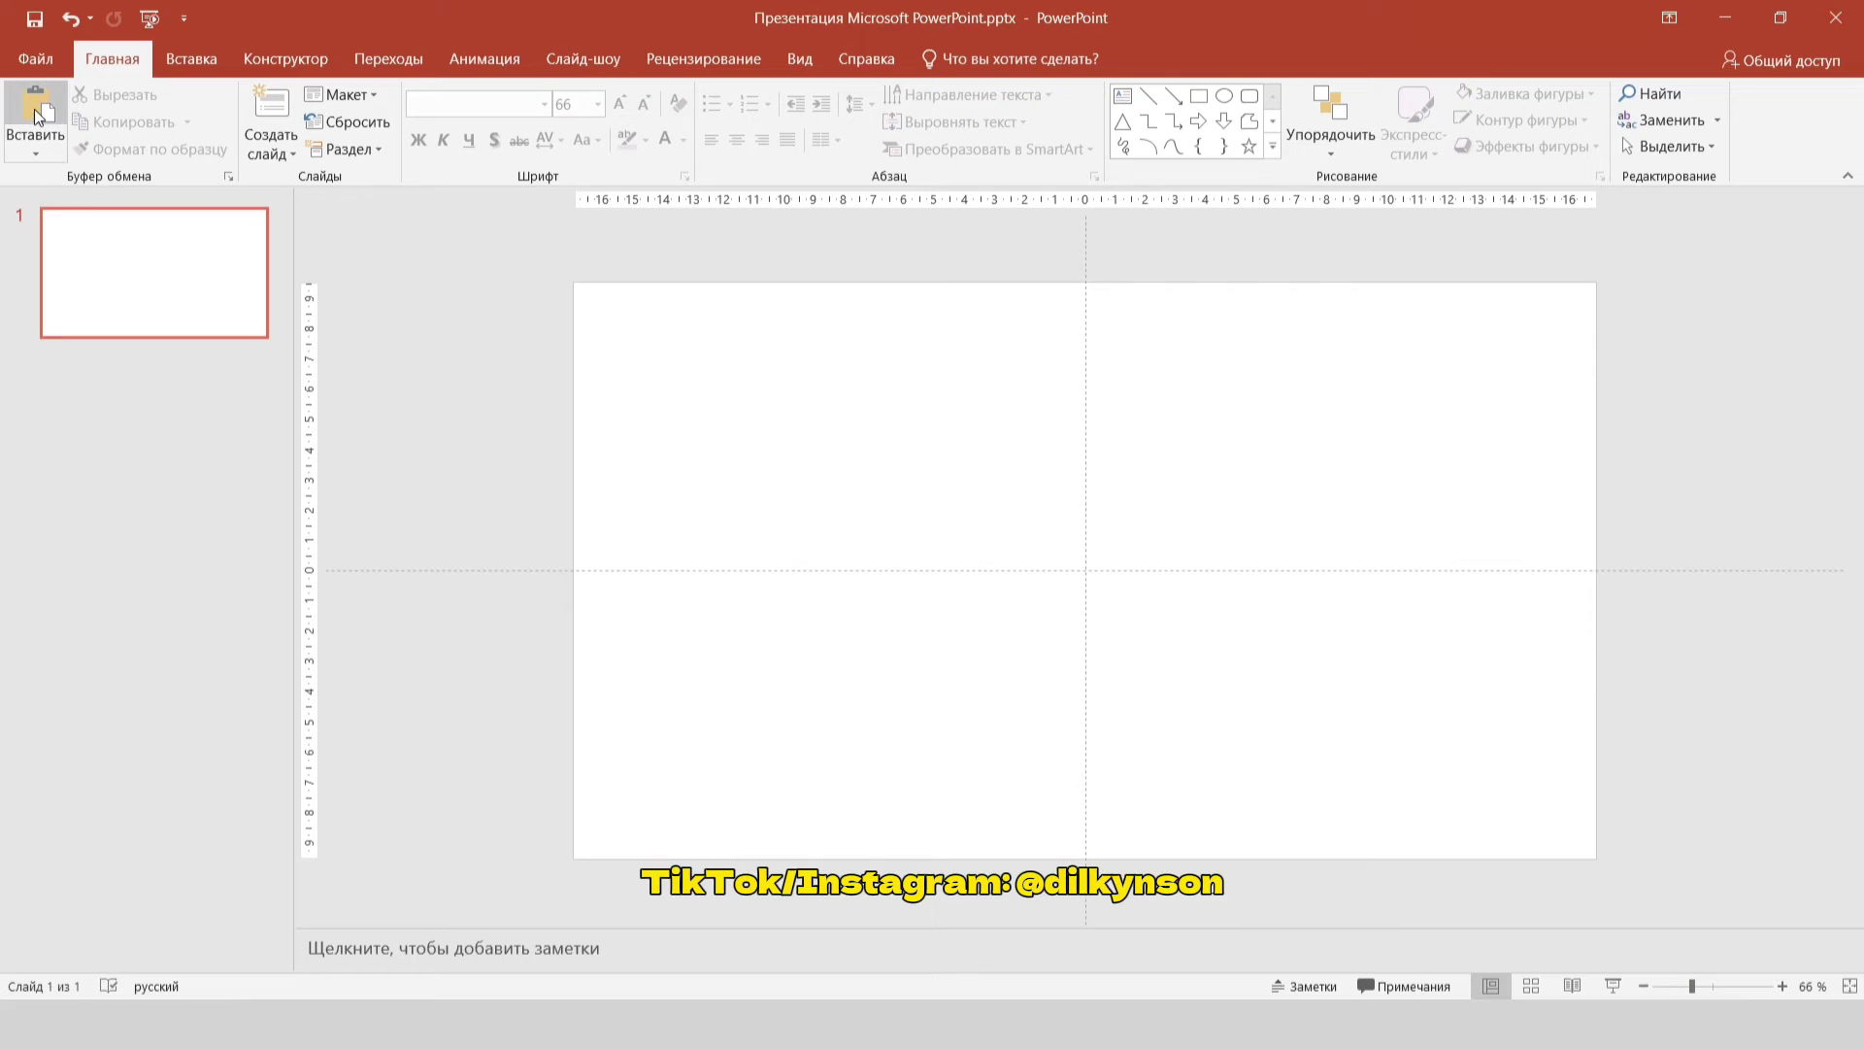
# Step: Paste the Fanta image onto the slide and crop it down to the red bottle
pyautogui.click(35, 115)
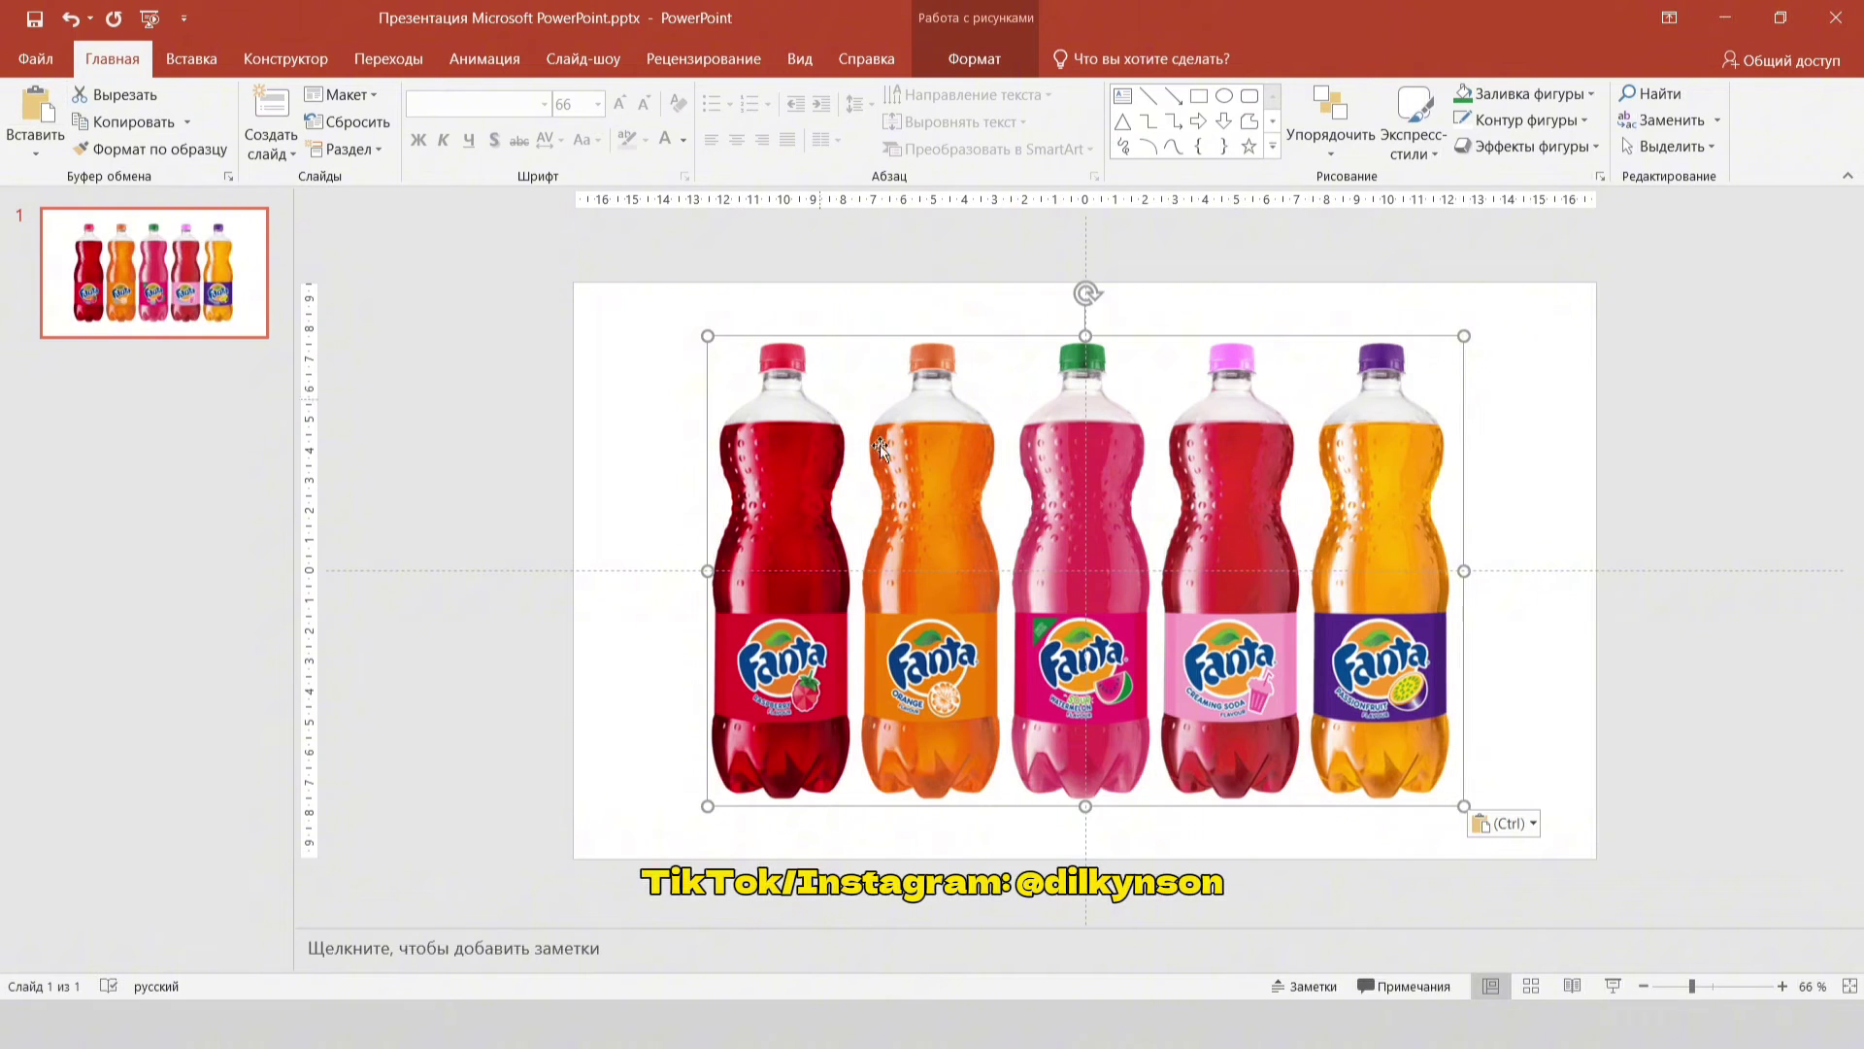
pyautogui.moveTo(1011, 507); pyautogui.dragTo(830, 528)
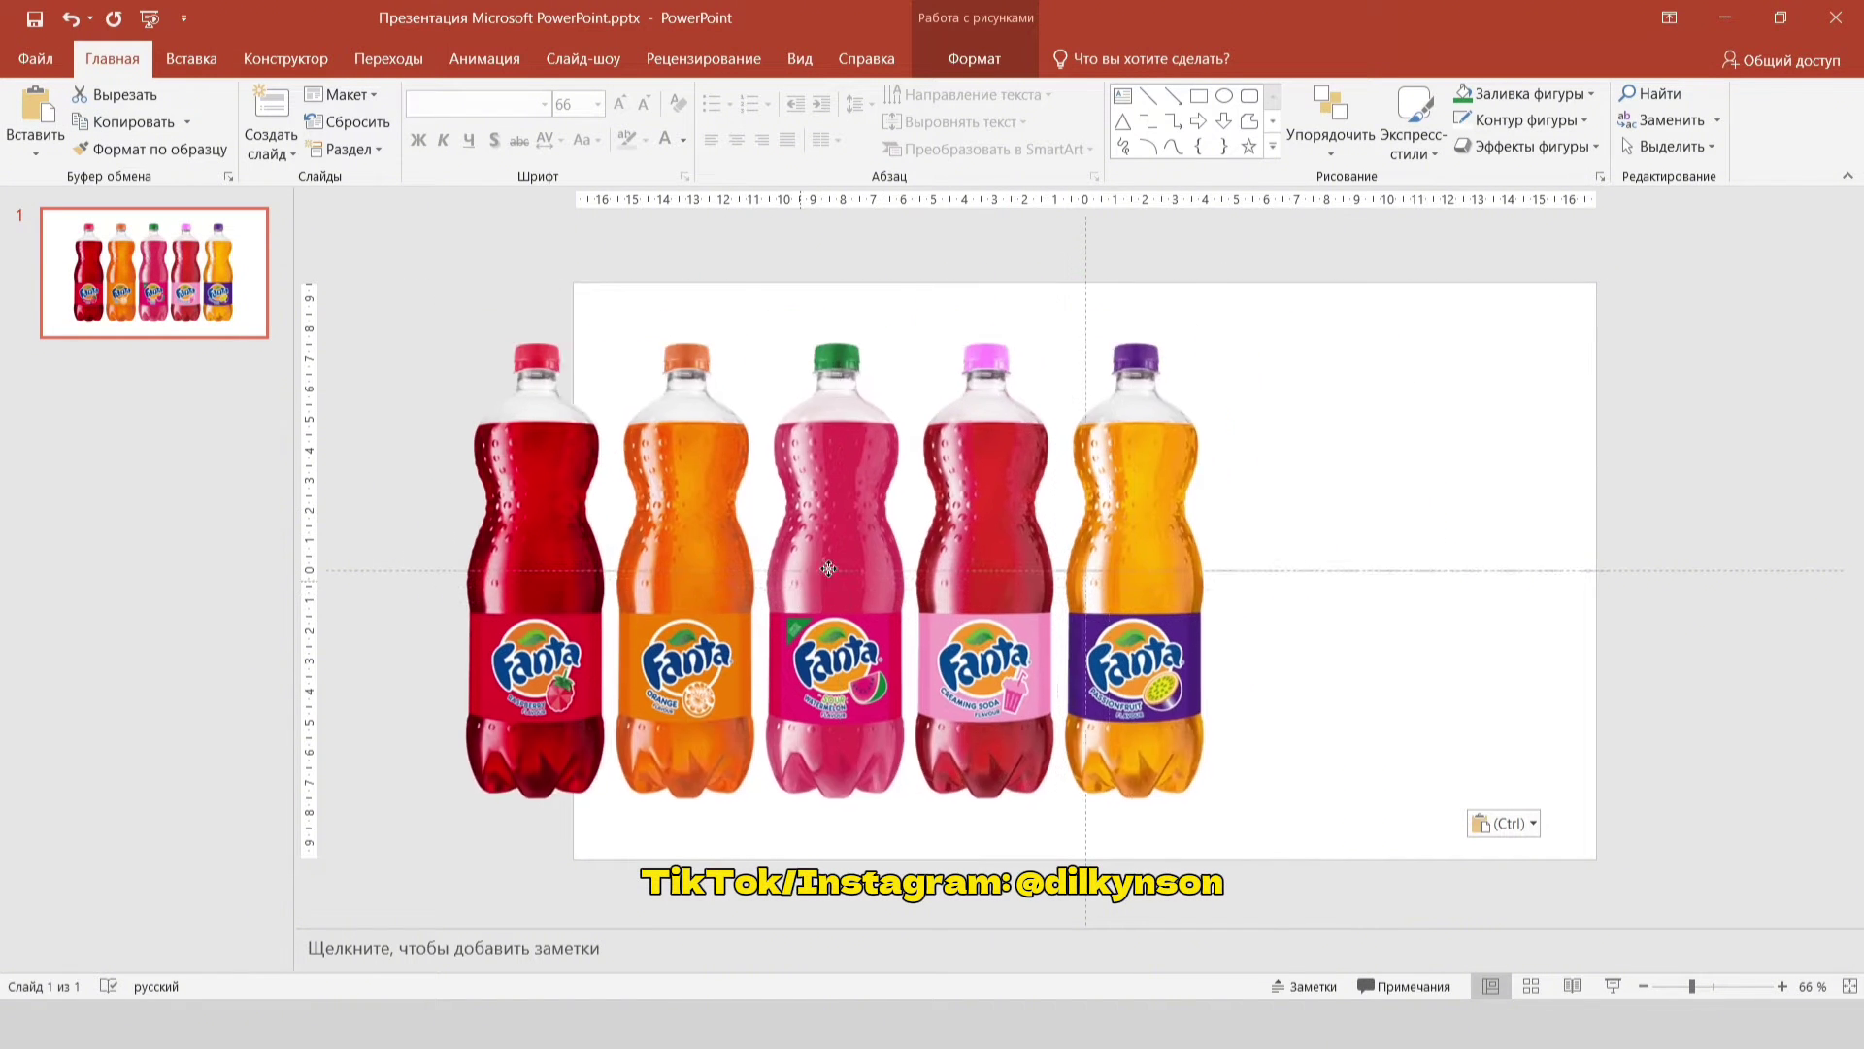
pyautogui.hotkey('ctrl', 'z')
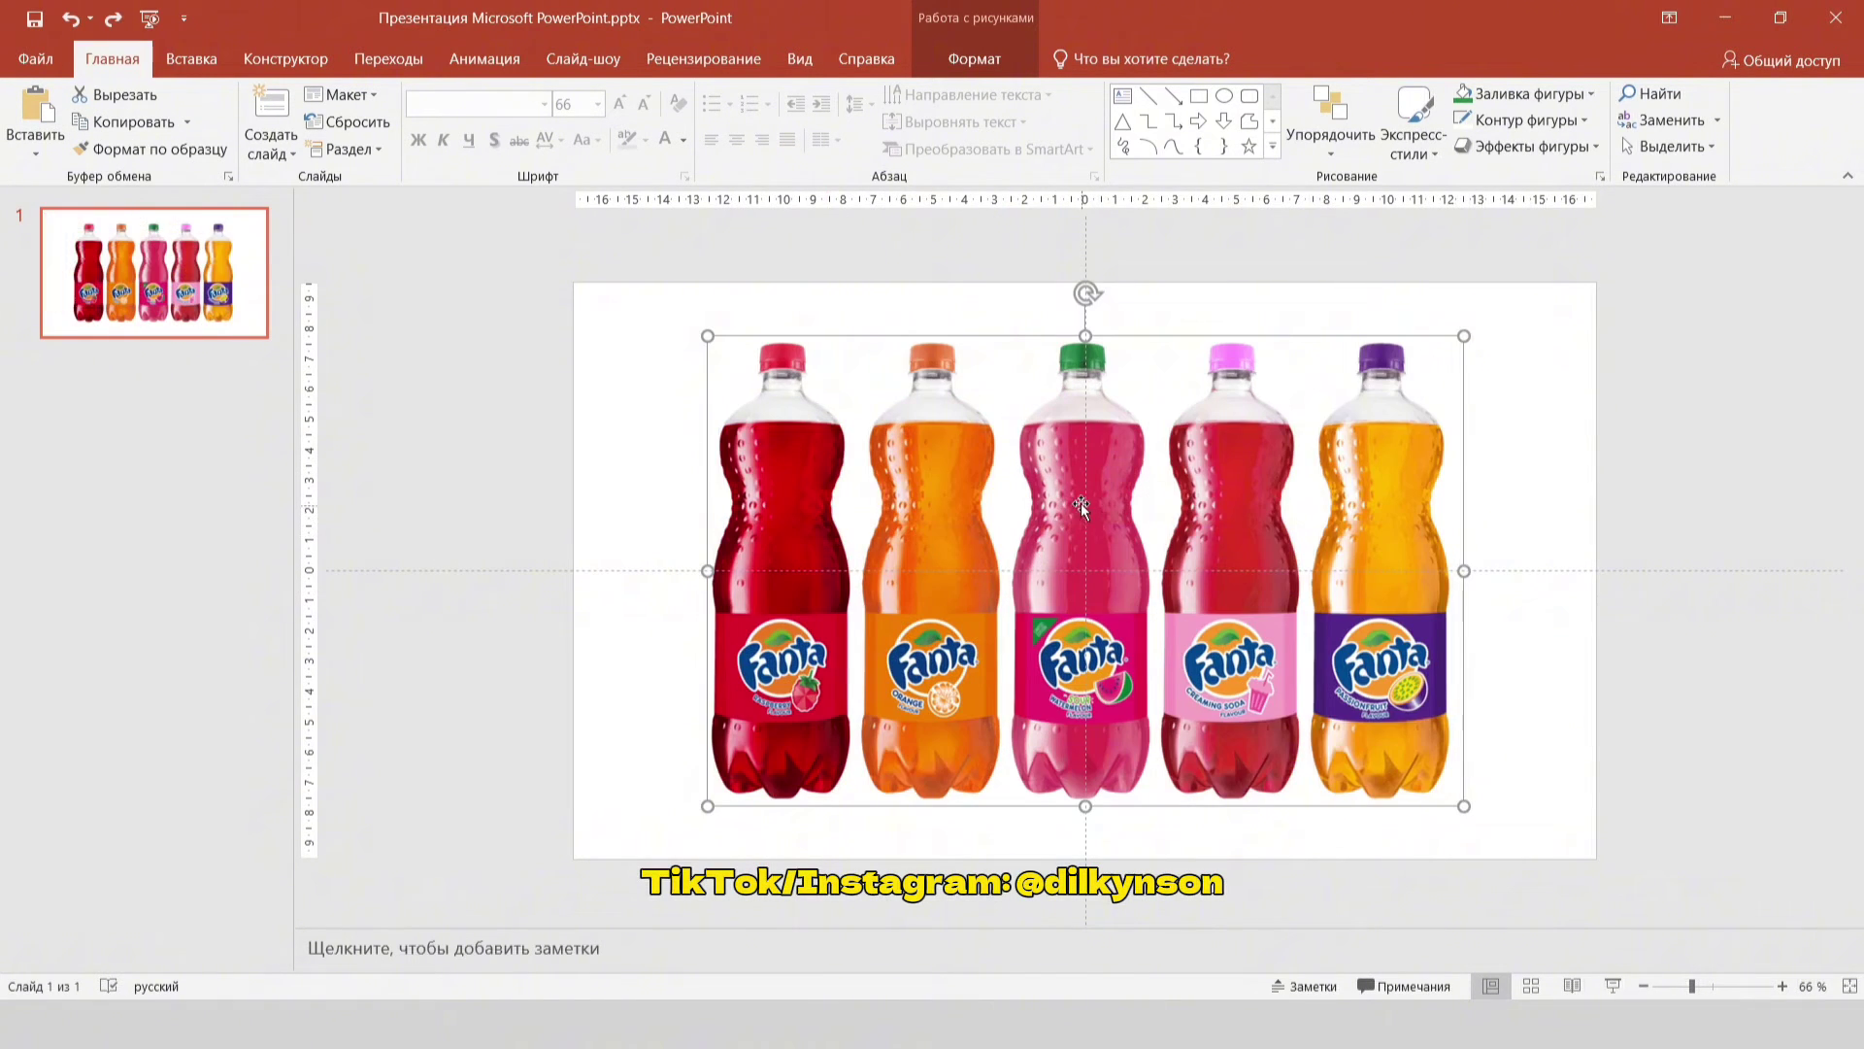
pyautogui.rightClick(929, 400)
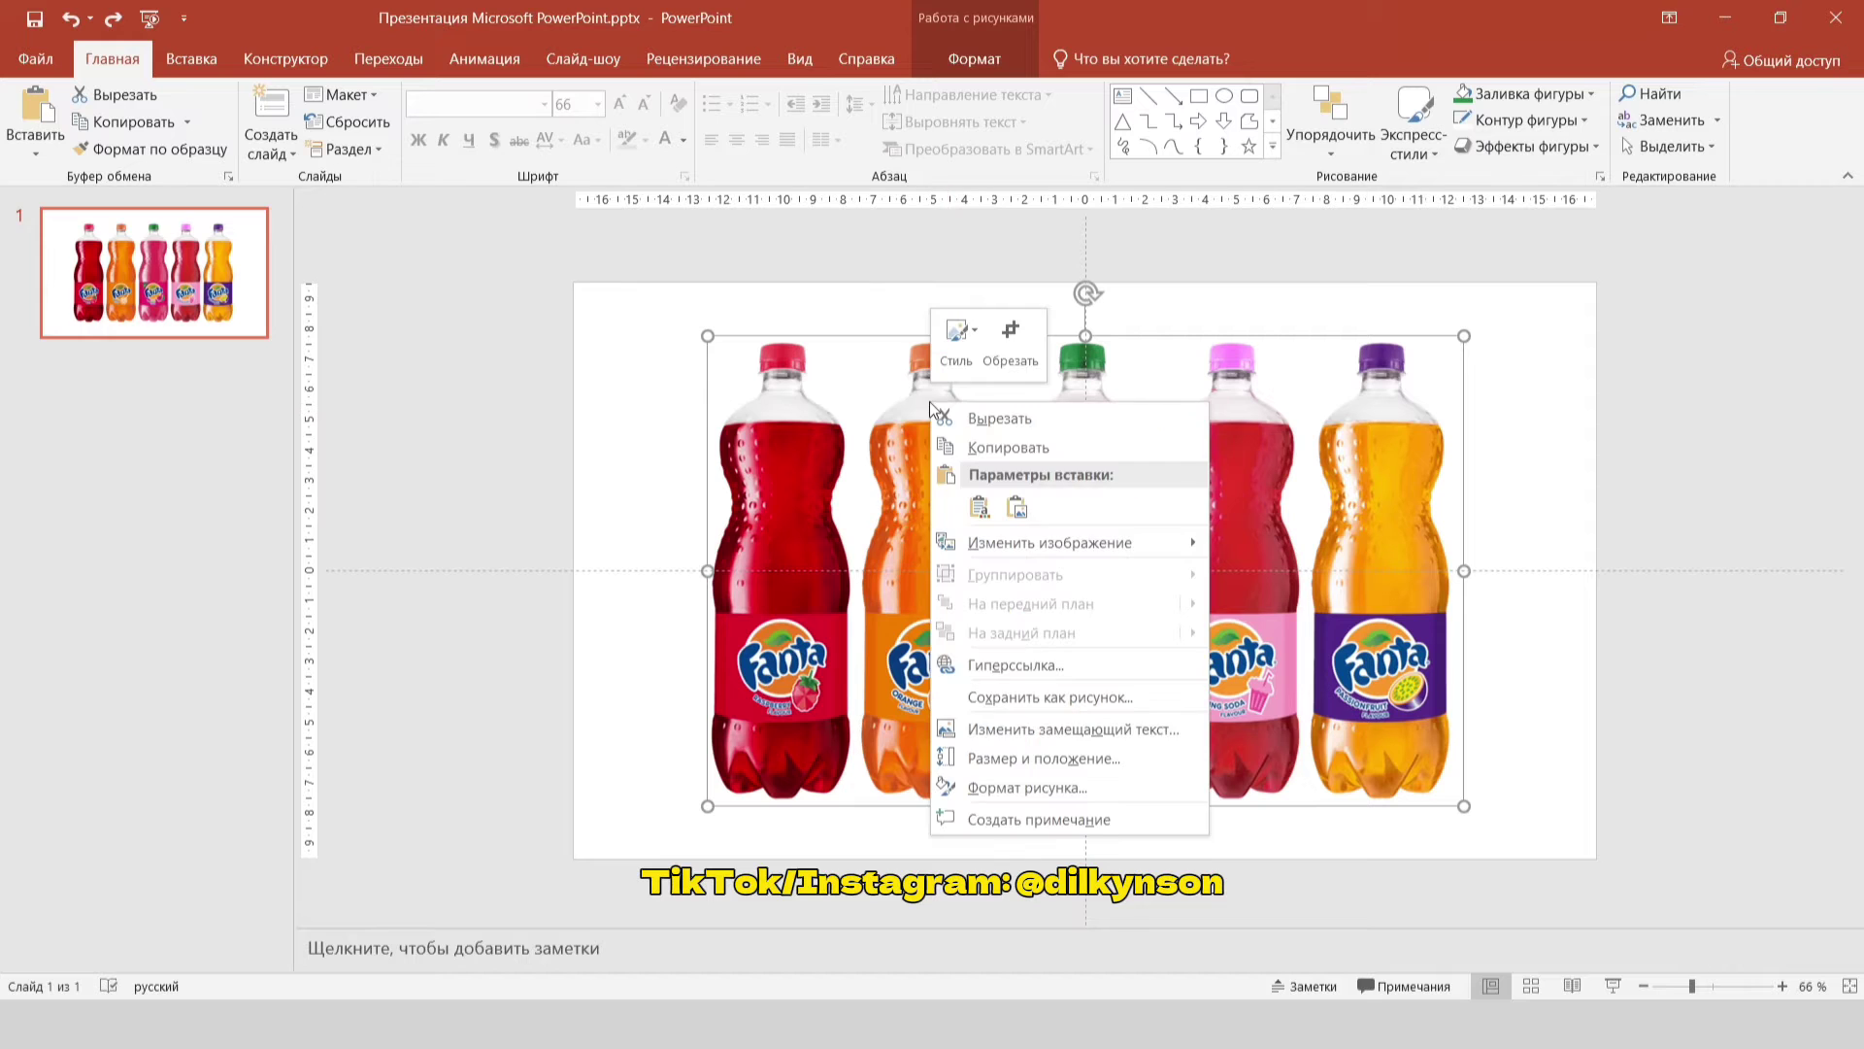
pyautogui.click(1034, 348)
pyautogui.moveTo(1461, 573); pyautogui.dragTo(854, 581)
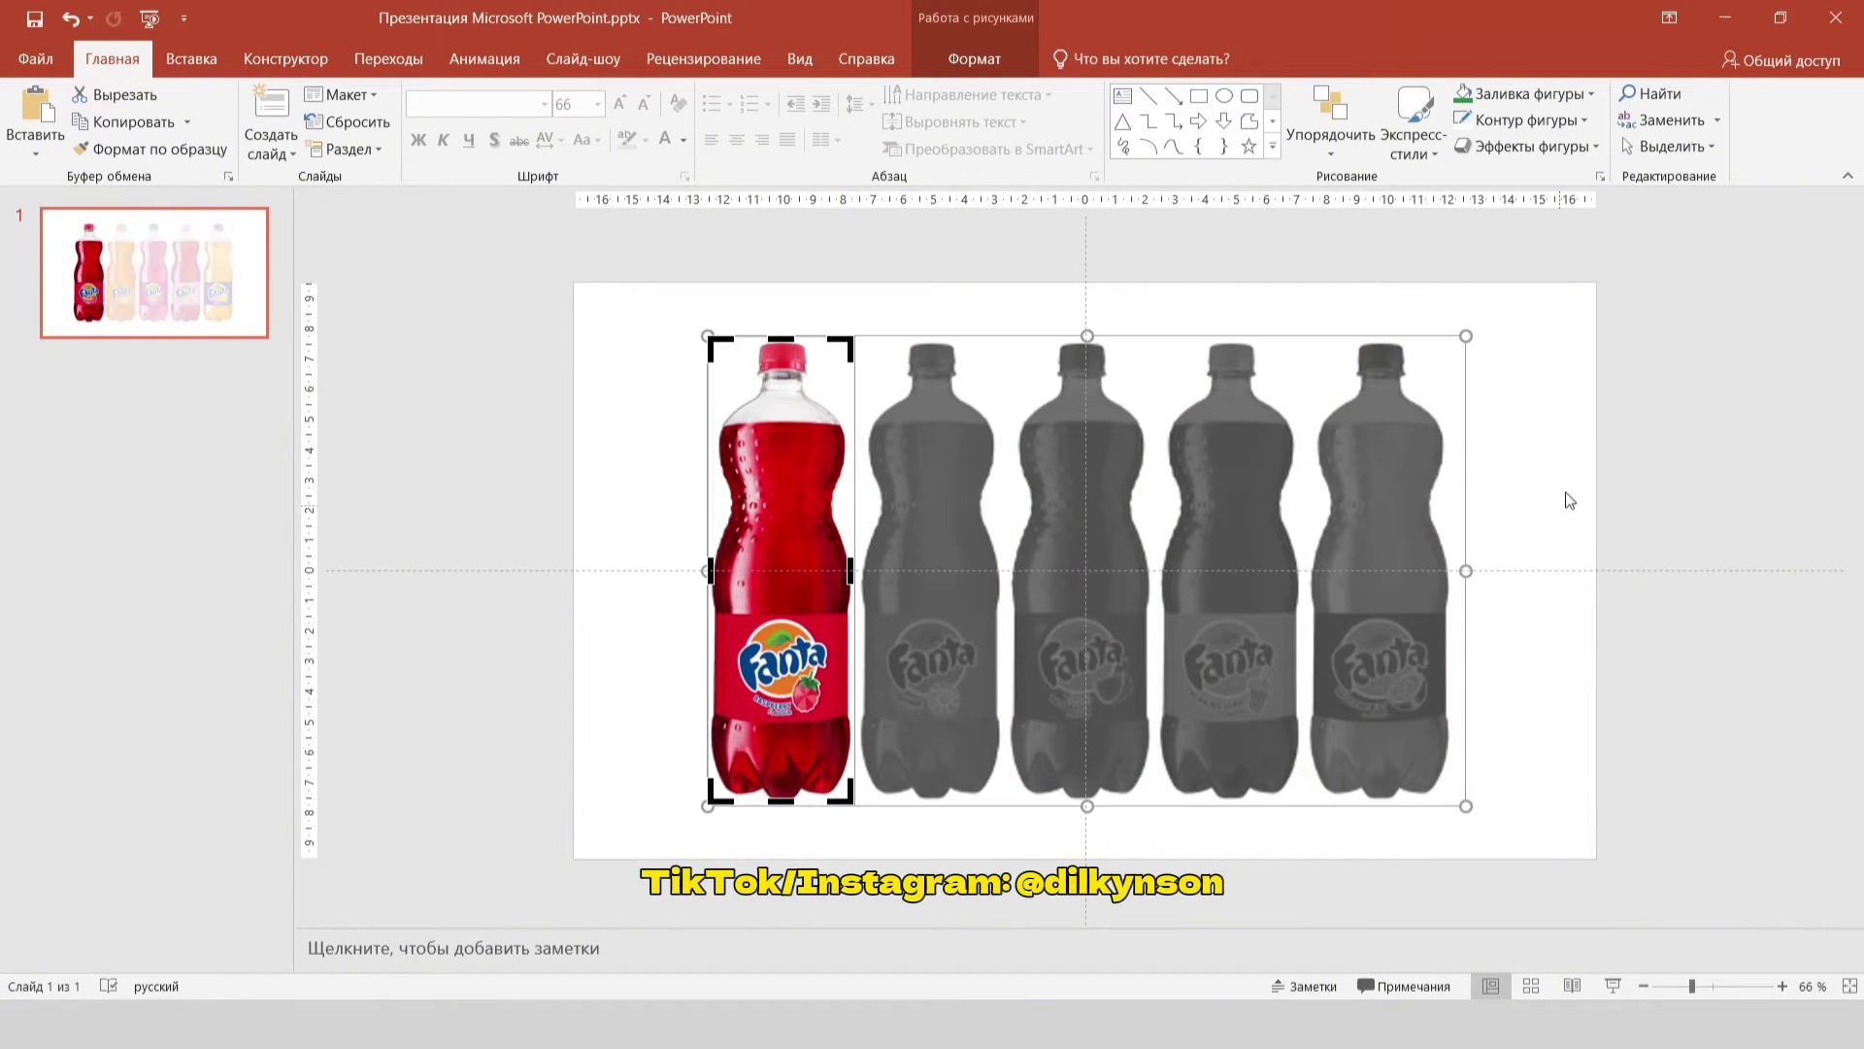
pyautogui.click(1564, 452)
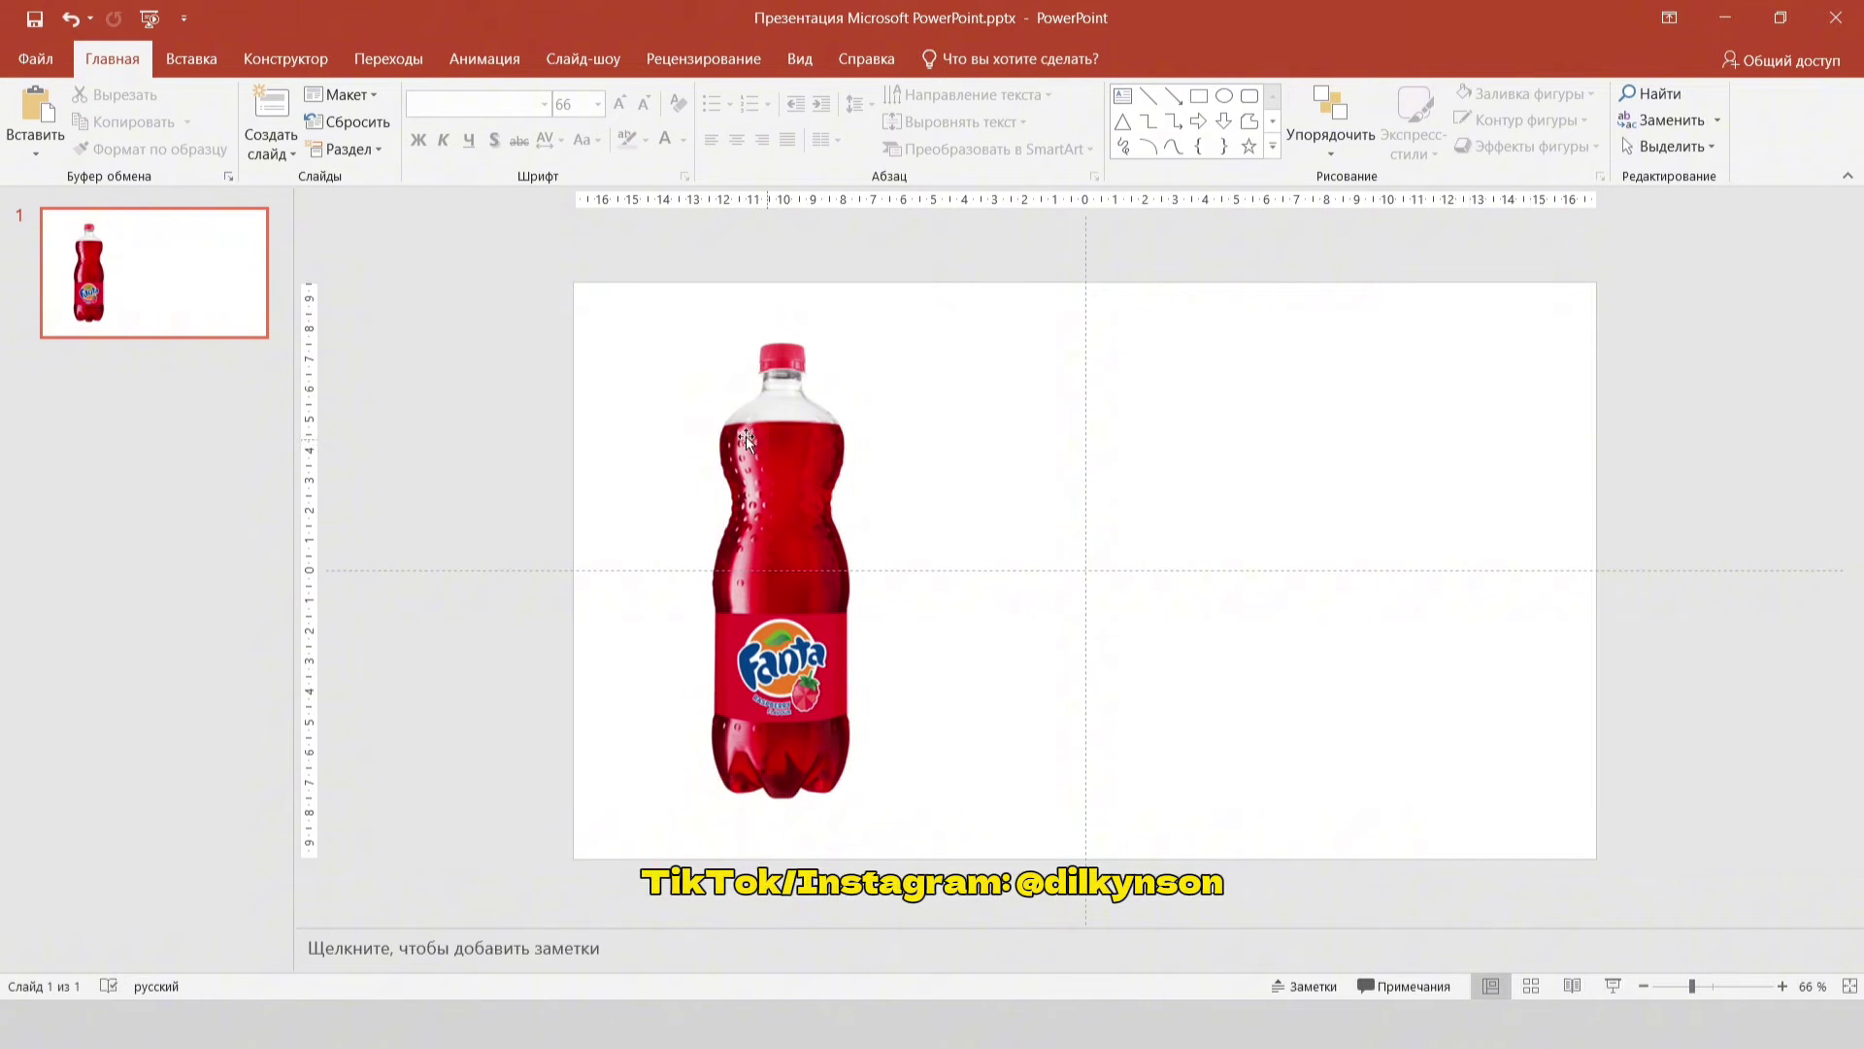
# Step: Duplicate the red bottle to its right and re-crop the copy to the orange bottle
pyautogui.click(769, 420)
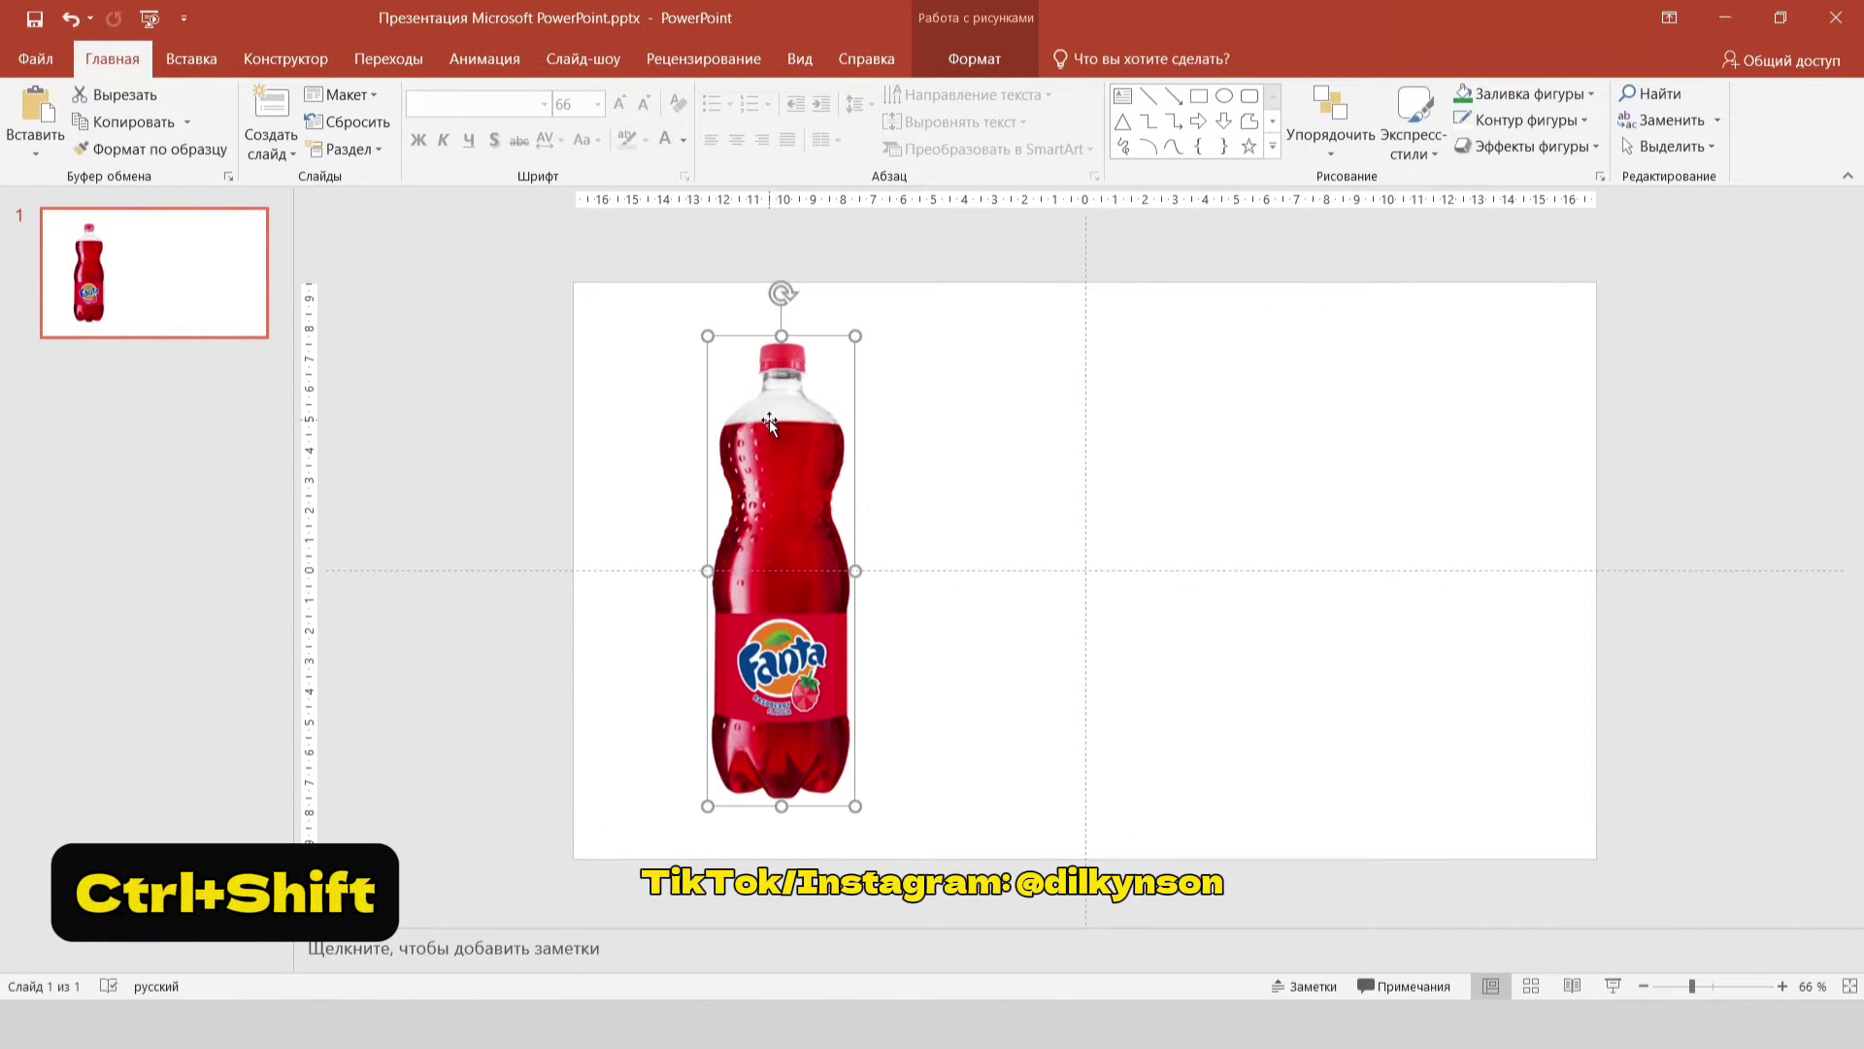
pyautogui.moveTo(773, 467); pyautogui.dragTo(953, 516)
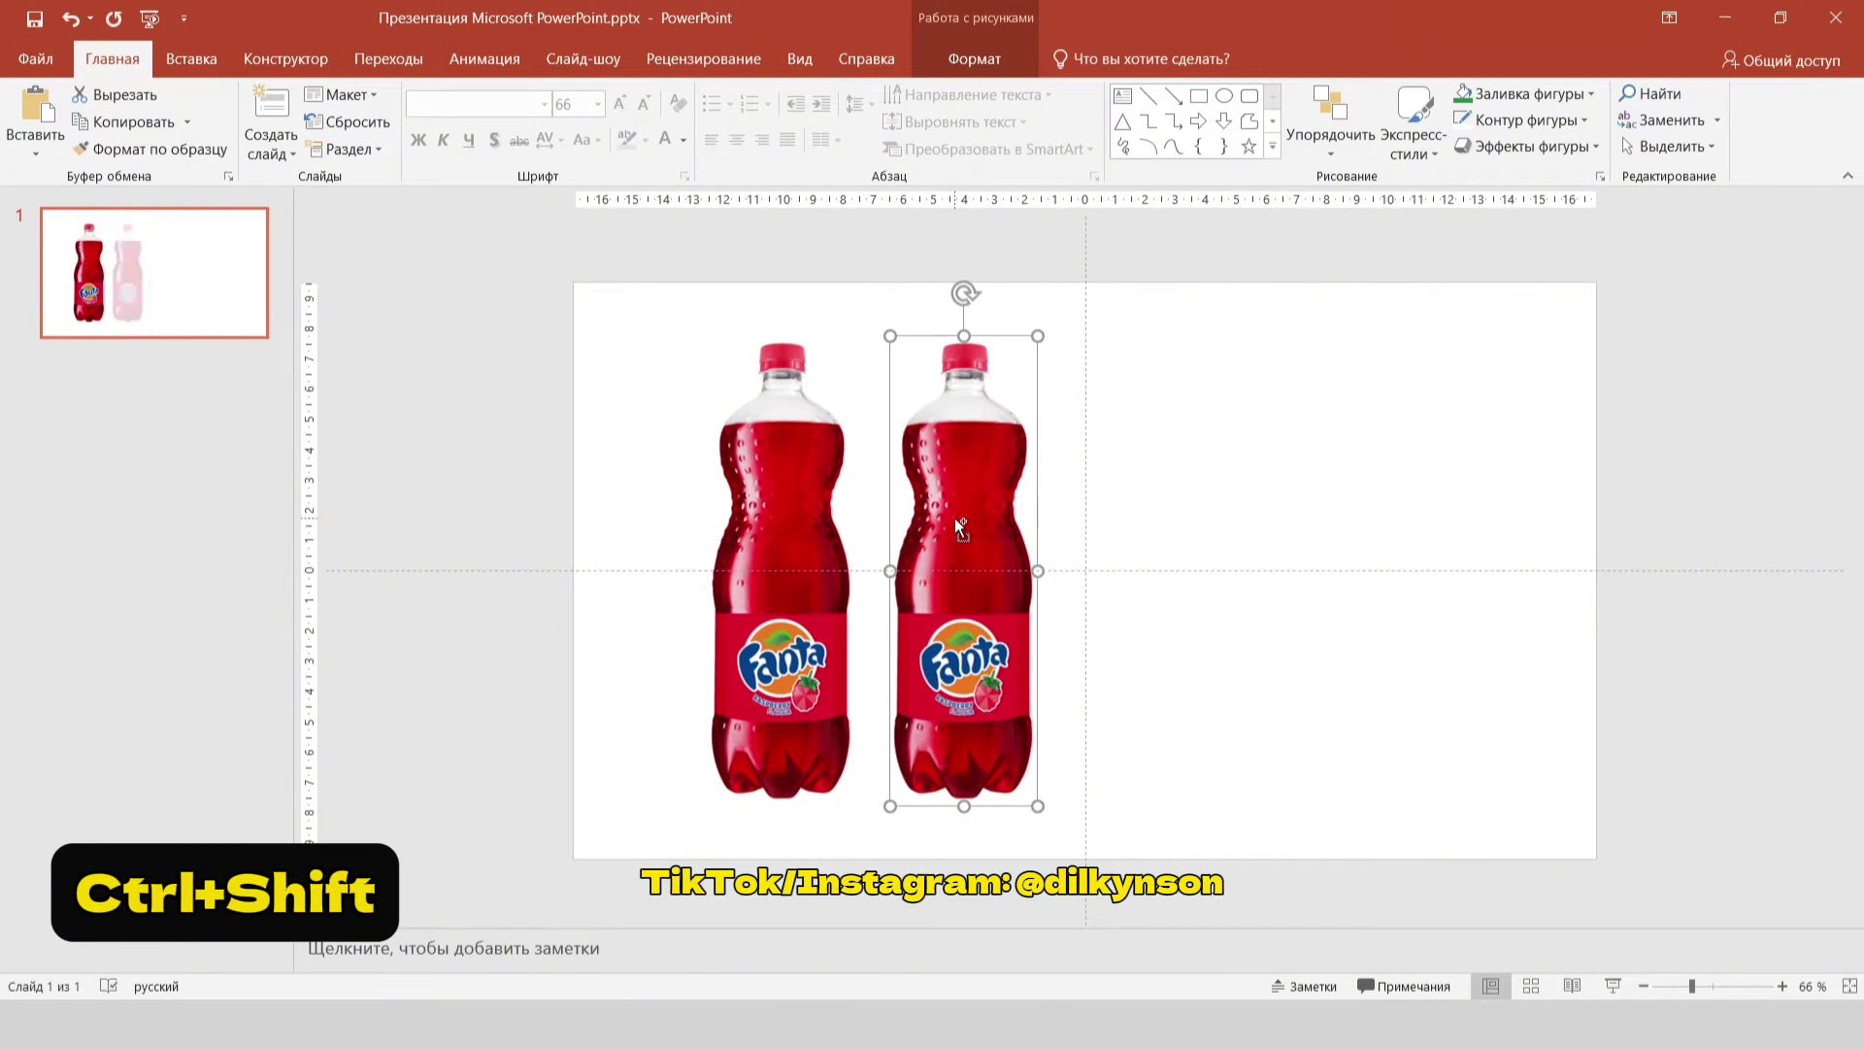
pyautogui.rightClick(958, 407)
pyautogui.click(1041, 357)
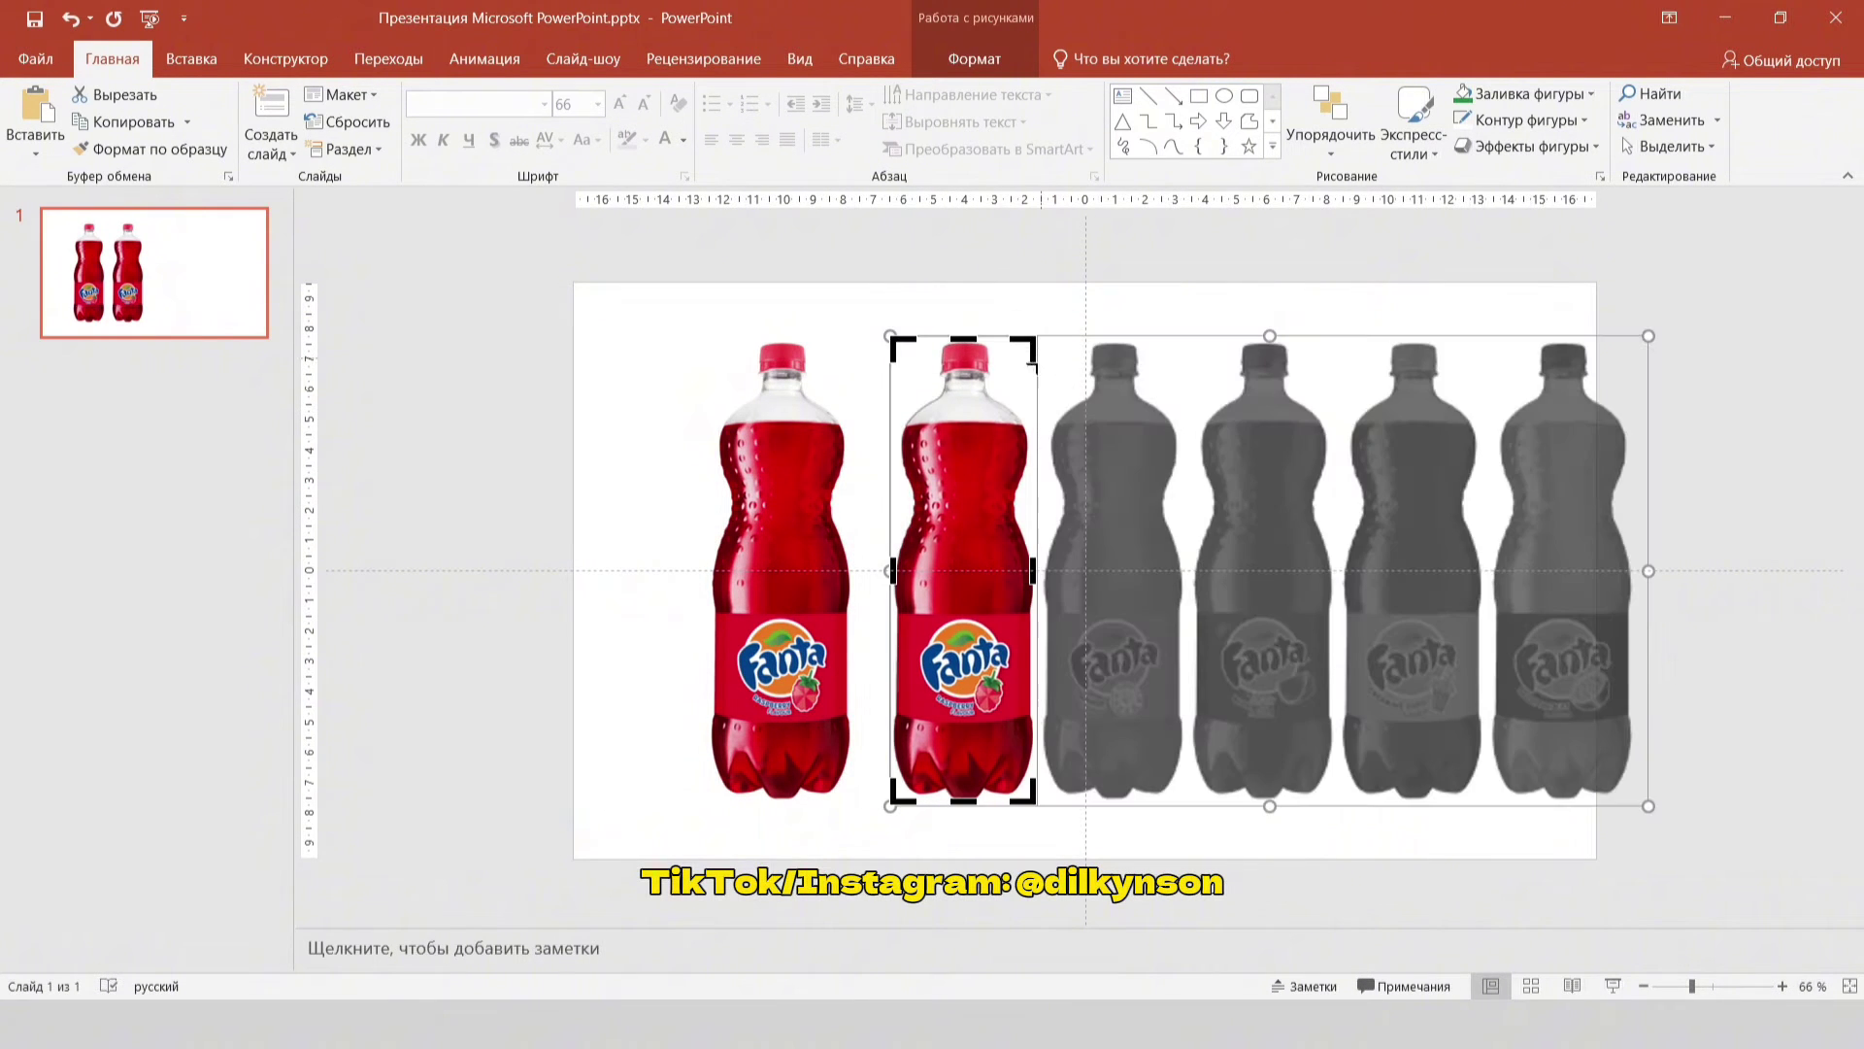
pyautogui.moveTo(1000, 447); pyautogui.dragTo(847, 463)
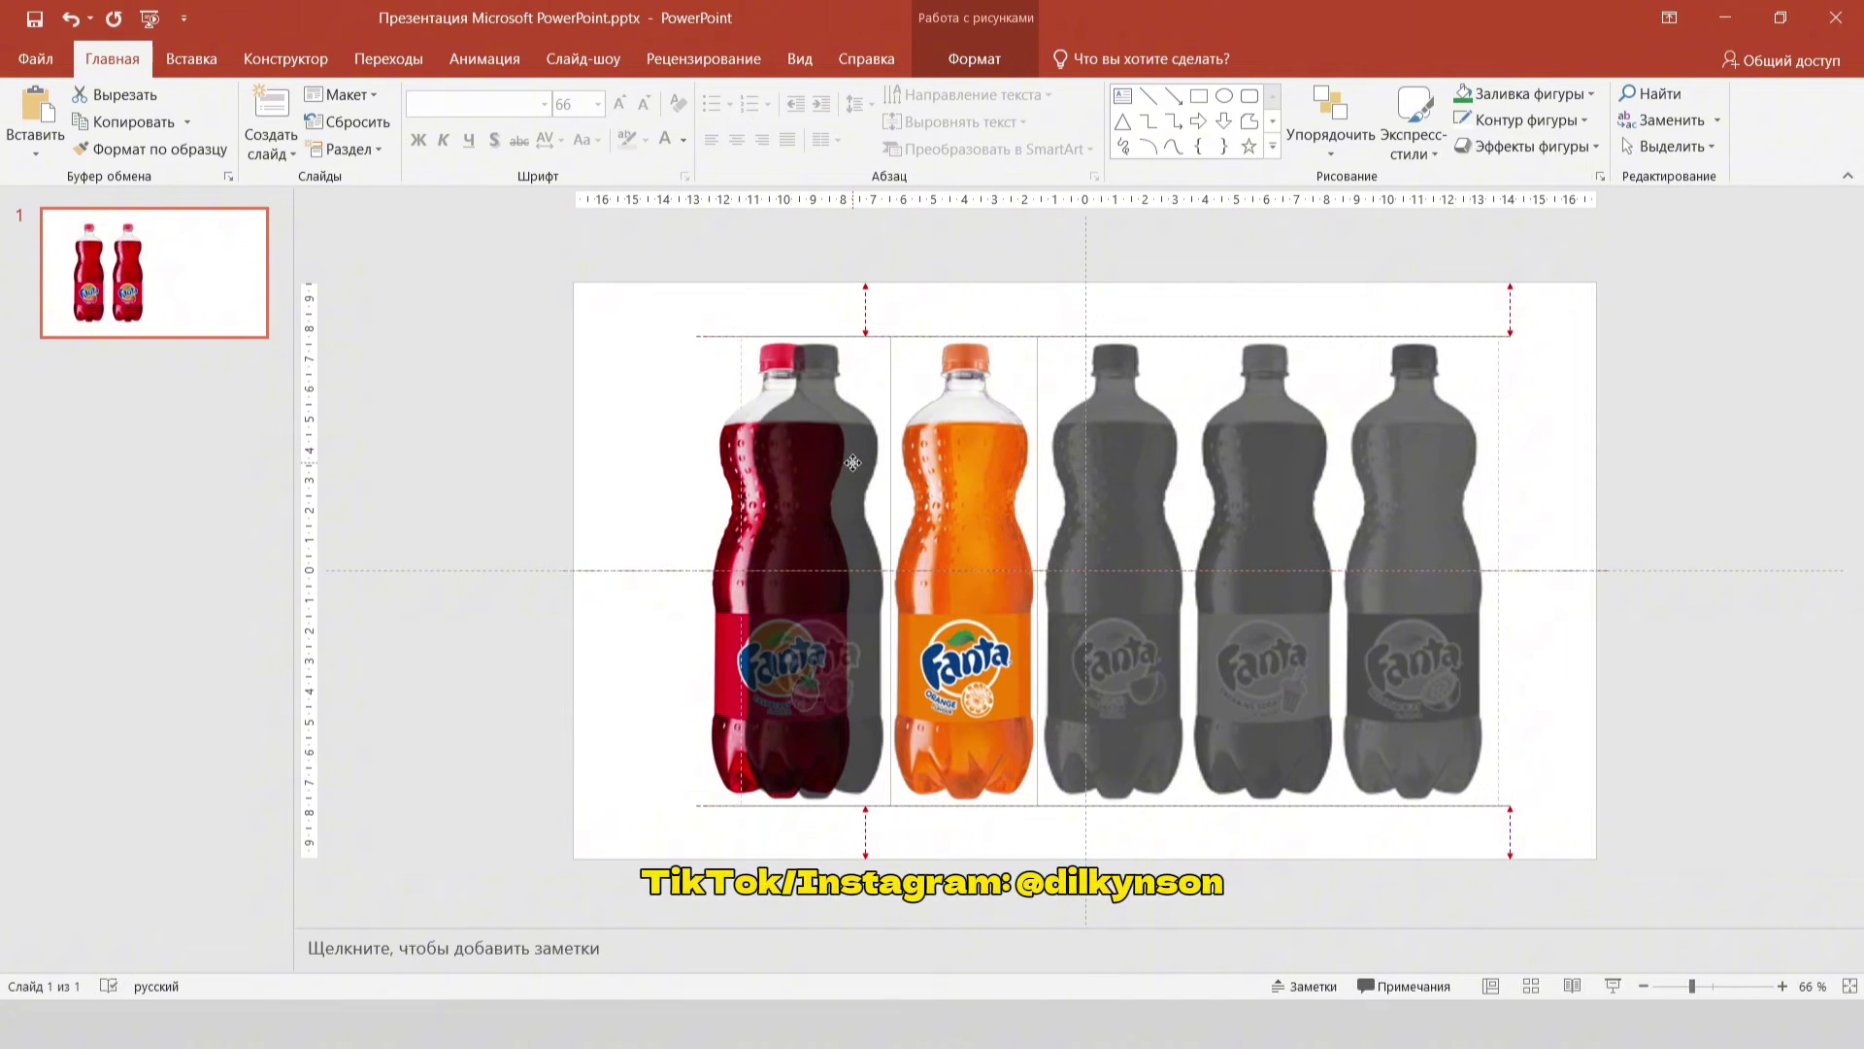
pyautogui.moveTo(847, 463); pyautogui.dragTo(853, 463)
pyautogui.click(926, 285)
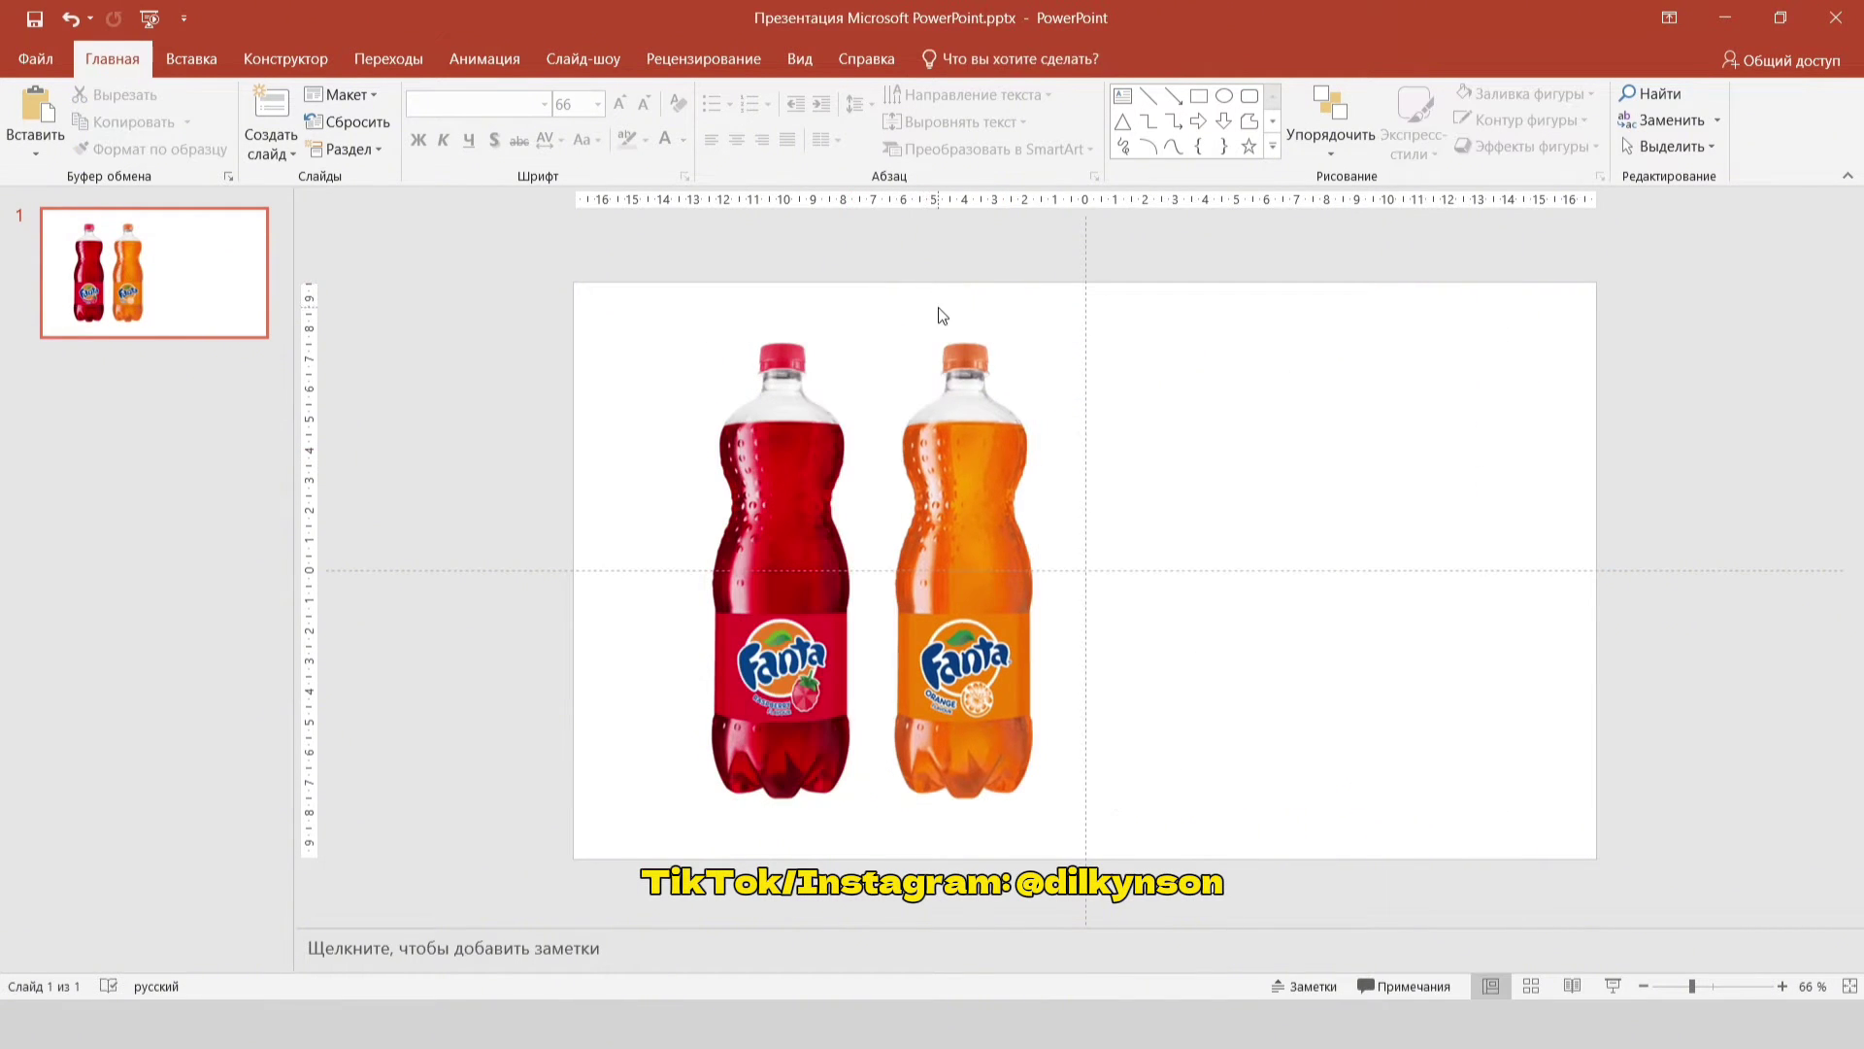
# Step: Add further bottle copies for the pink and purple-labelled bottles
pyautogui.click(957, 377)
pyautogui.rightClick(1082, 412)
pyautogui.click(1189, 398)
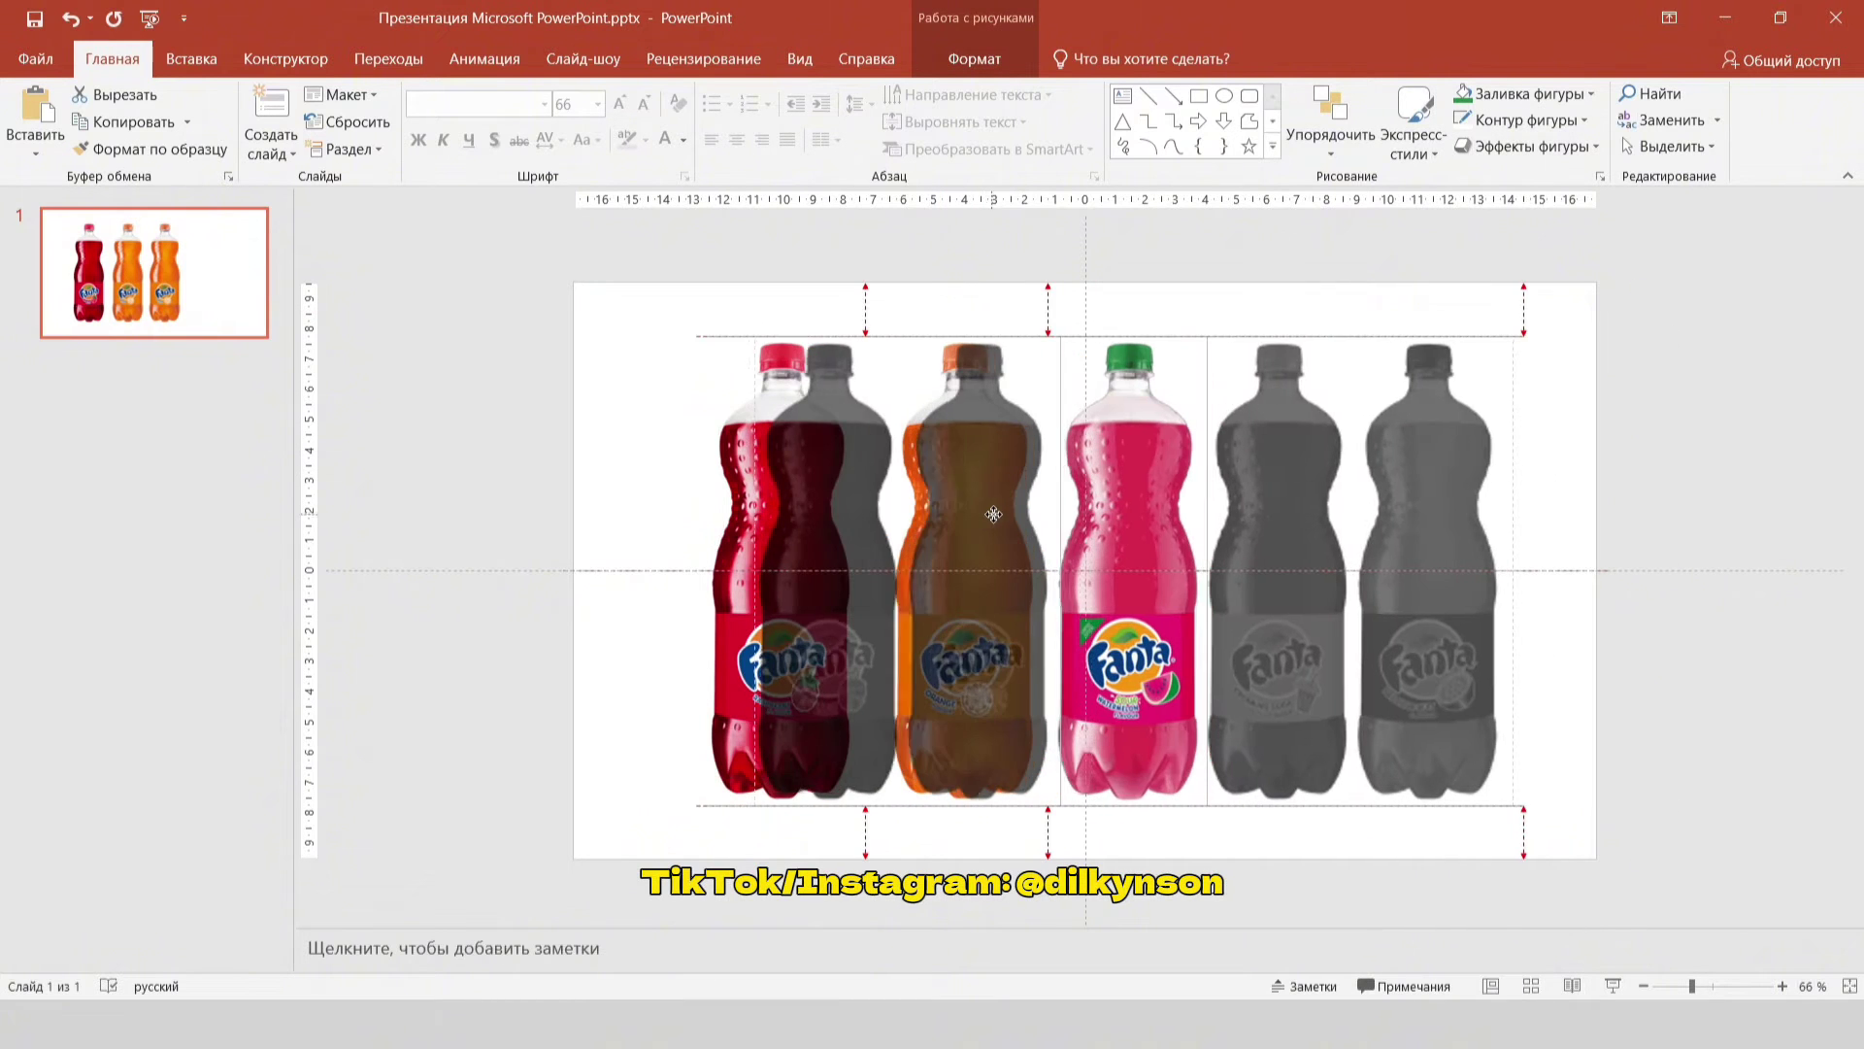
pyautogui.press('Escape')
pyautogui.hotkey('ctrl', 'v')
pyautogui.rightClick(1326, 443)
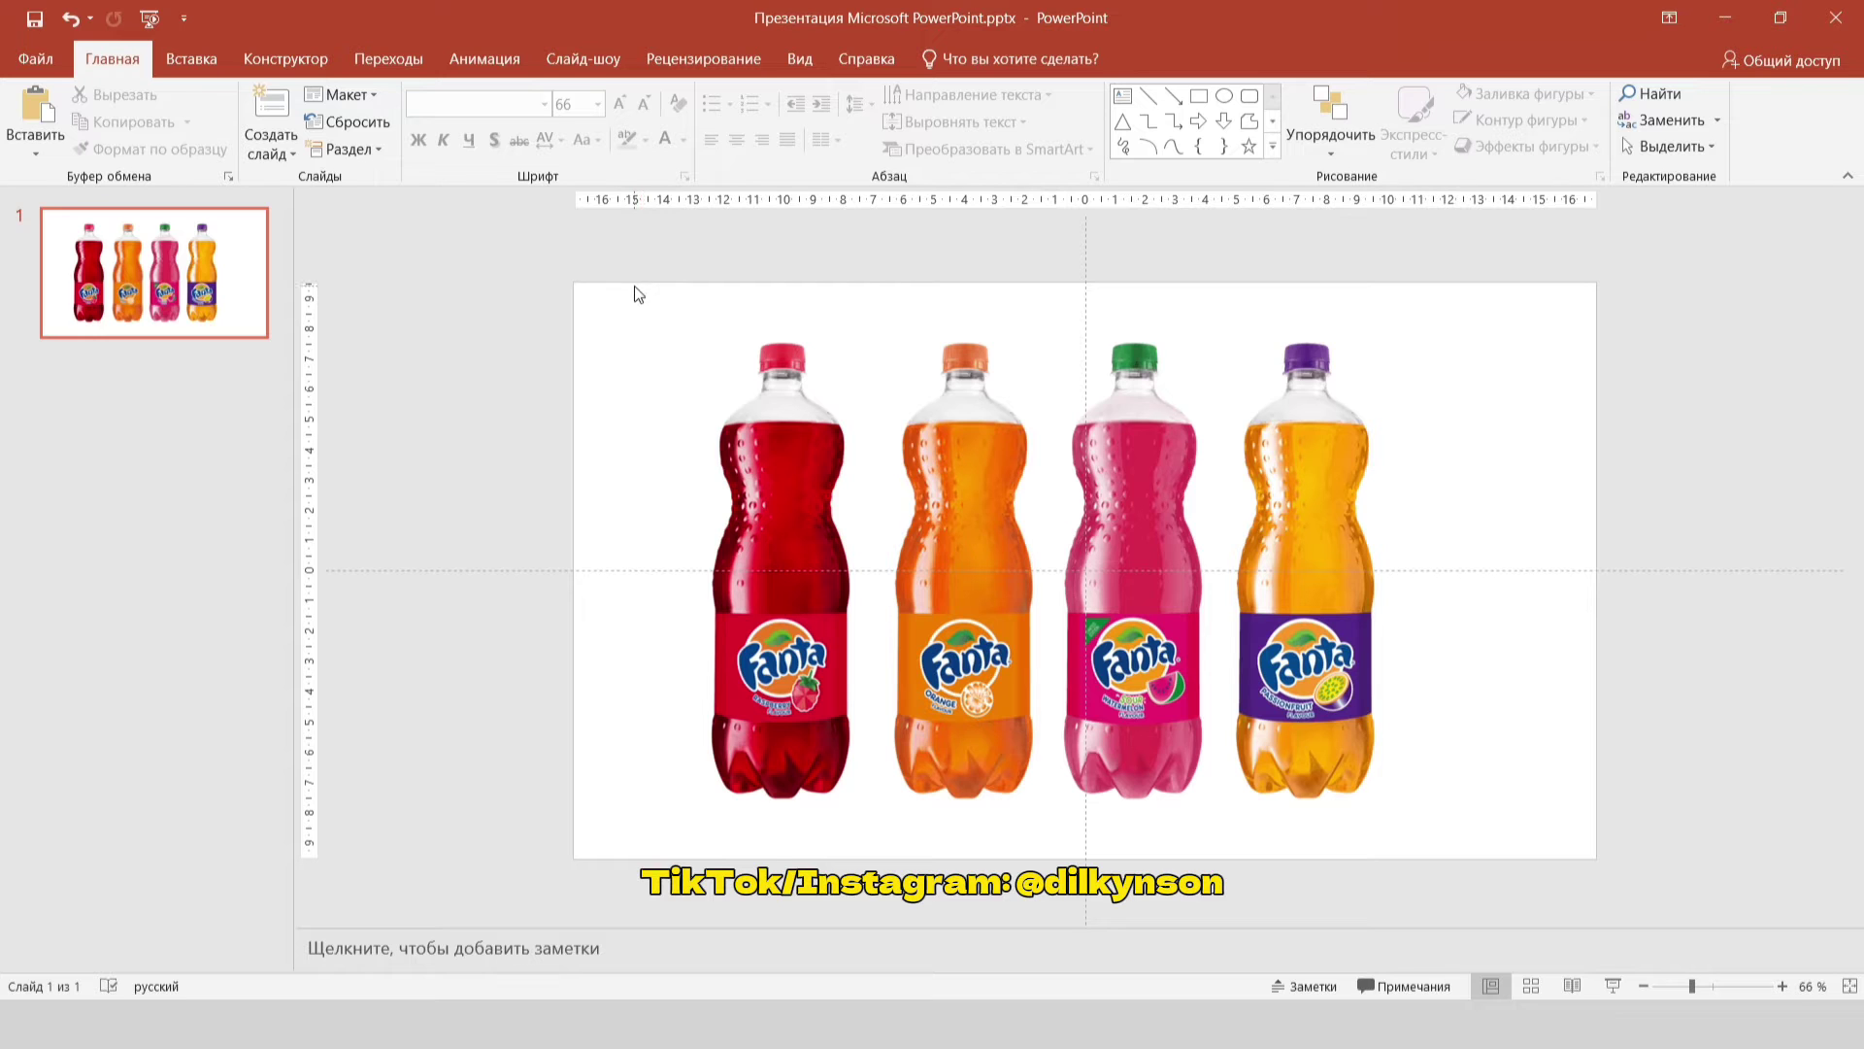
# Step: Move all four bottles to the slide's right half, with the purple one past the right edge
pyautogui.moveTo(609, 251); pyautogui.dragTo(1506, 865)
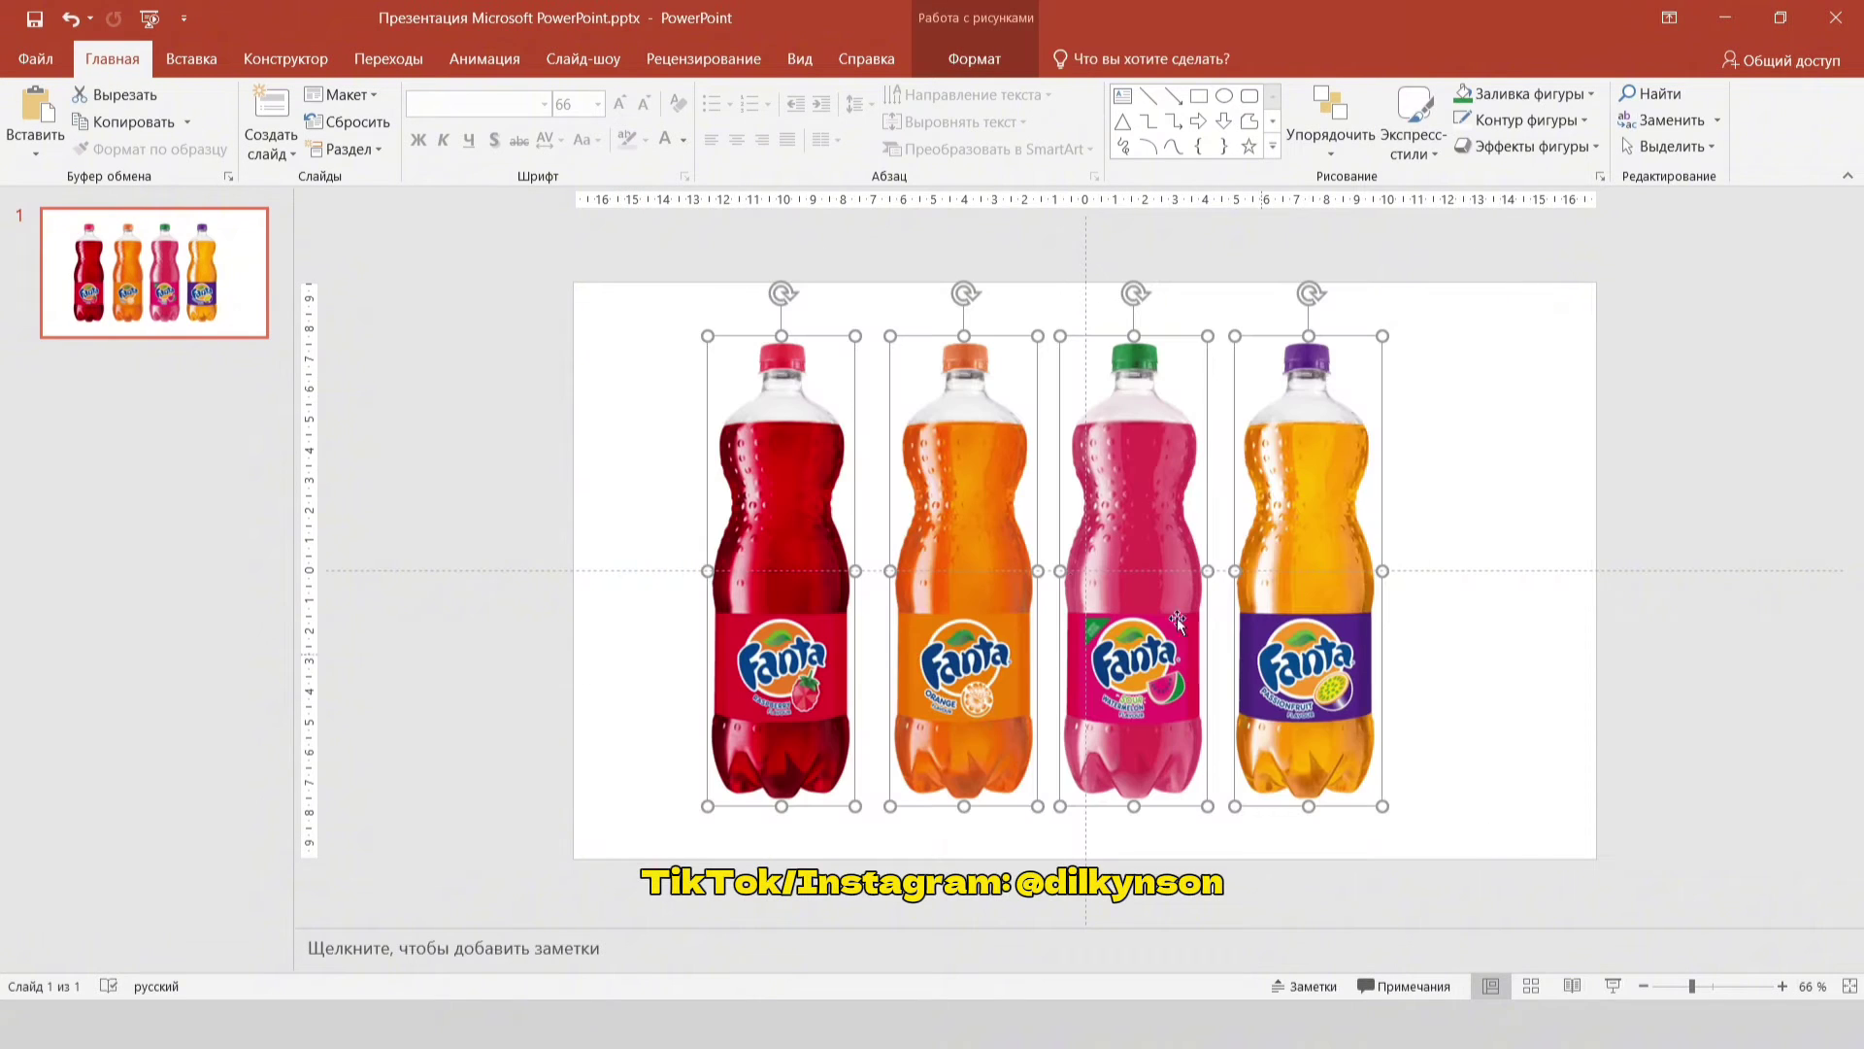
pyautogui.moveTo(750, 504); pyautogui.dragTo(1178, 553)
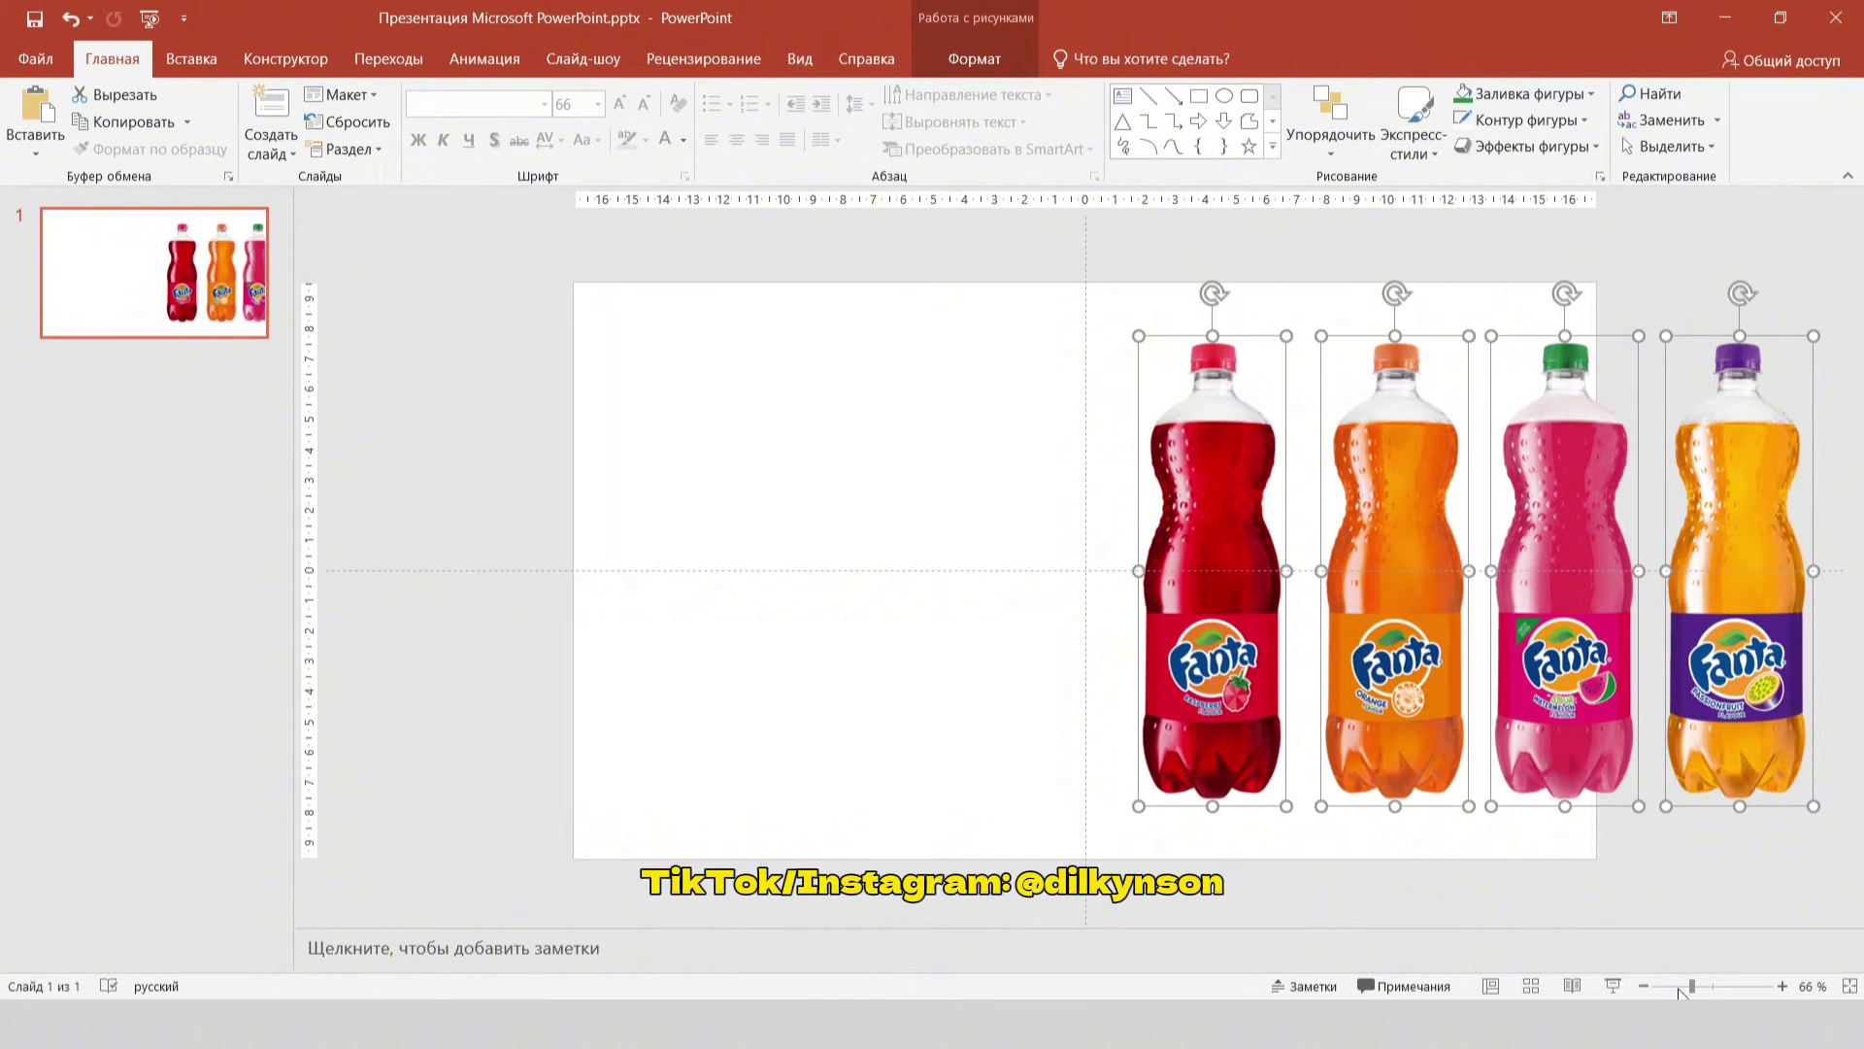
pyautogui.keyDown('ctrl'); pyautogui.scroll(-2, 1567, 855); pyautogui.keyUp('ctrl')
pyautogui.click(1593, 823)
pyautogui.click(1576, 574)
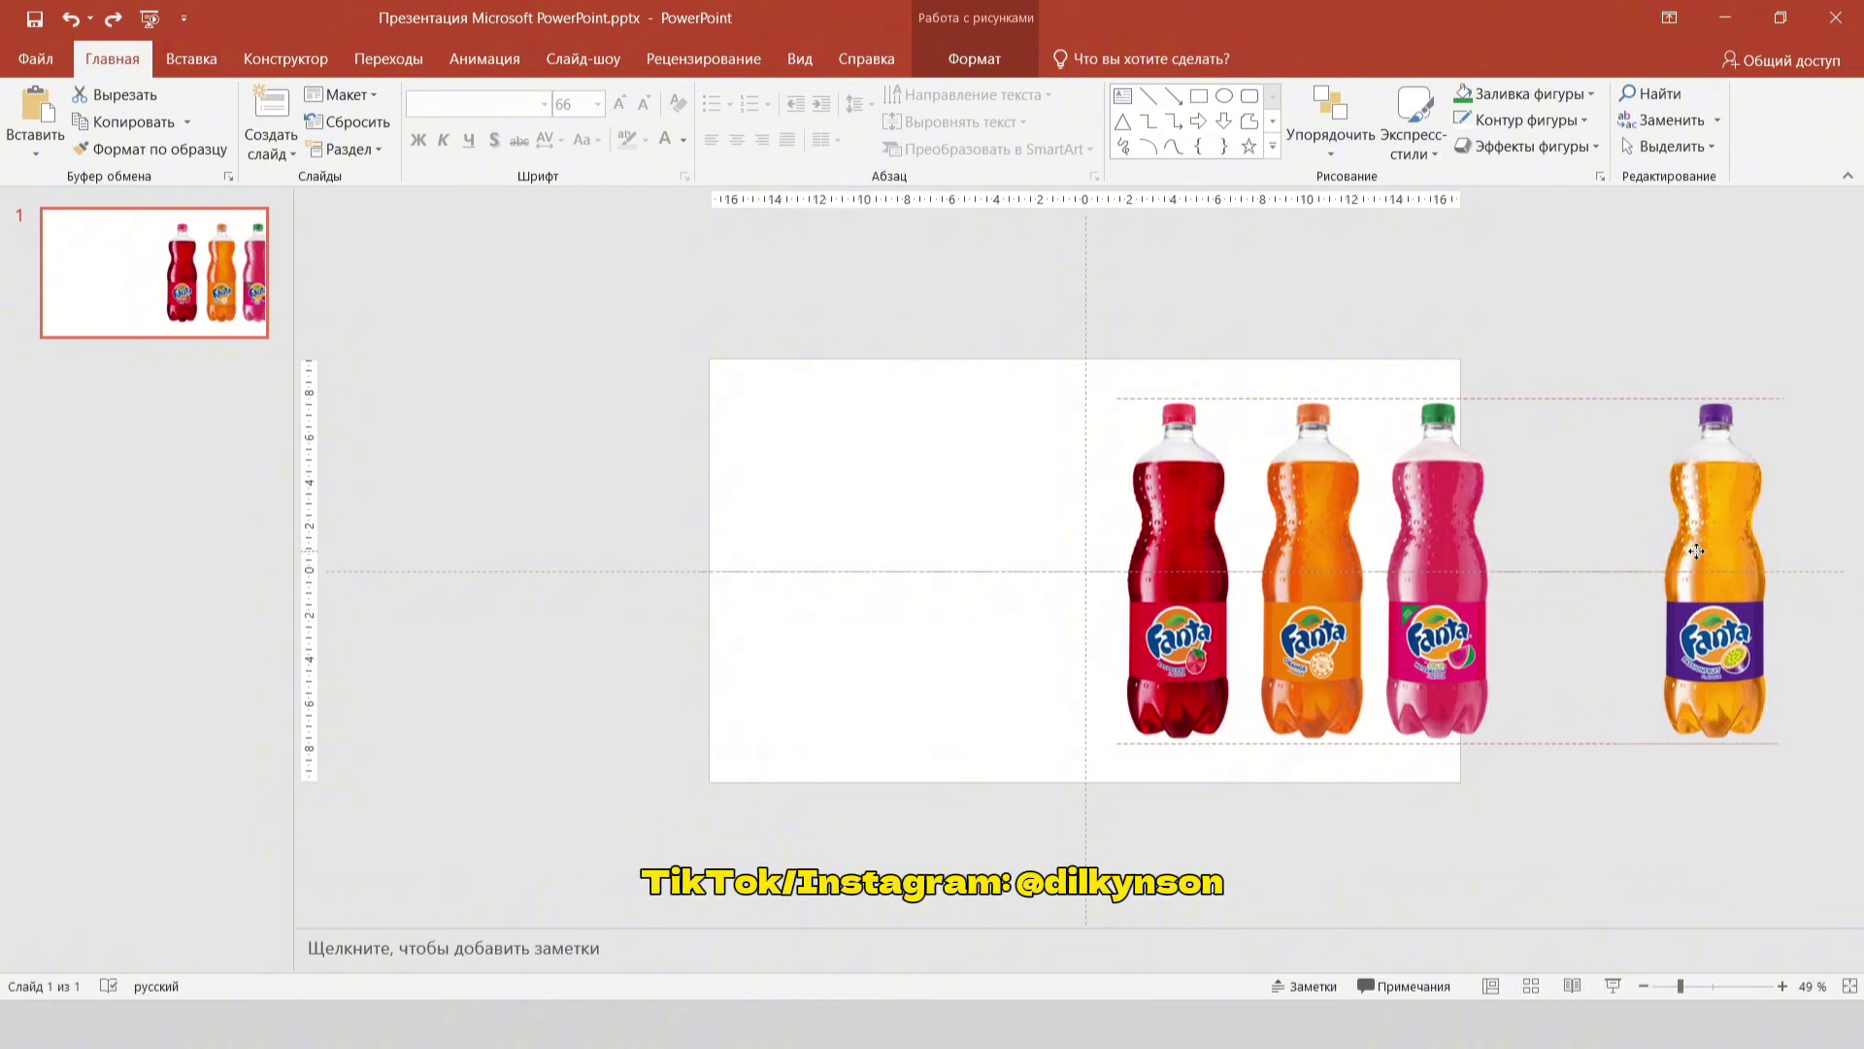
pyautogui.moveTo(1545, 521); pyautogui.dragTo(1692, 520)
# Step: Distribute the four bottles horizontally so they are evenly spaced
pyautogui.moveTo(1015, 295); pyautogui.dragTo(1844, 856)
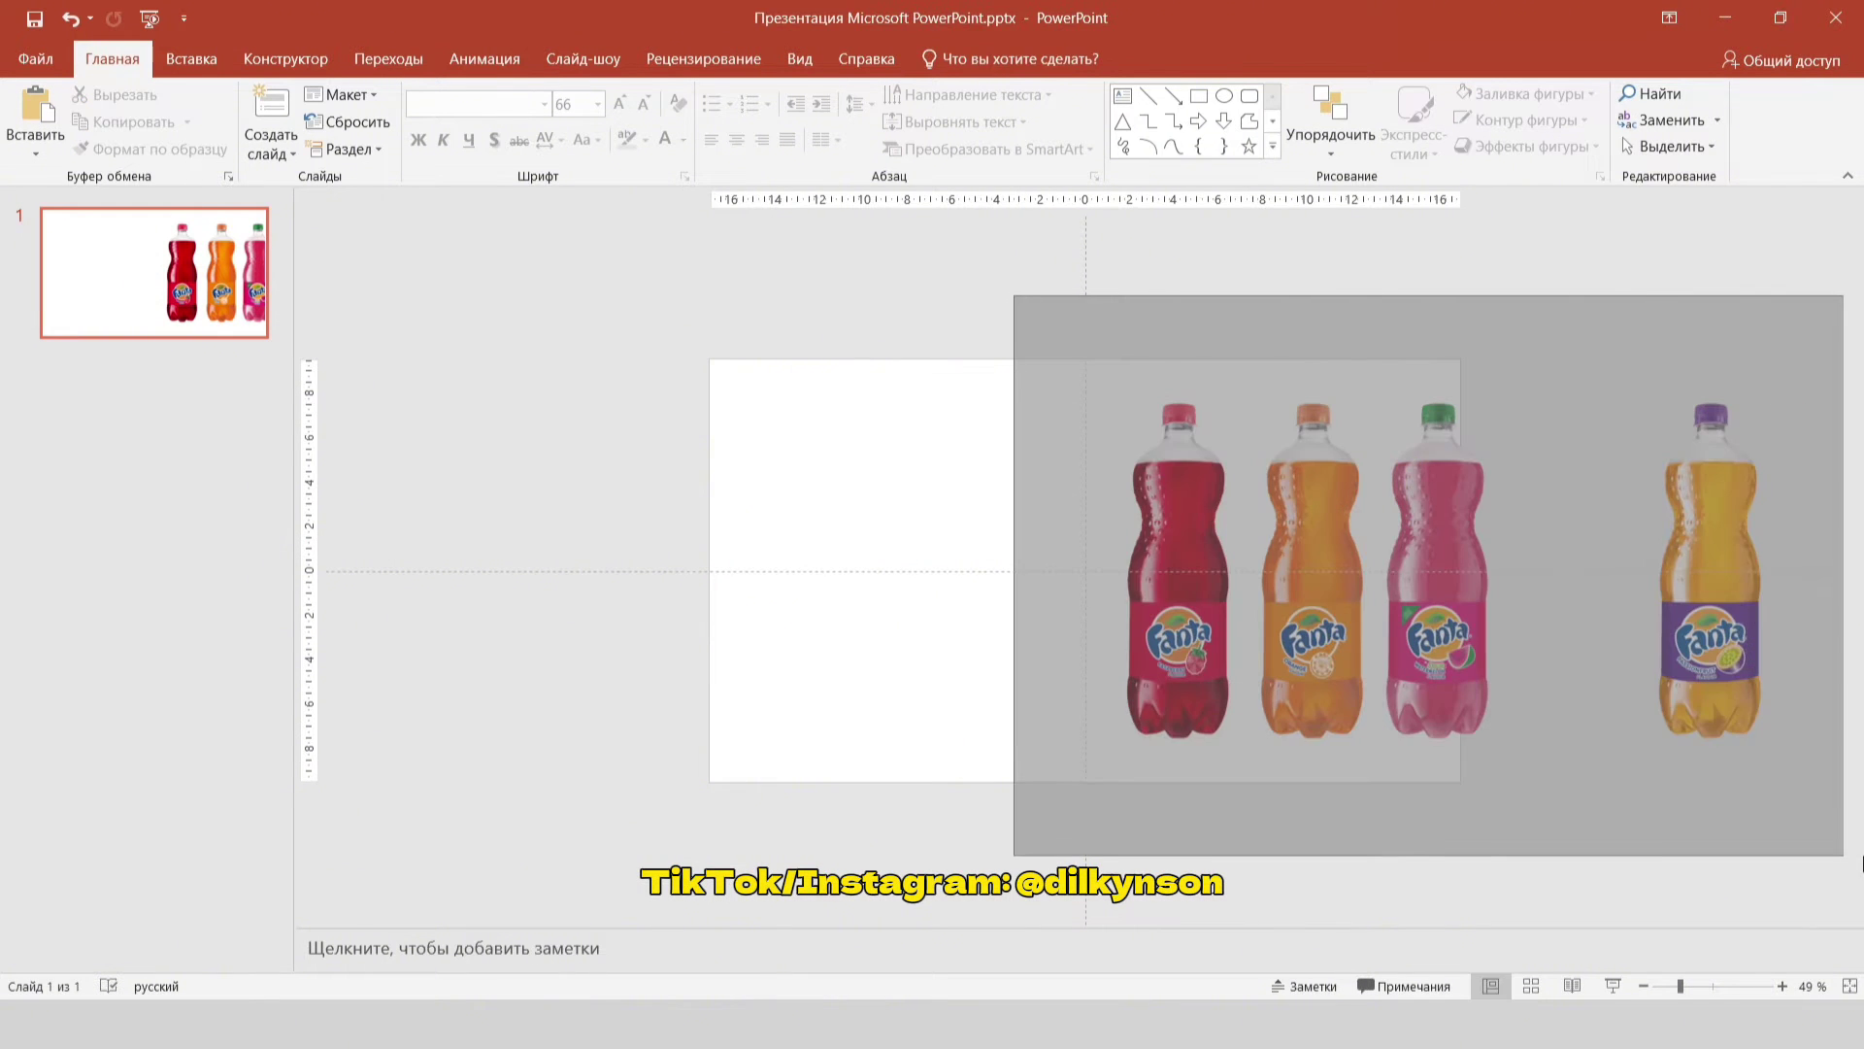
pyautogui.click(1006, 55)
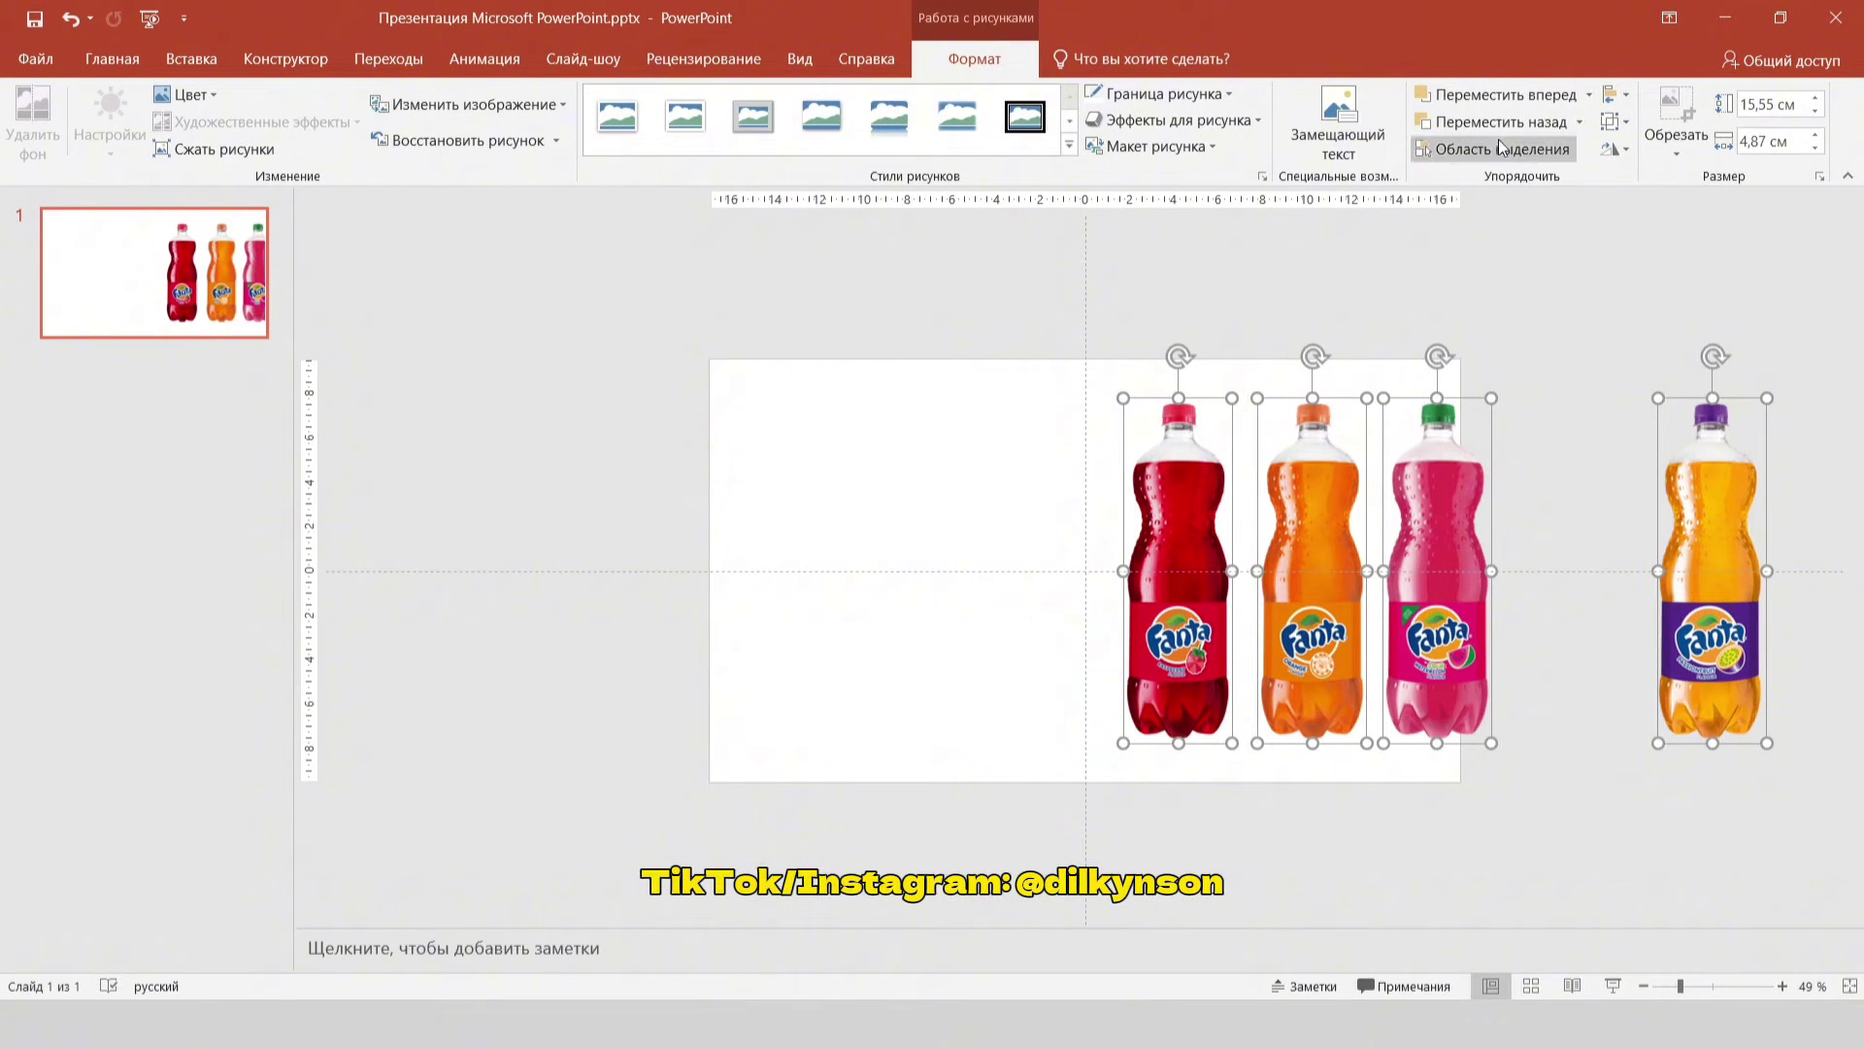
pyautogui.click(1614, 92)
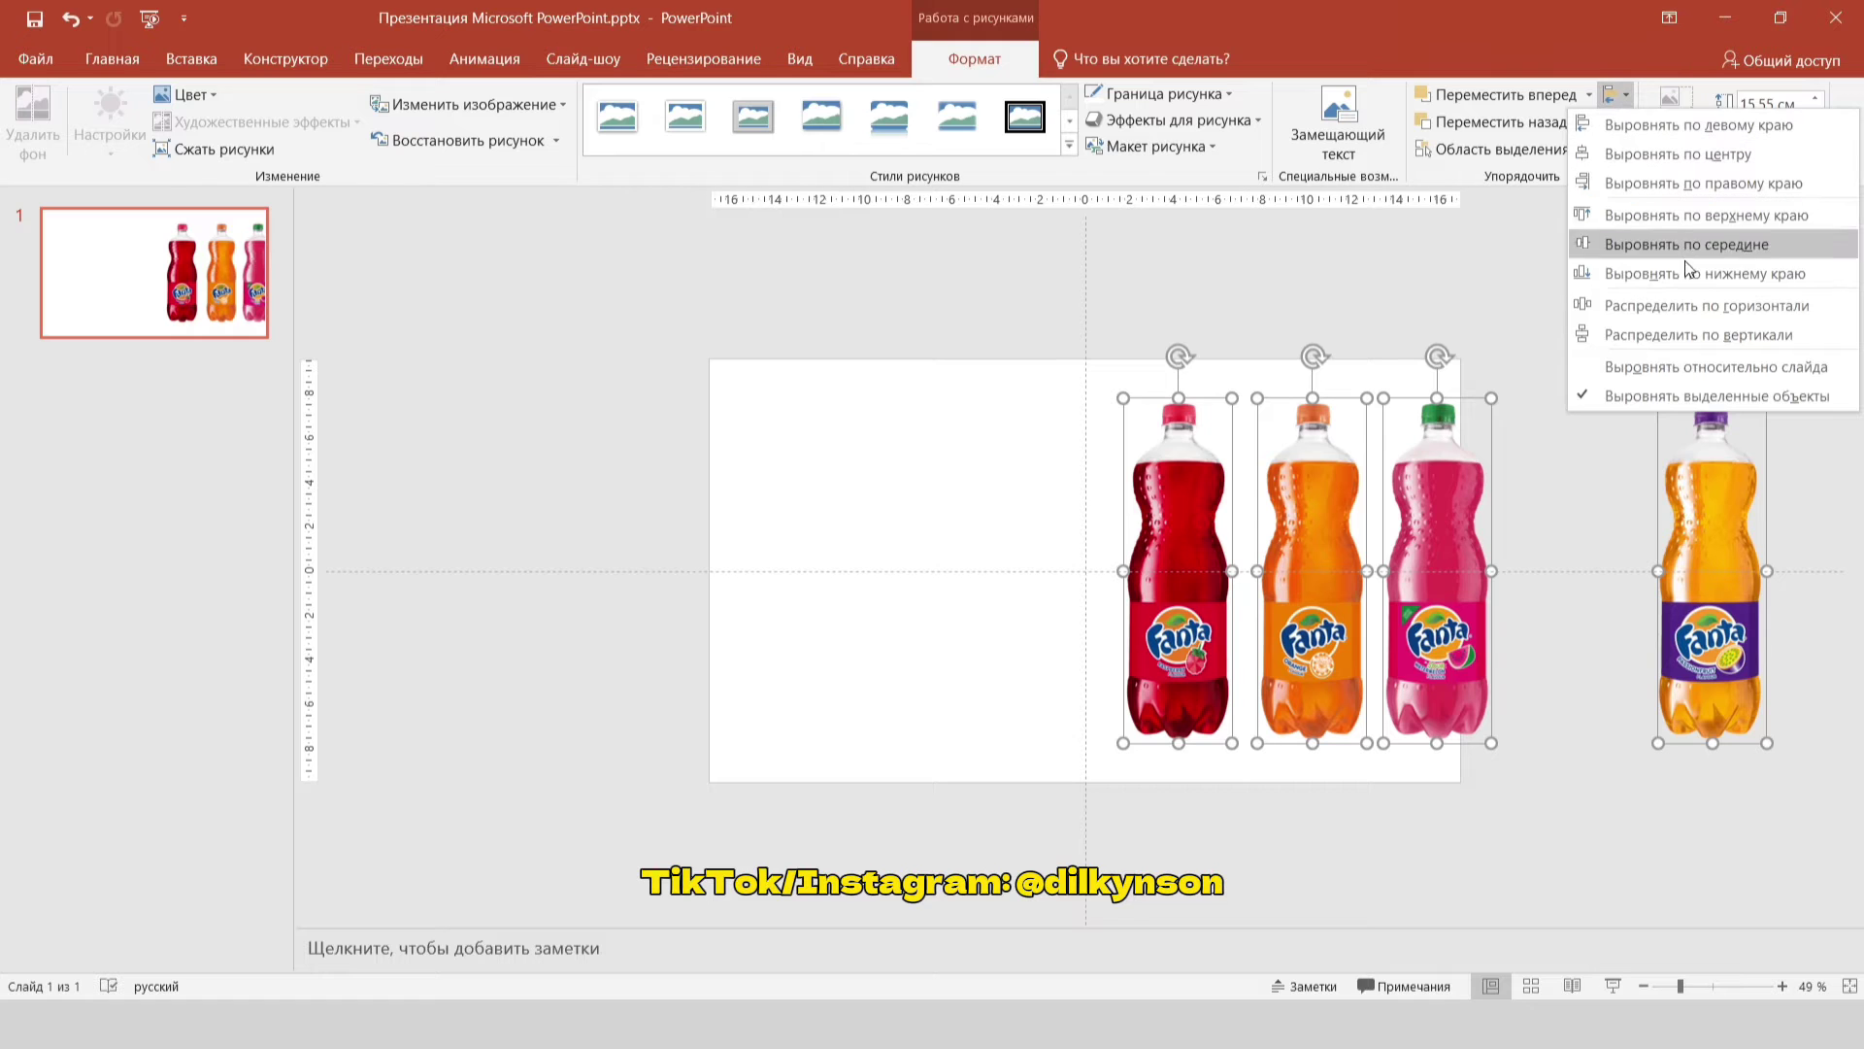
pyautogui.click(1699, 313)
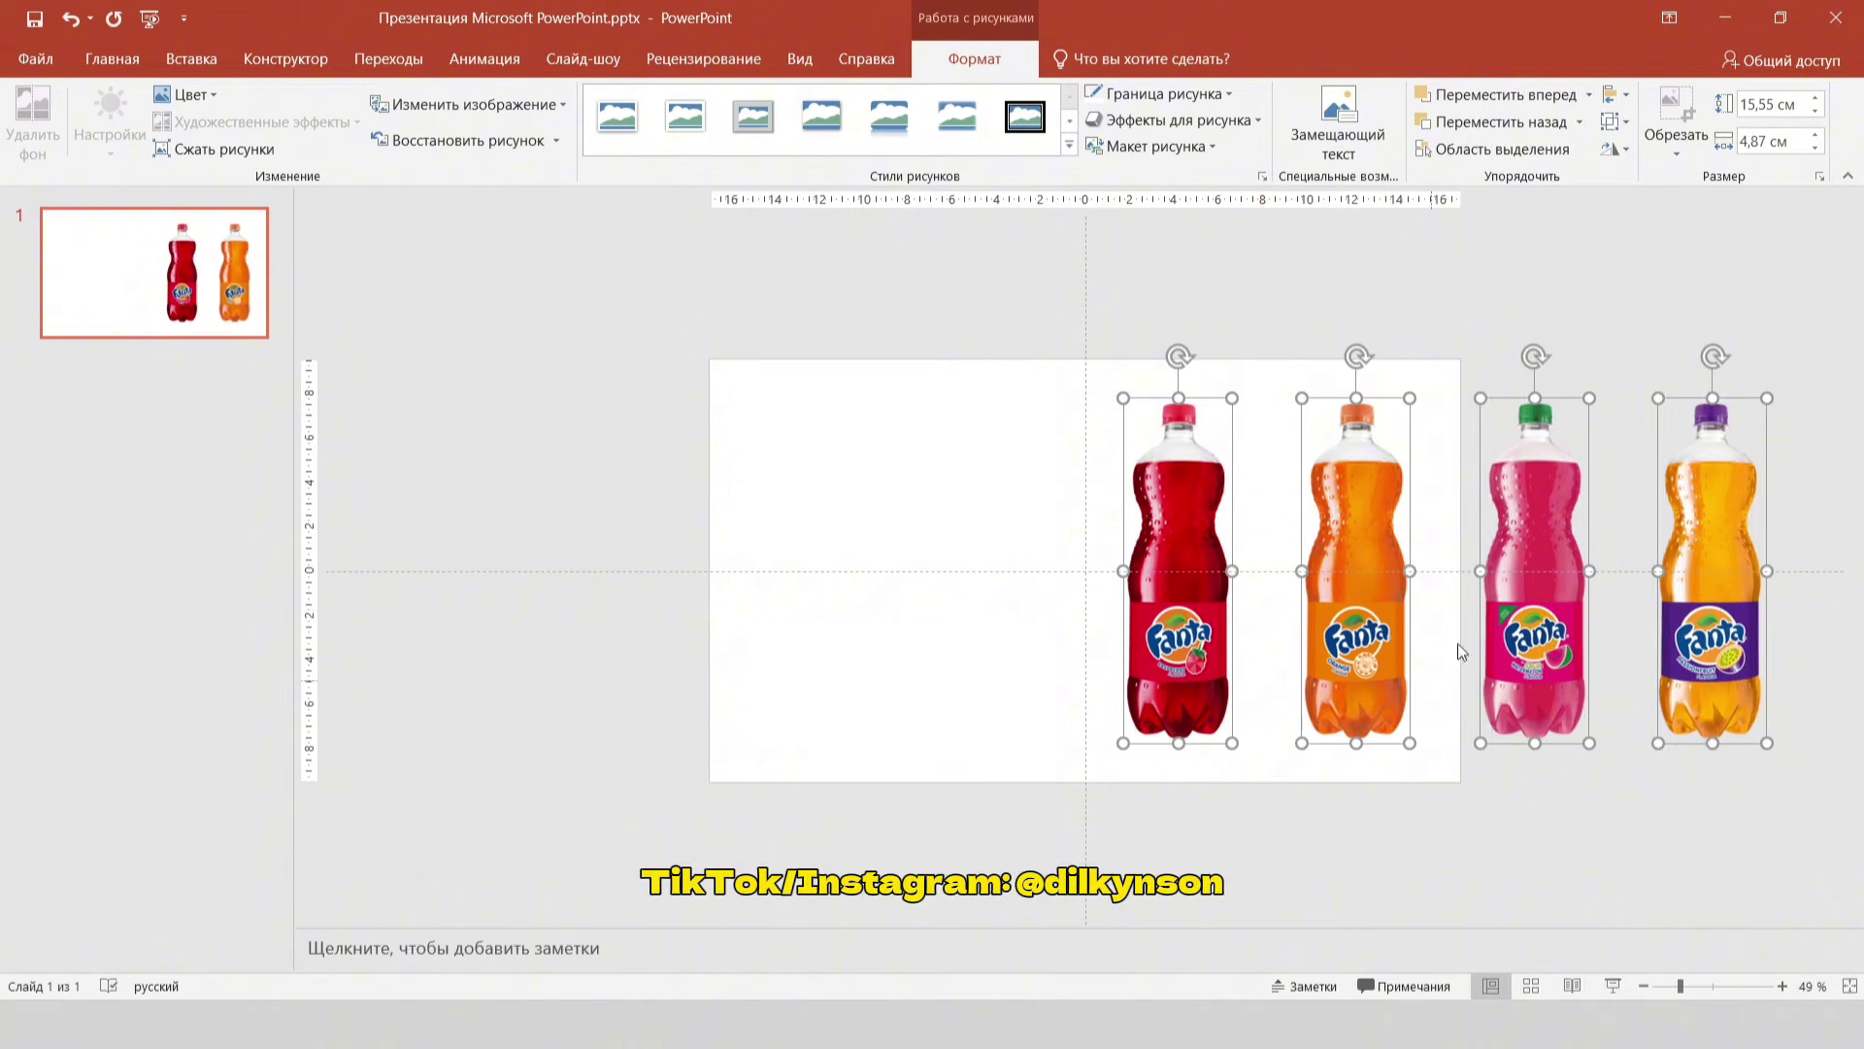
pyautogui.click(1584, 270)
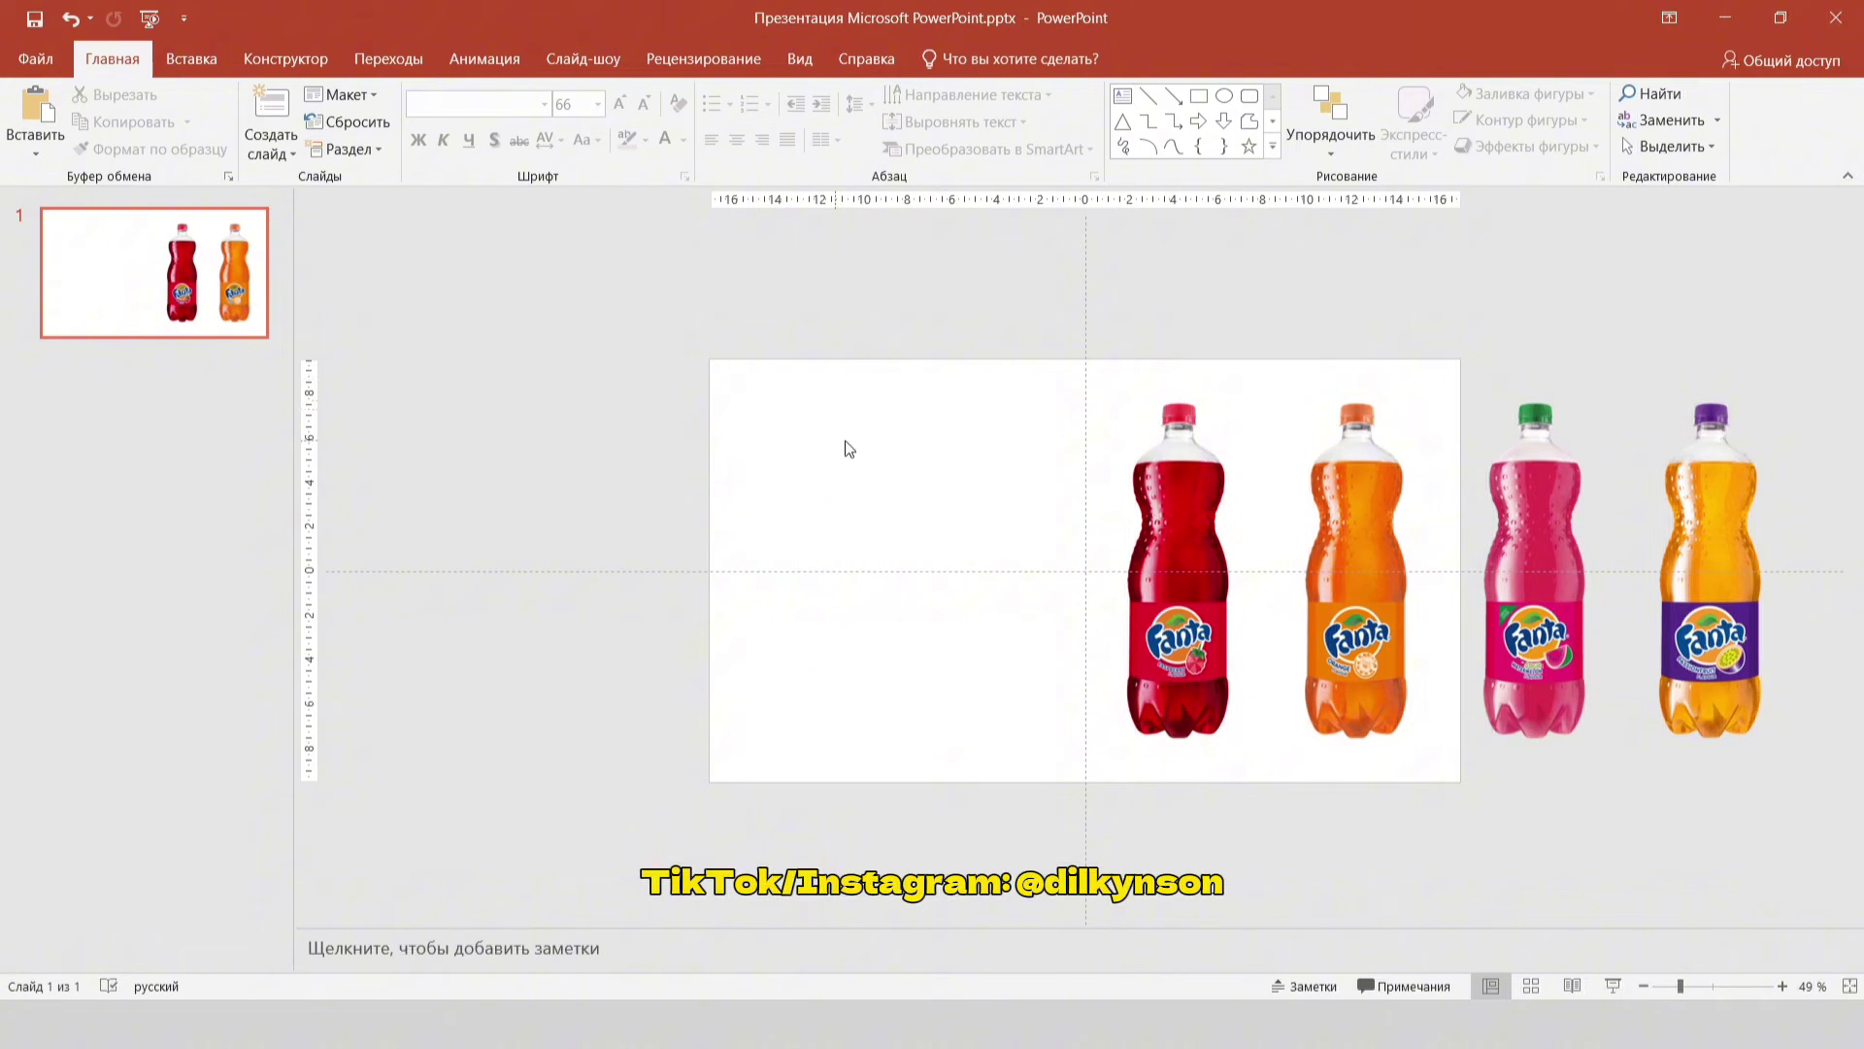
# Step: Set the slide background to the red sampled from the red bottle (RGB 209,29,36)
pyautogui.rightClick(797, 412)
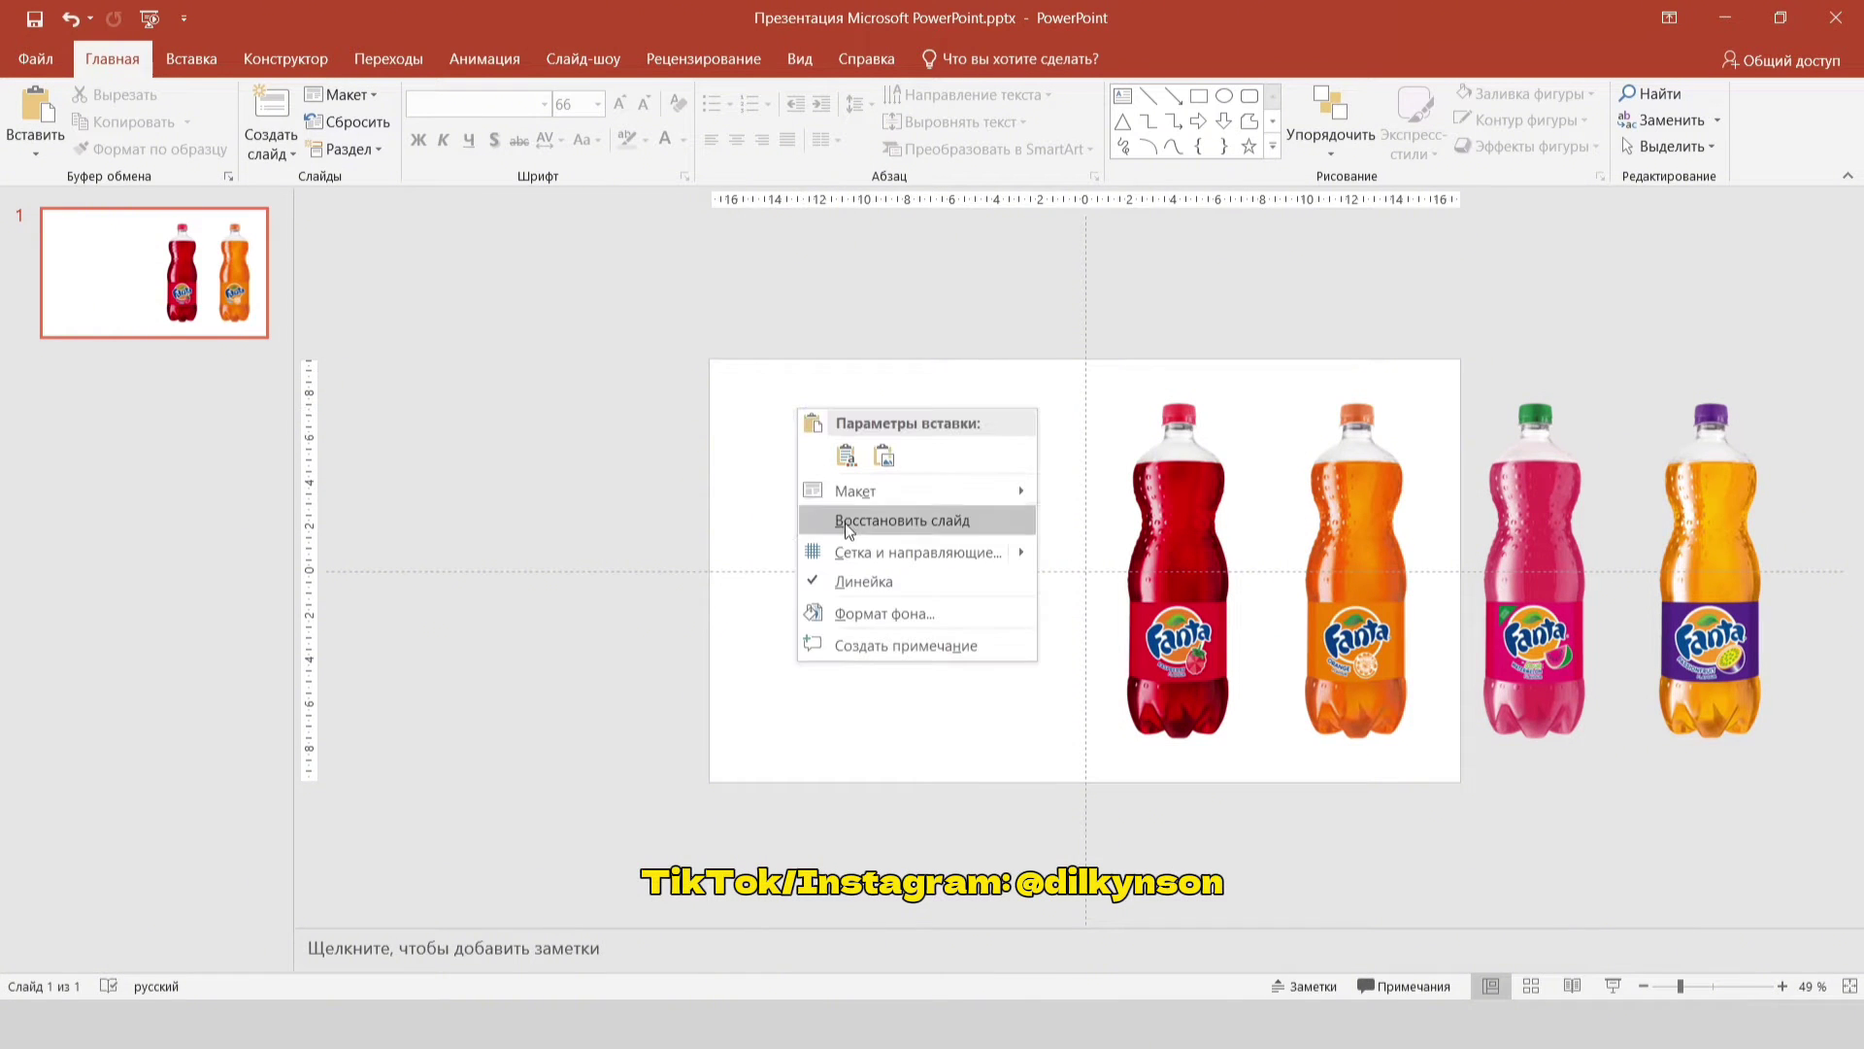
pyautogui.click(882, 611)
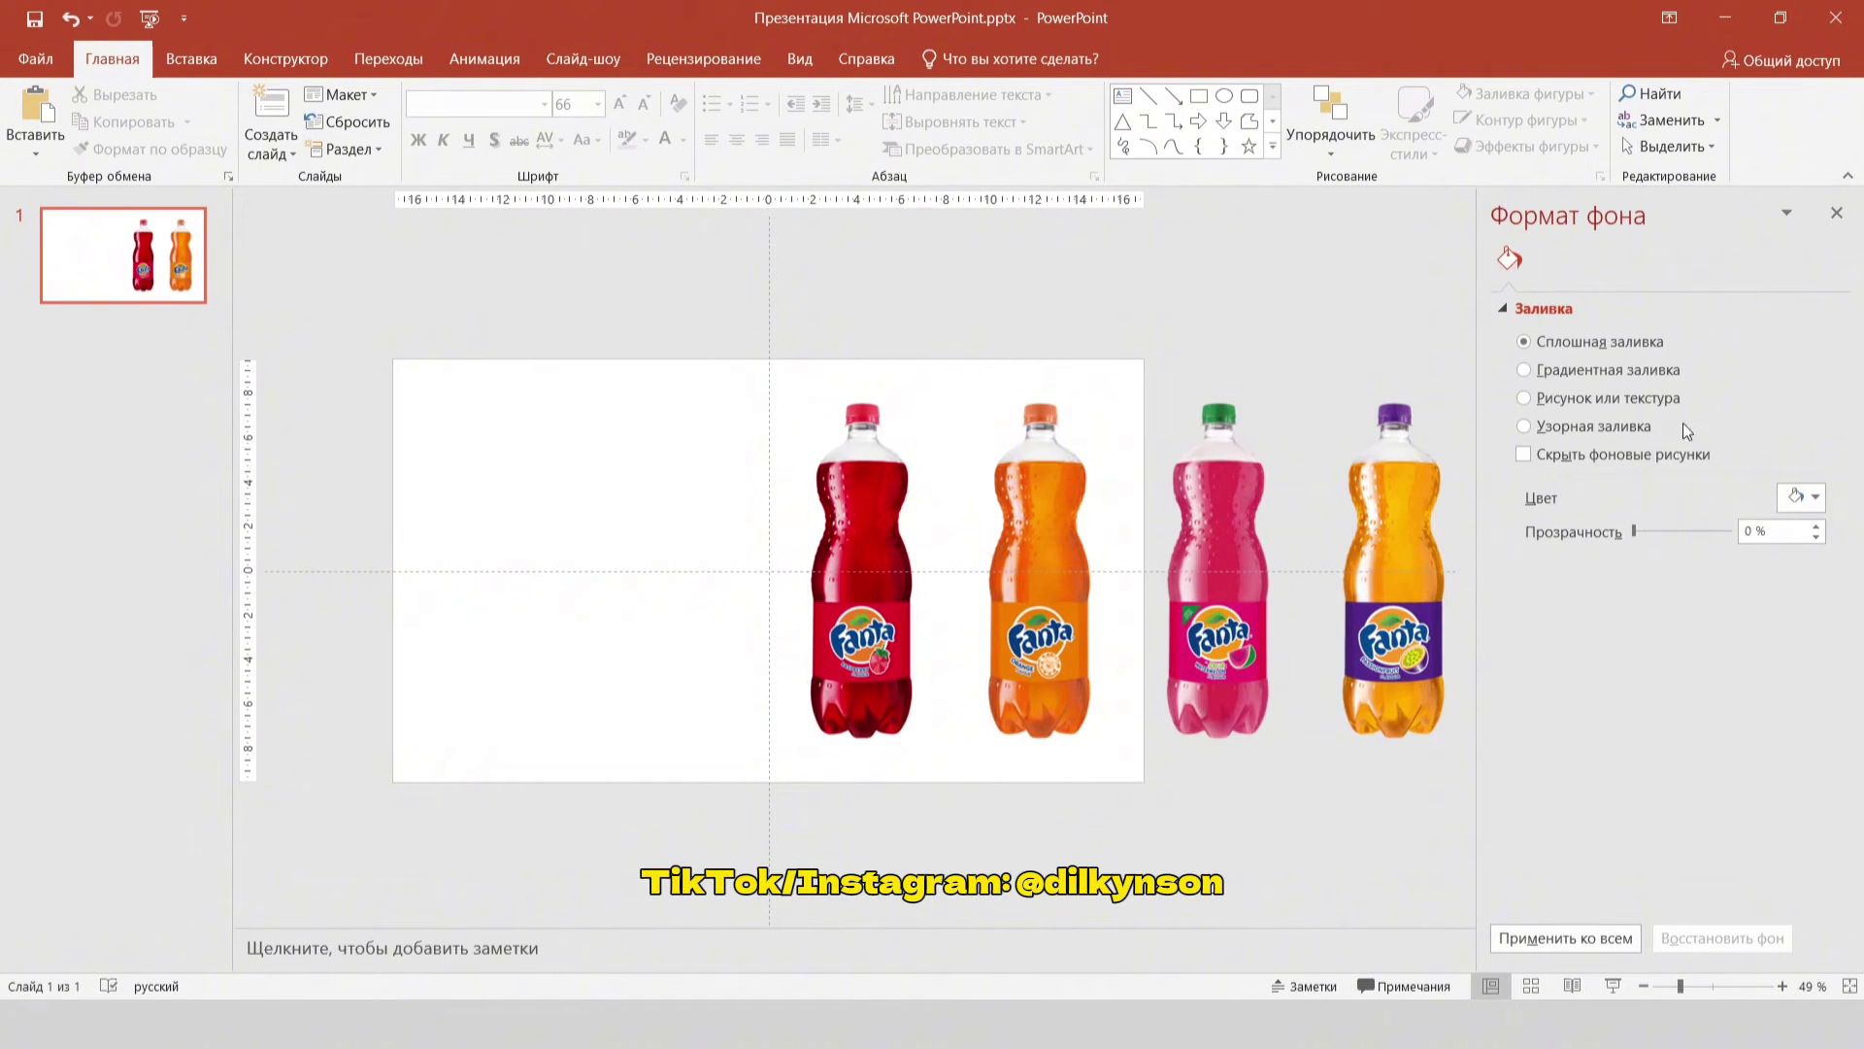
pyautogui.click(1804, 497)
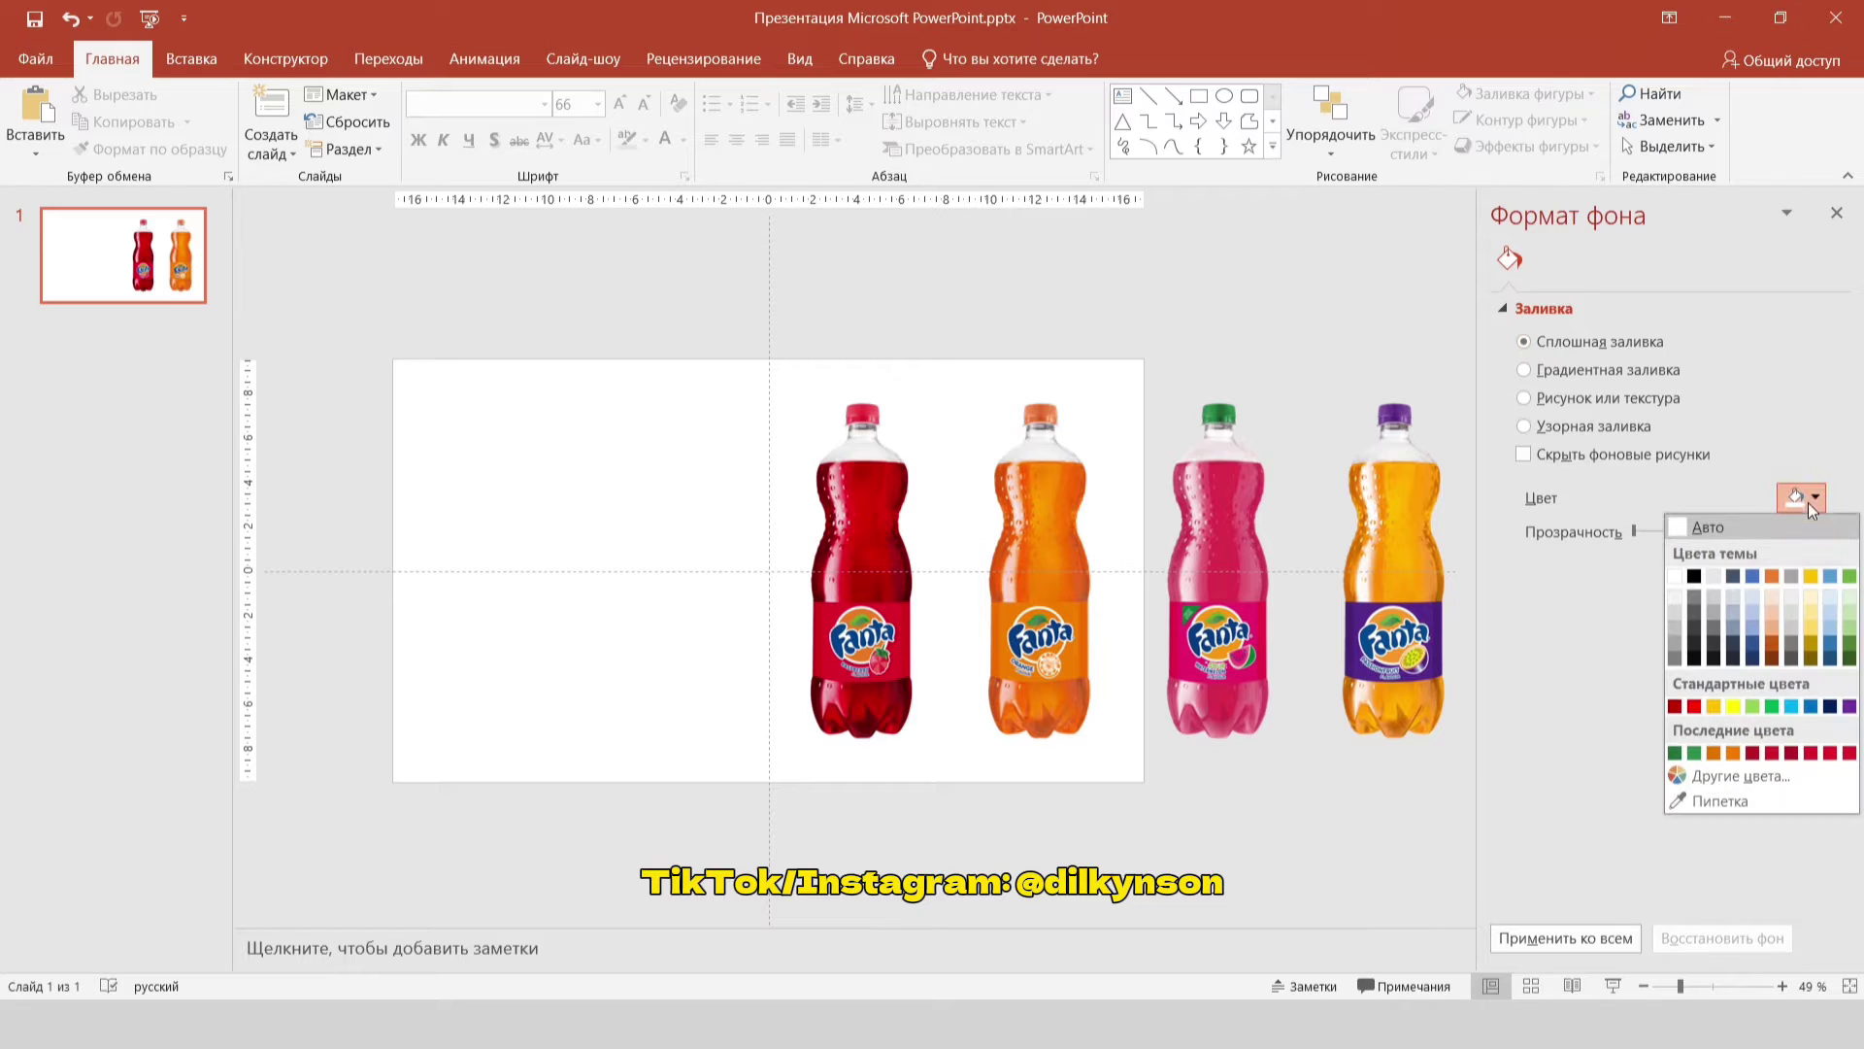
pyautogui.click(1722, 801)
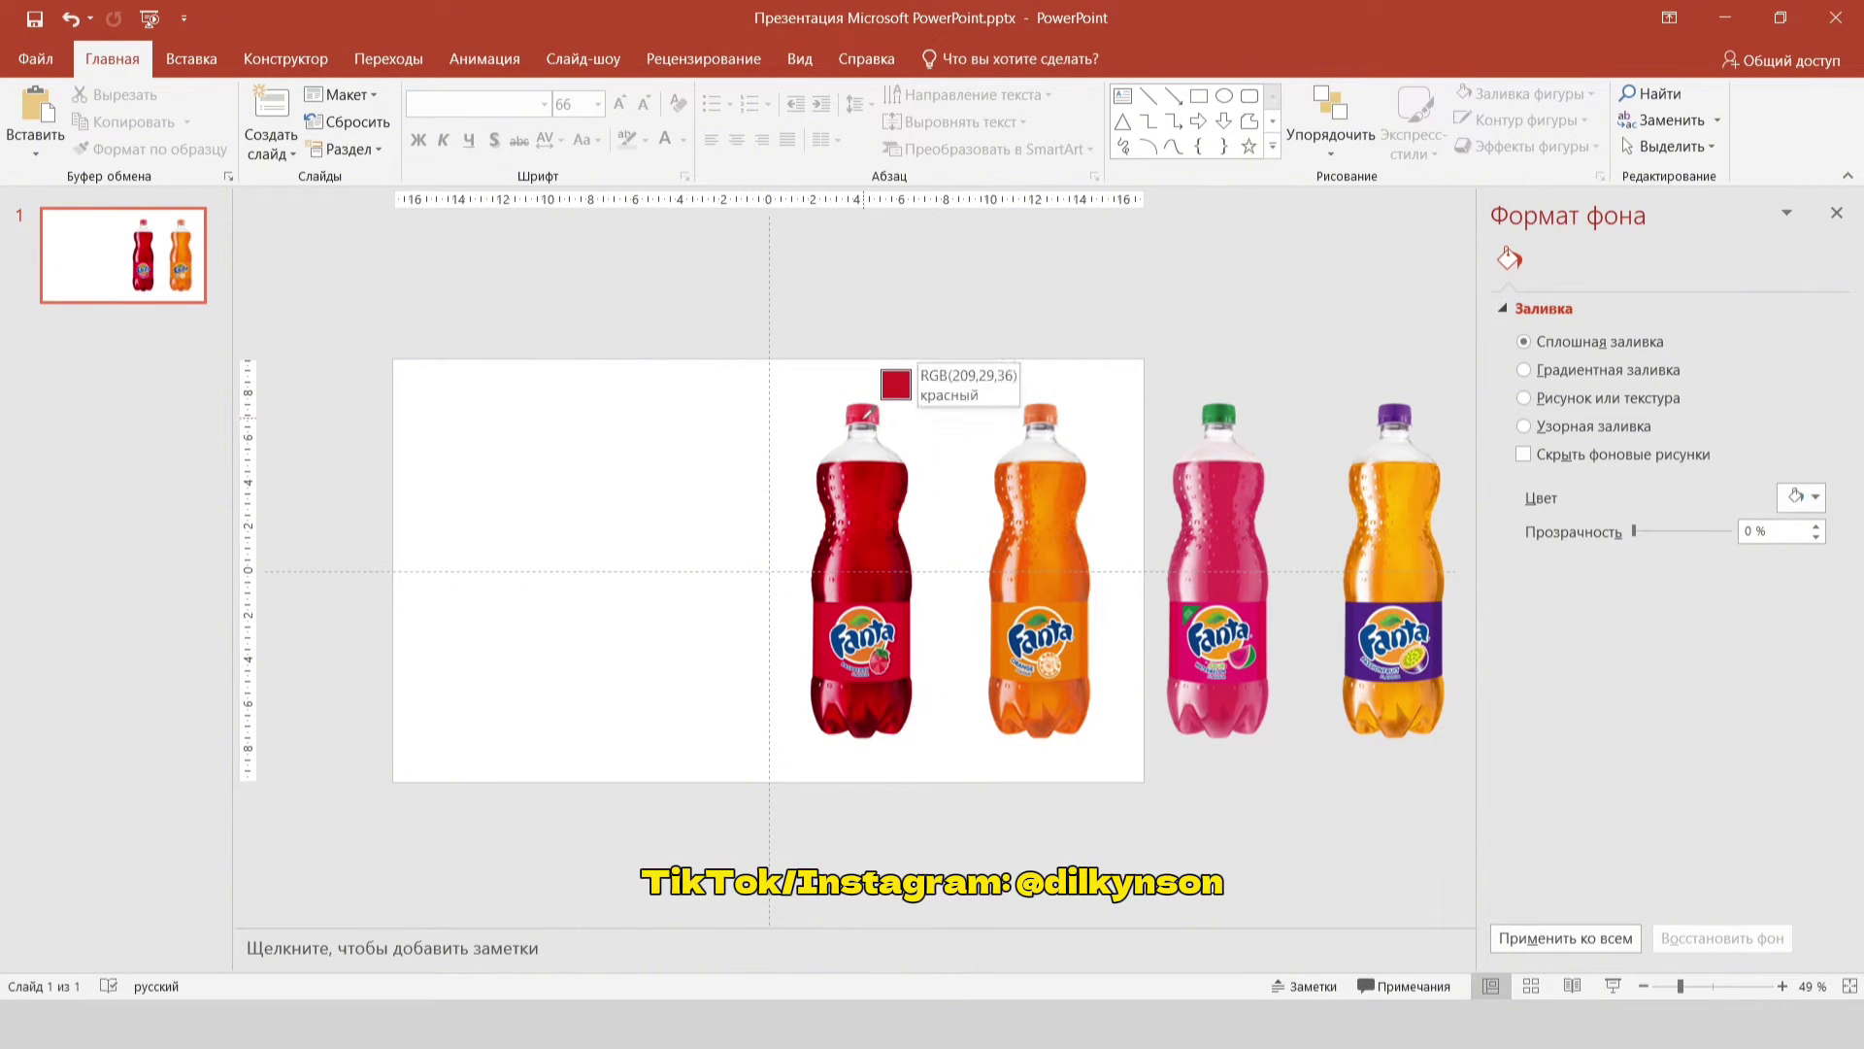
pyautogui.click(865, 414)
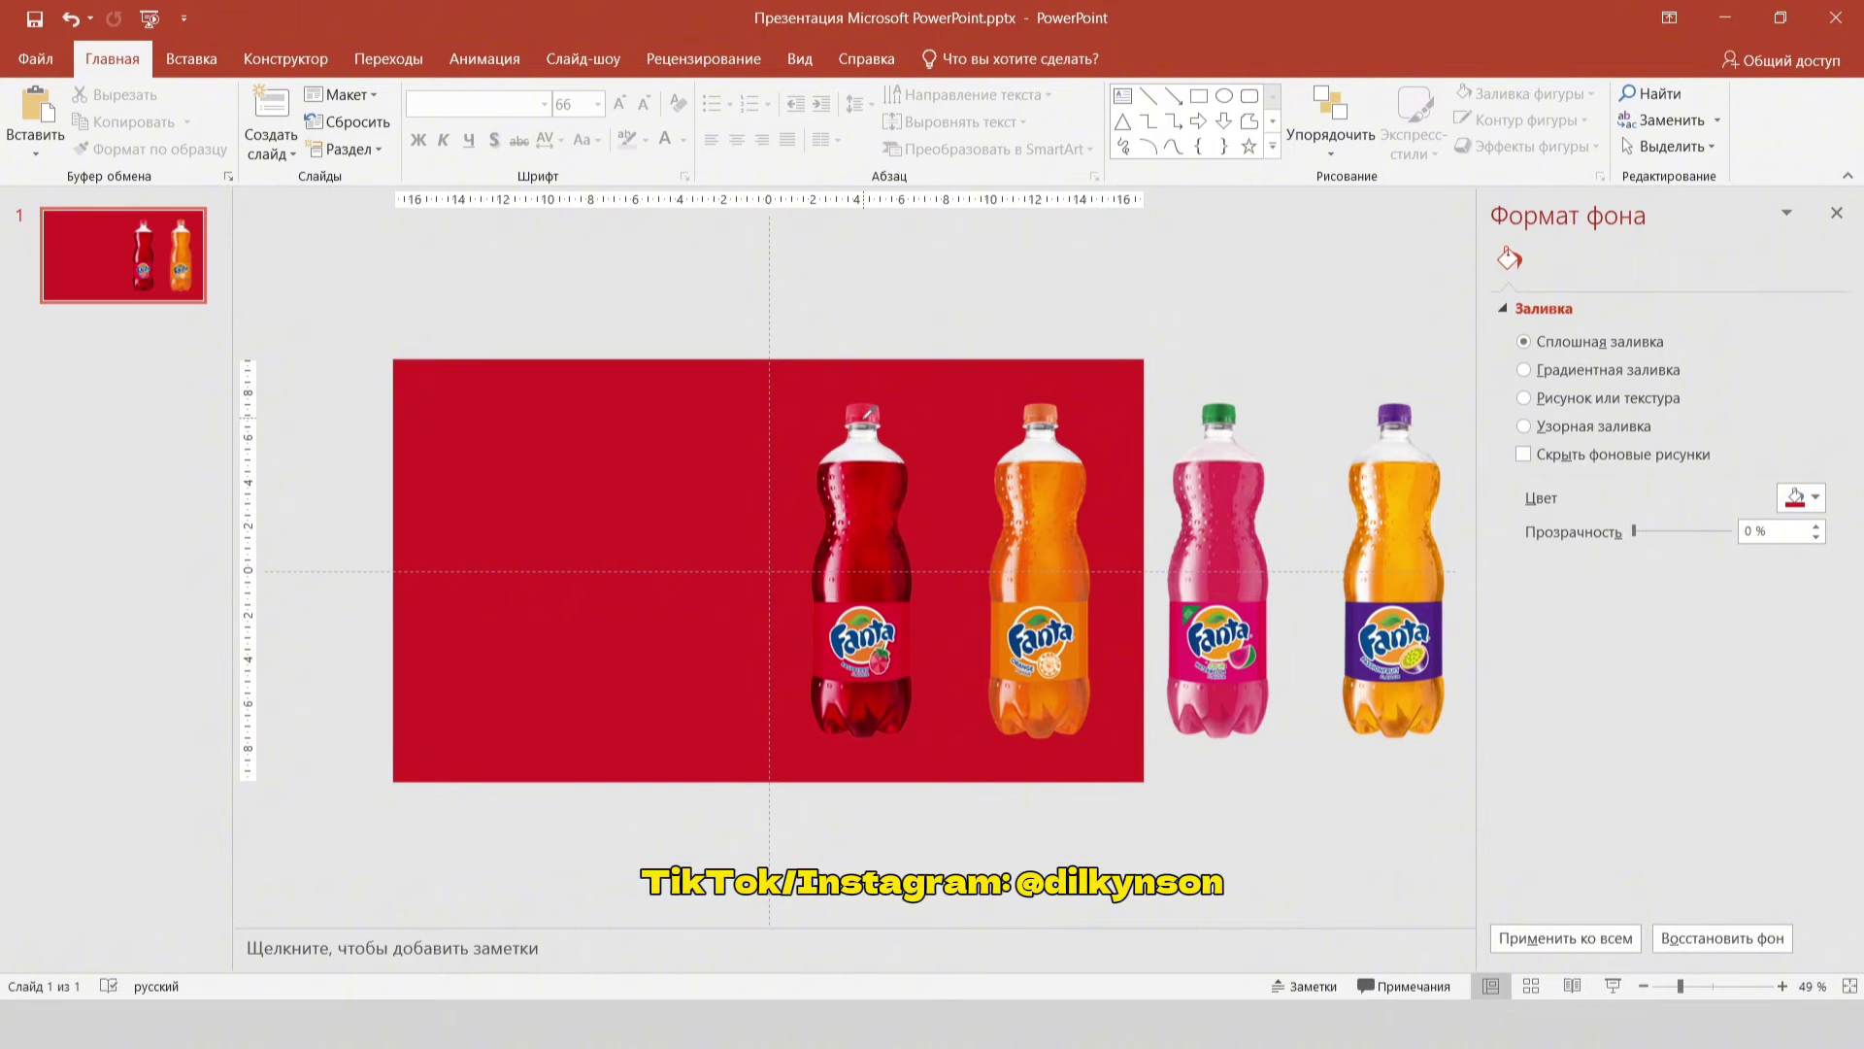
# Step: Close the background settings and briefly preview the red slide as a slideshow
pyautogui.click(1836, 213)
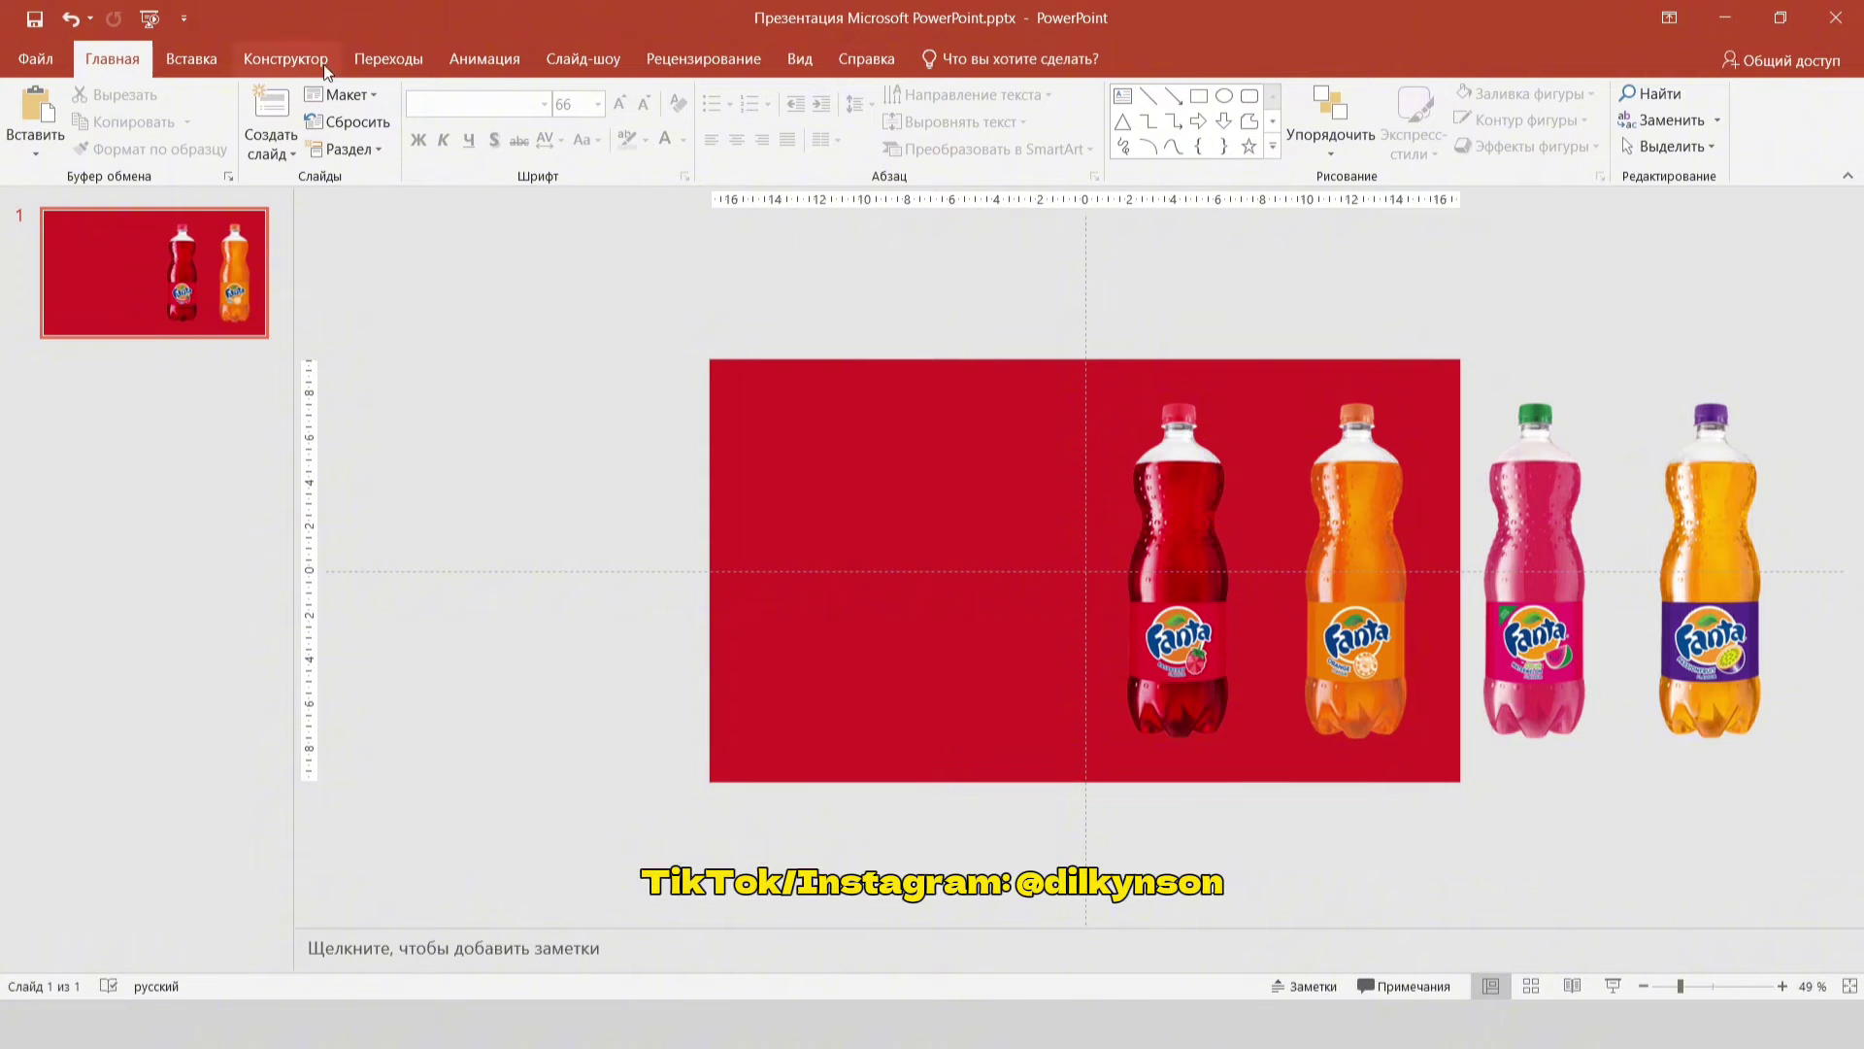
pyautogui.click(149, 19)
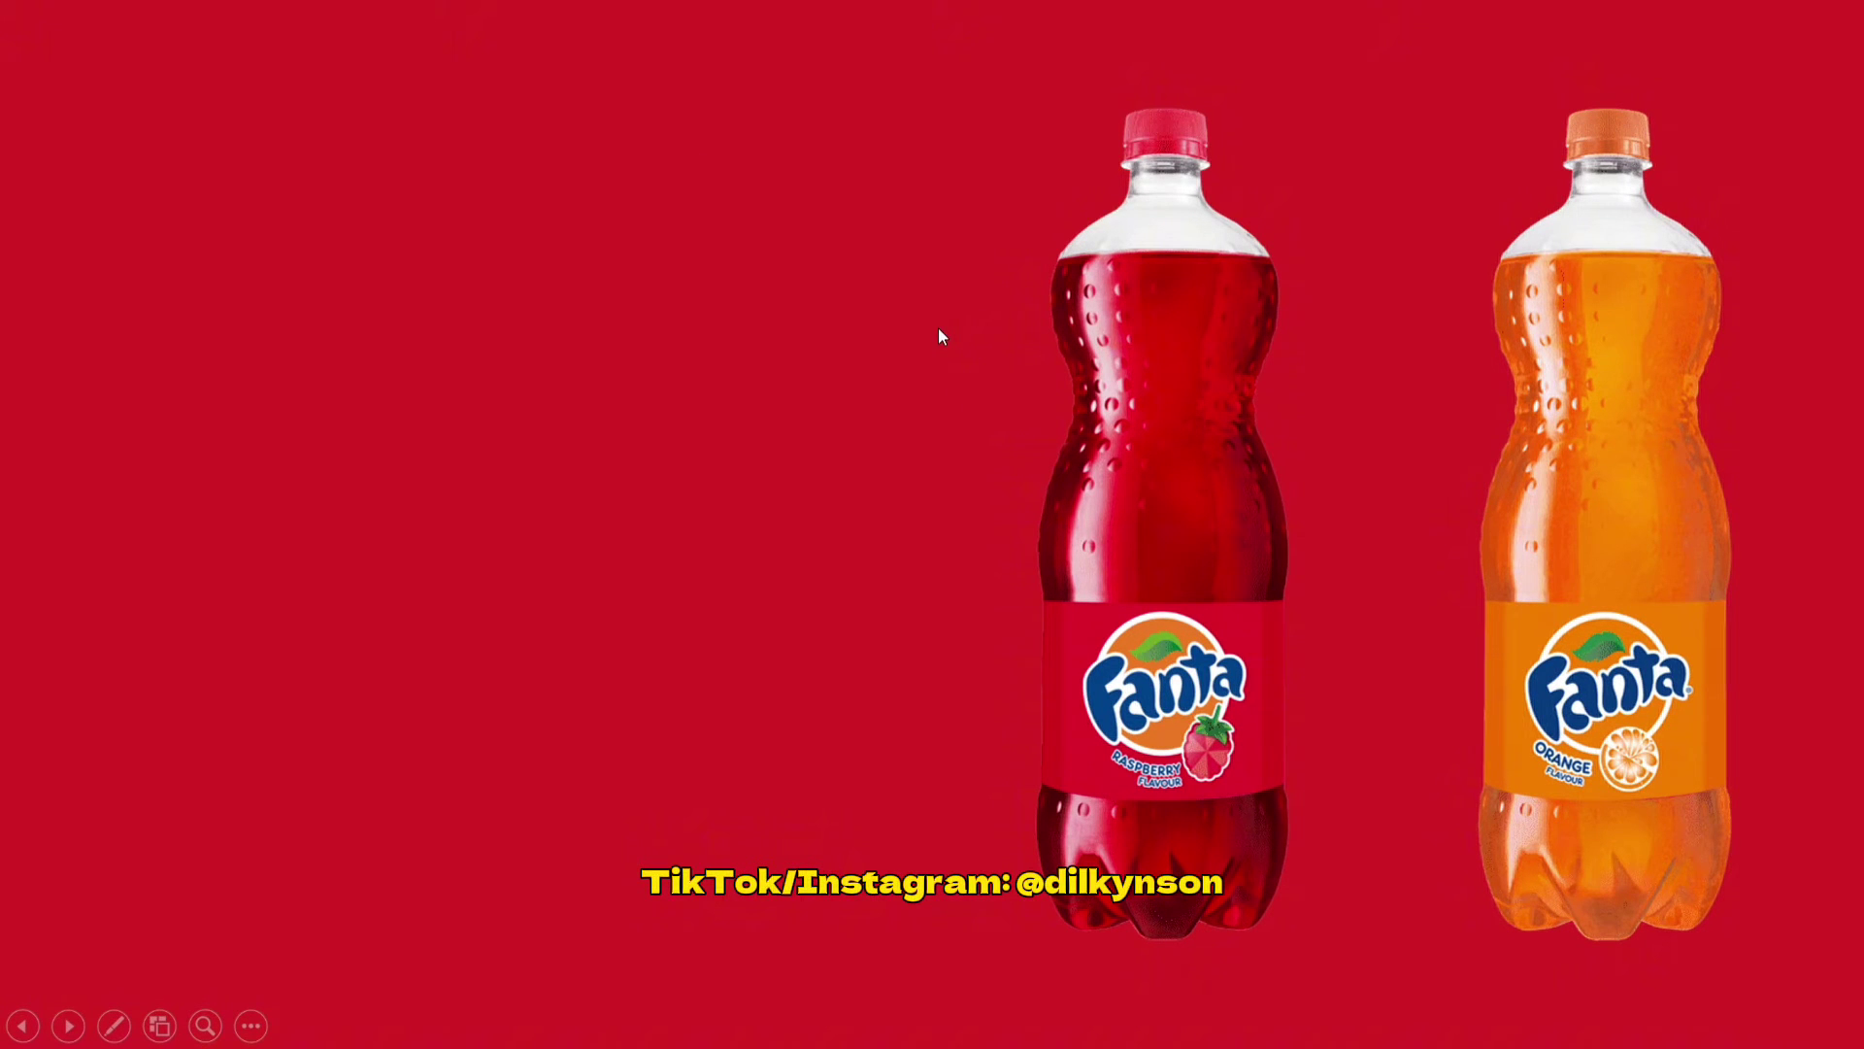
pyautogui.press('Escape')
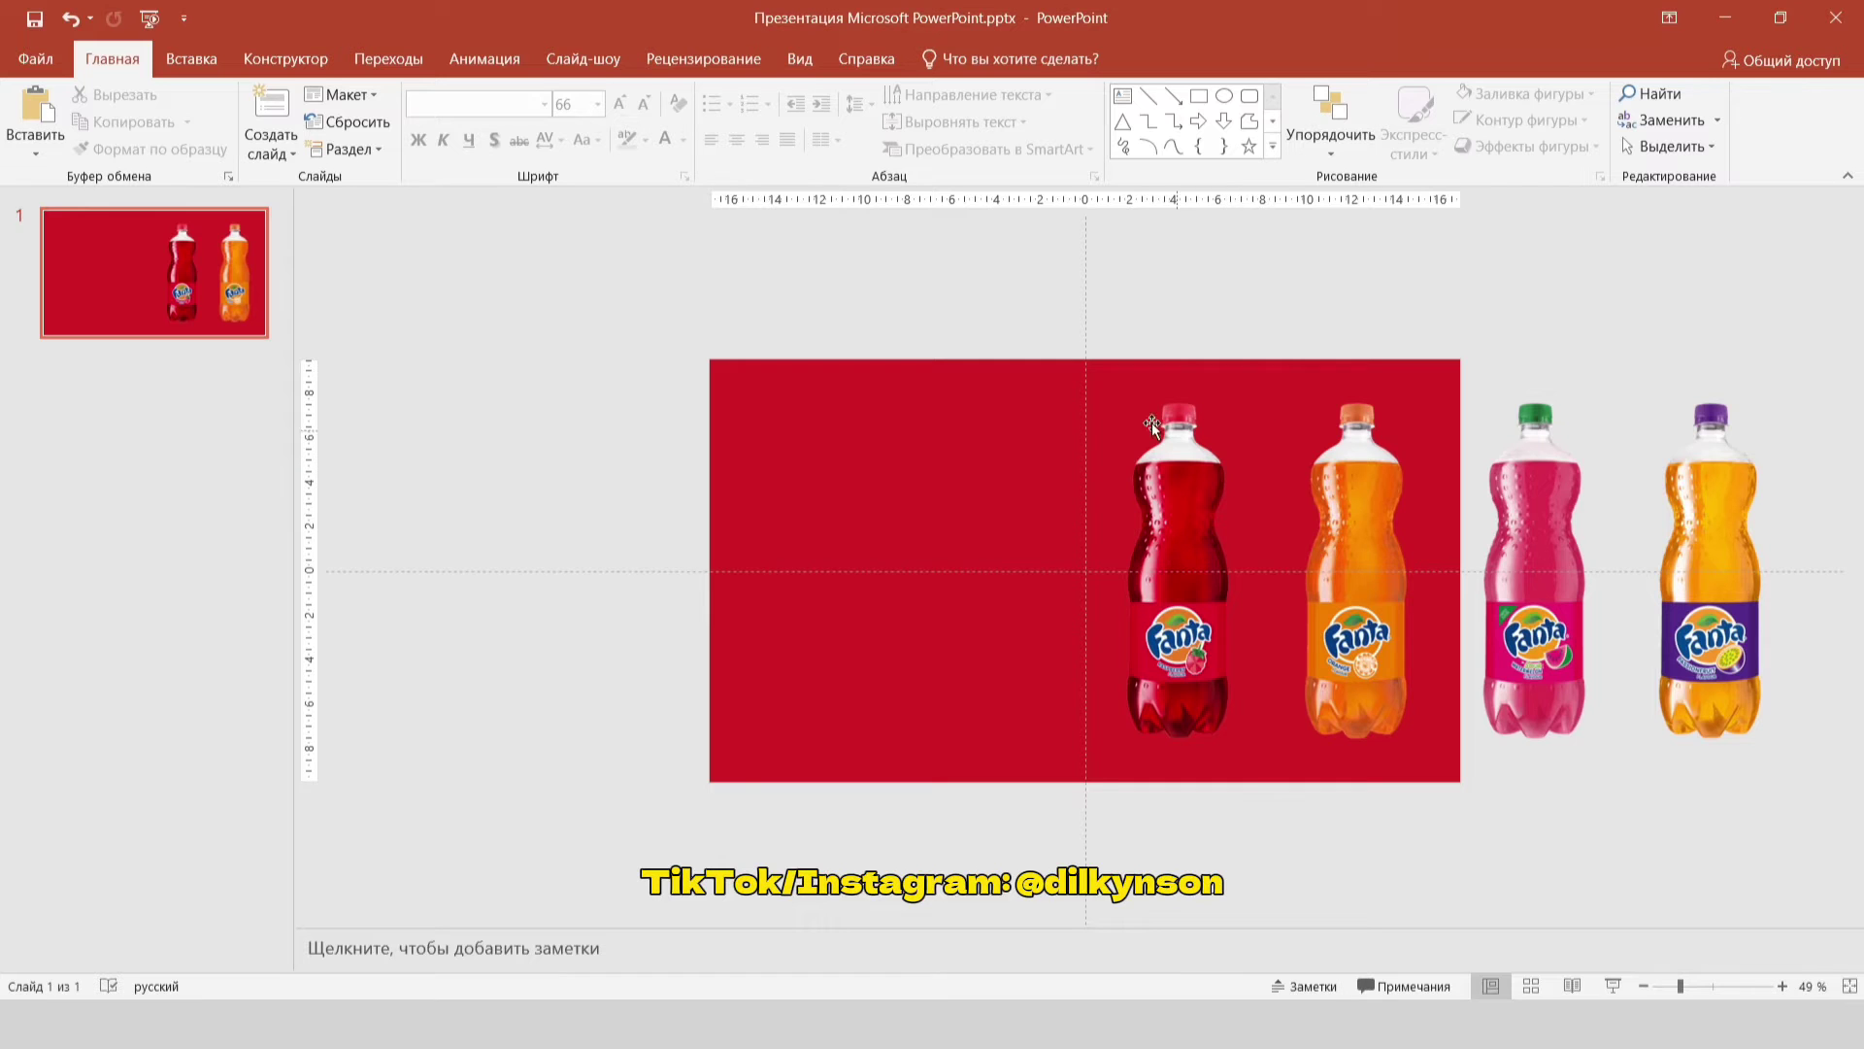
# Step: Apply an outer drop shadow preset to all four bottles
pyautogui.moveTo(1006, 240)
pyautogui.mouseDown()
pyautogui.moveTo(1502, 636)
pyautogui.moveTo(1843, 835)
pyautogui.mouseUp()
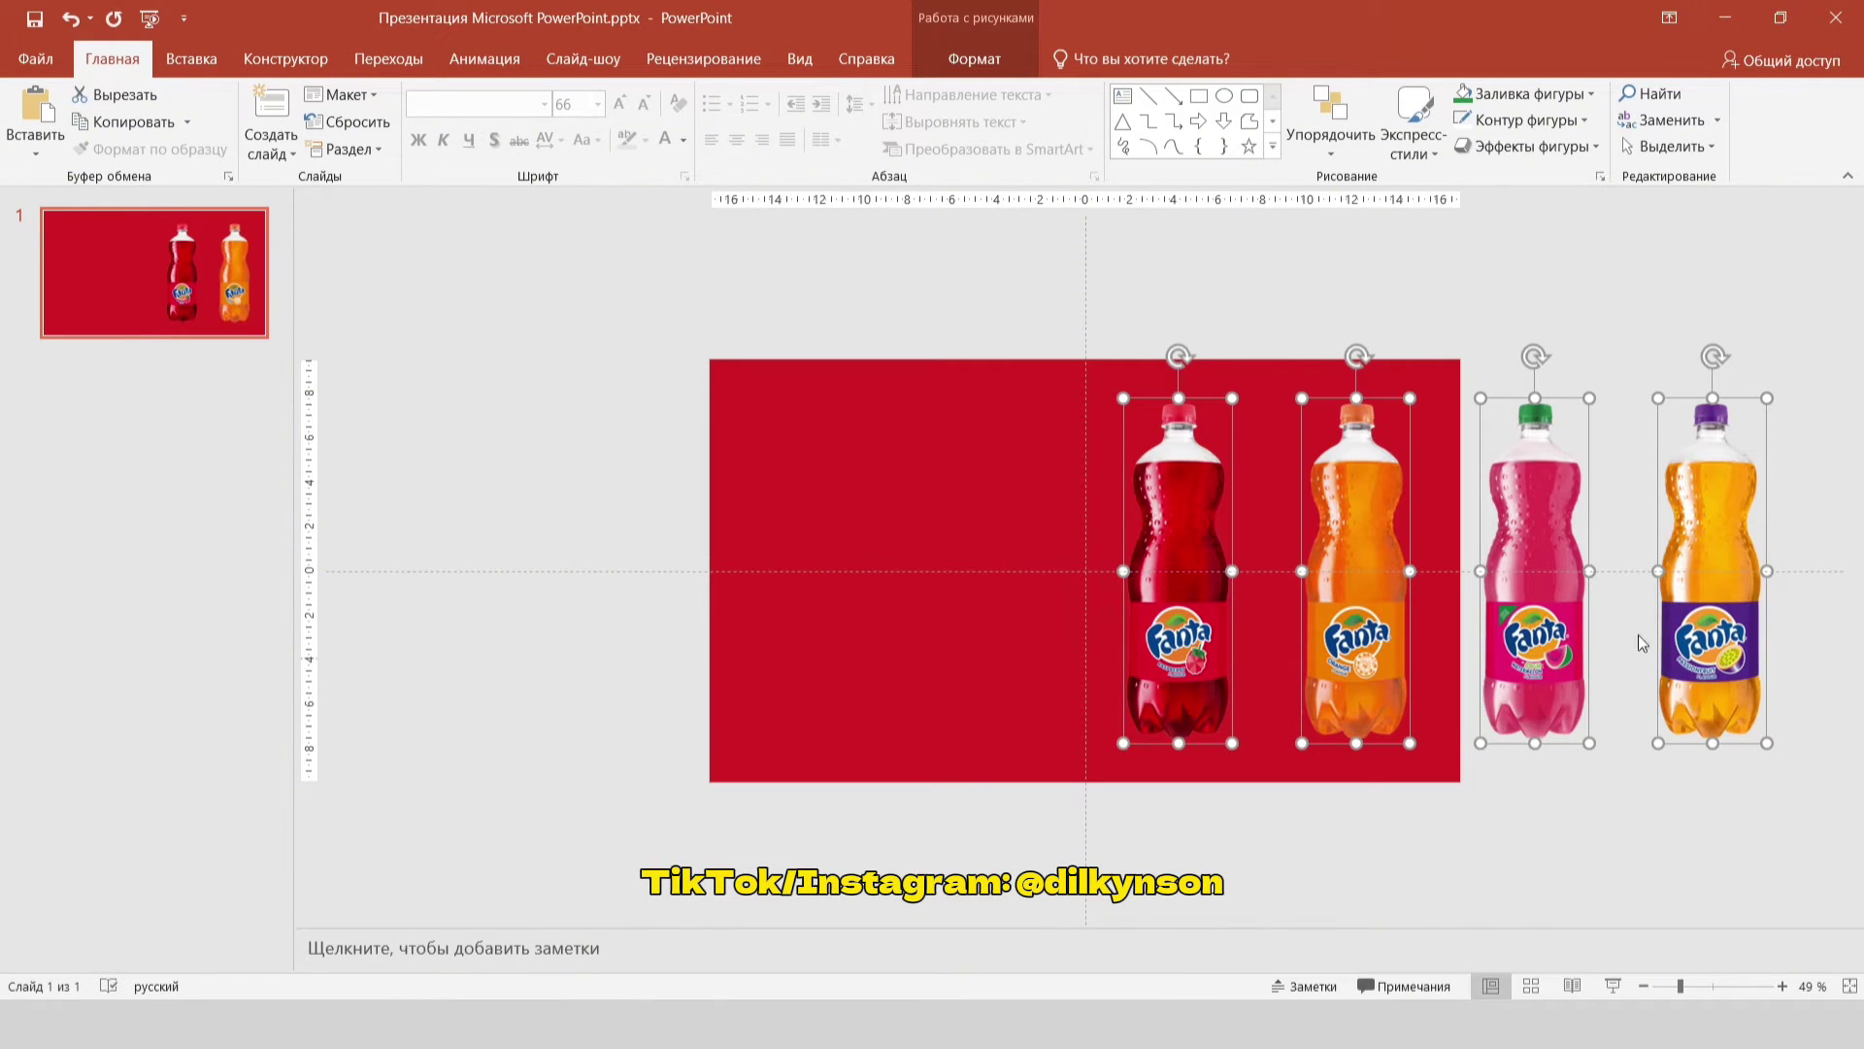
pyautogui.click(973, 59)
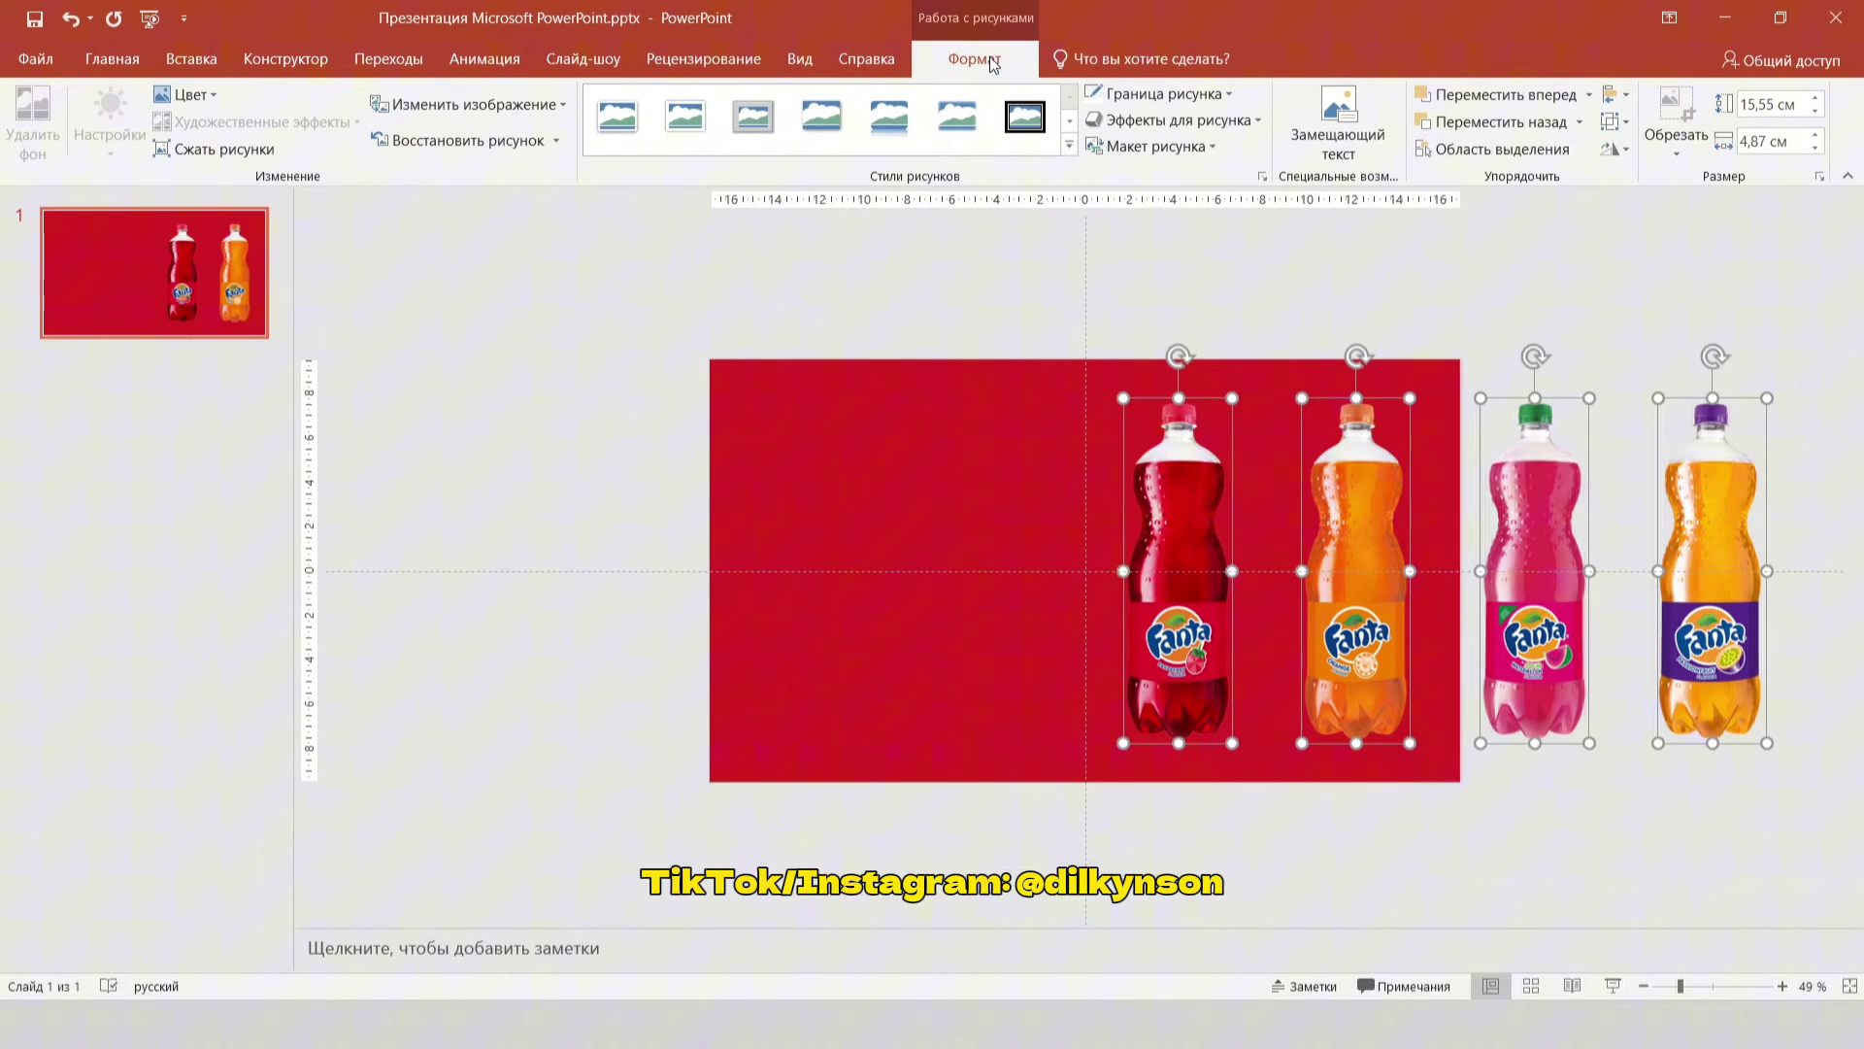
pyautogui.click(1154, 121)
pyautogui.moveTo(1152, 219)
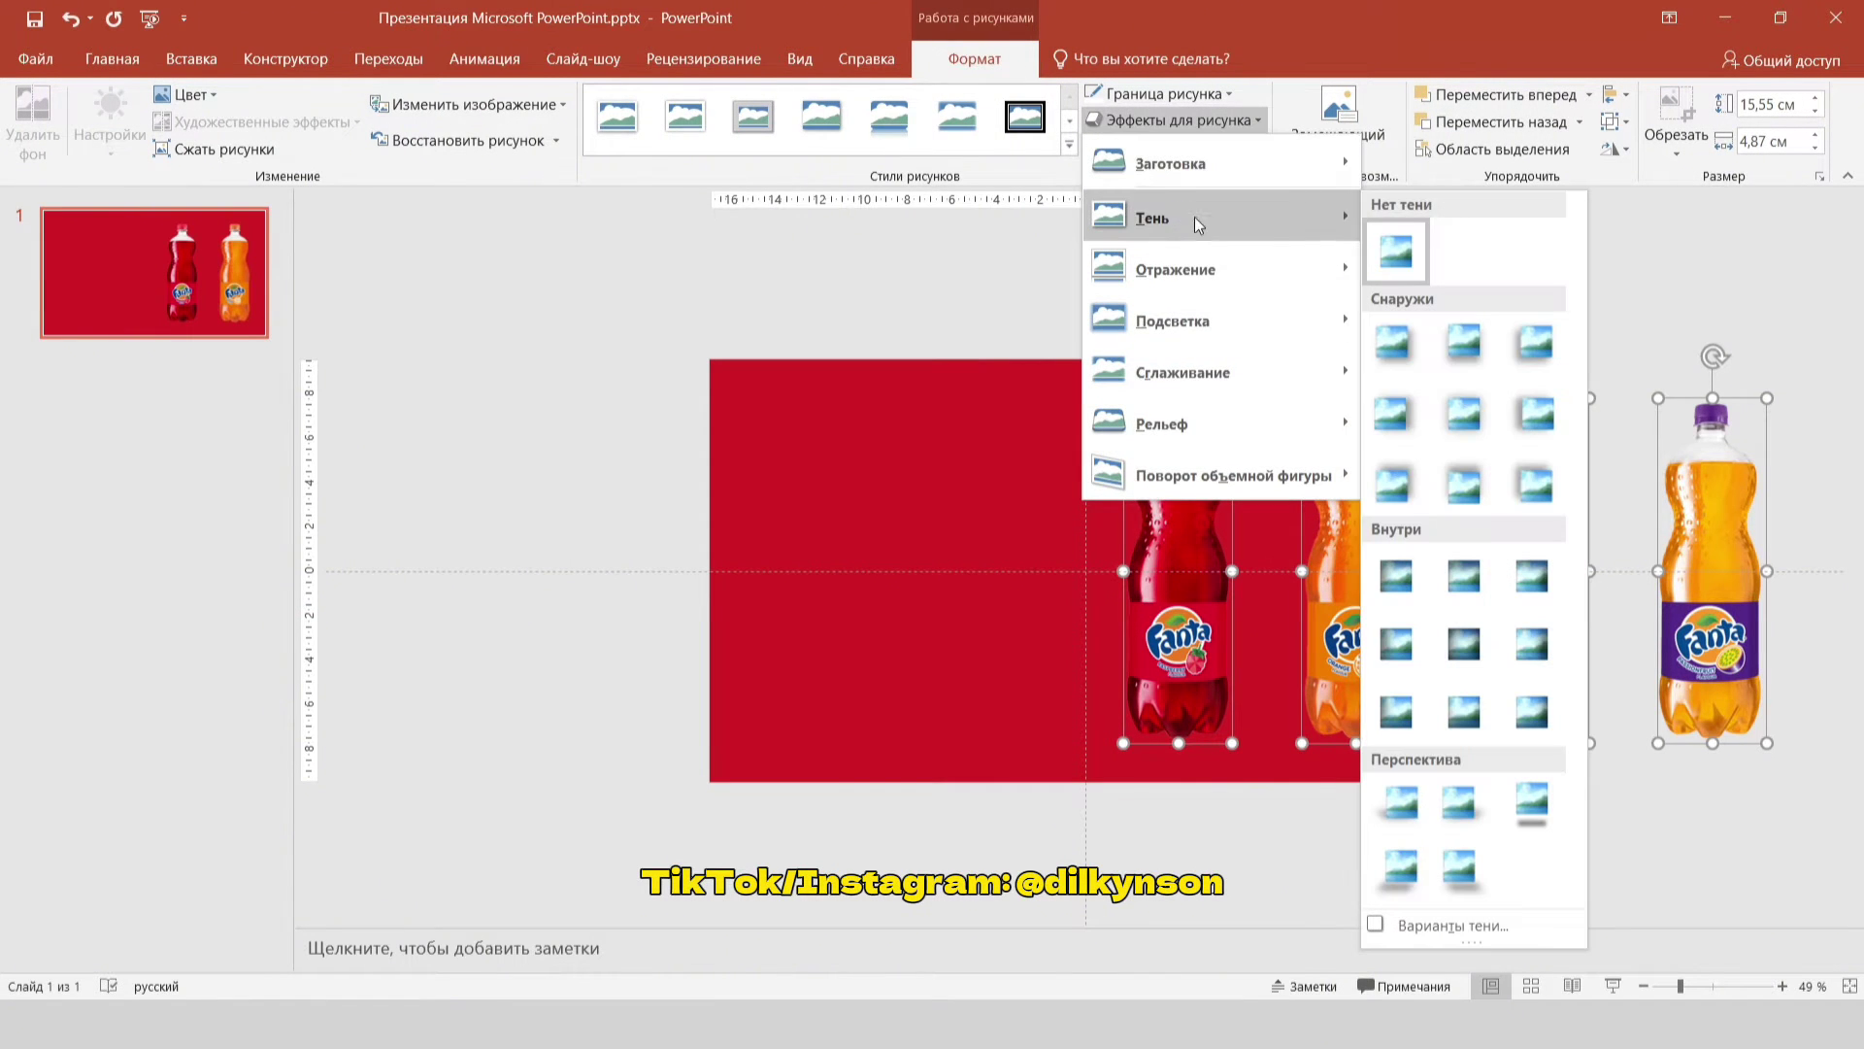
pyautogui.click(1463, 414)
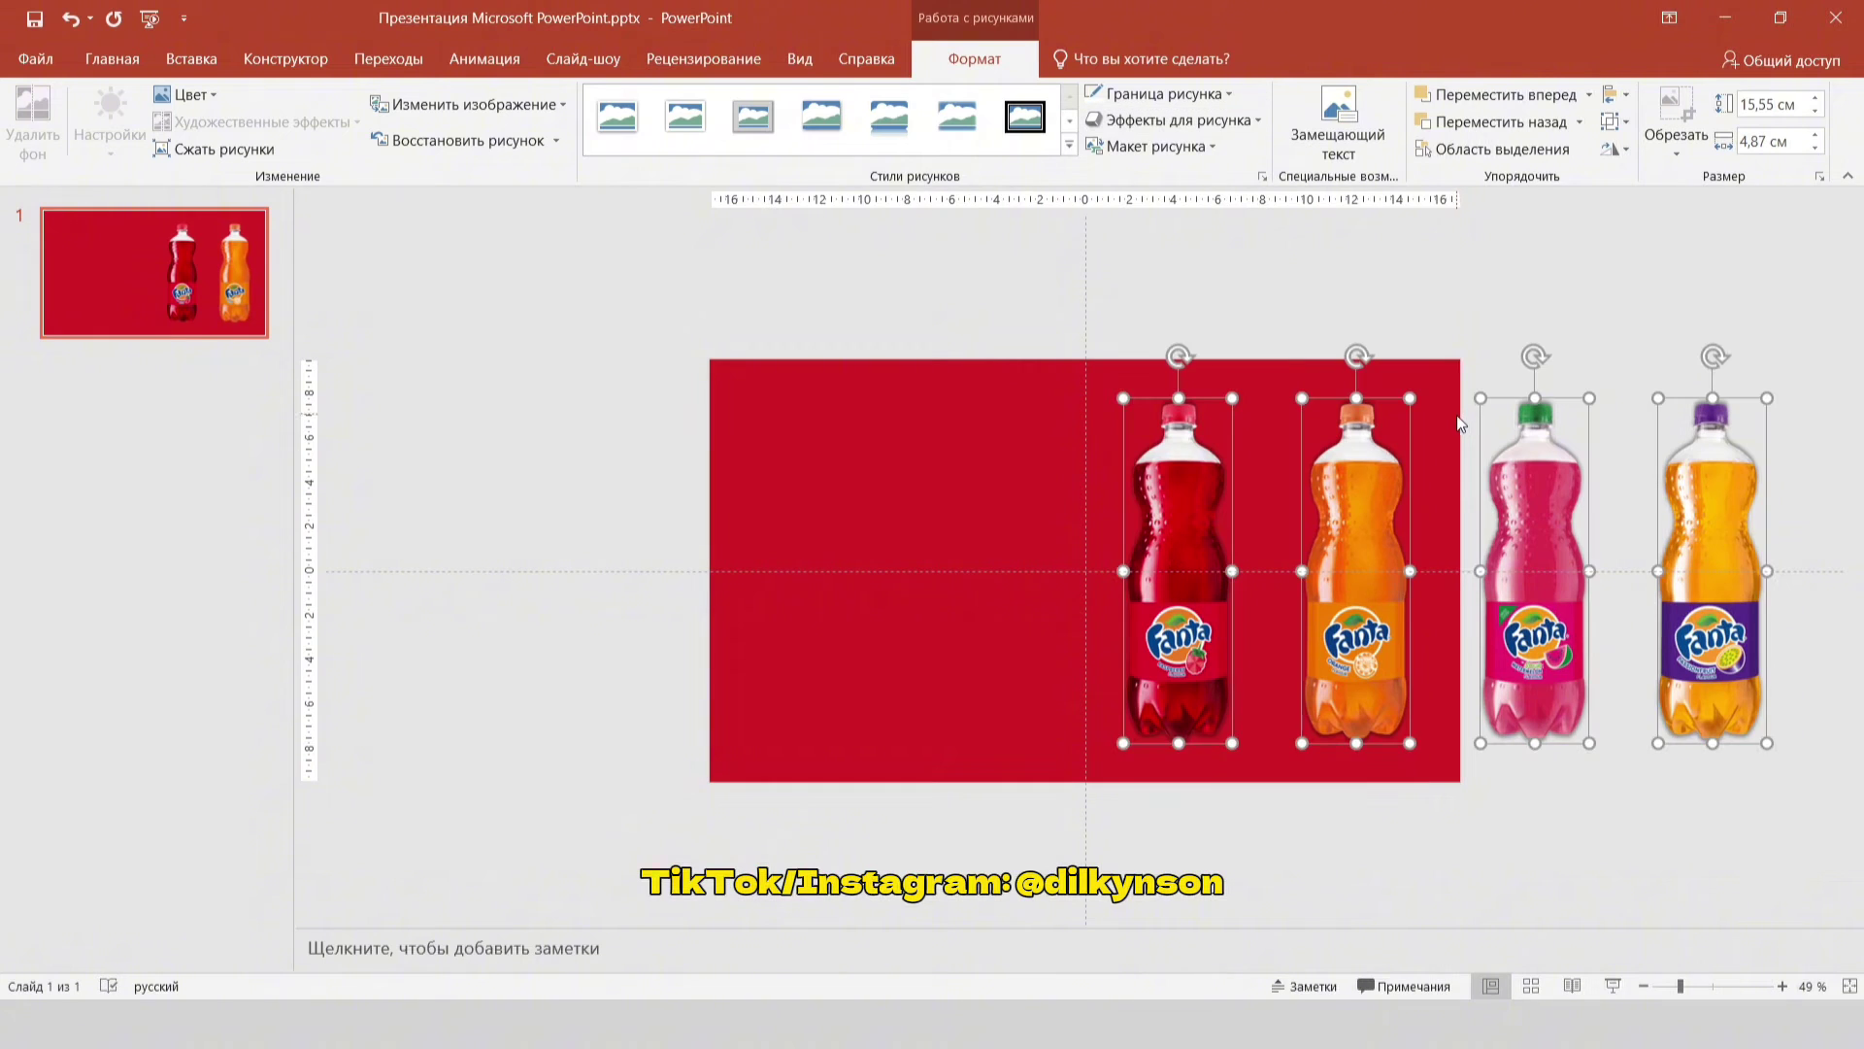
# Step: Soften the bottles' shadow to 80% transparency and 10 pt blur
pyautogui.rightClick(1184, 443)
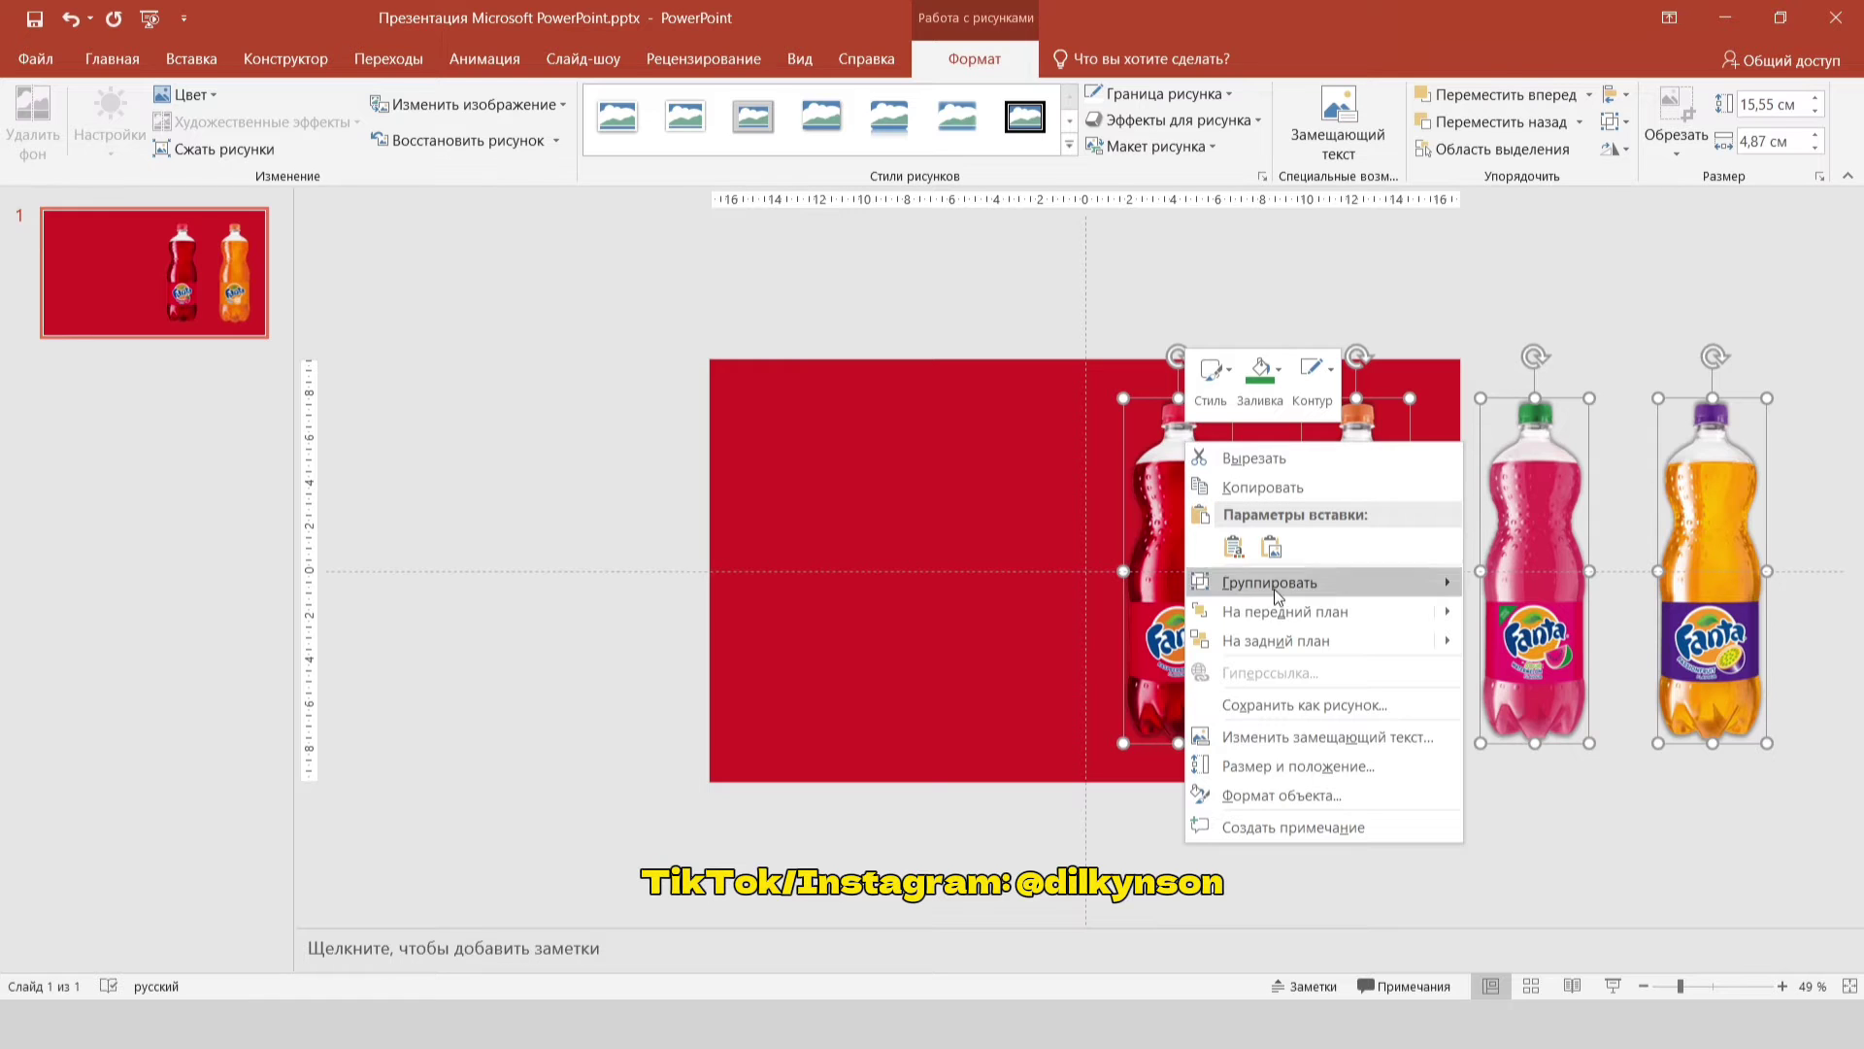
pyautogui.click(1287, 791)
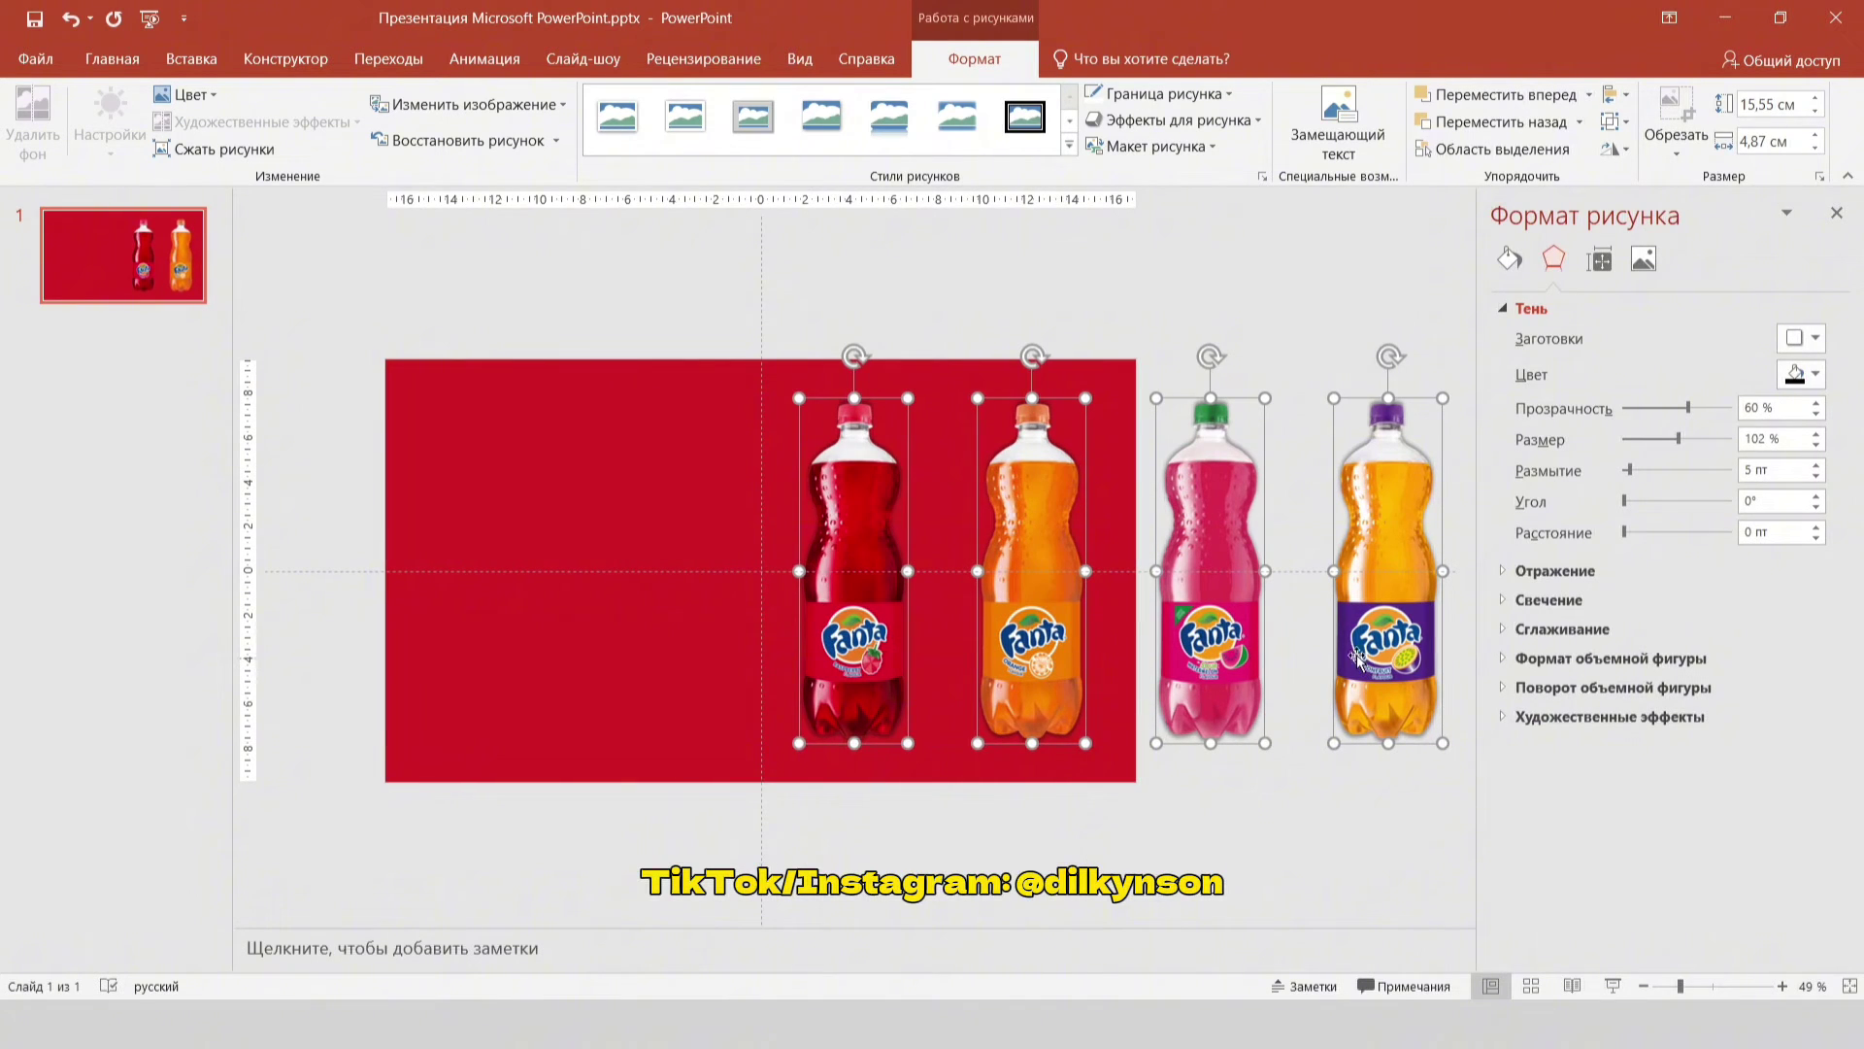
pyautogui.click(1754, 408)
pyautogui.press('BackSpace')
pyautogui.write('8')
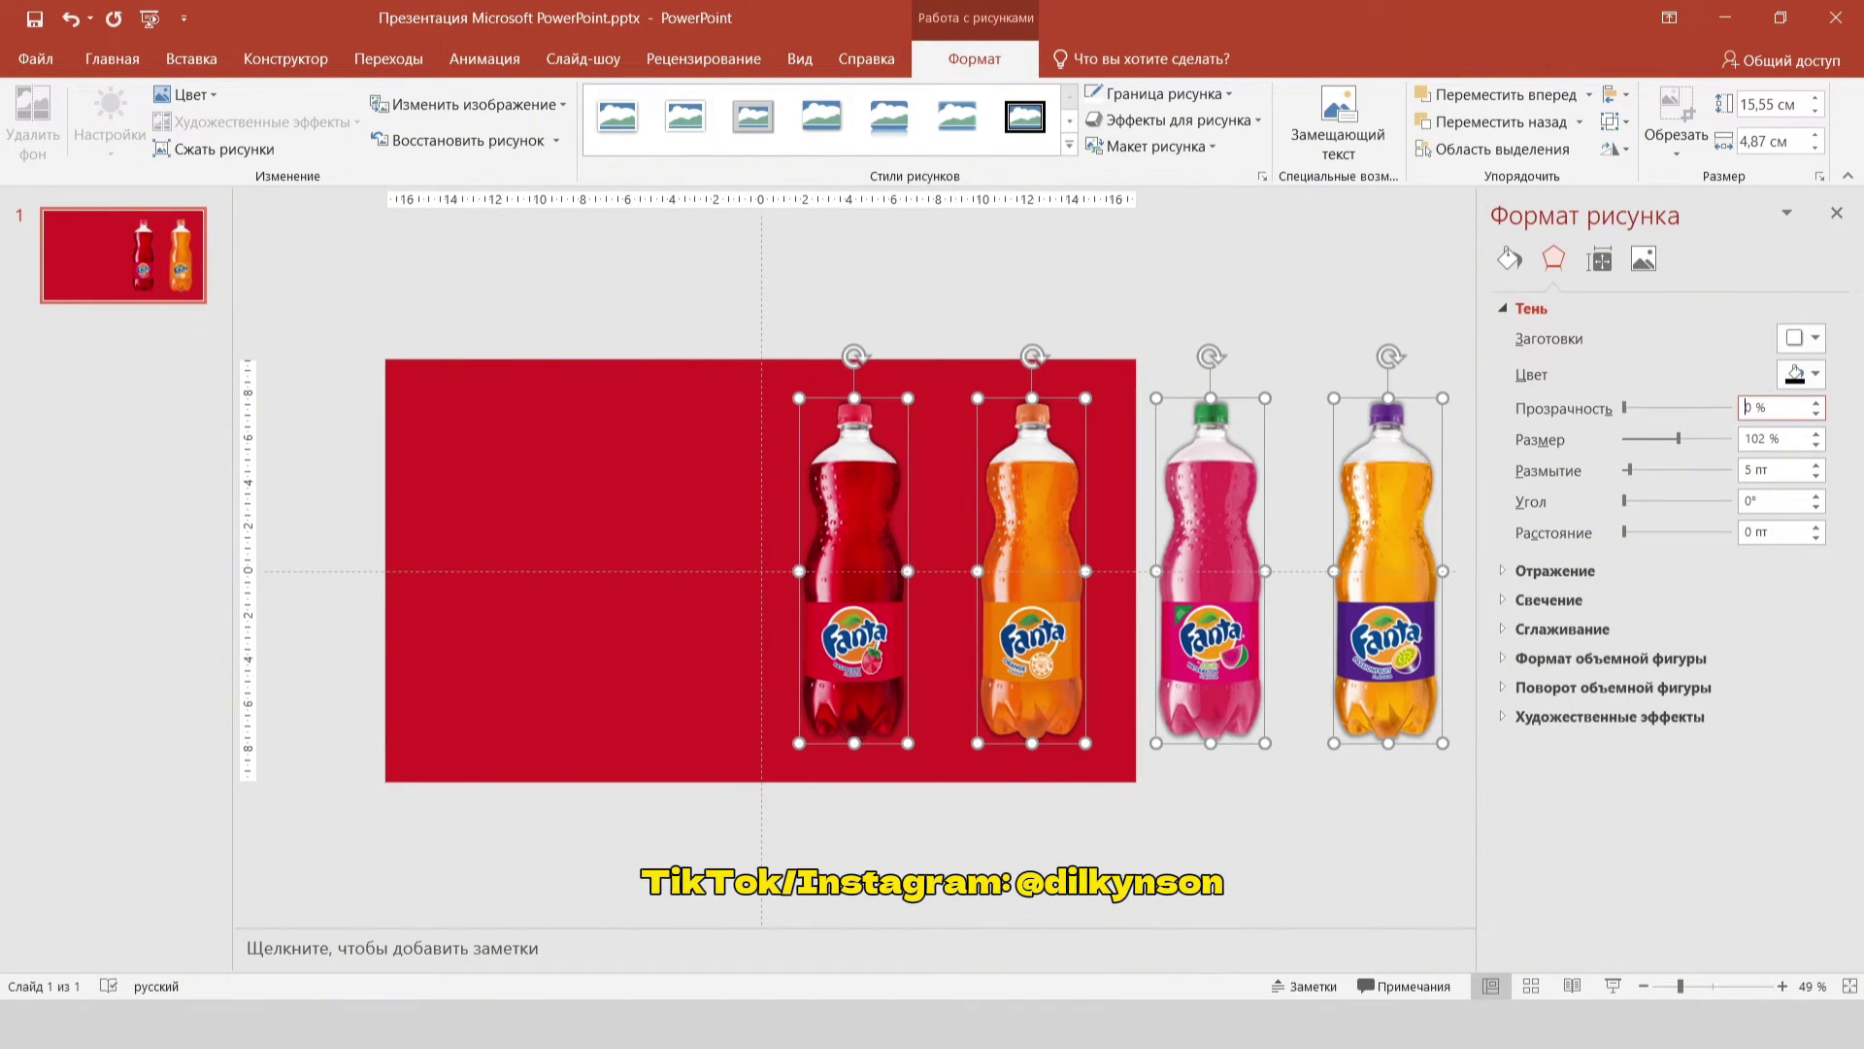
pyautogui.click(1748, 471)
pyautogui.write('10')
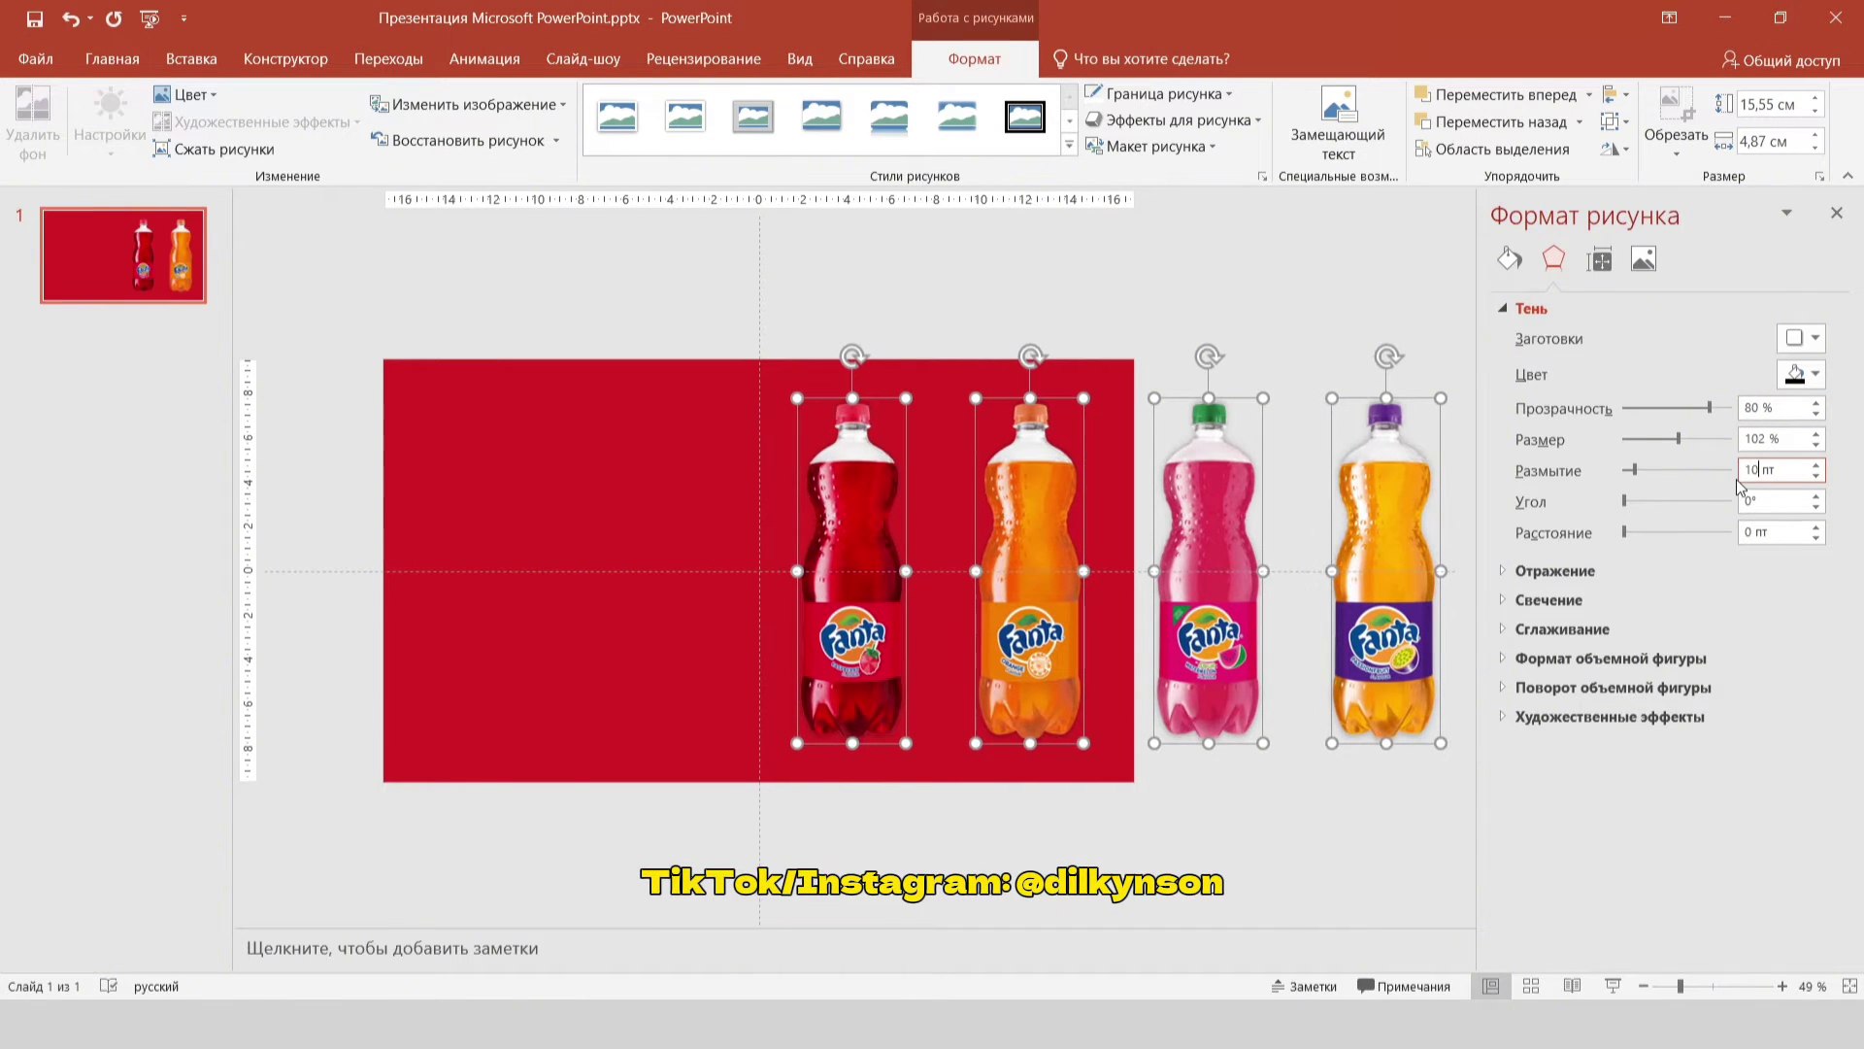
pyautogui.click(1836, 212)
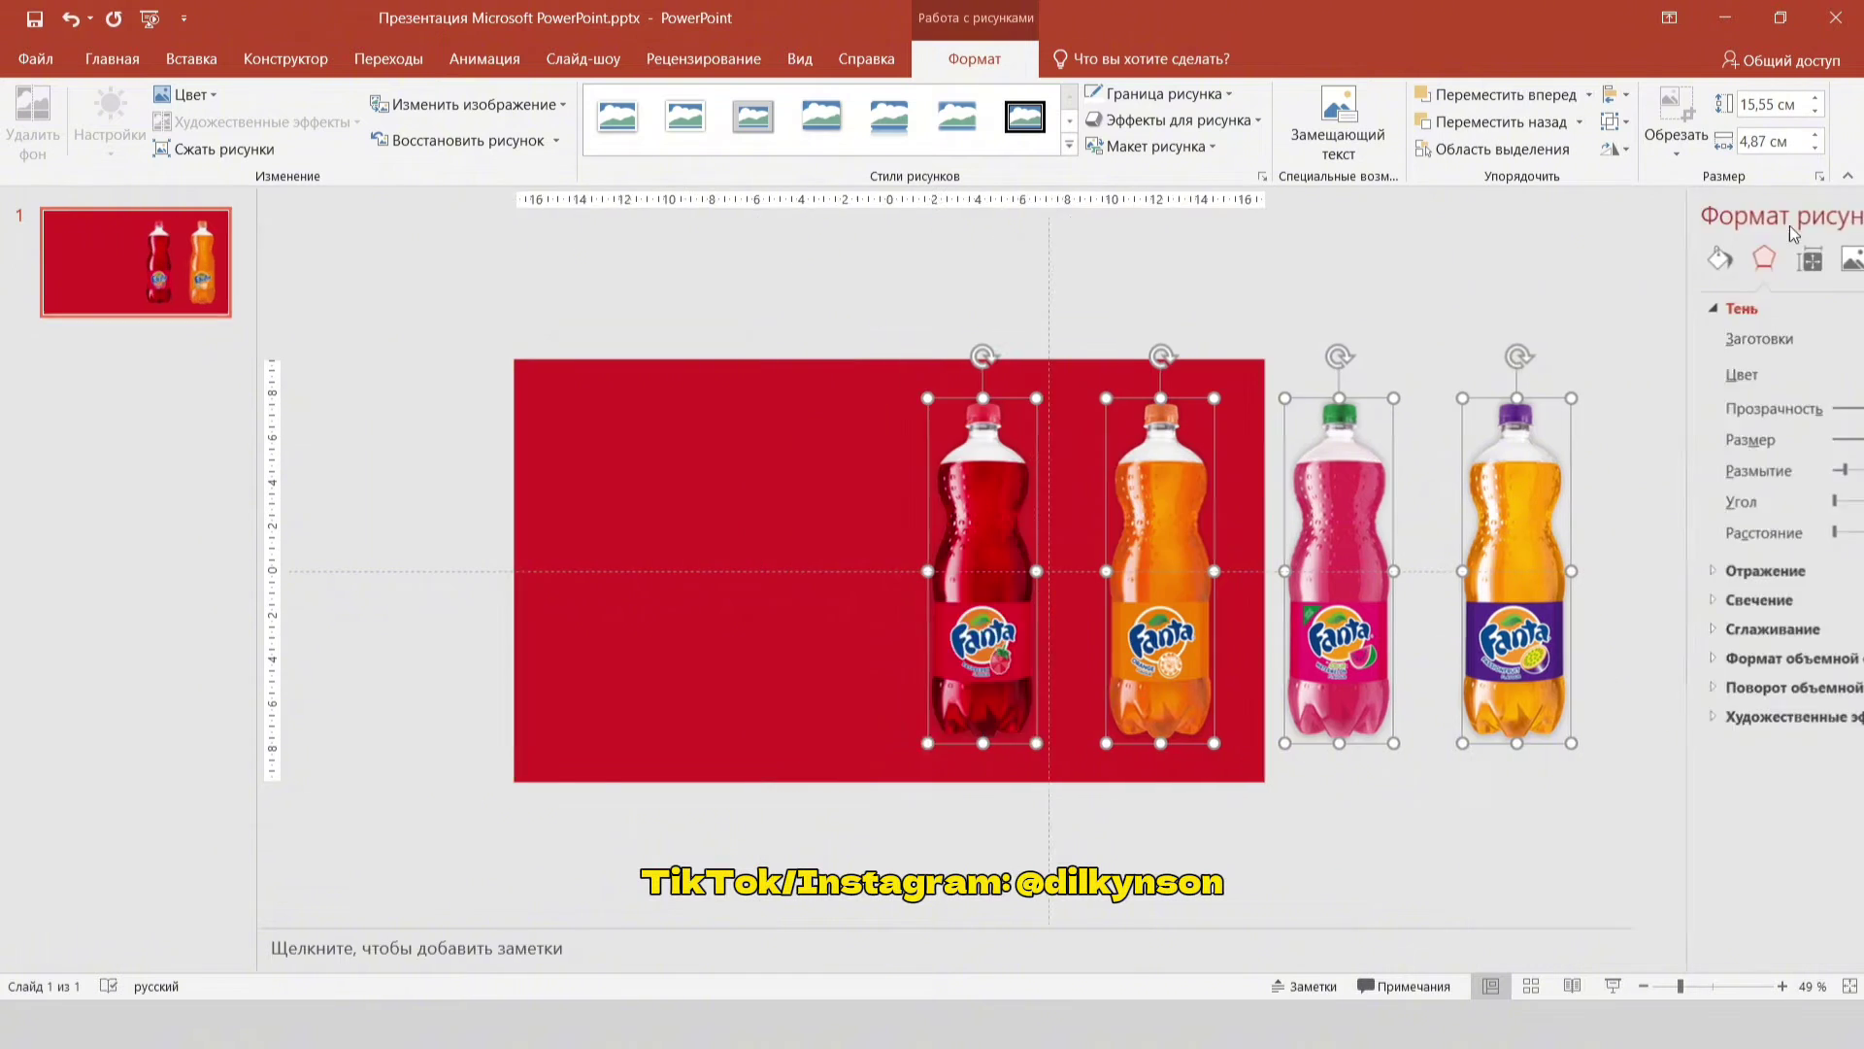
# Step: Draw a rectangle over the slide's left half with no outline and the background red fill
pyautogui.click(1569, 277)
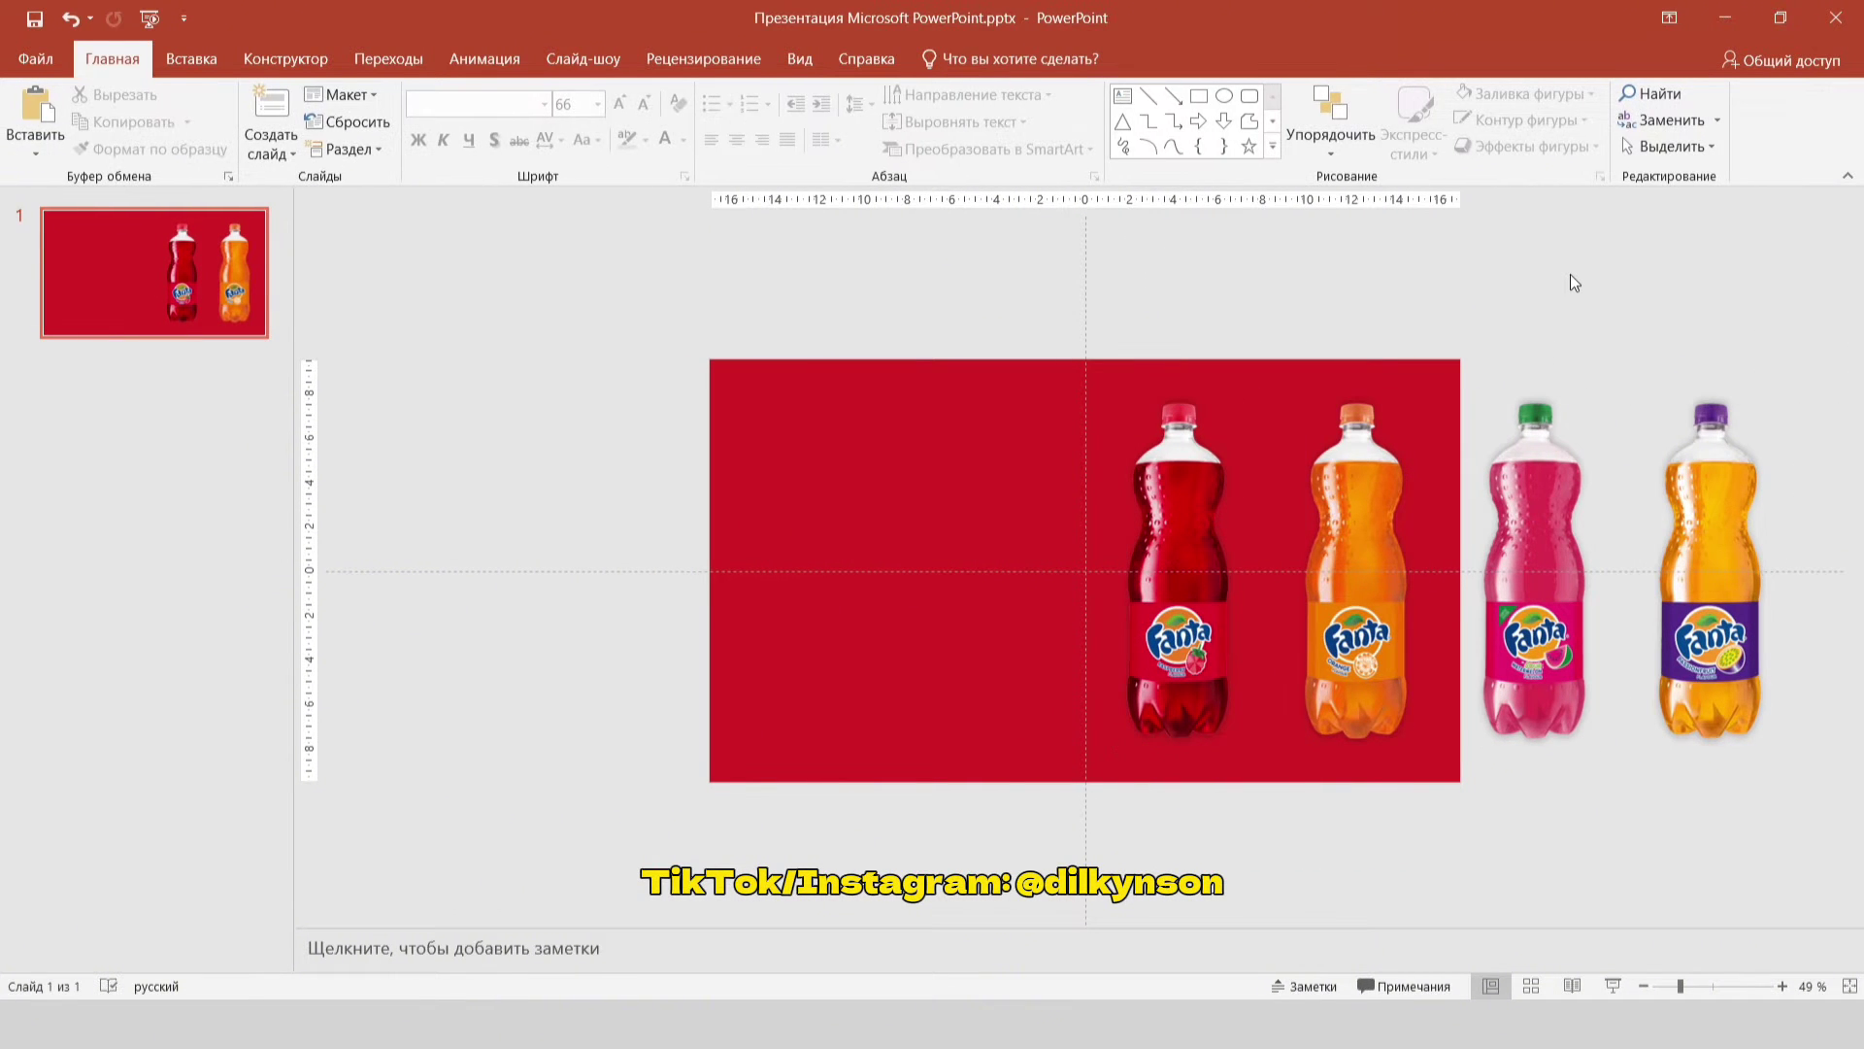
pyautogui.click(1199, 96)
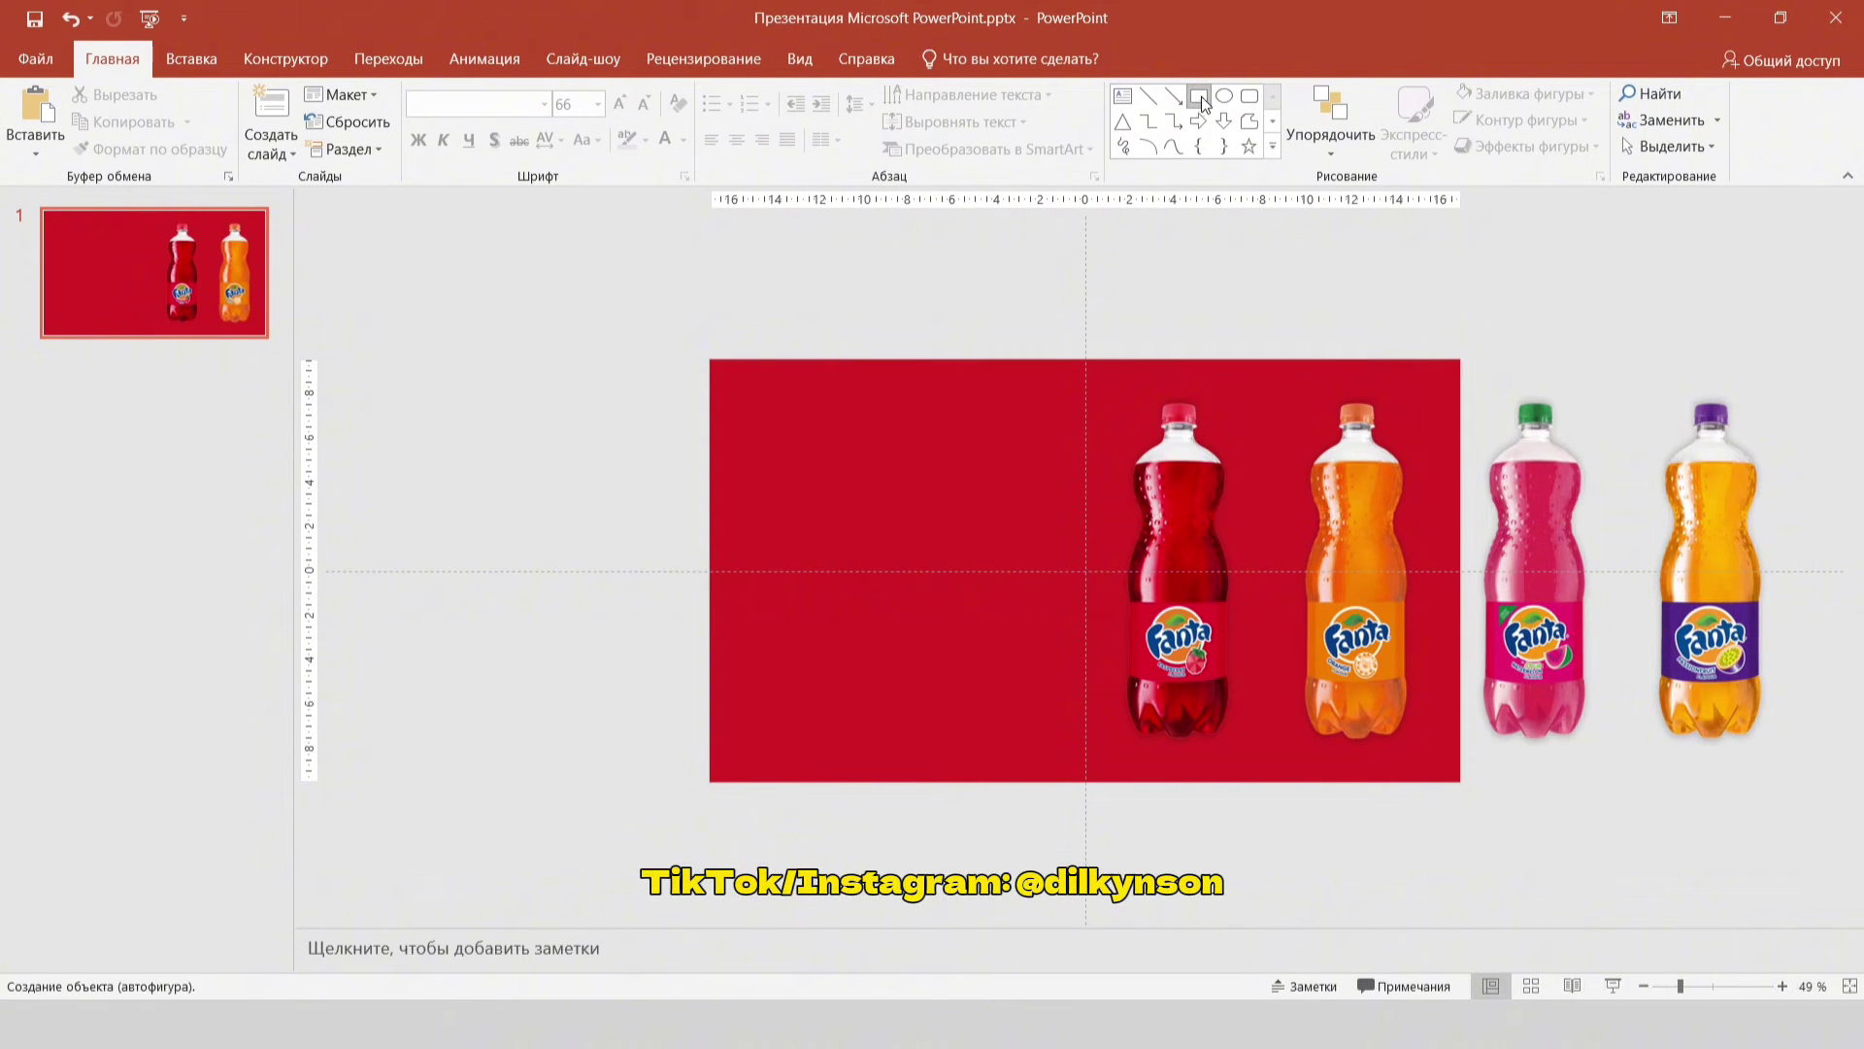
pyautogui.moveTo(705, 357); pyautogui.dragTo(1087, 781)
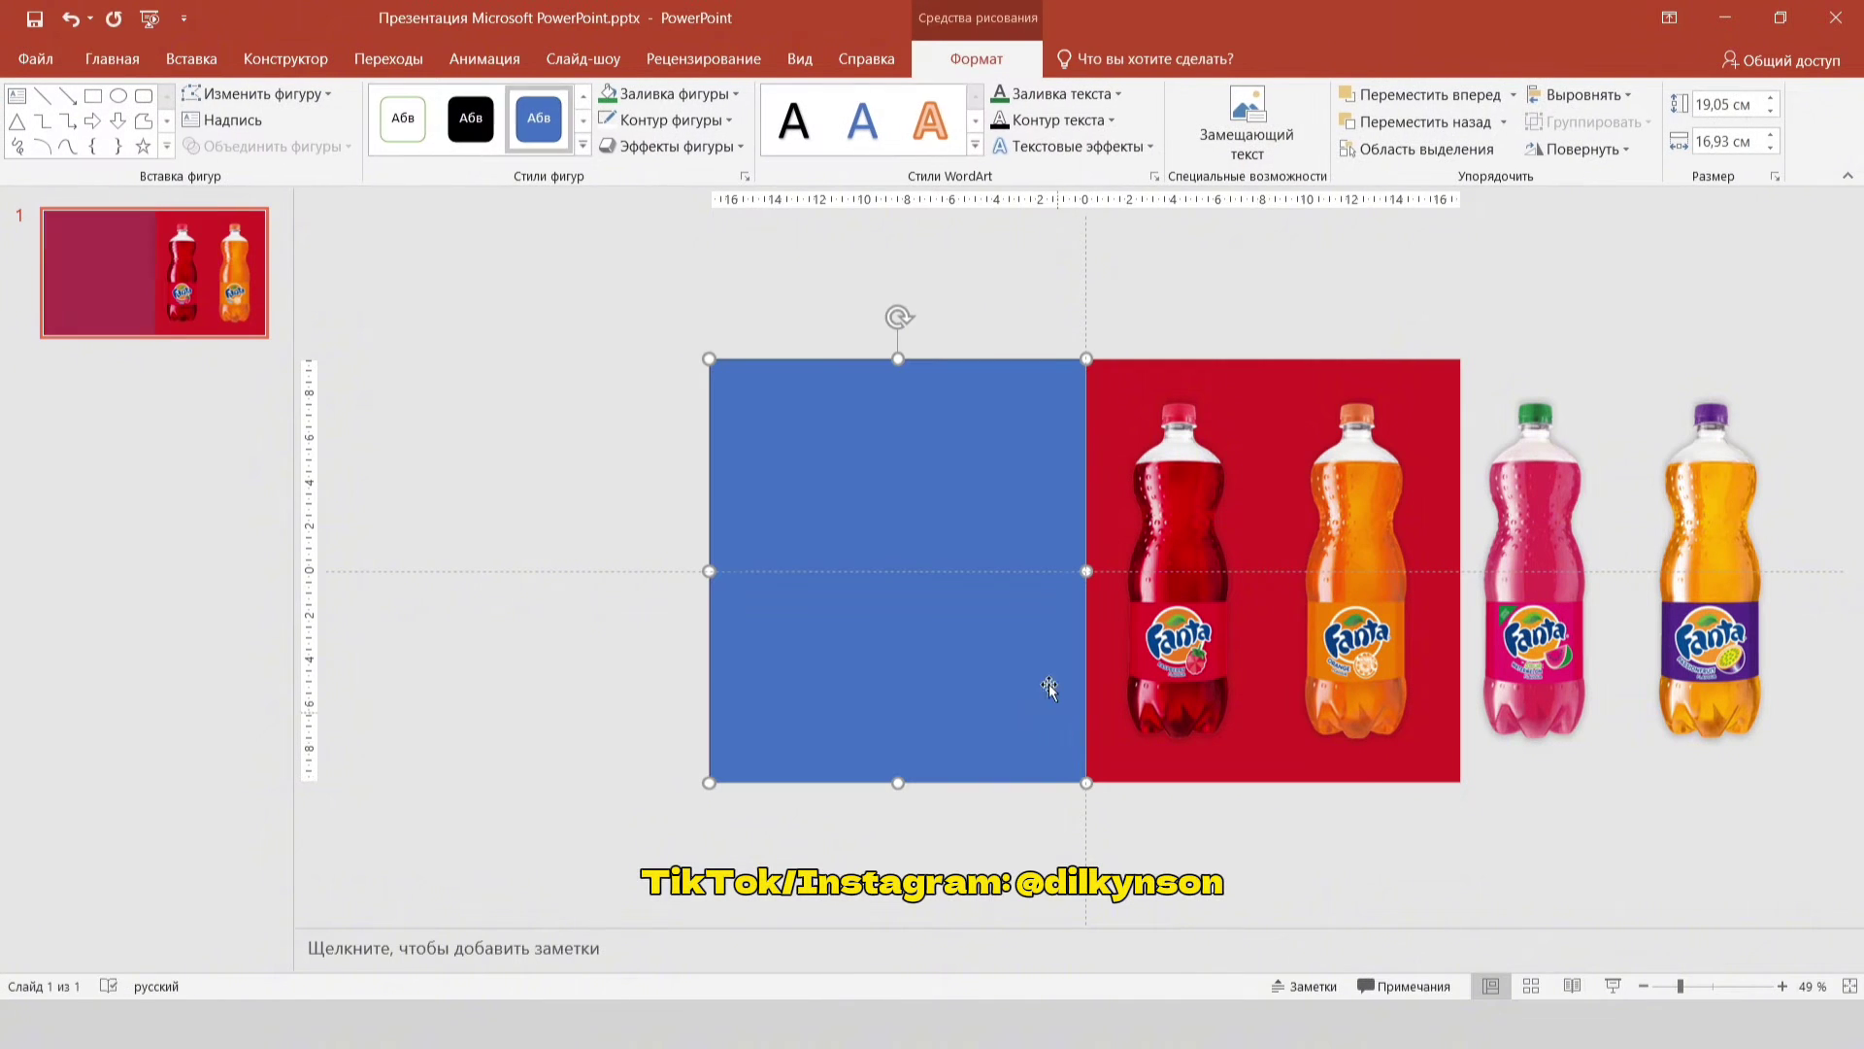
pyautogui.keyDown('ctrl'); pyautogui.scroll(2, 999, 581); pyautogui.keyUp('ctrl')
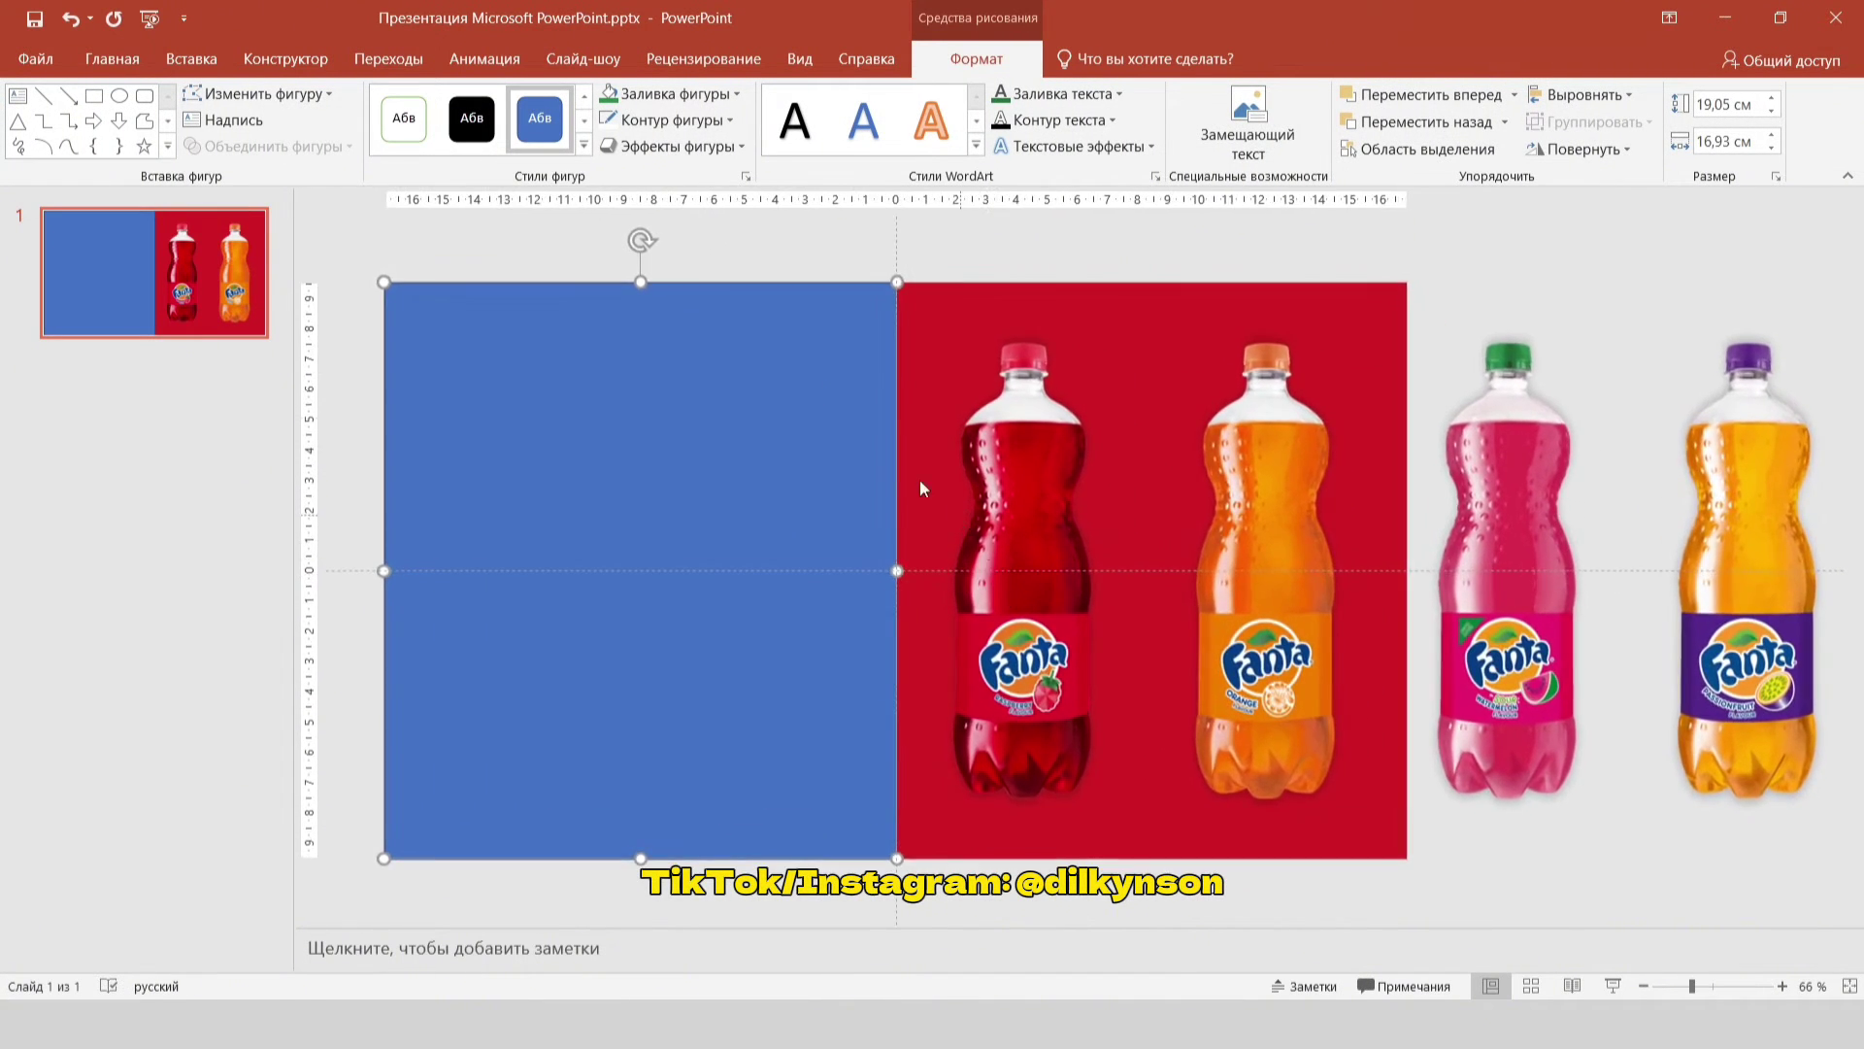
pyautogui.click(673, 119)
pyautogui.click(670, 373)
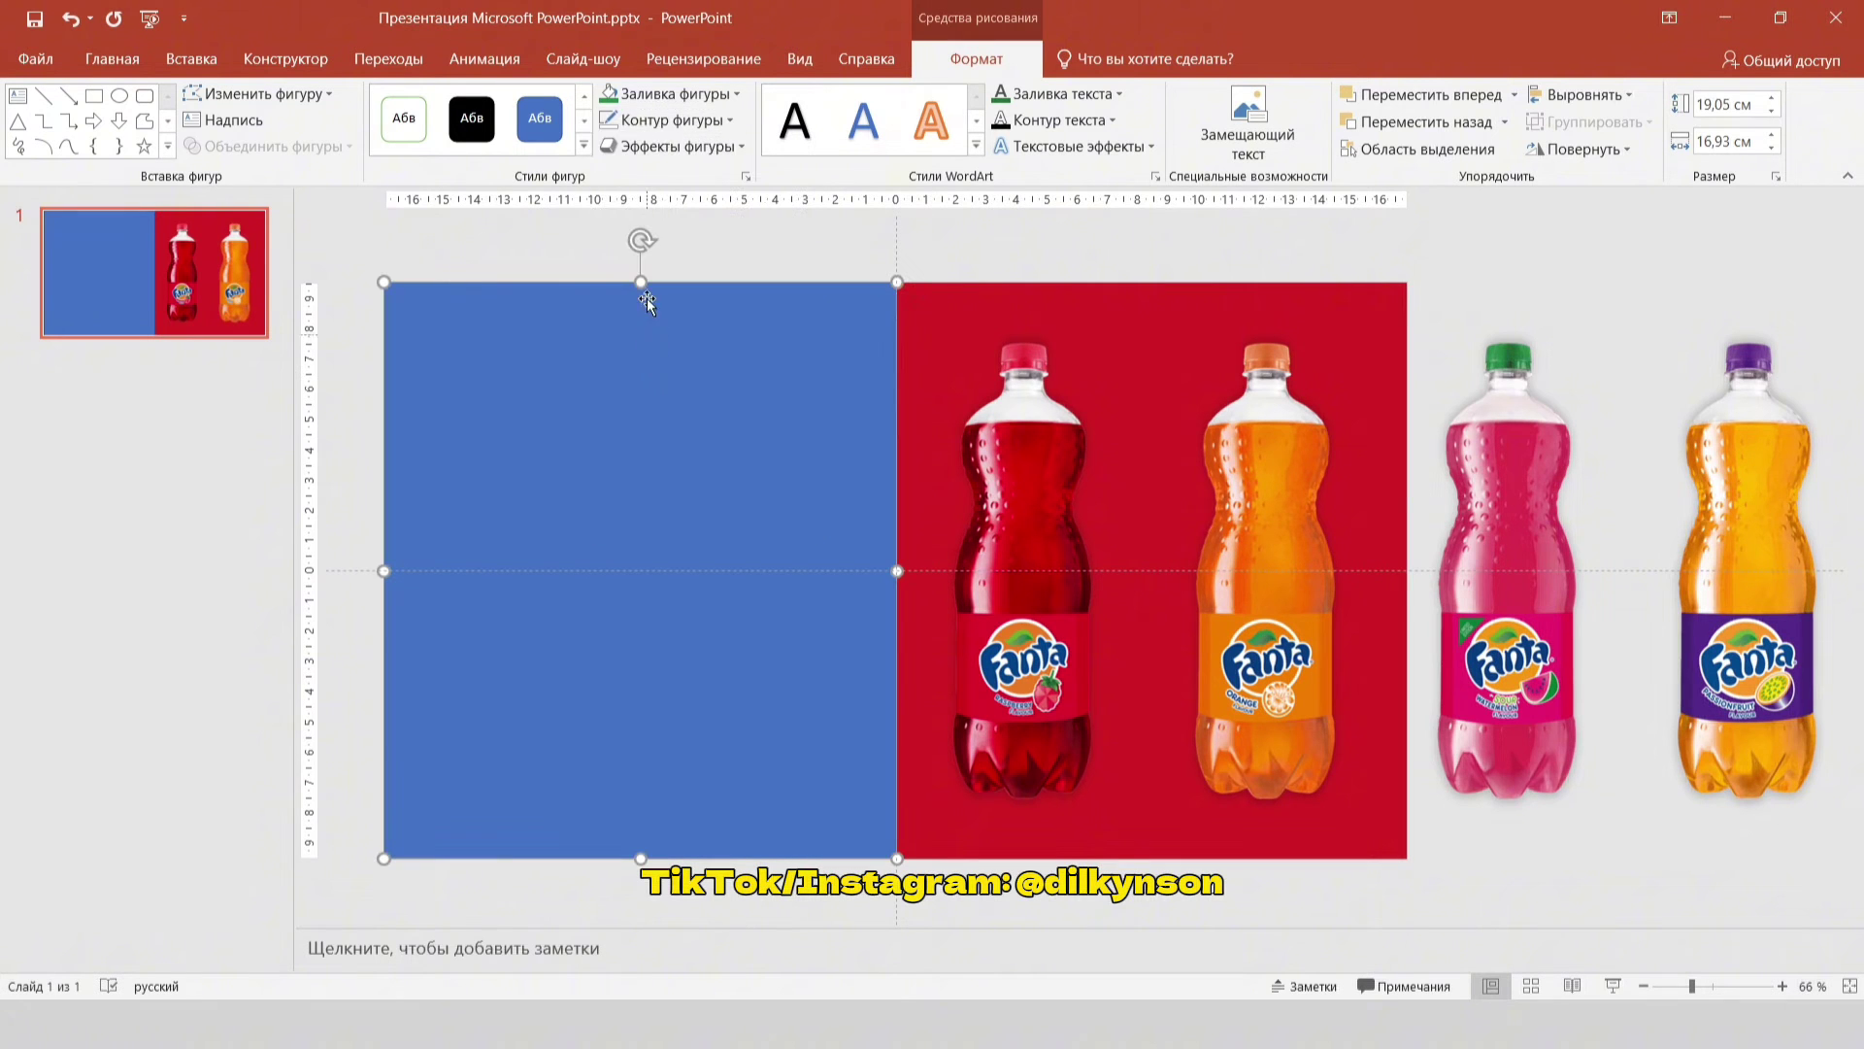
pyautogui.click(668, 94)
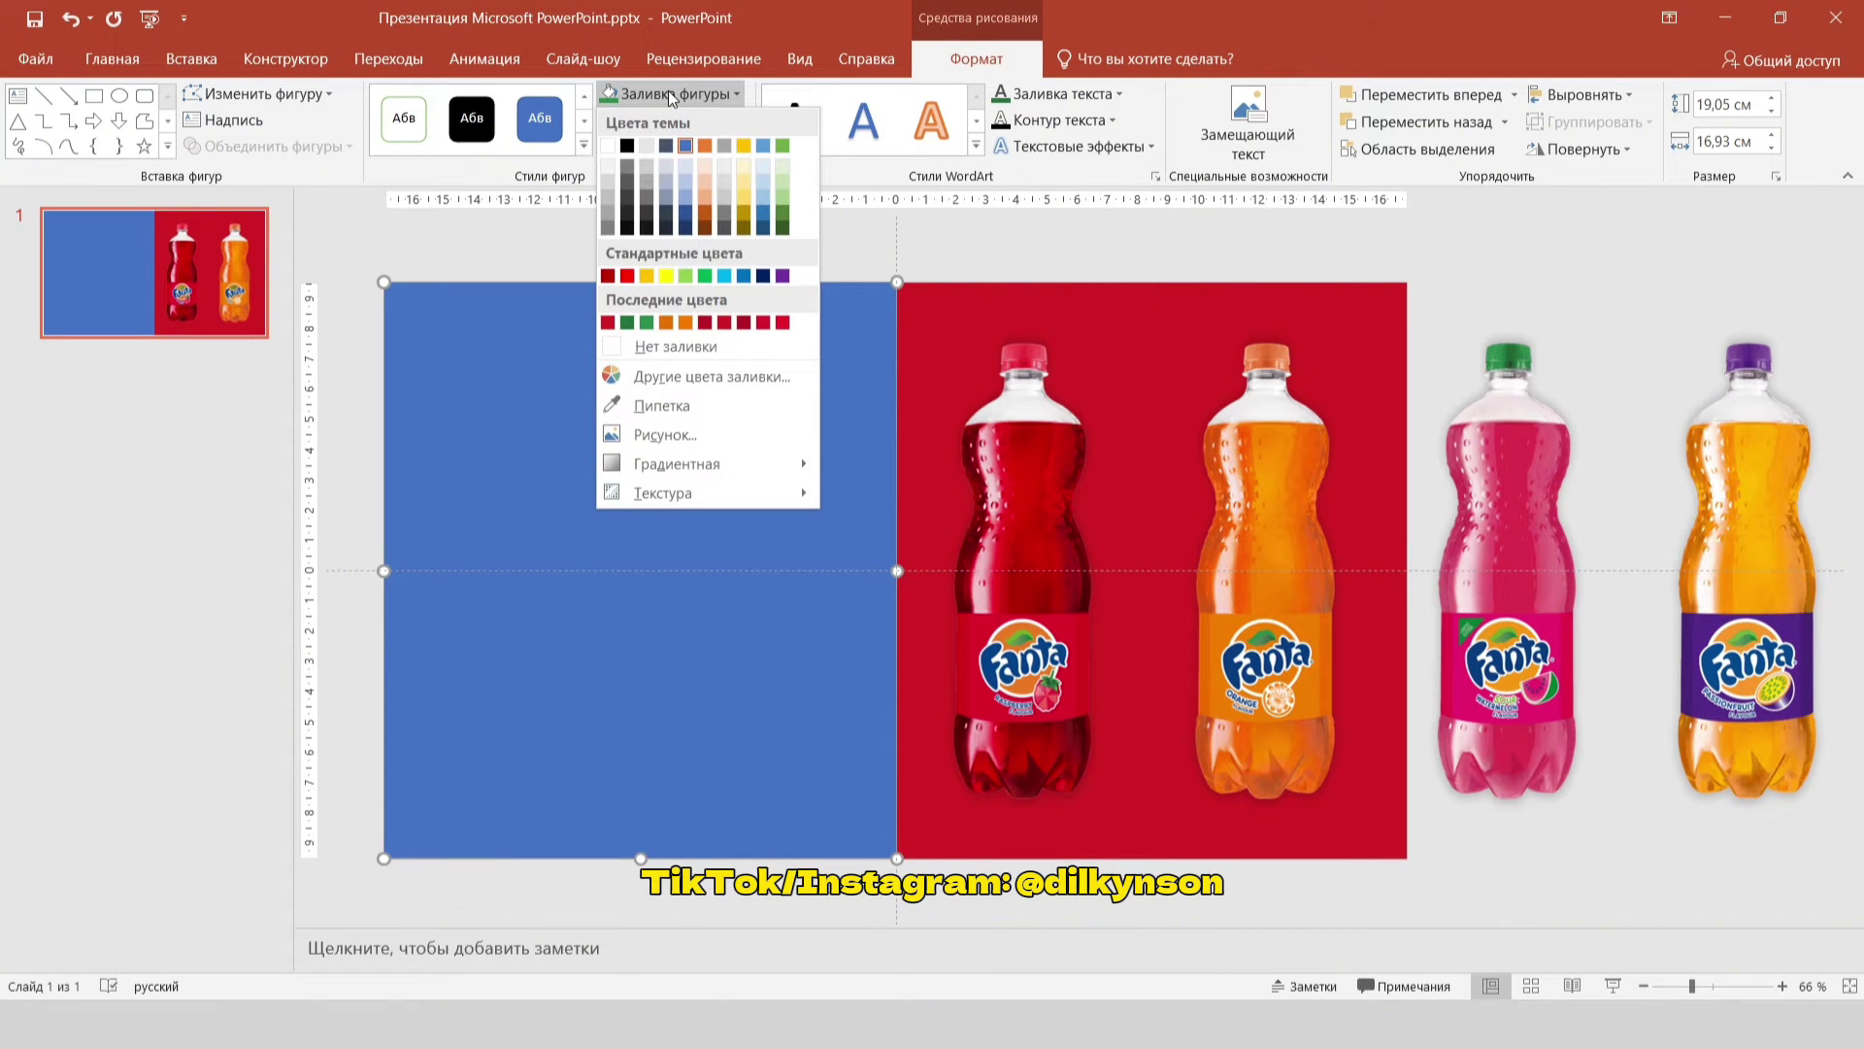
pyautogui.click(608, 322)
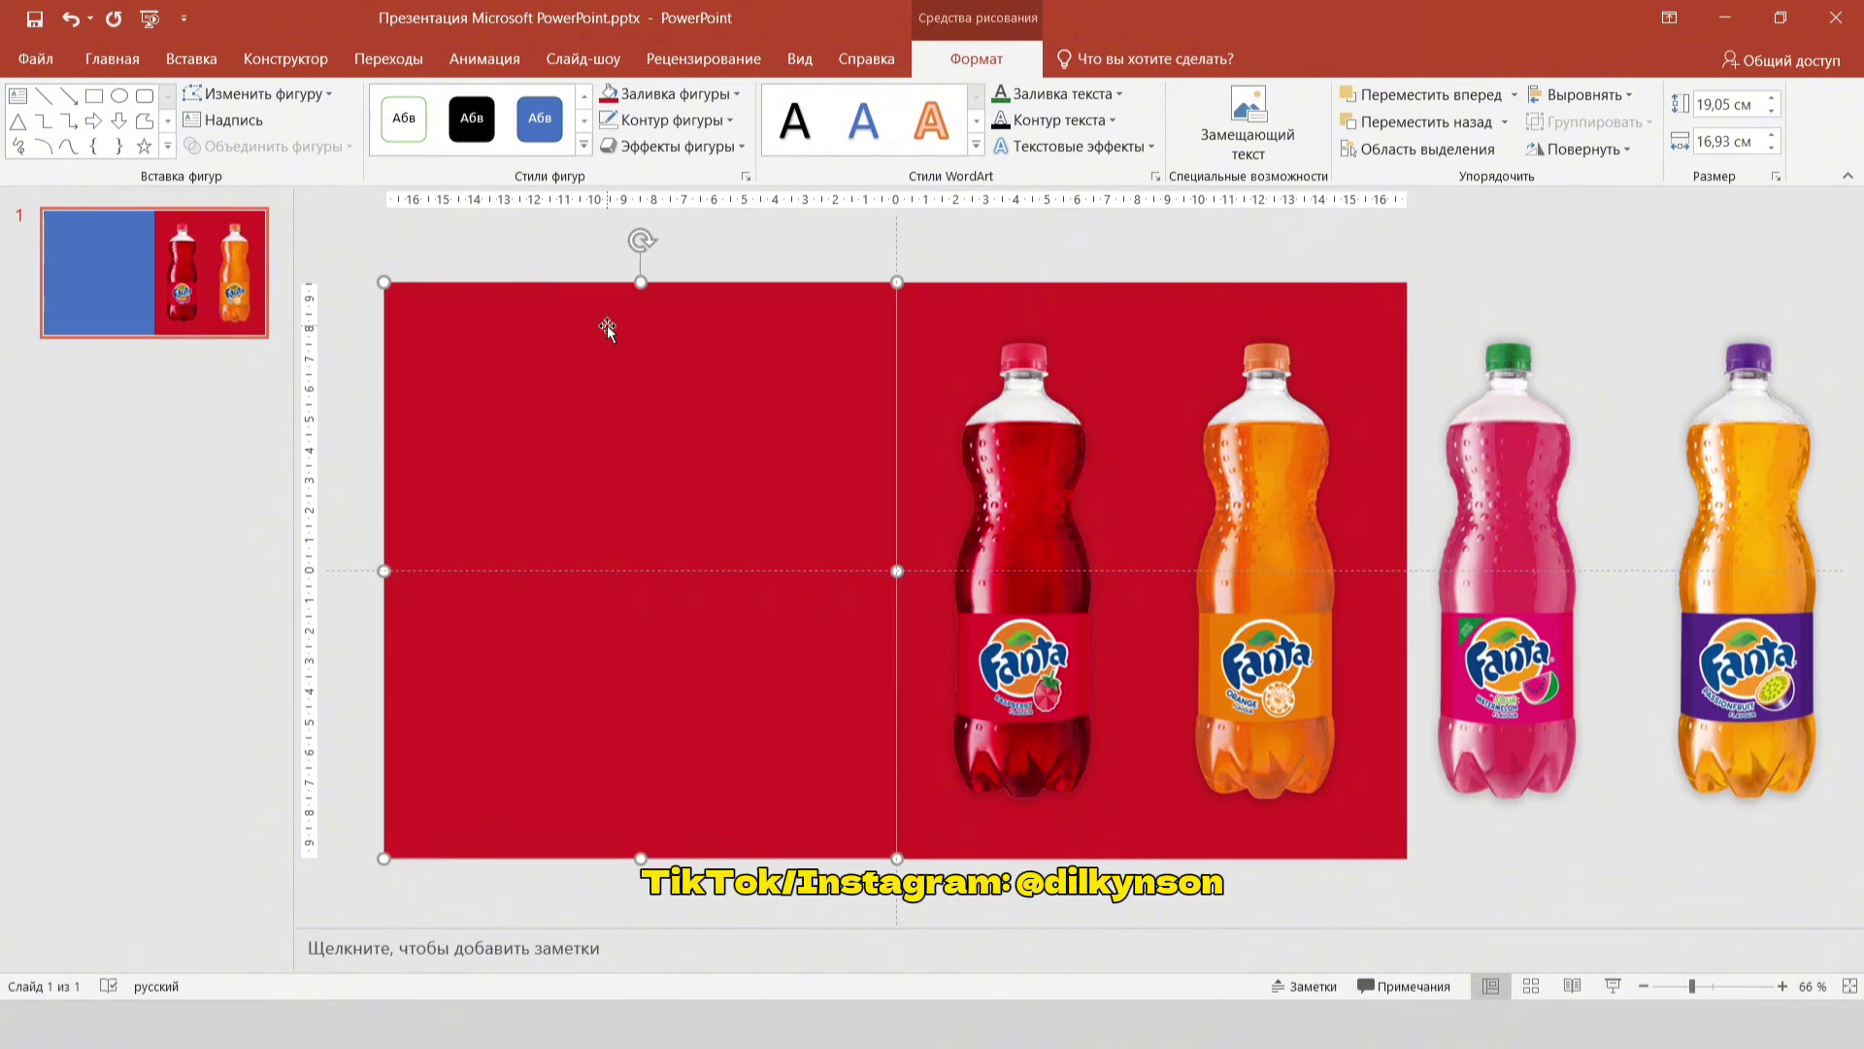
pyautogui.click(936, 239)
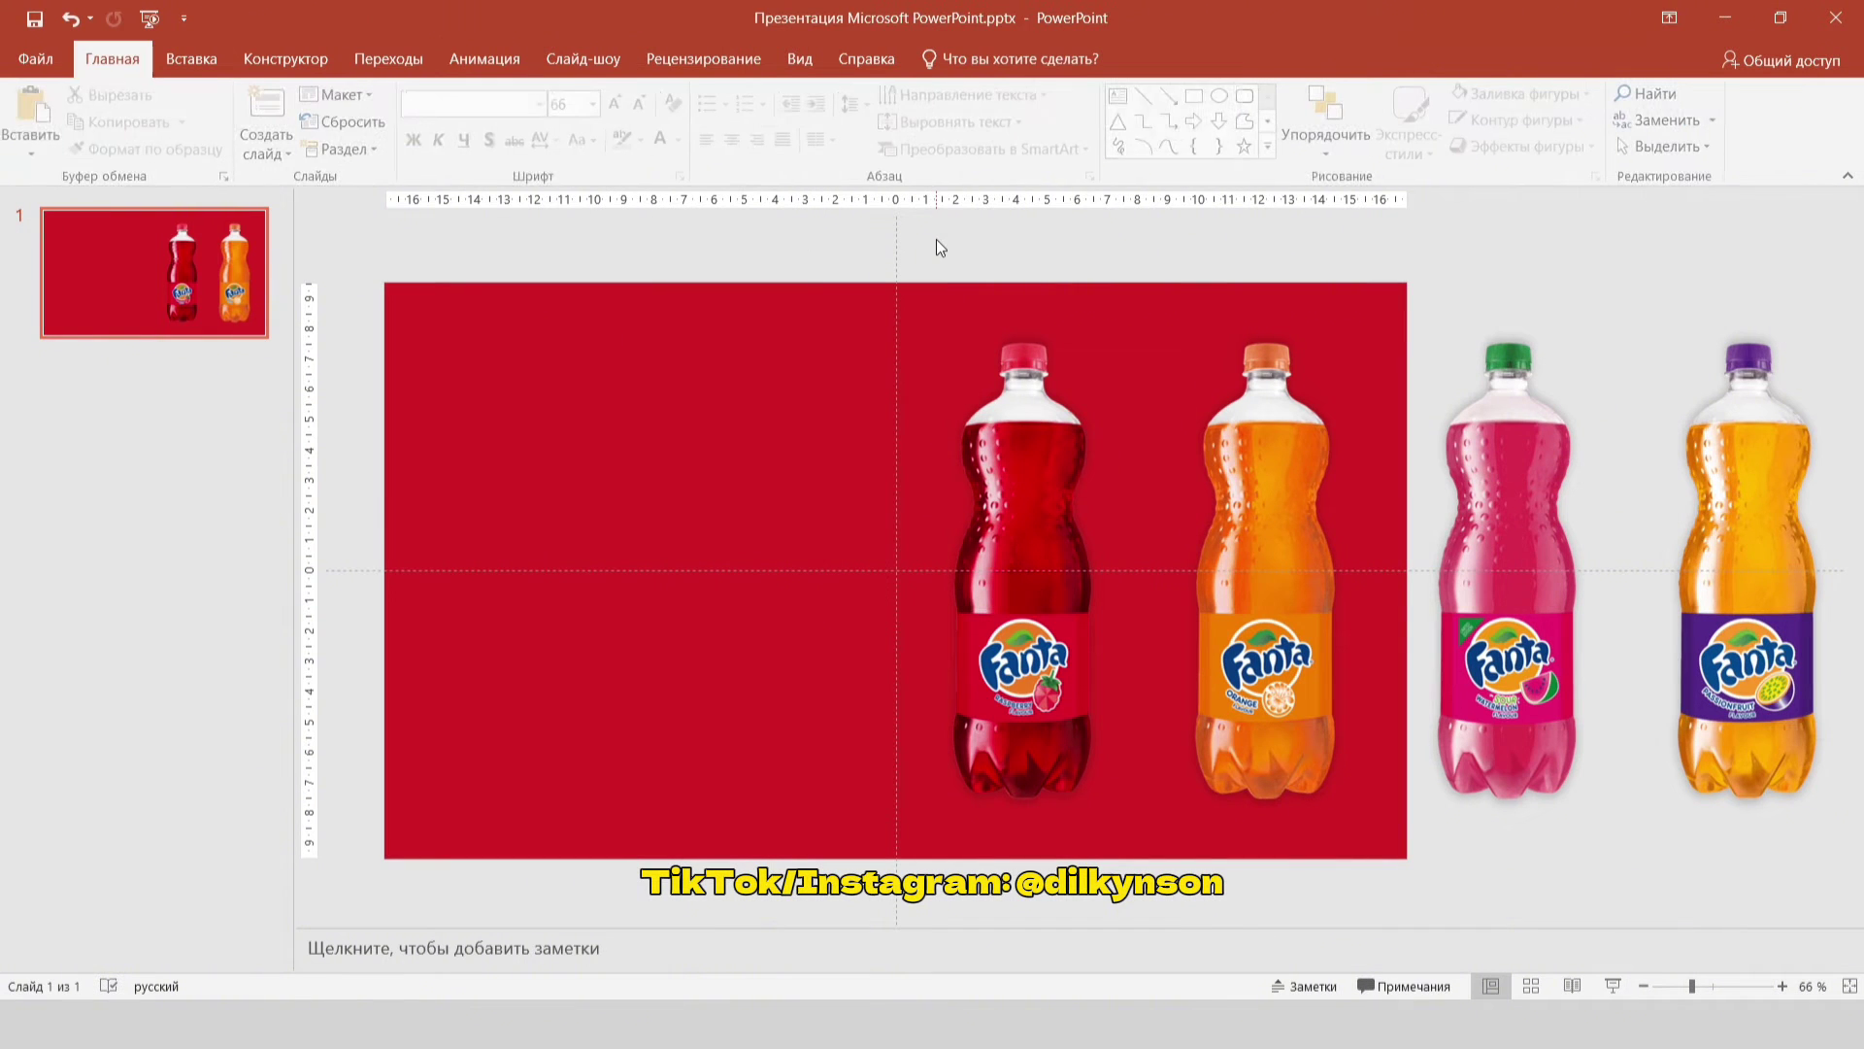
# Step: Draw a thin white vertical line and move it to the slide's centre
pyautogui.click(1145, 99)
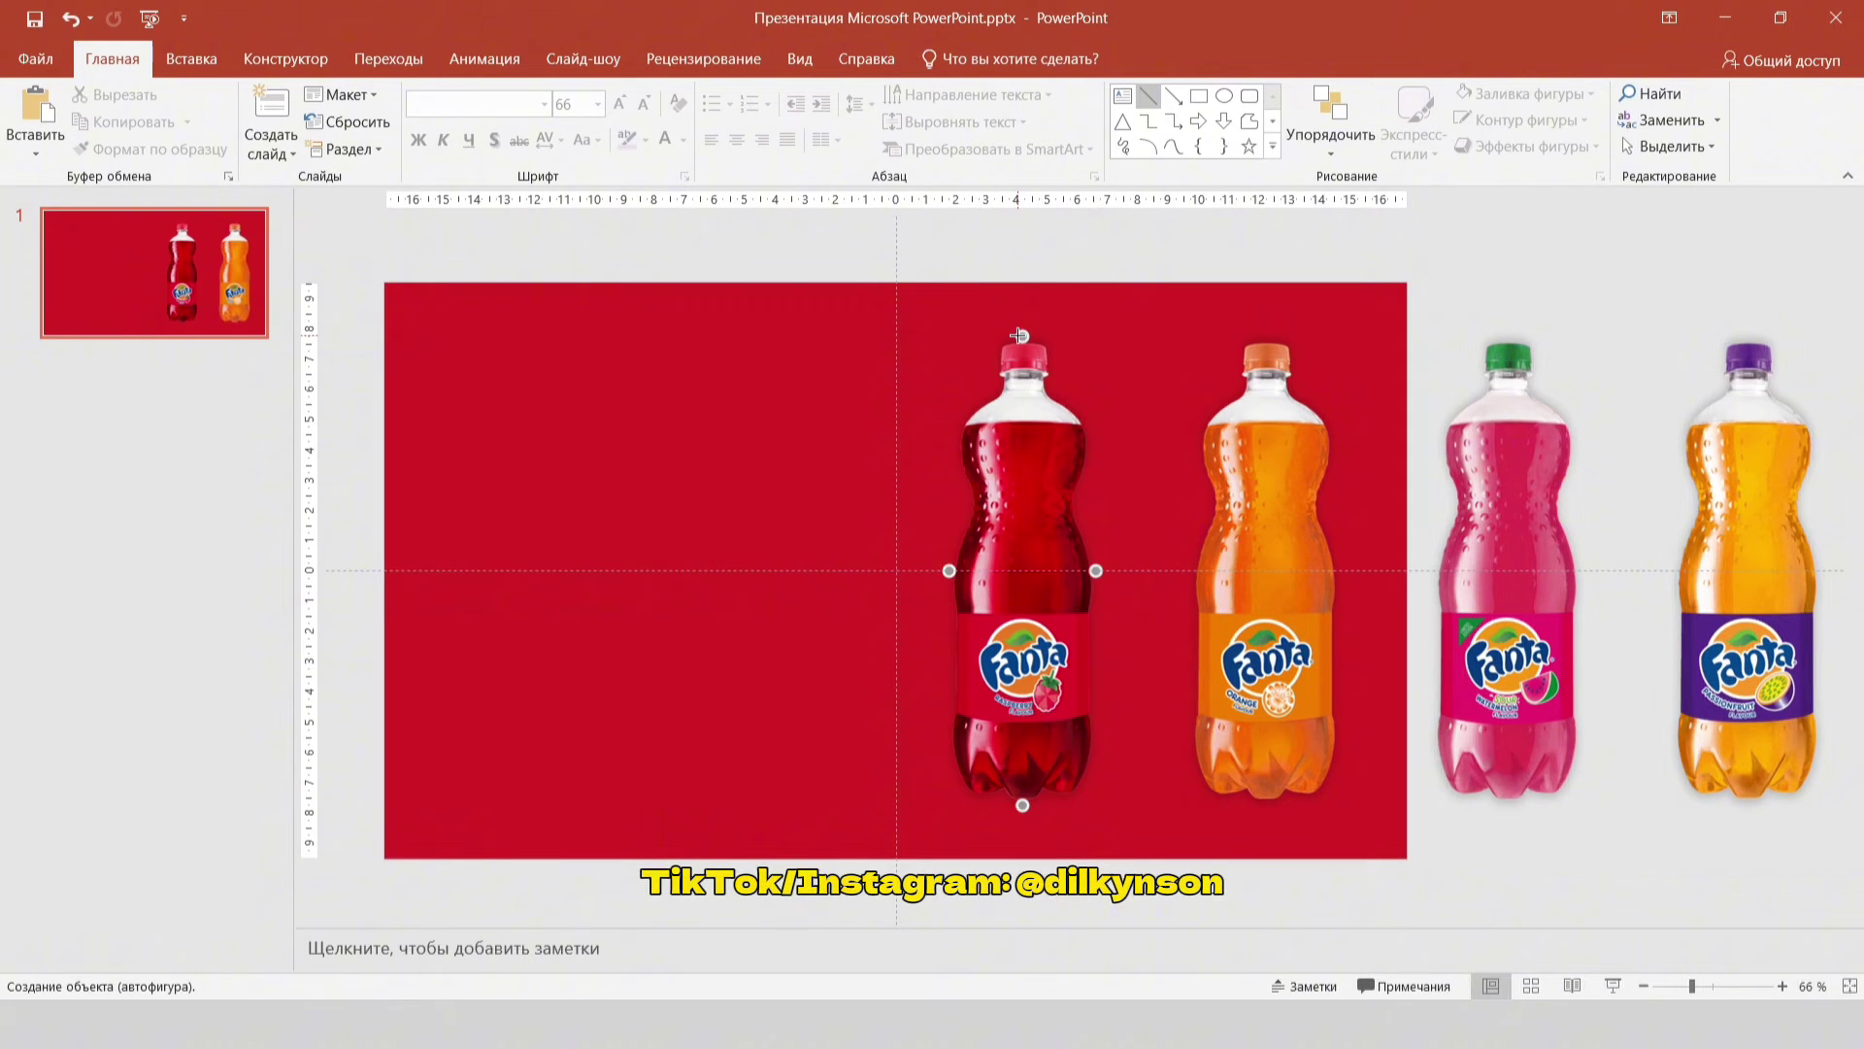
pyautogui.moveTo(1022, 334); pyautogui.dragTo(1029, 806)
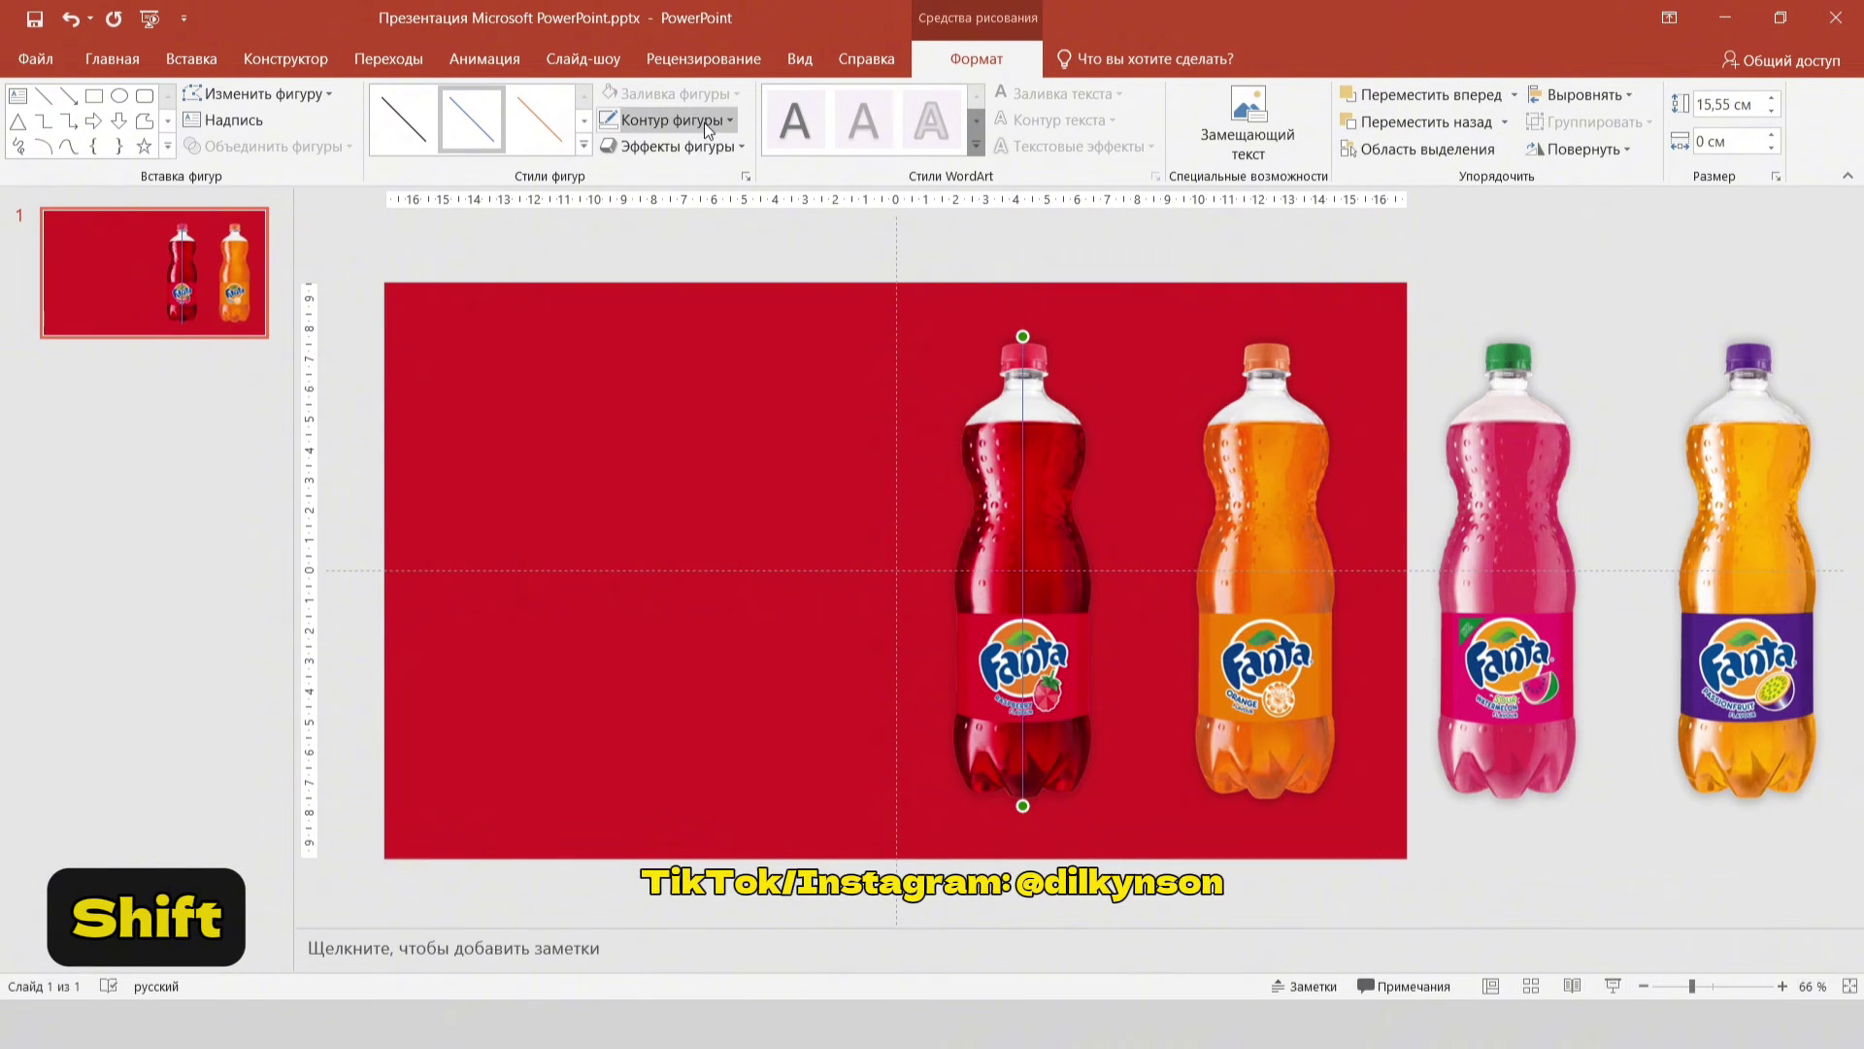
pyautogui.click(703, 122)
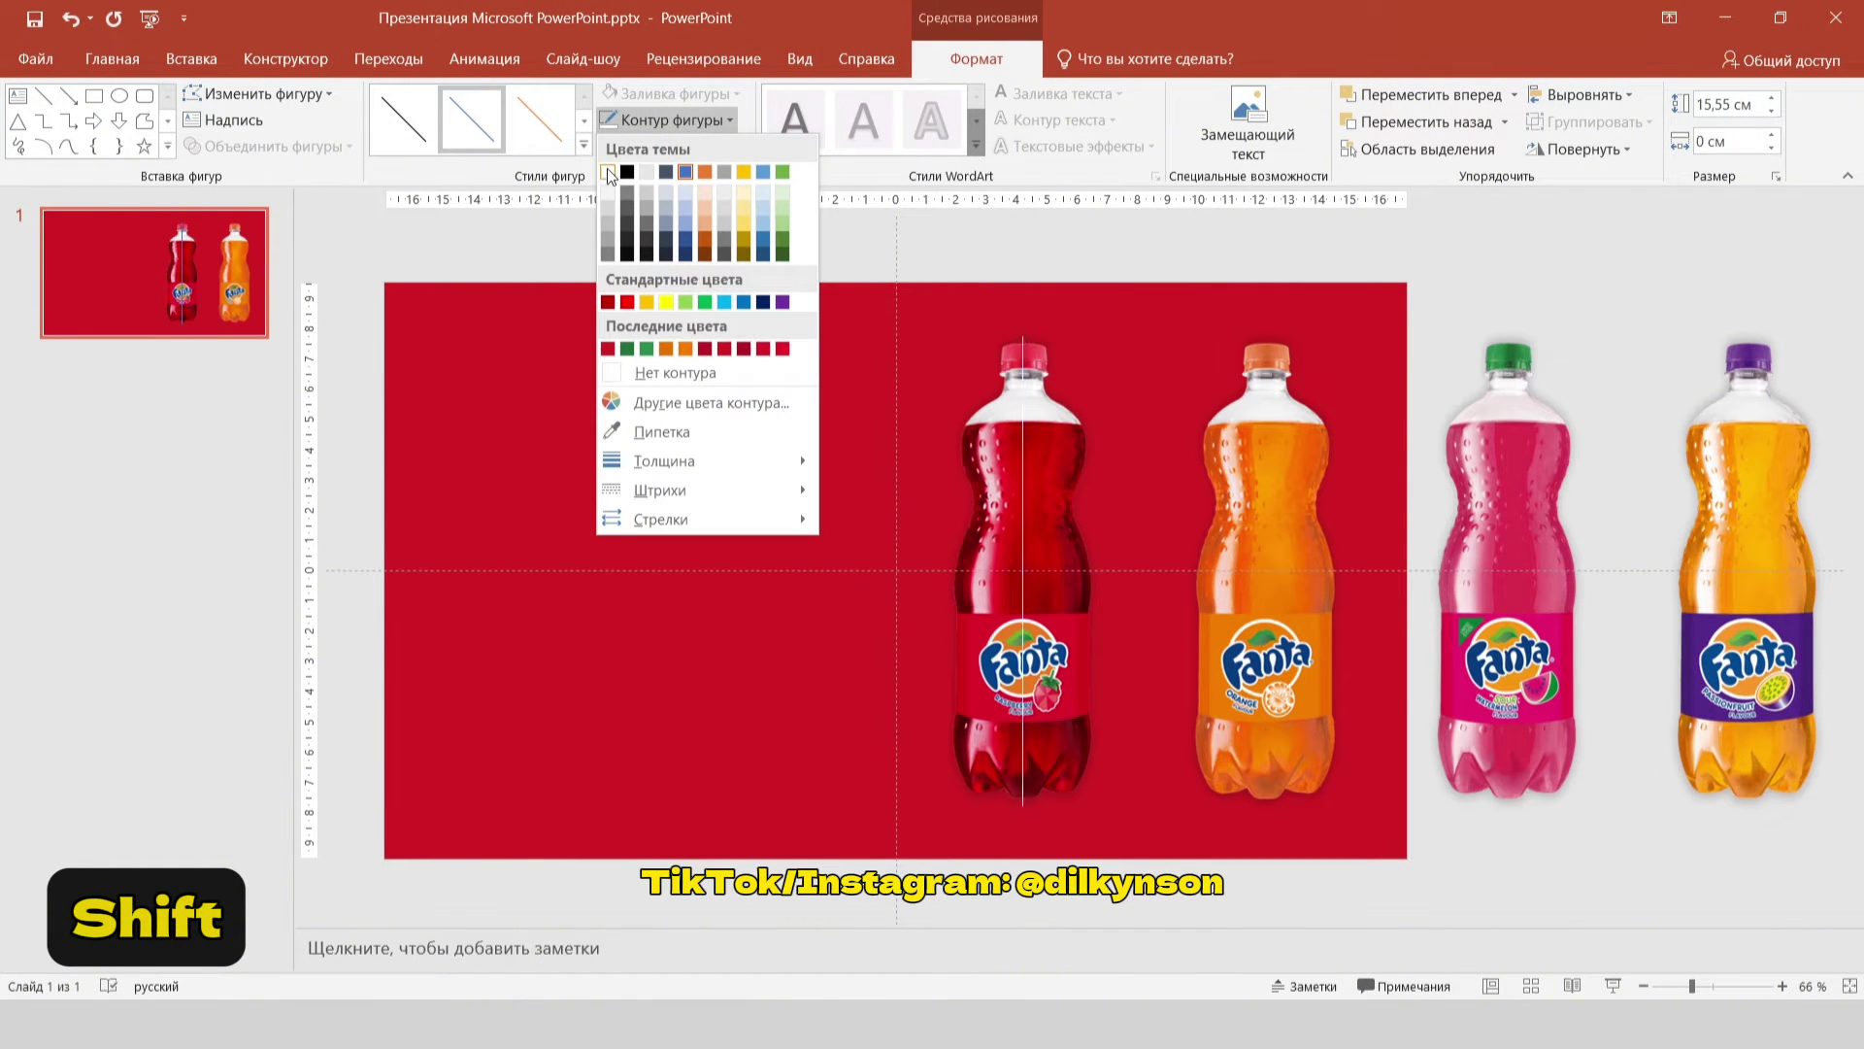
pyautogui.click(608, 163)
pyautogui.click(664, 123)
pyautogui.moveTo(664, 460)
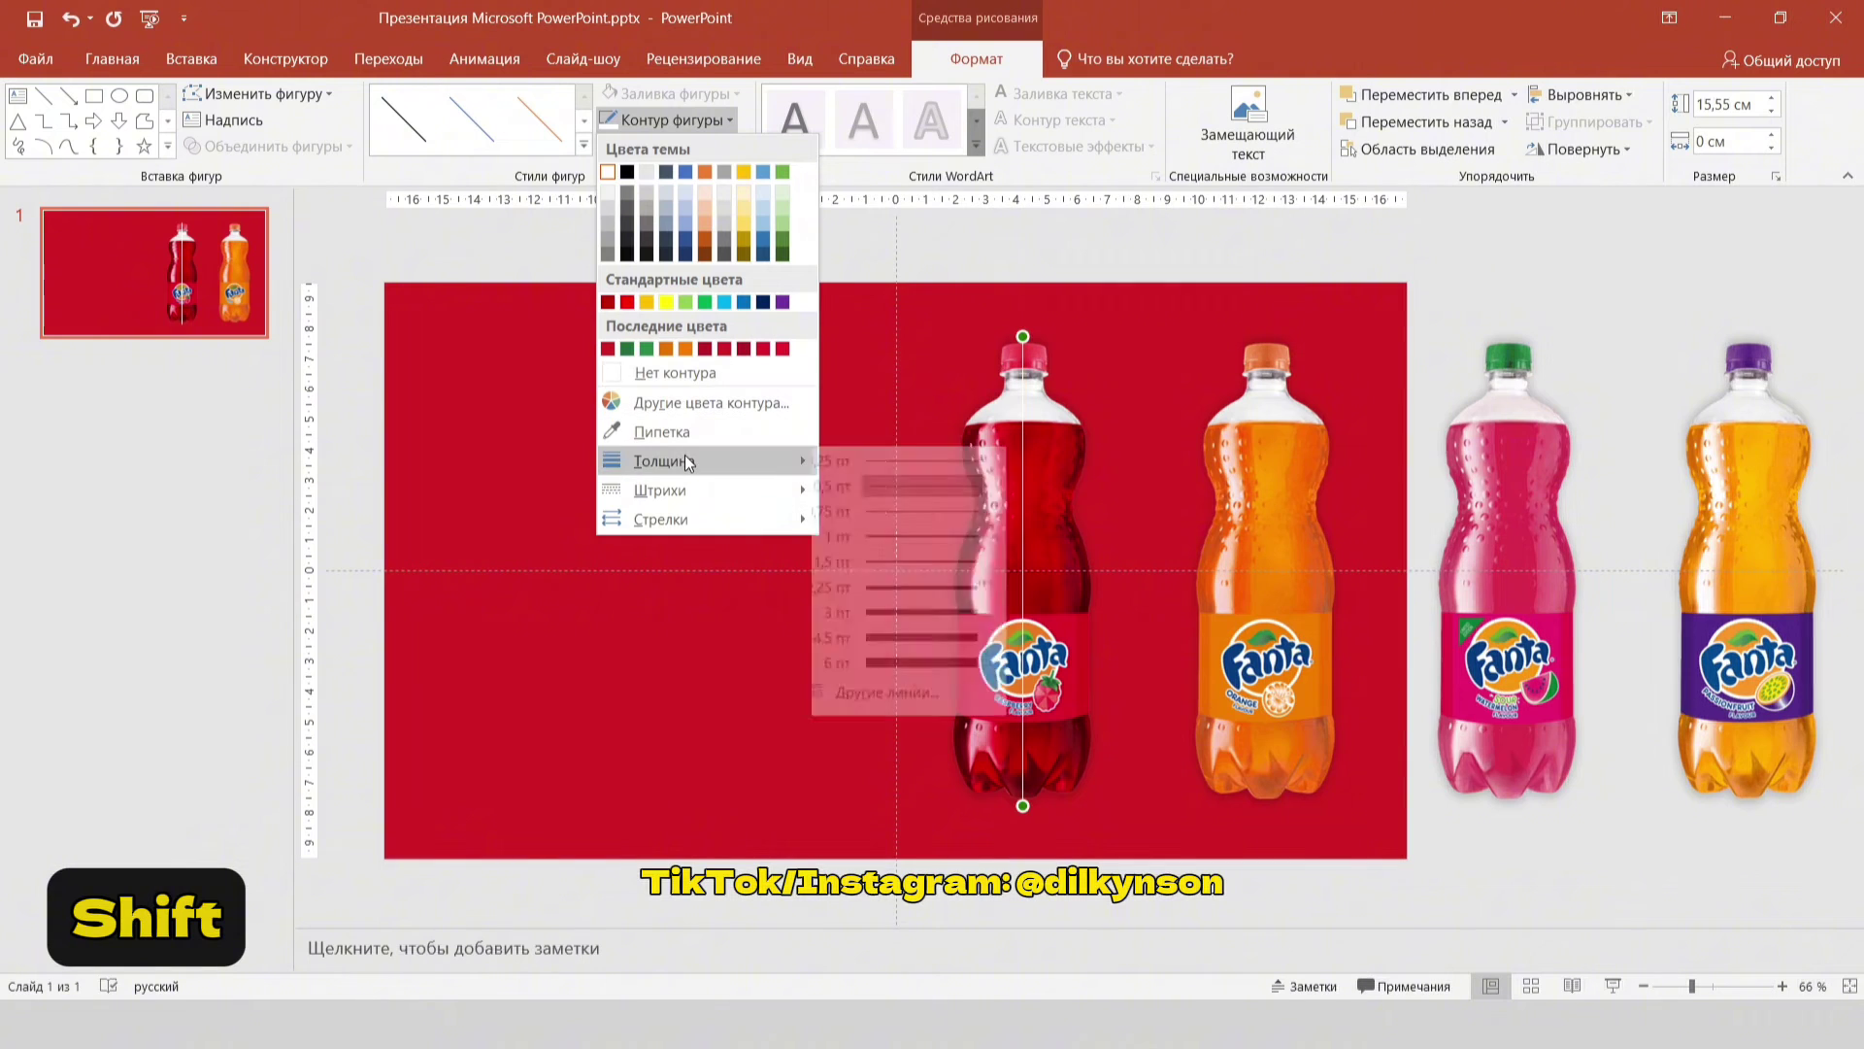
pyautogui.click(930, 561)
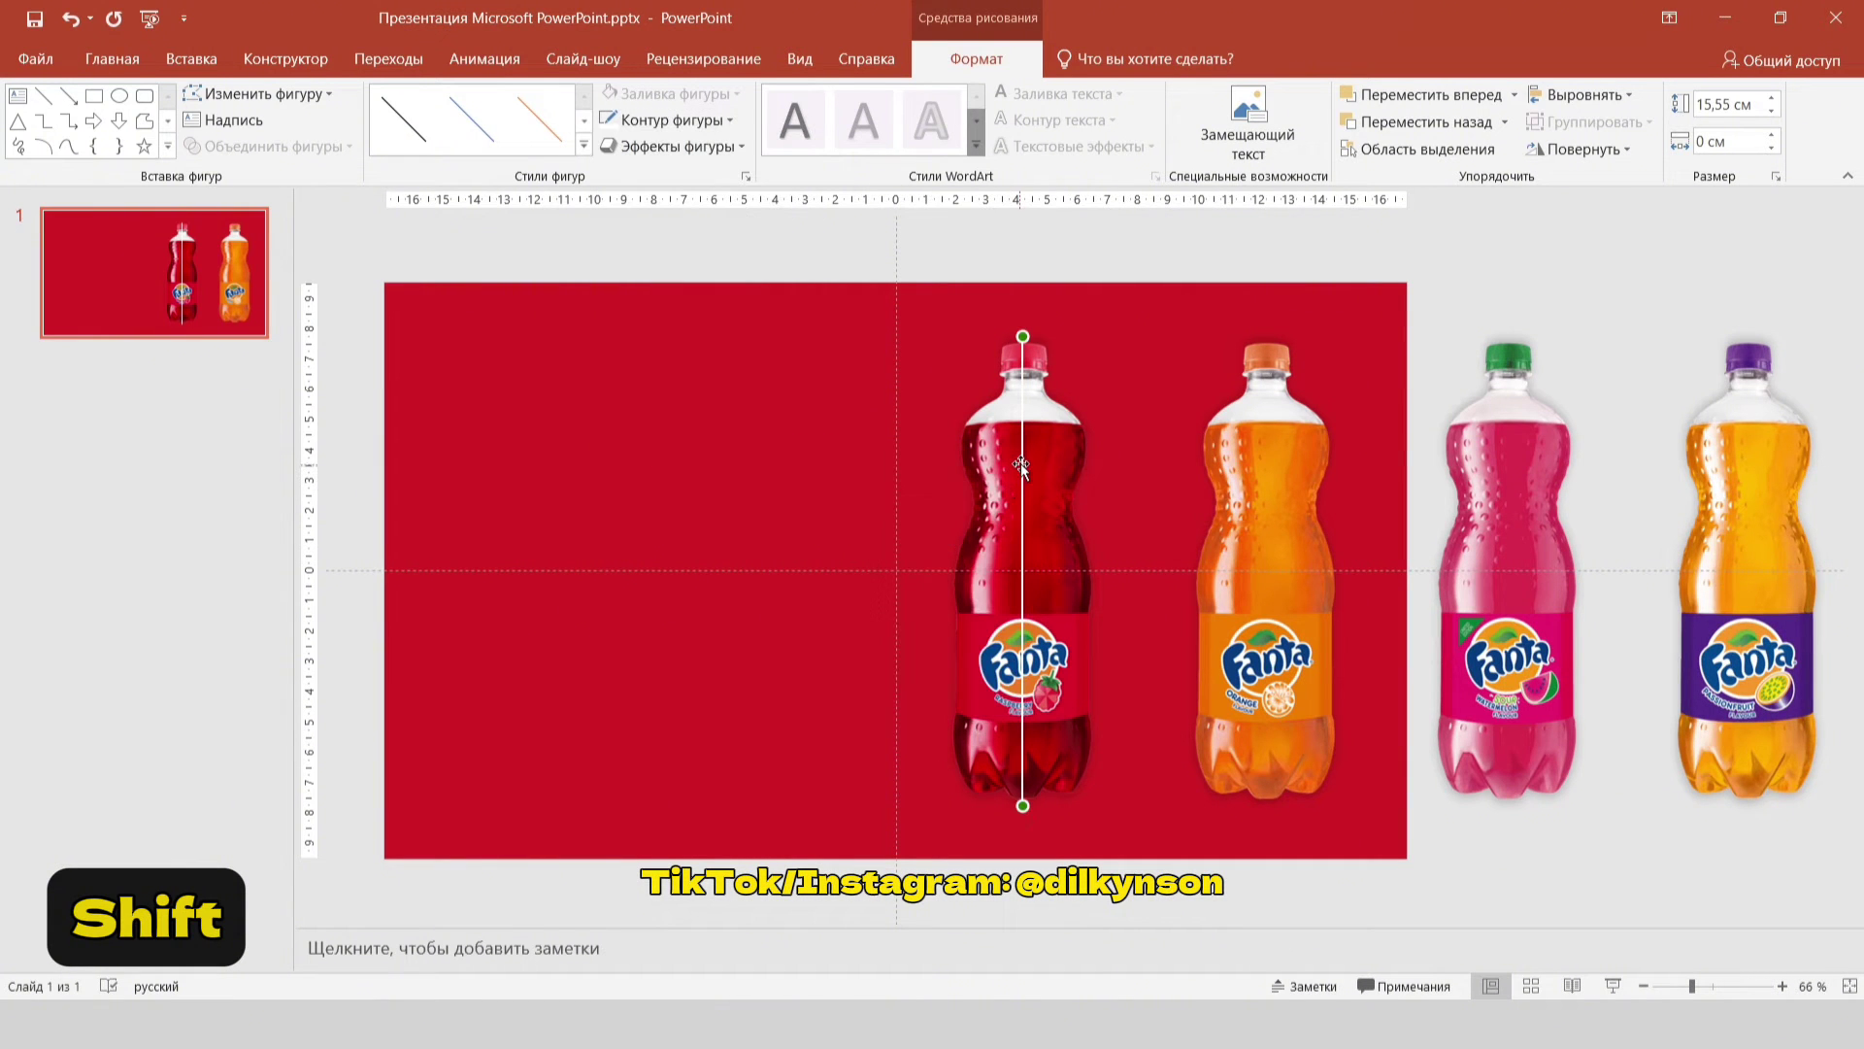
pyautogui.moveTo(1021, 452); pyautogui.dragTo(894, 474)
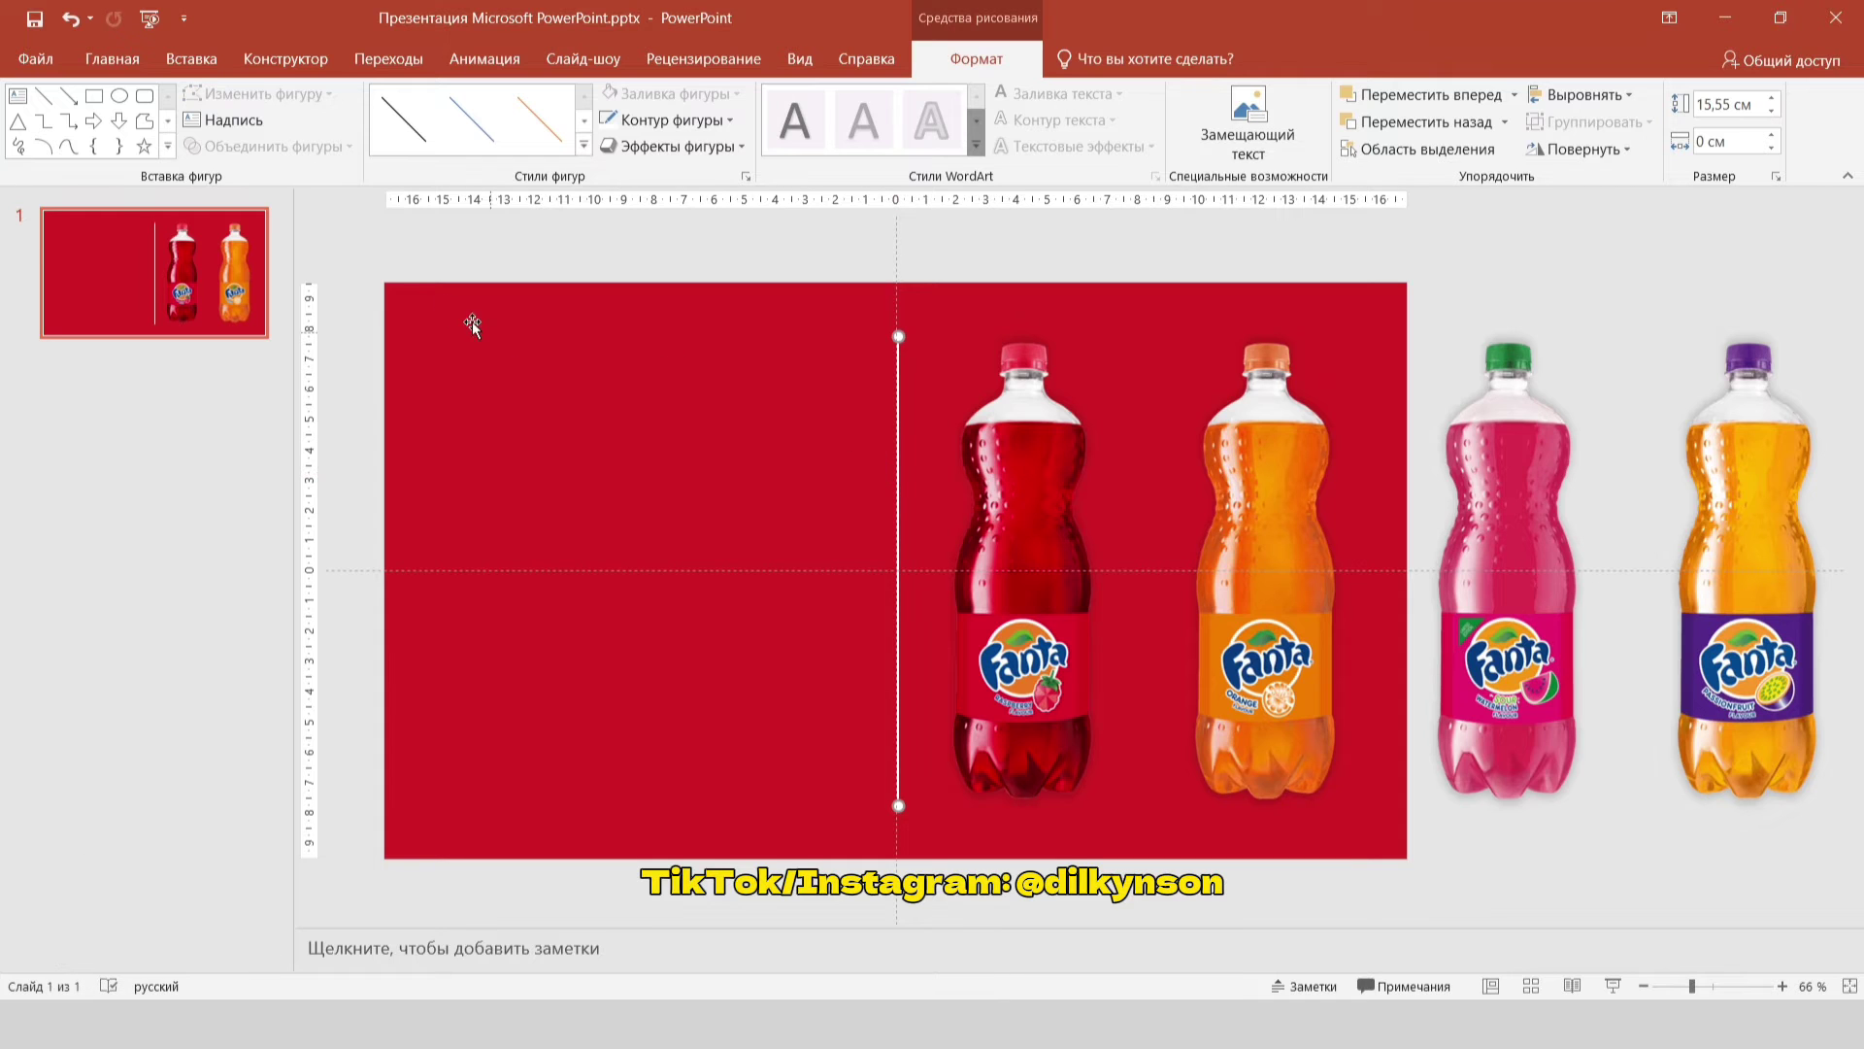
# Step: Bring the red left panel and the white line to the front
pyautogui.moveTo(369, 250); pyautogui.dragTo(827, 696)
pyautogui.moveTo(971, 863); pyautogui.dragTo(967, 863)
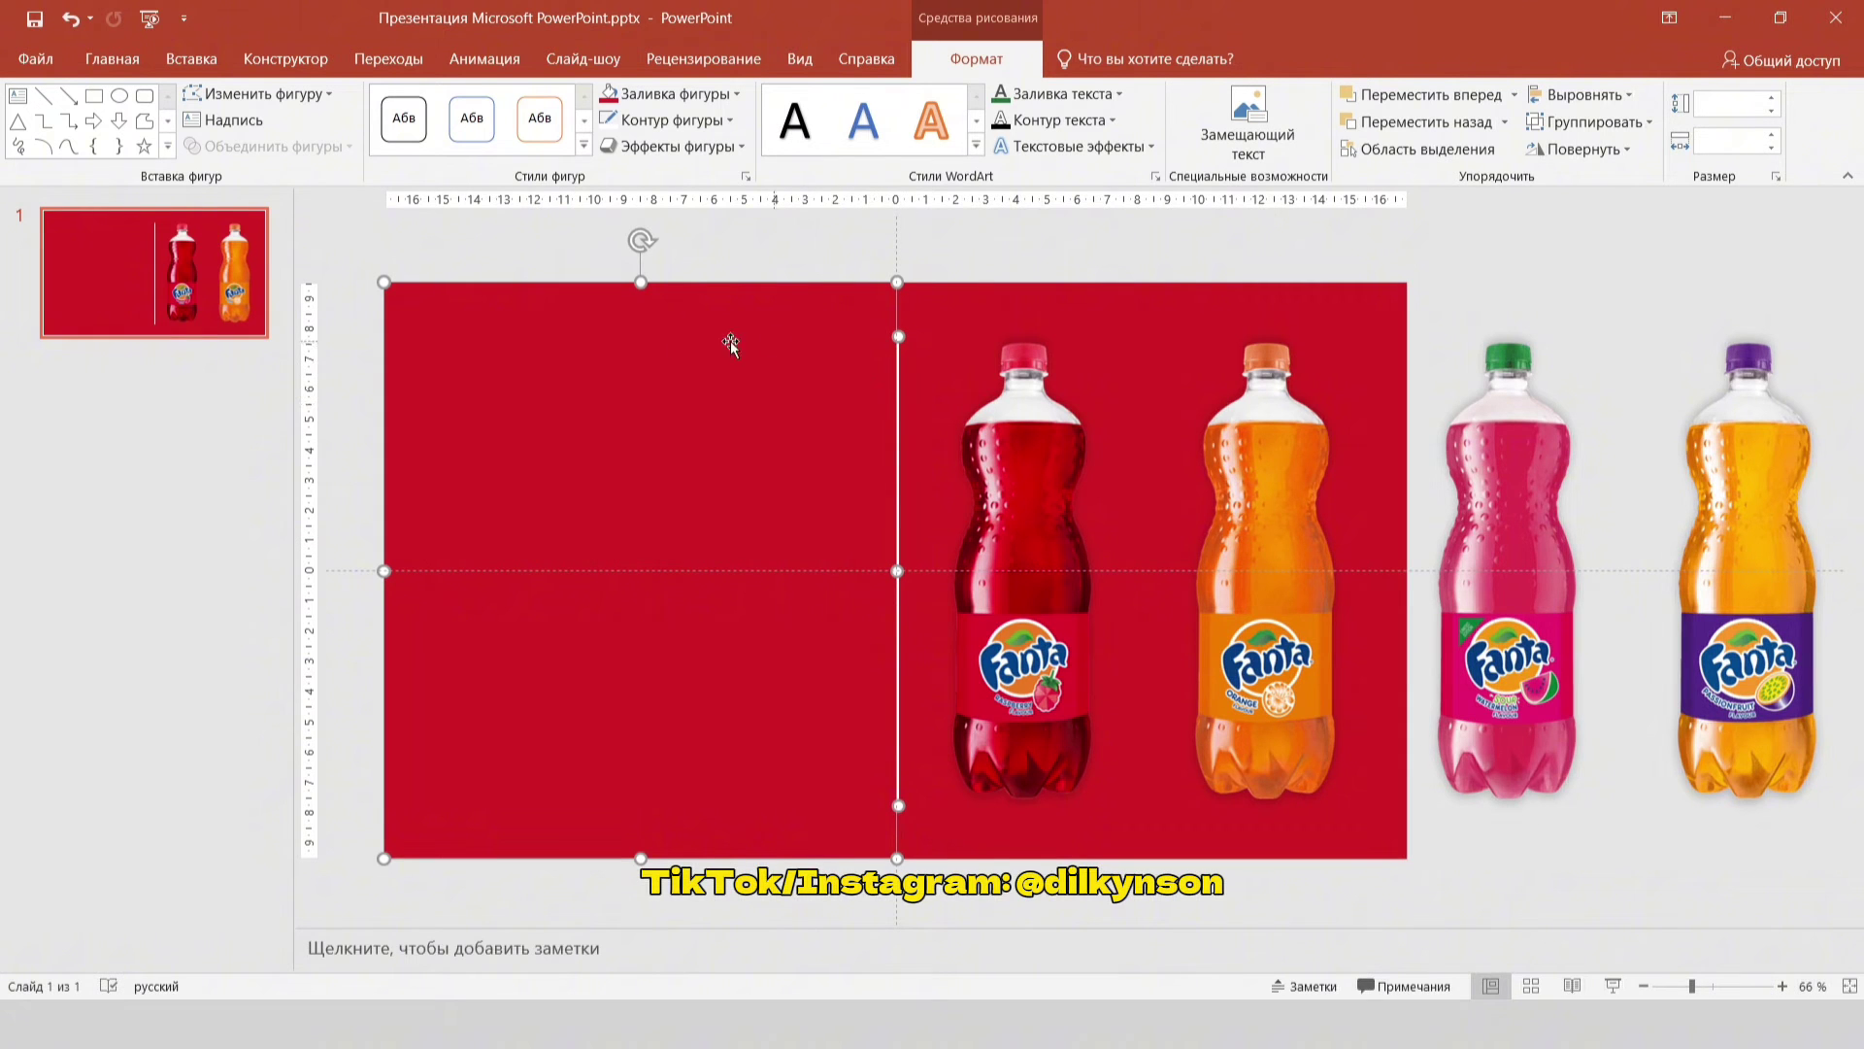
pyautogui.rightClick(597, 324)
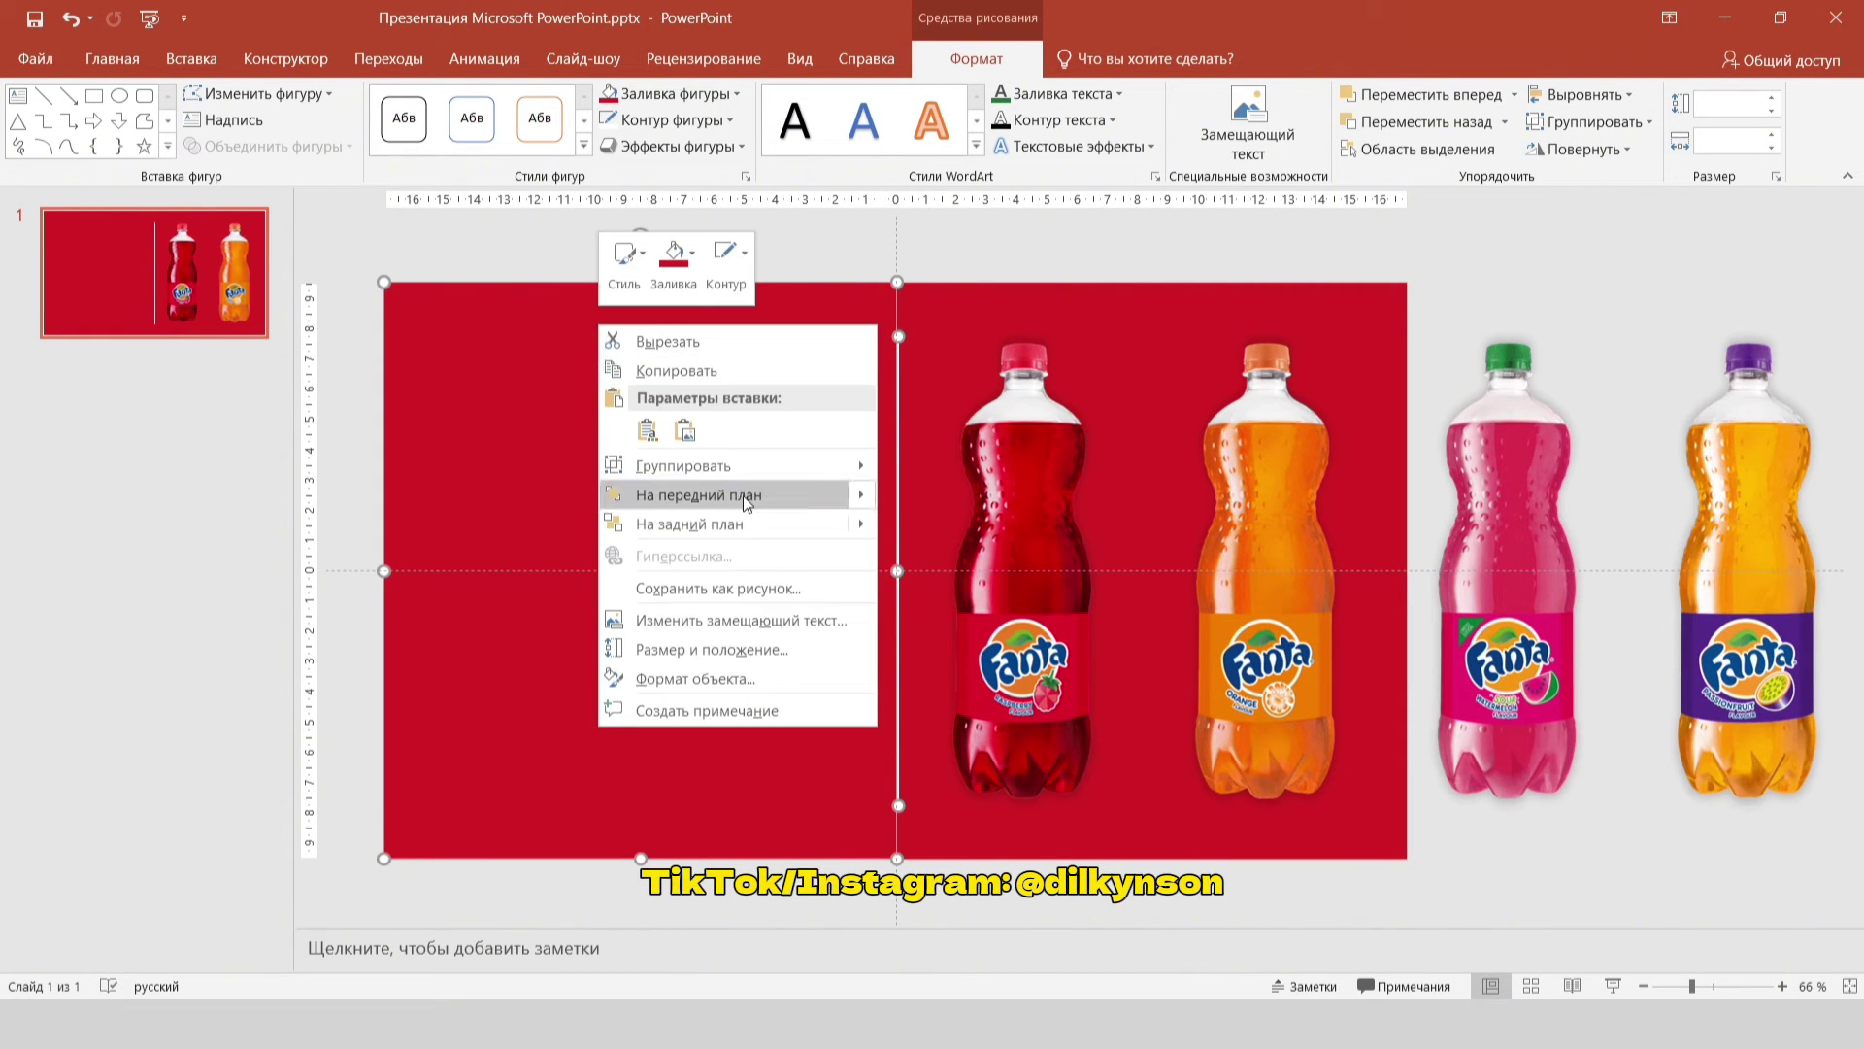
pyautogui.click(747, 497)
pyautogui.click(948, 256)
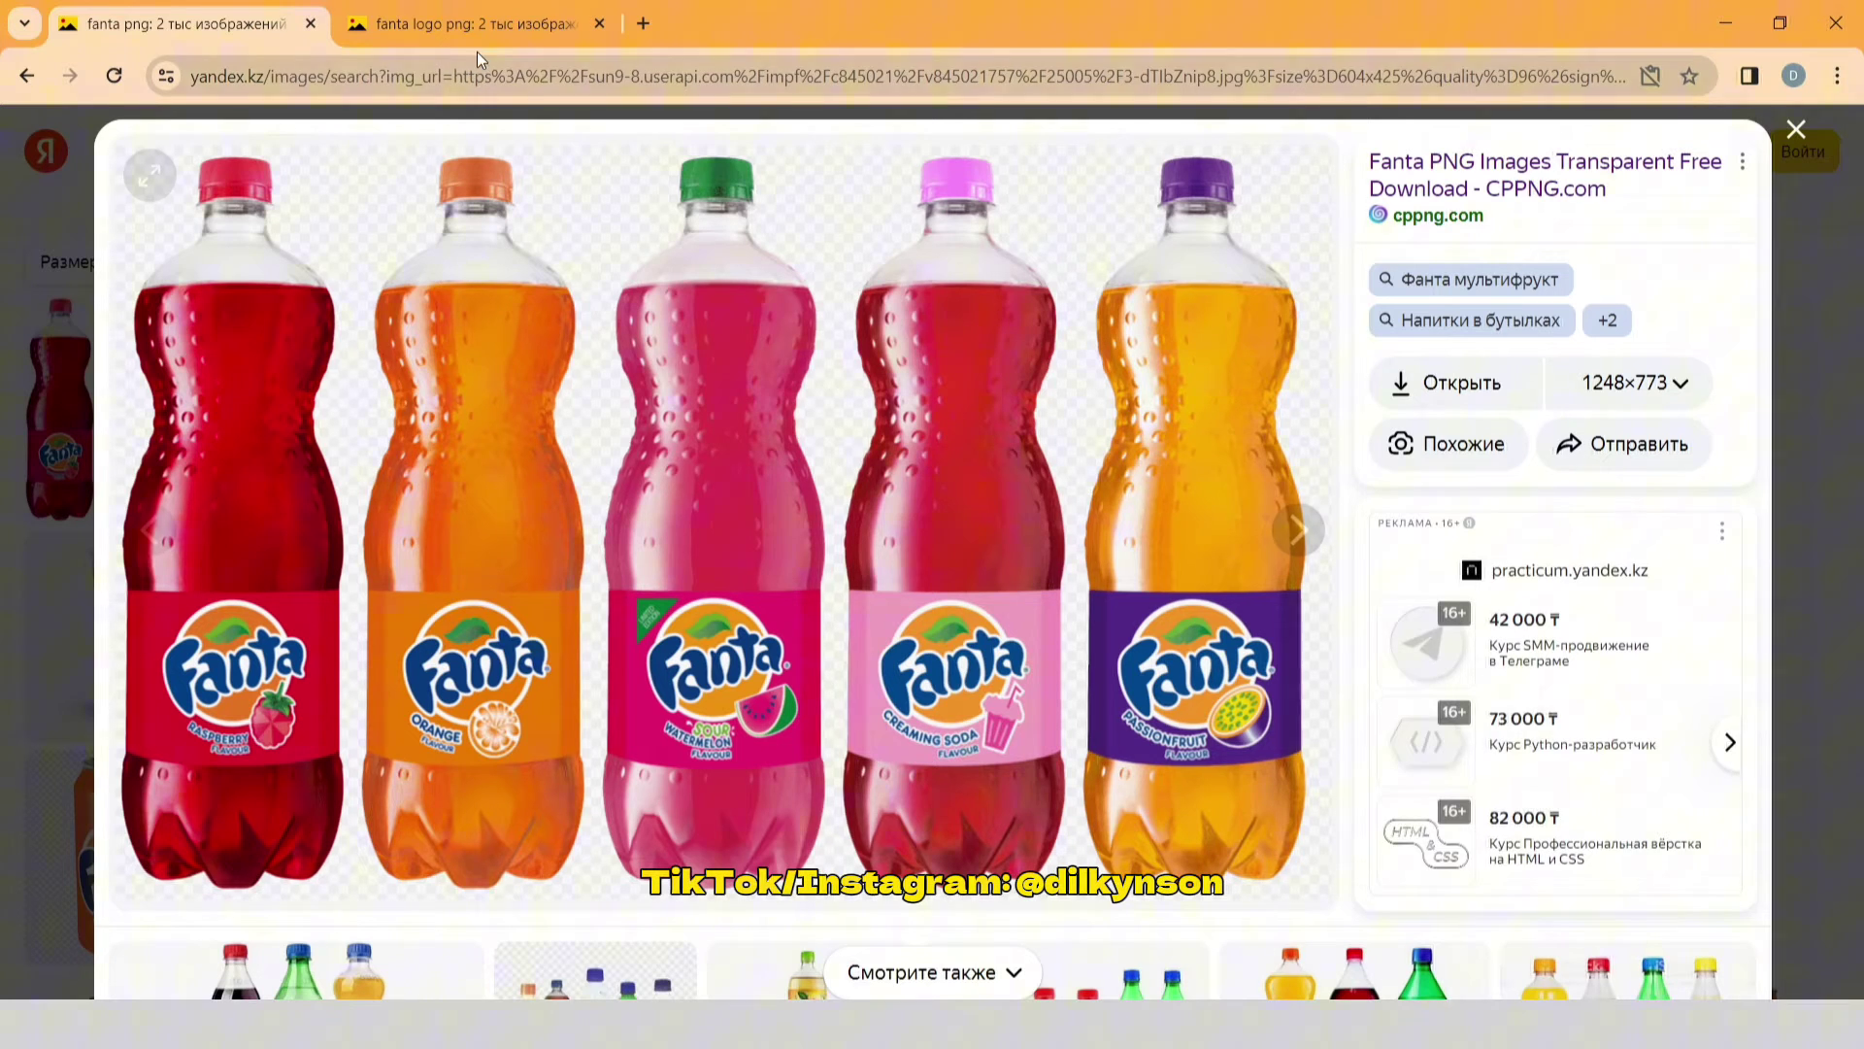
# Step: Copy the Fanta logo image in the browser with Копировать картинку, then return to PowerPoint
pyautogui.click(476, 22)
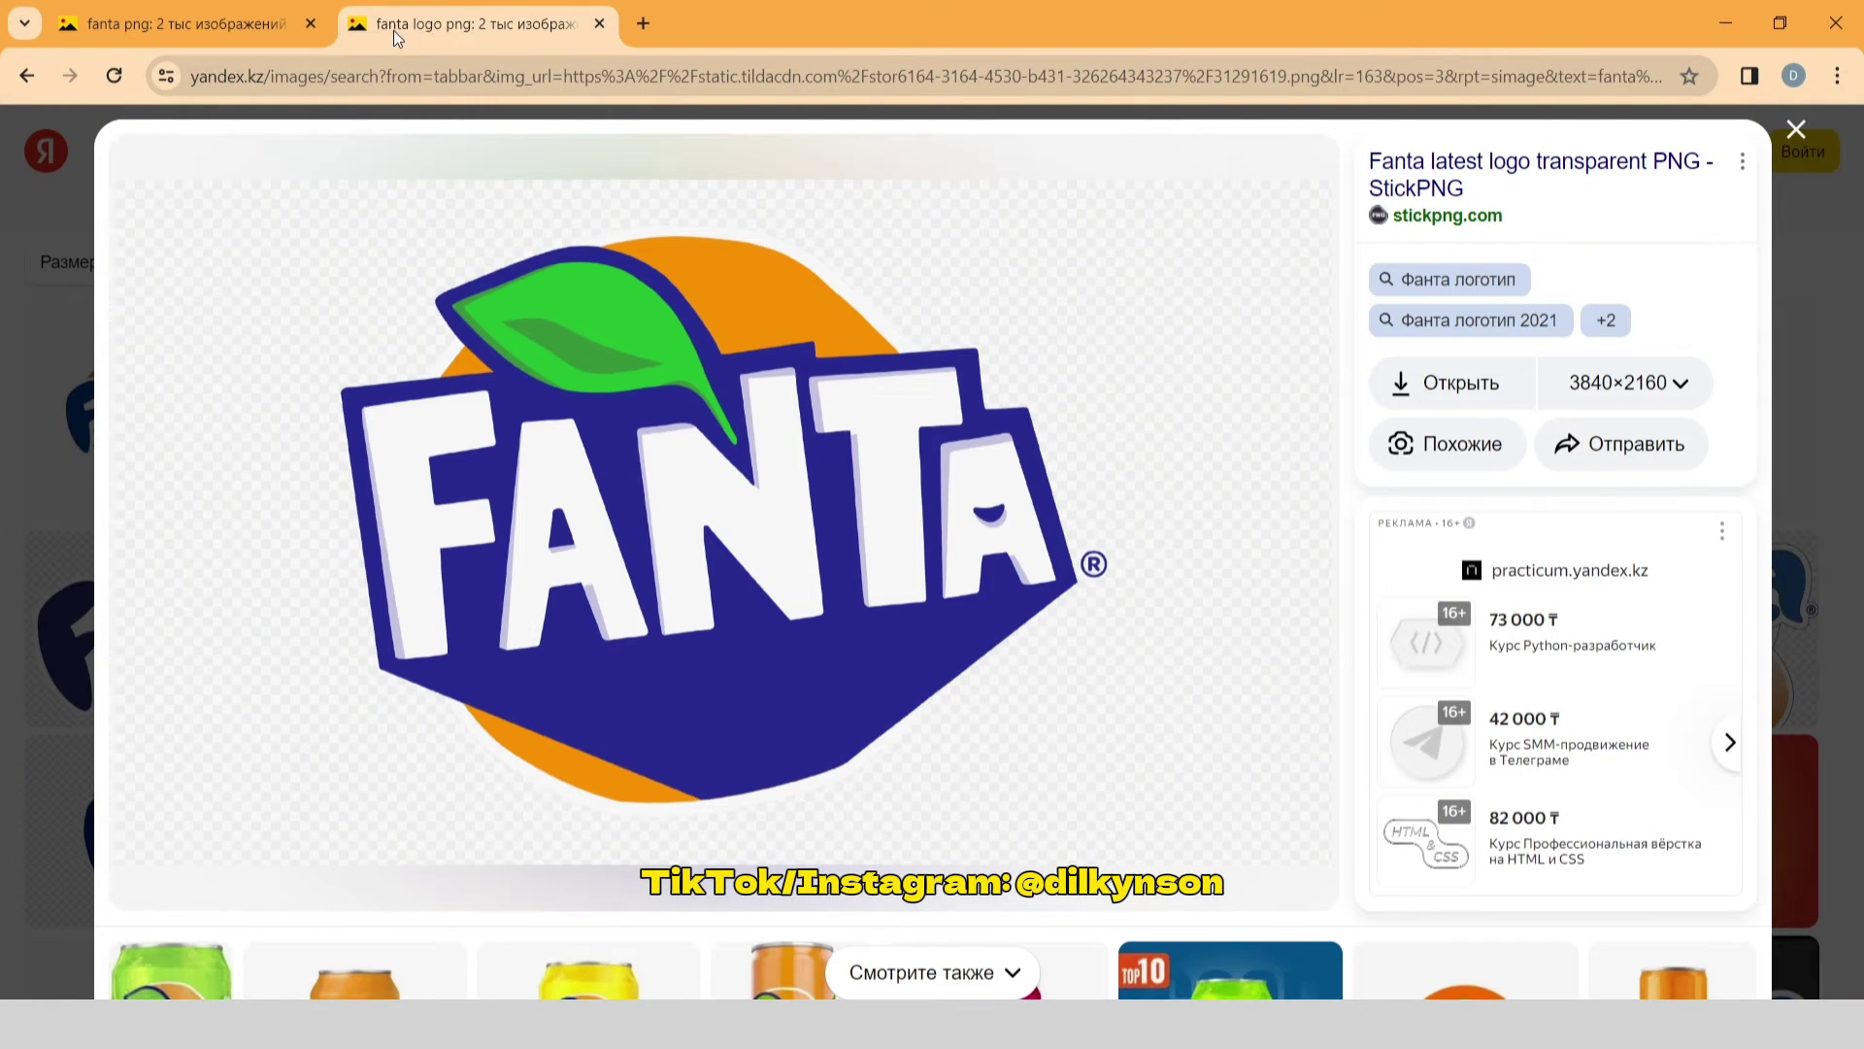
pyautogui.rightClick(545, 286)
pyautogui.click(591, 381)
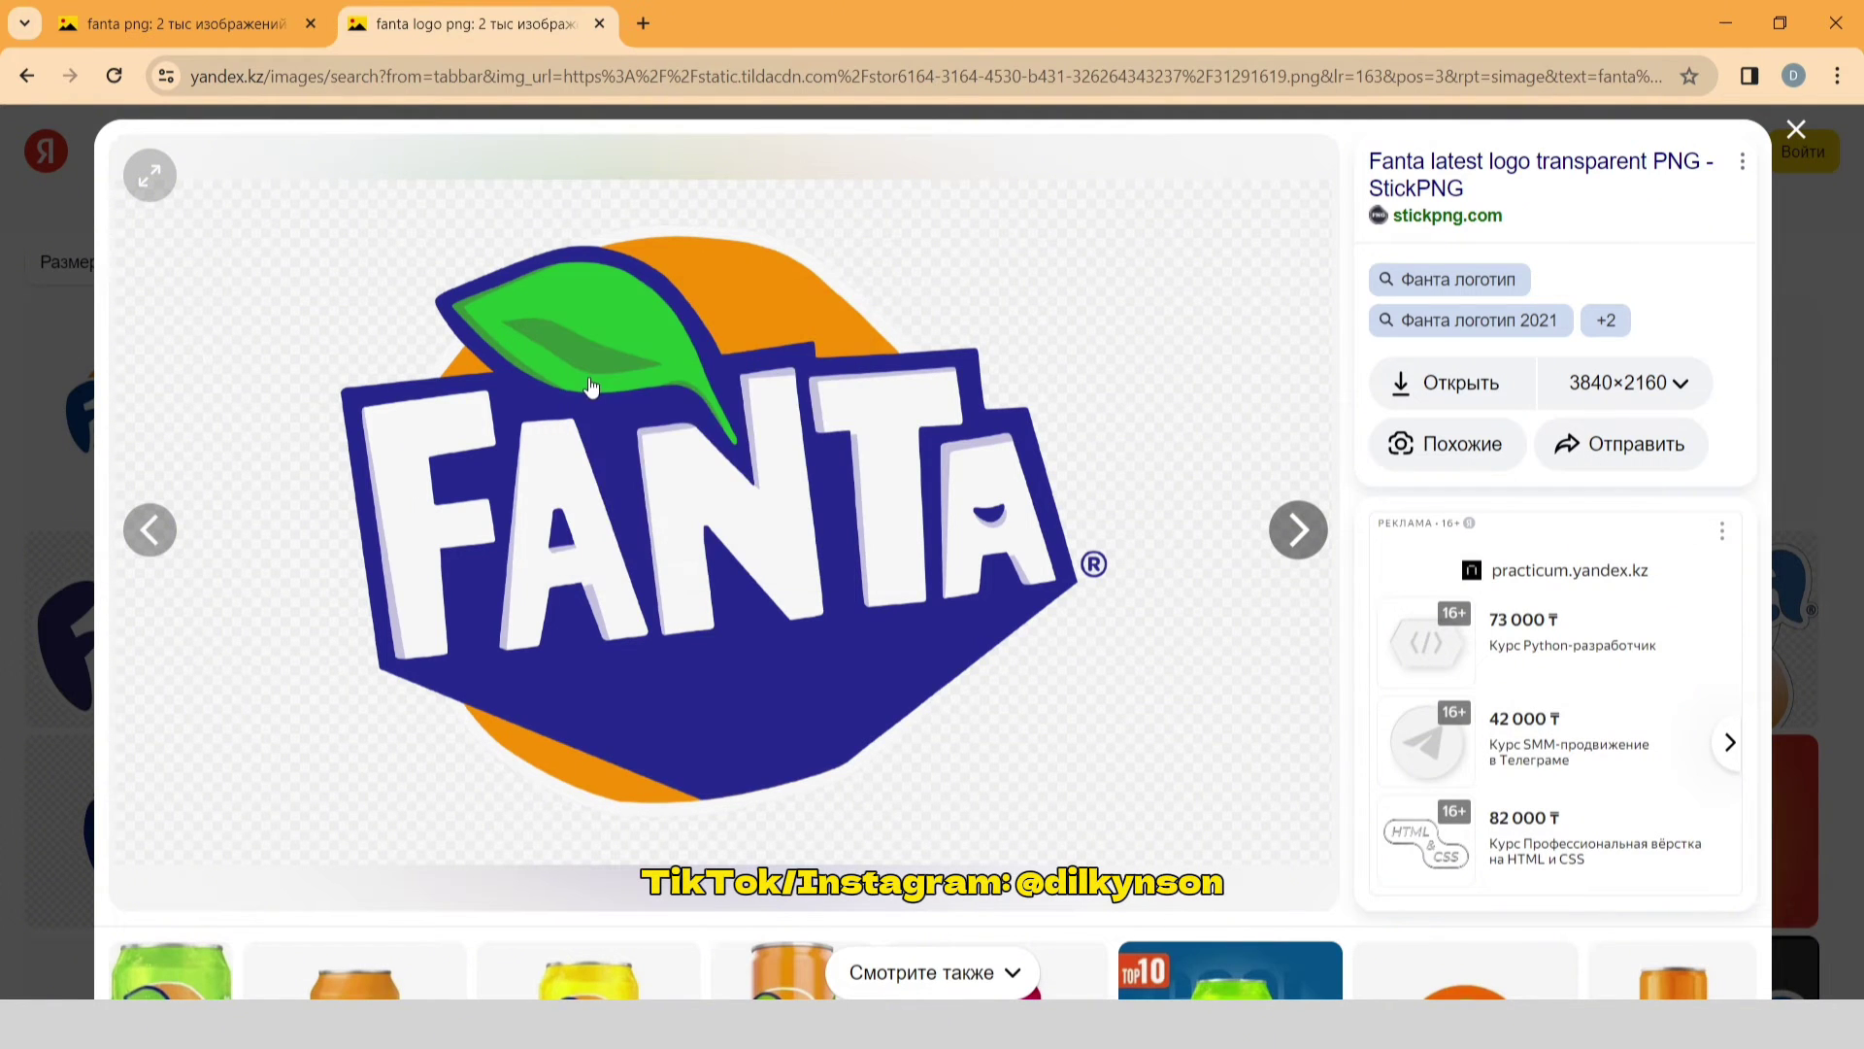
pyautogui.hotkey('alt', 'Tab')
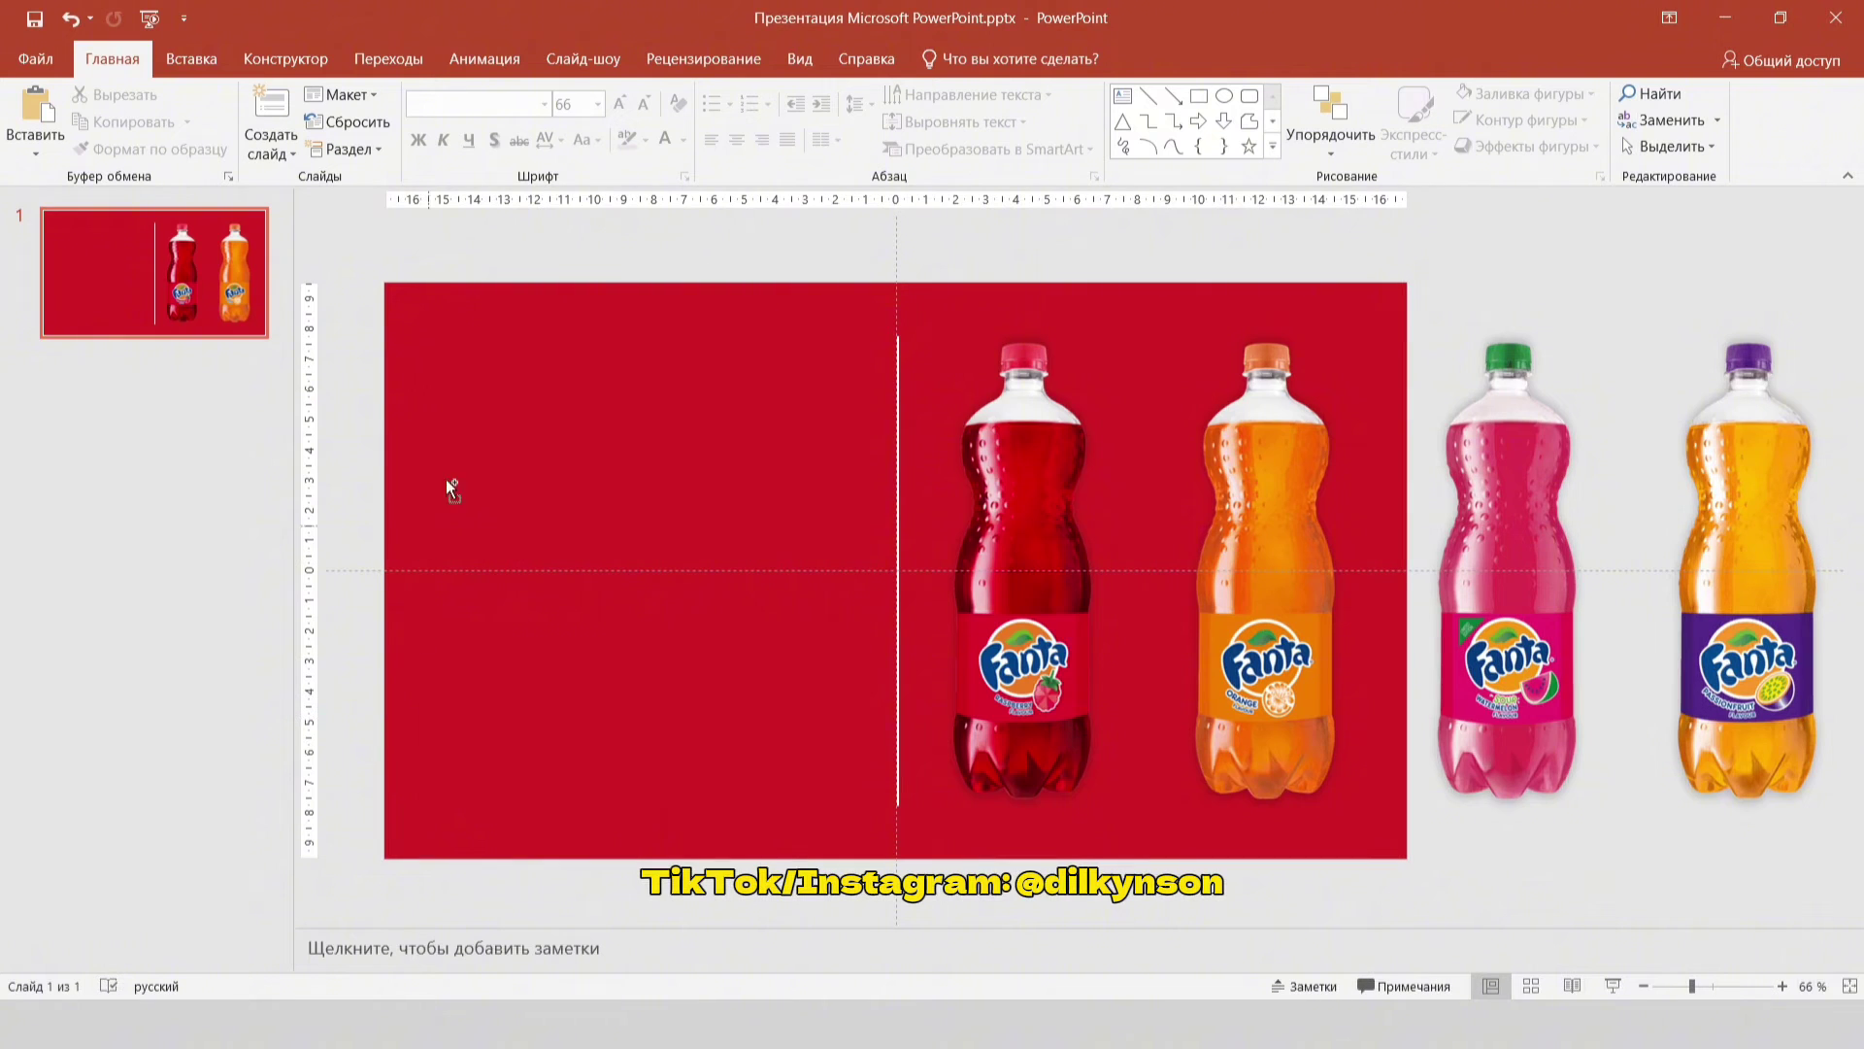
# Step: Paste the Fanta logo and add a text box reading 'Таңкурай'
pyautogui.hotkey('ctrl', 'v')
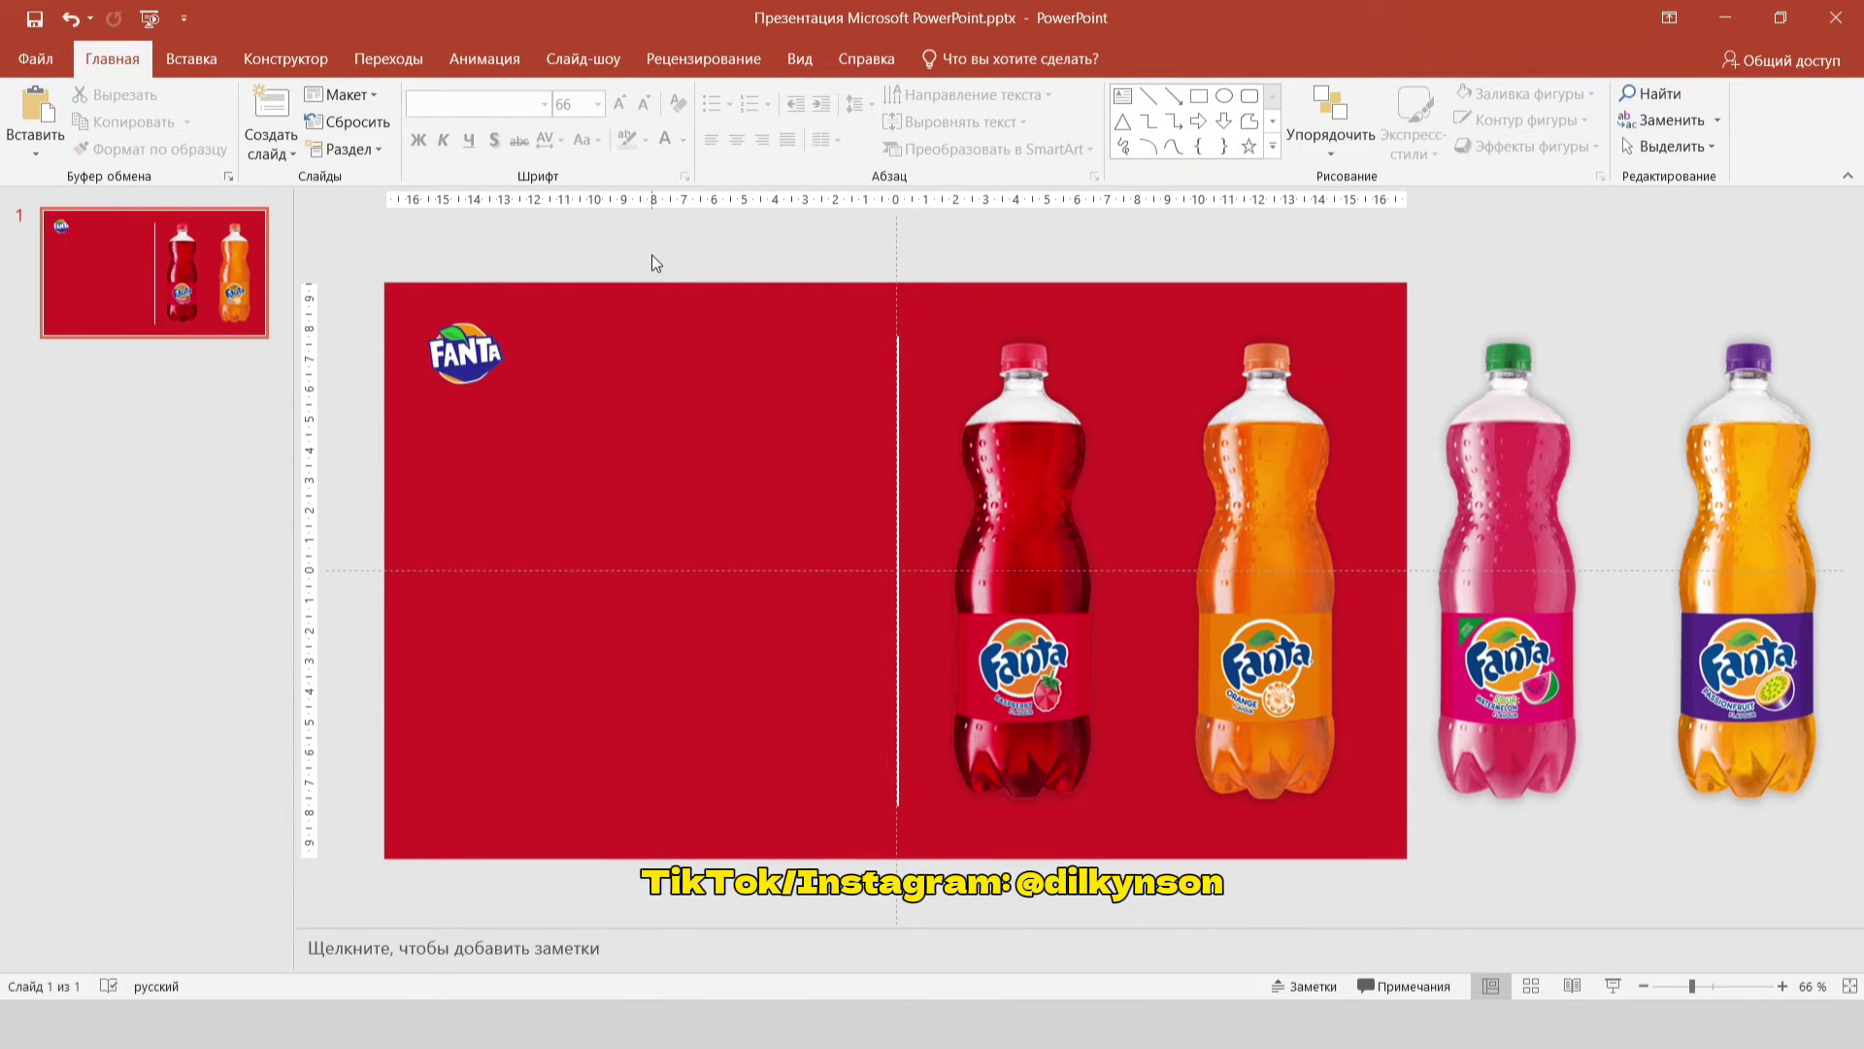
pyautogui.click(1123, 96)
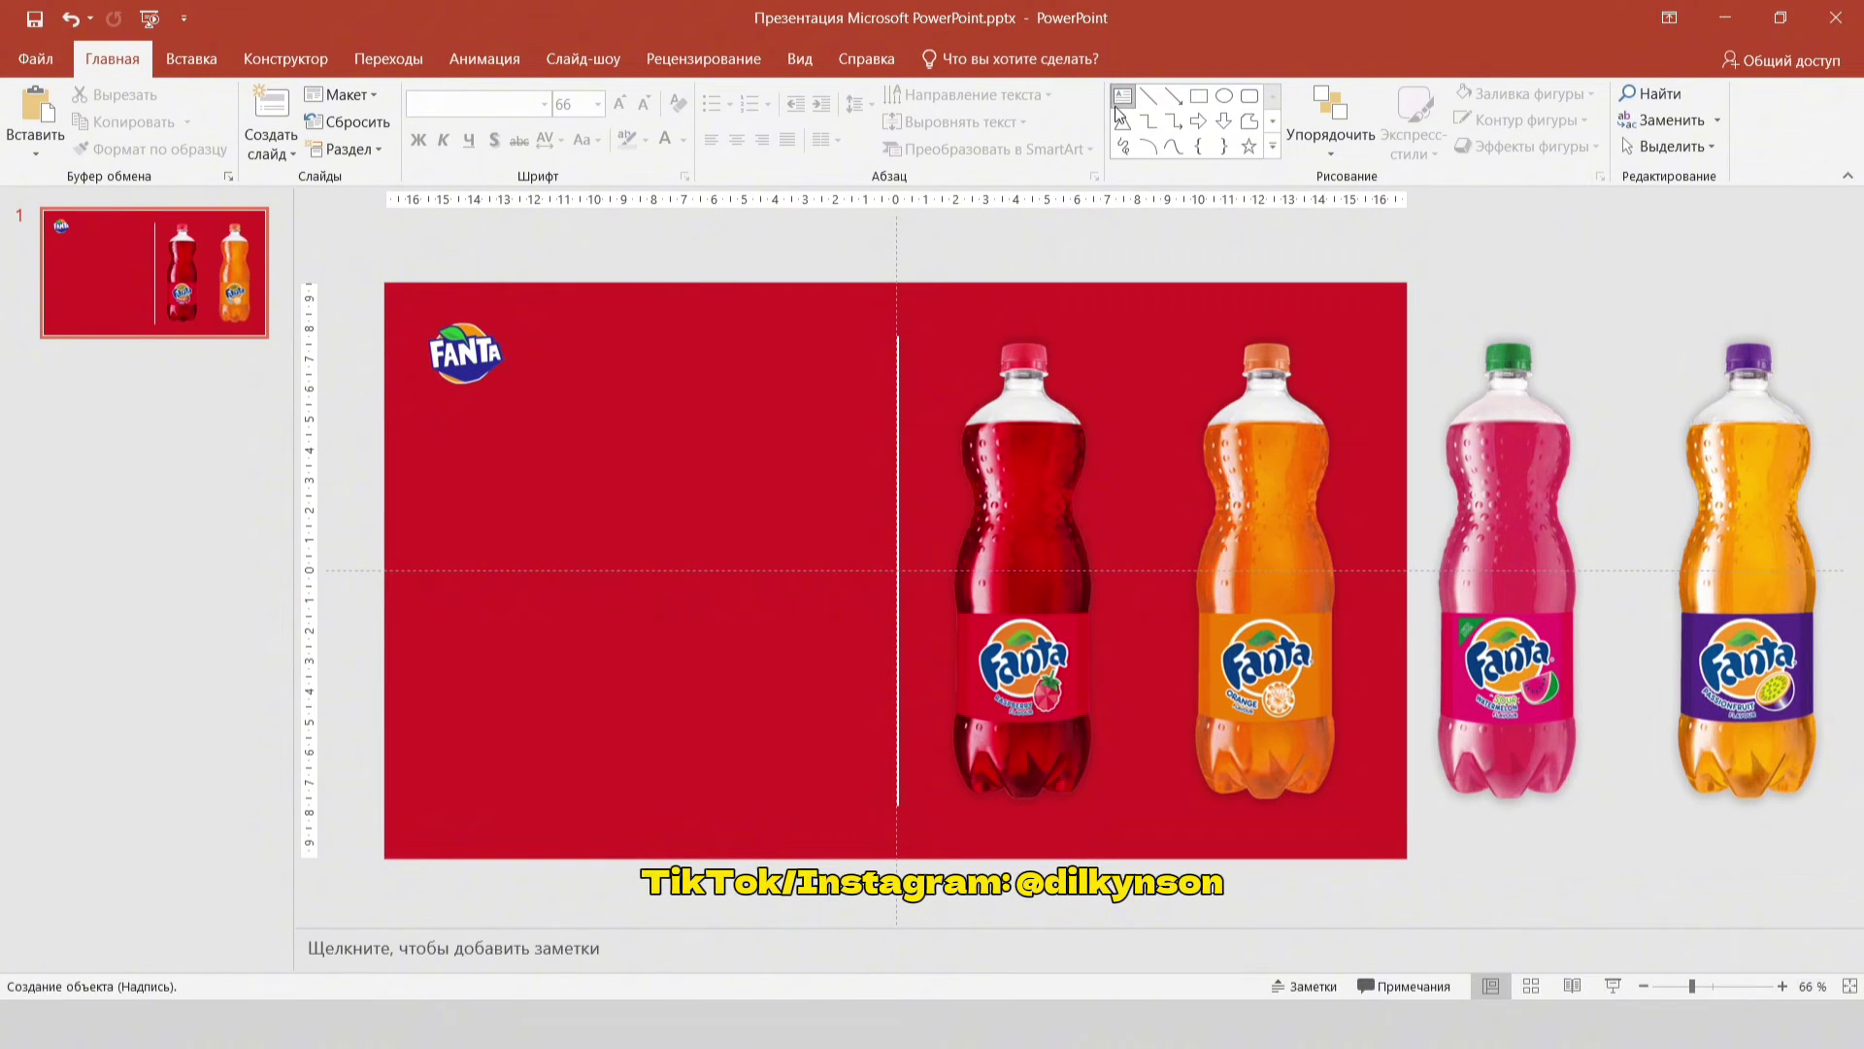
pyautogui.click(927, 250)
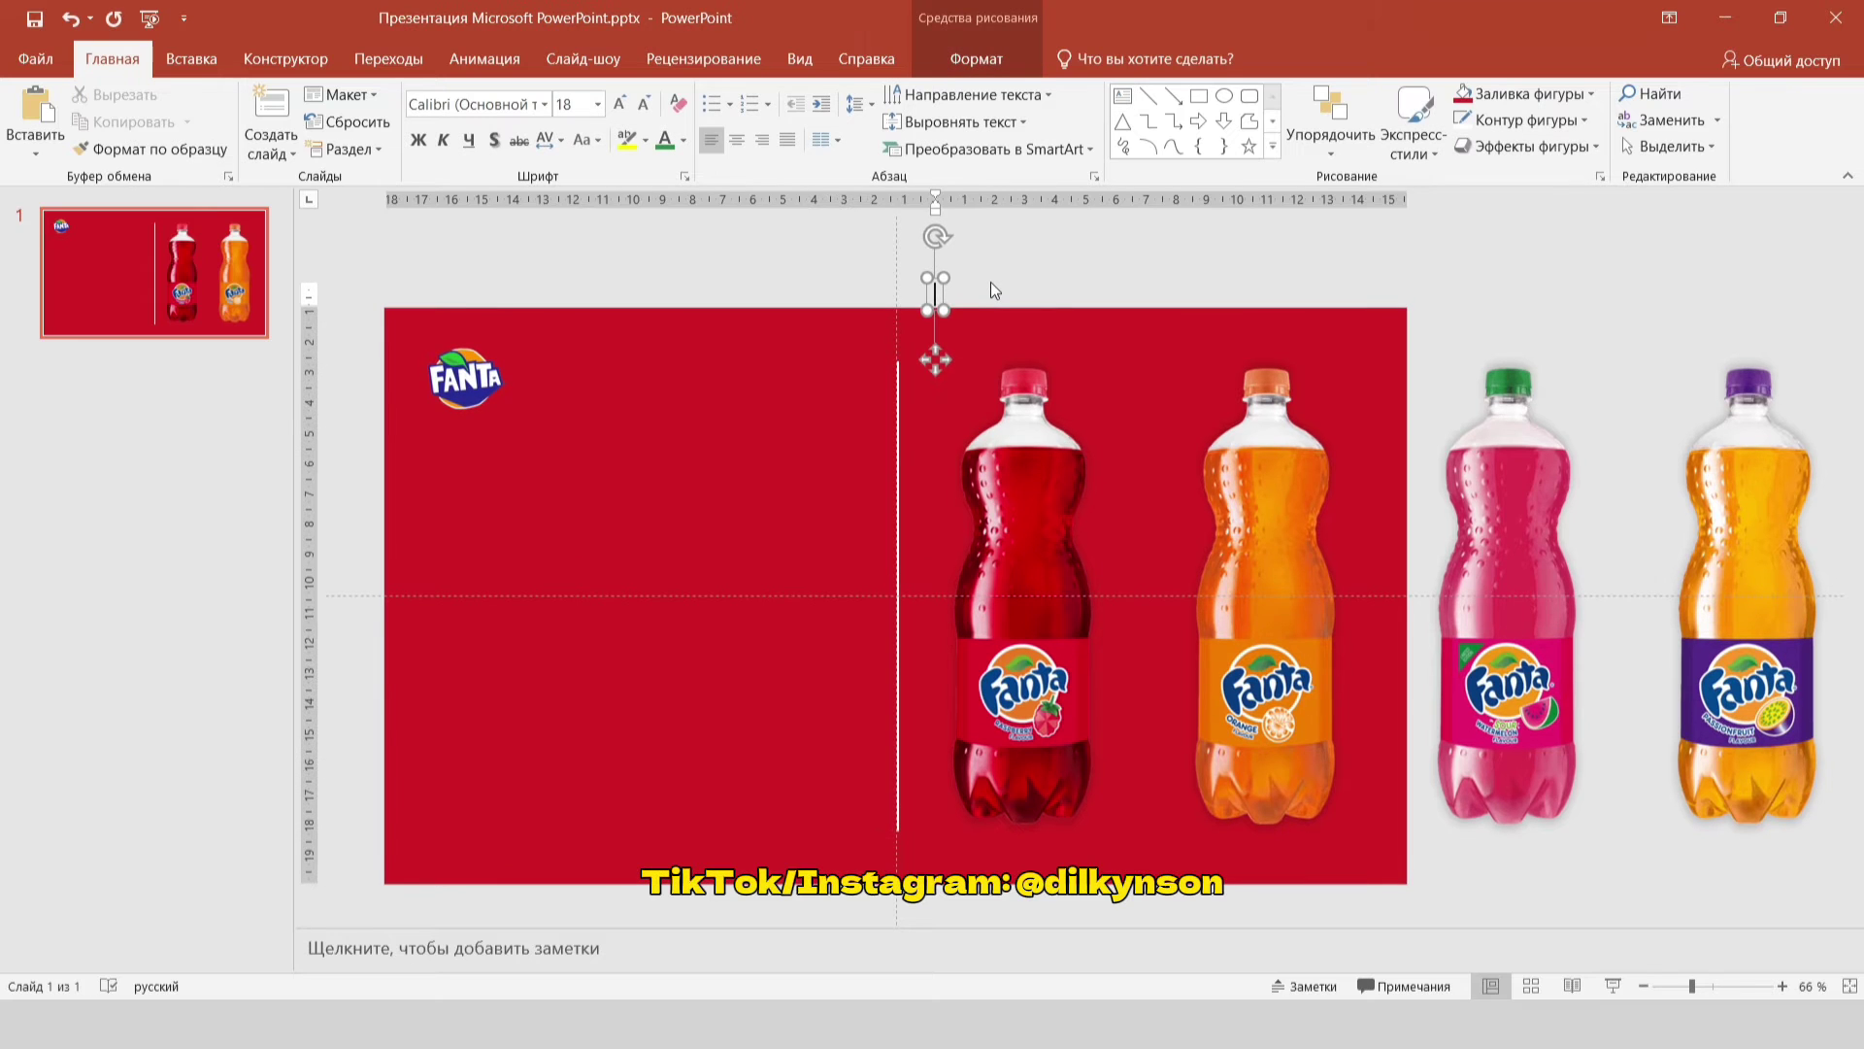
pyautogui.write('Таң')
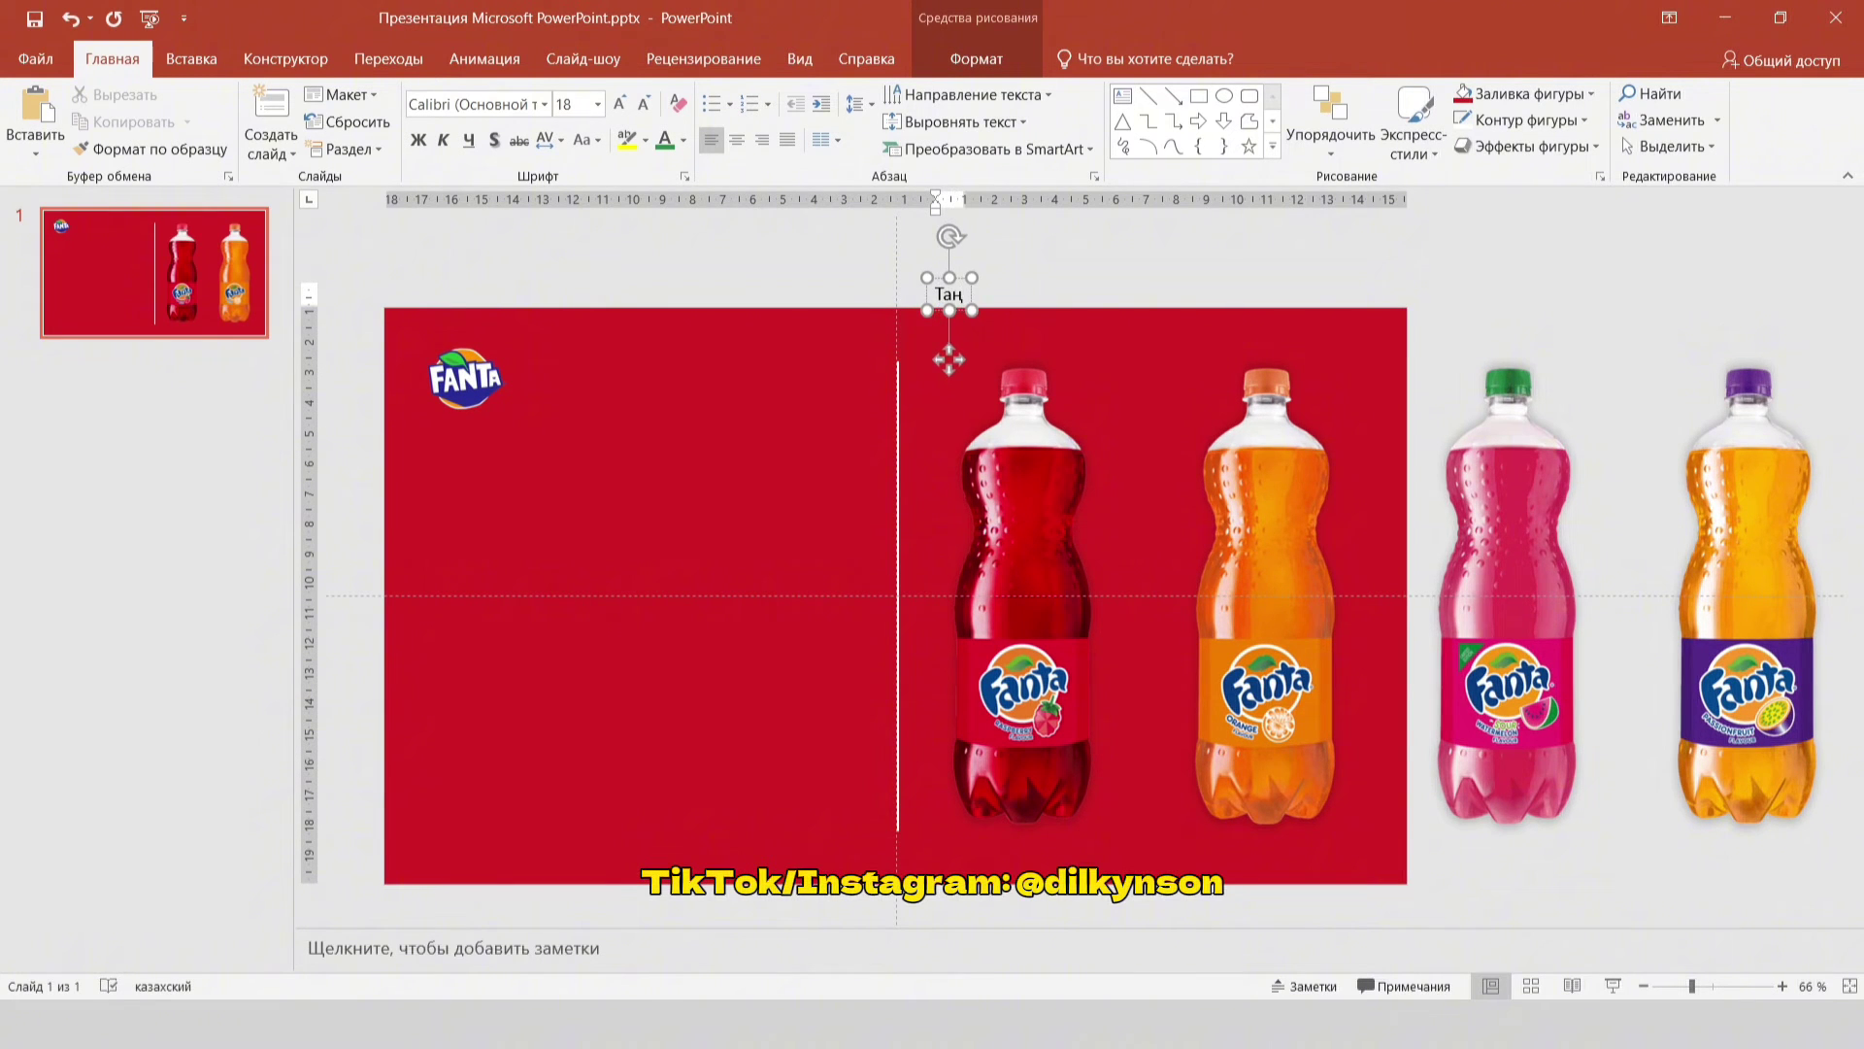
pyautogui.write('курай')
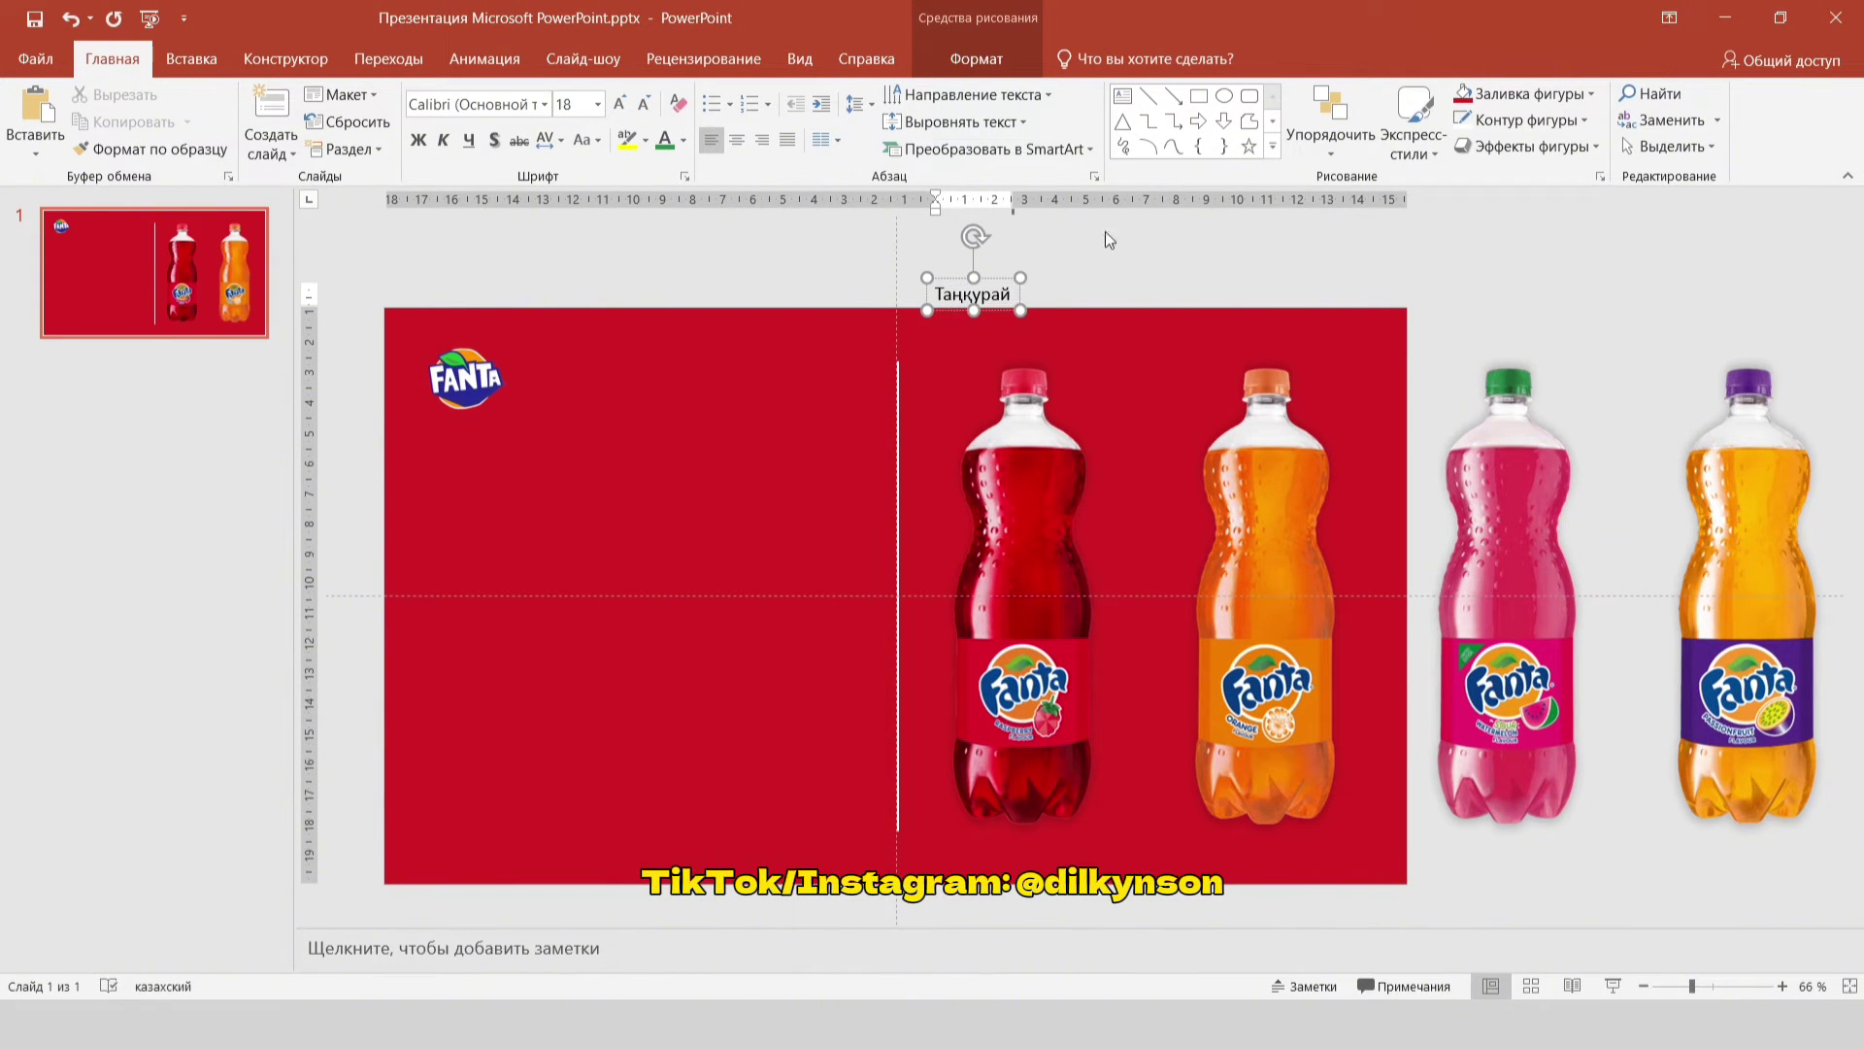
# Step: Set the heading font to Montserrat ExtraBold at size 66
pyautogui.click(1020, 278)
pyautogui.click(544, 104)
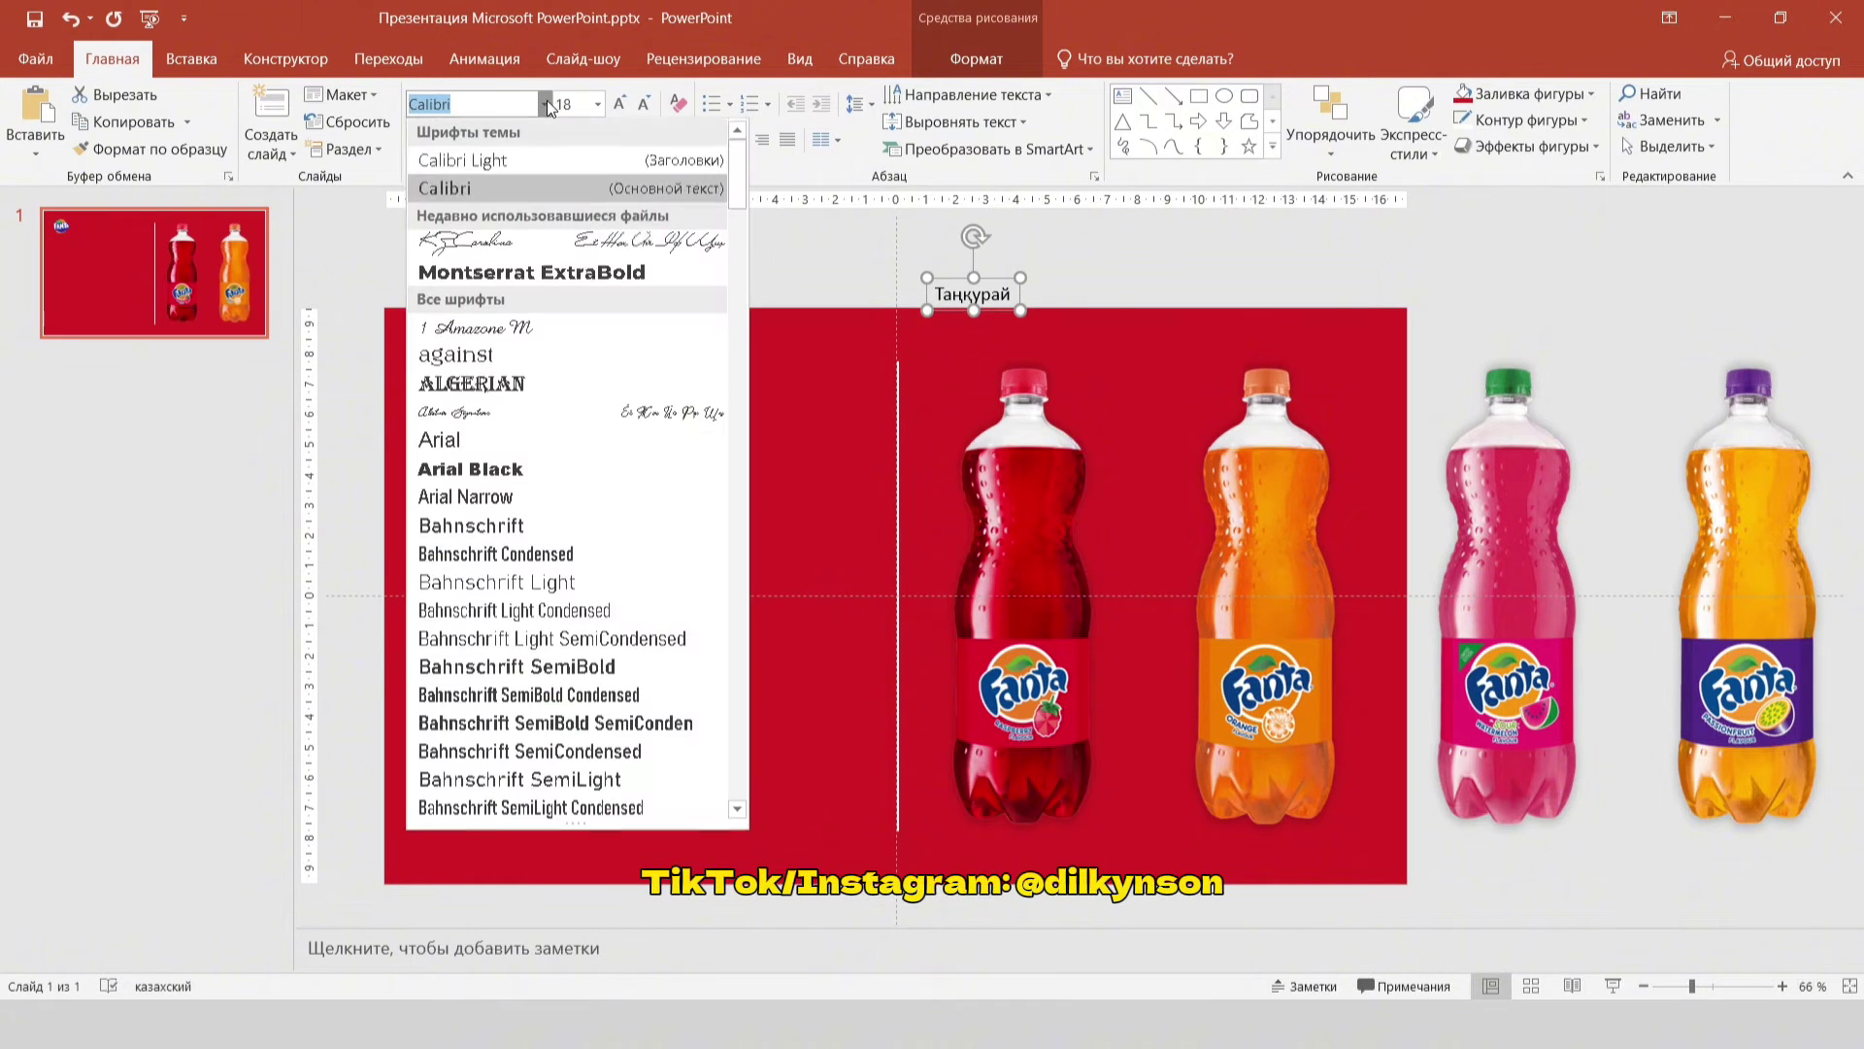
pyautogui.click(507, 273)
pyautogui.write('66')
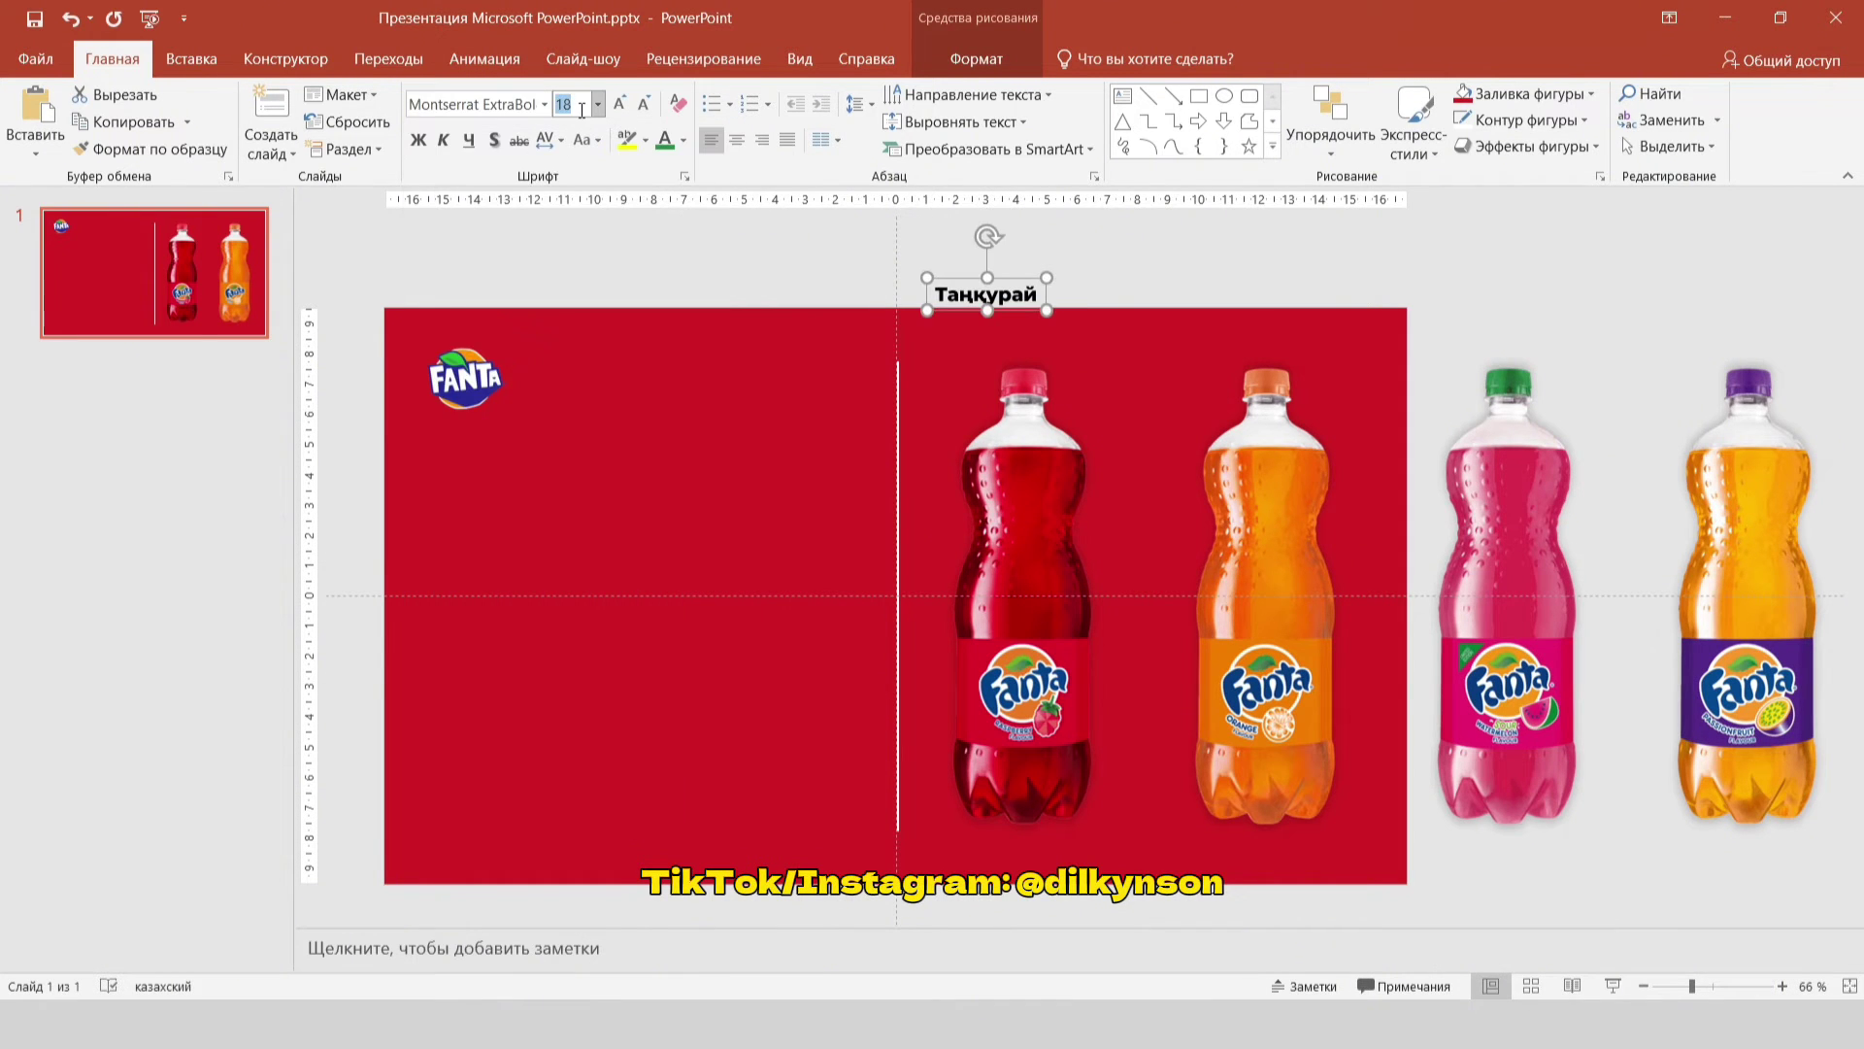
pyautogui.press('Return')
# Step: Colour the heading a slightly darker custom red
pyautogui.click(684, 141)
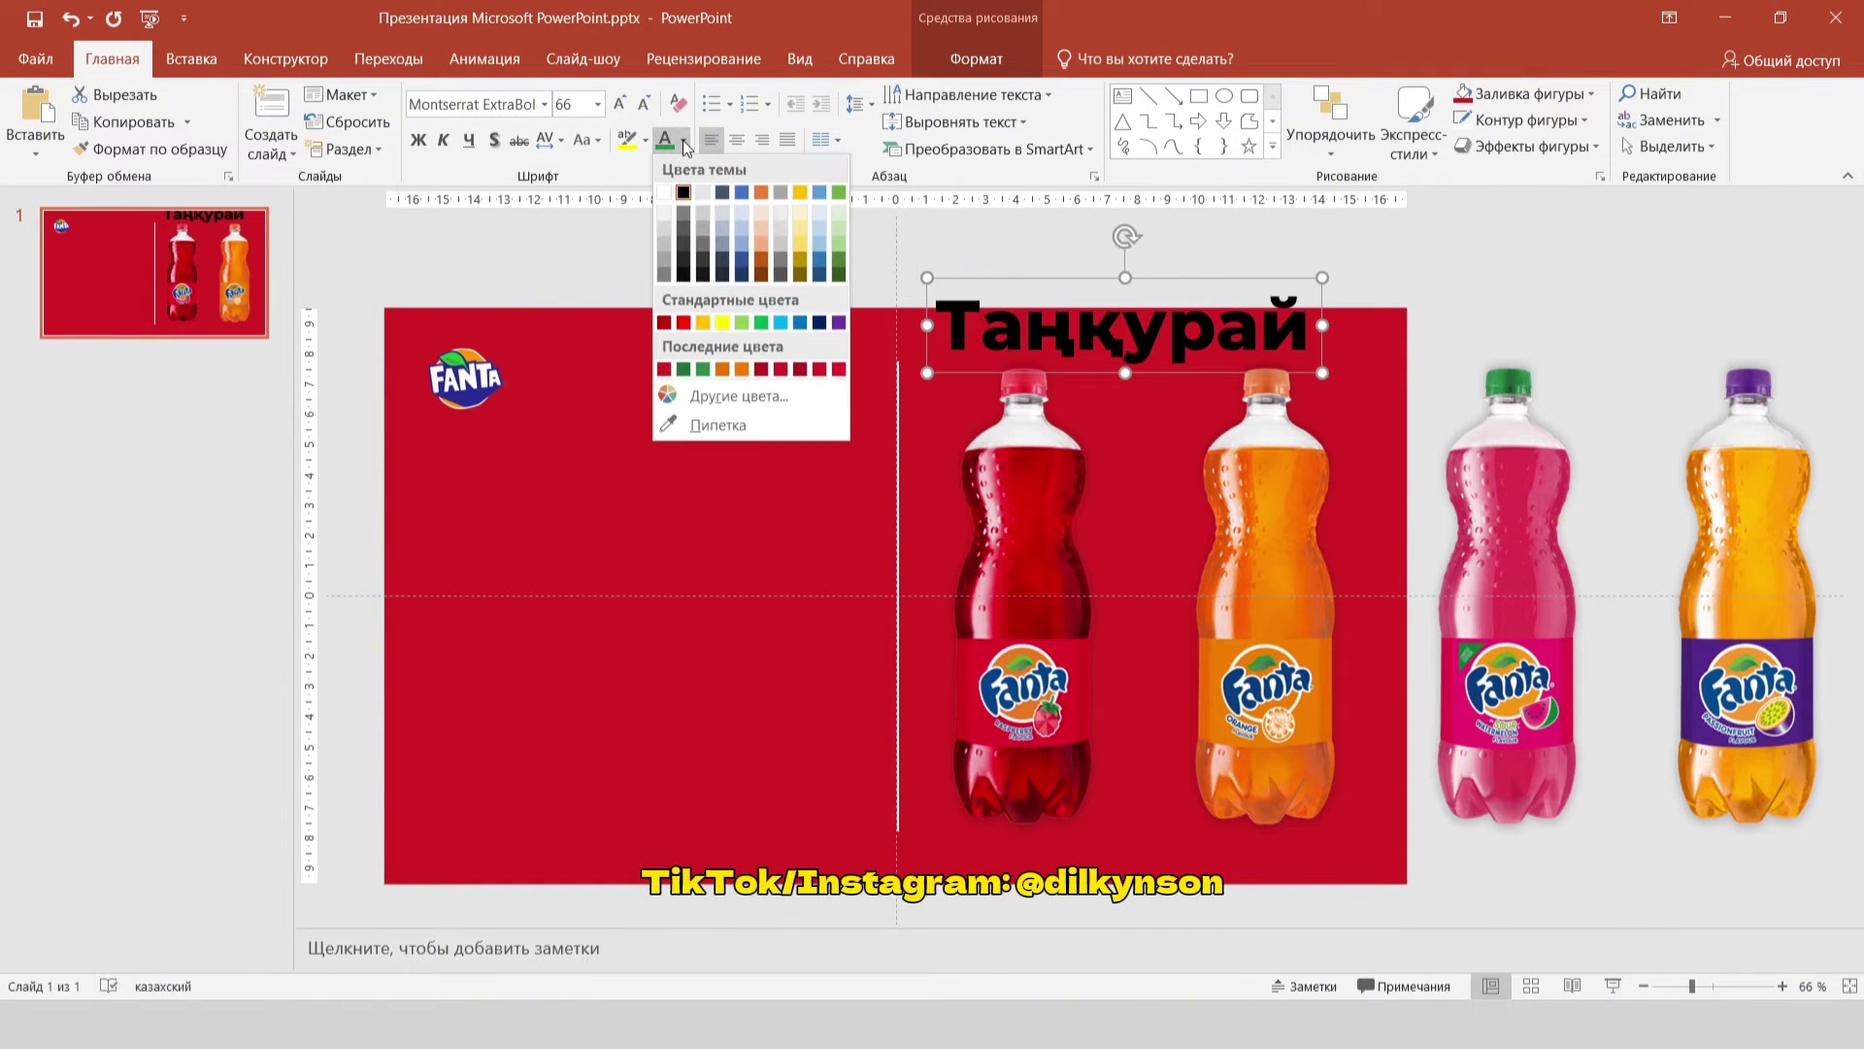
pyautogui.click(664, 369)
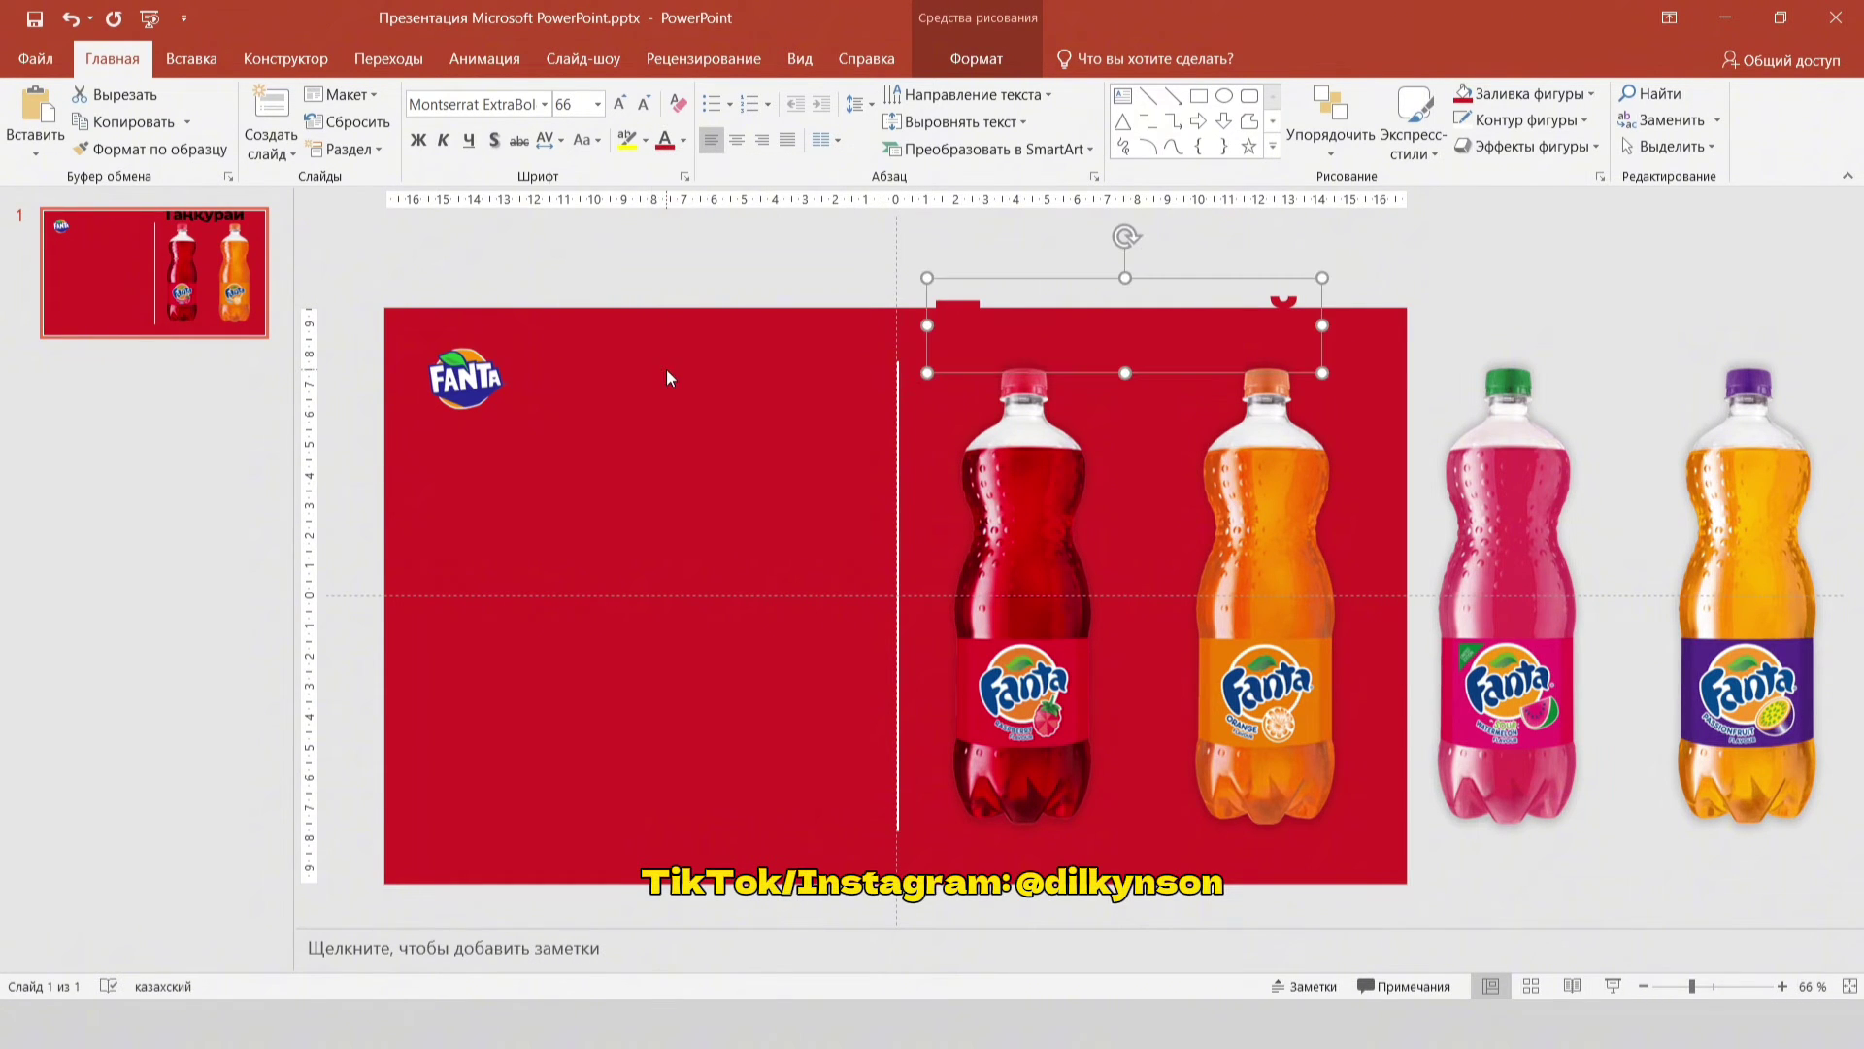
pyautogui.click(685, 142)
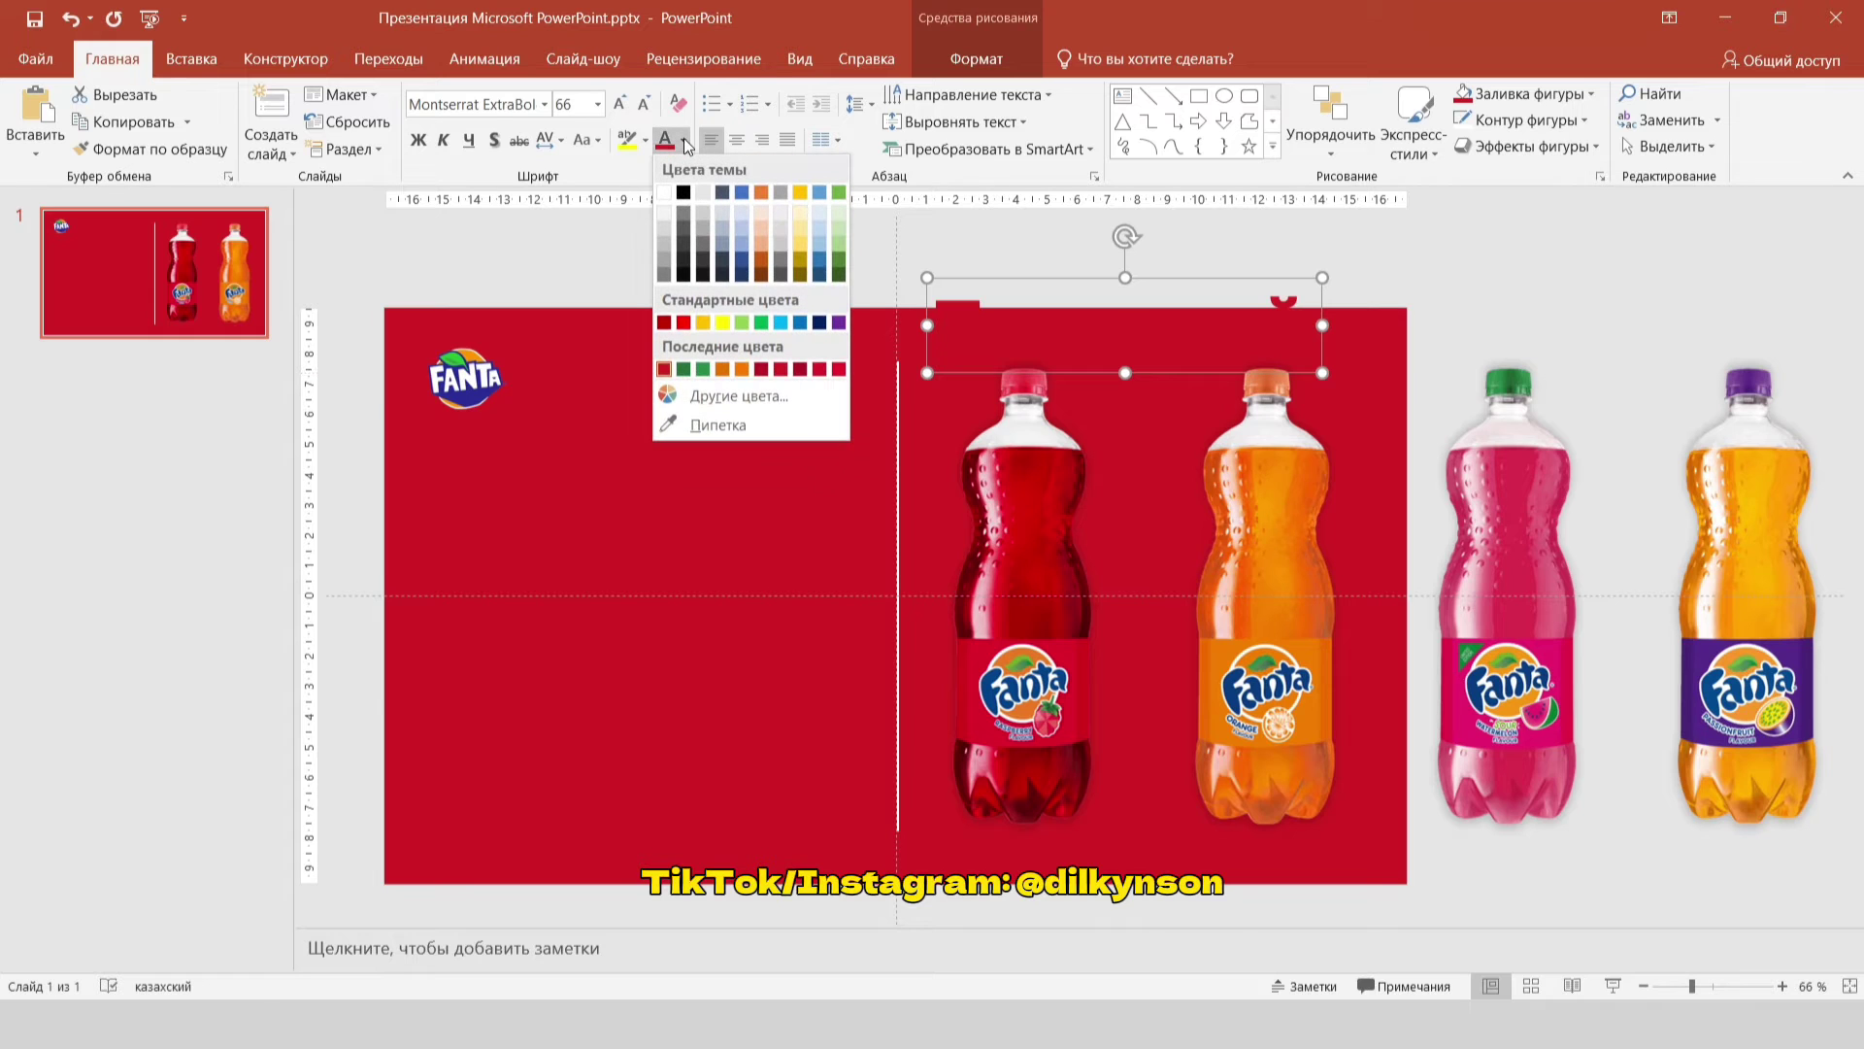
pyautogui.click(714, 397)
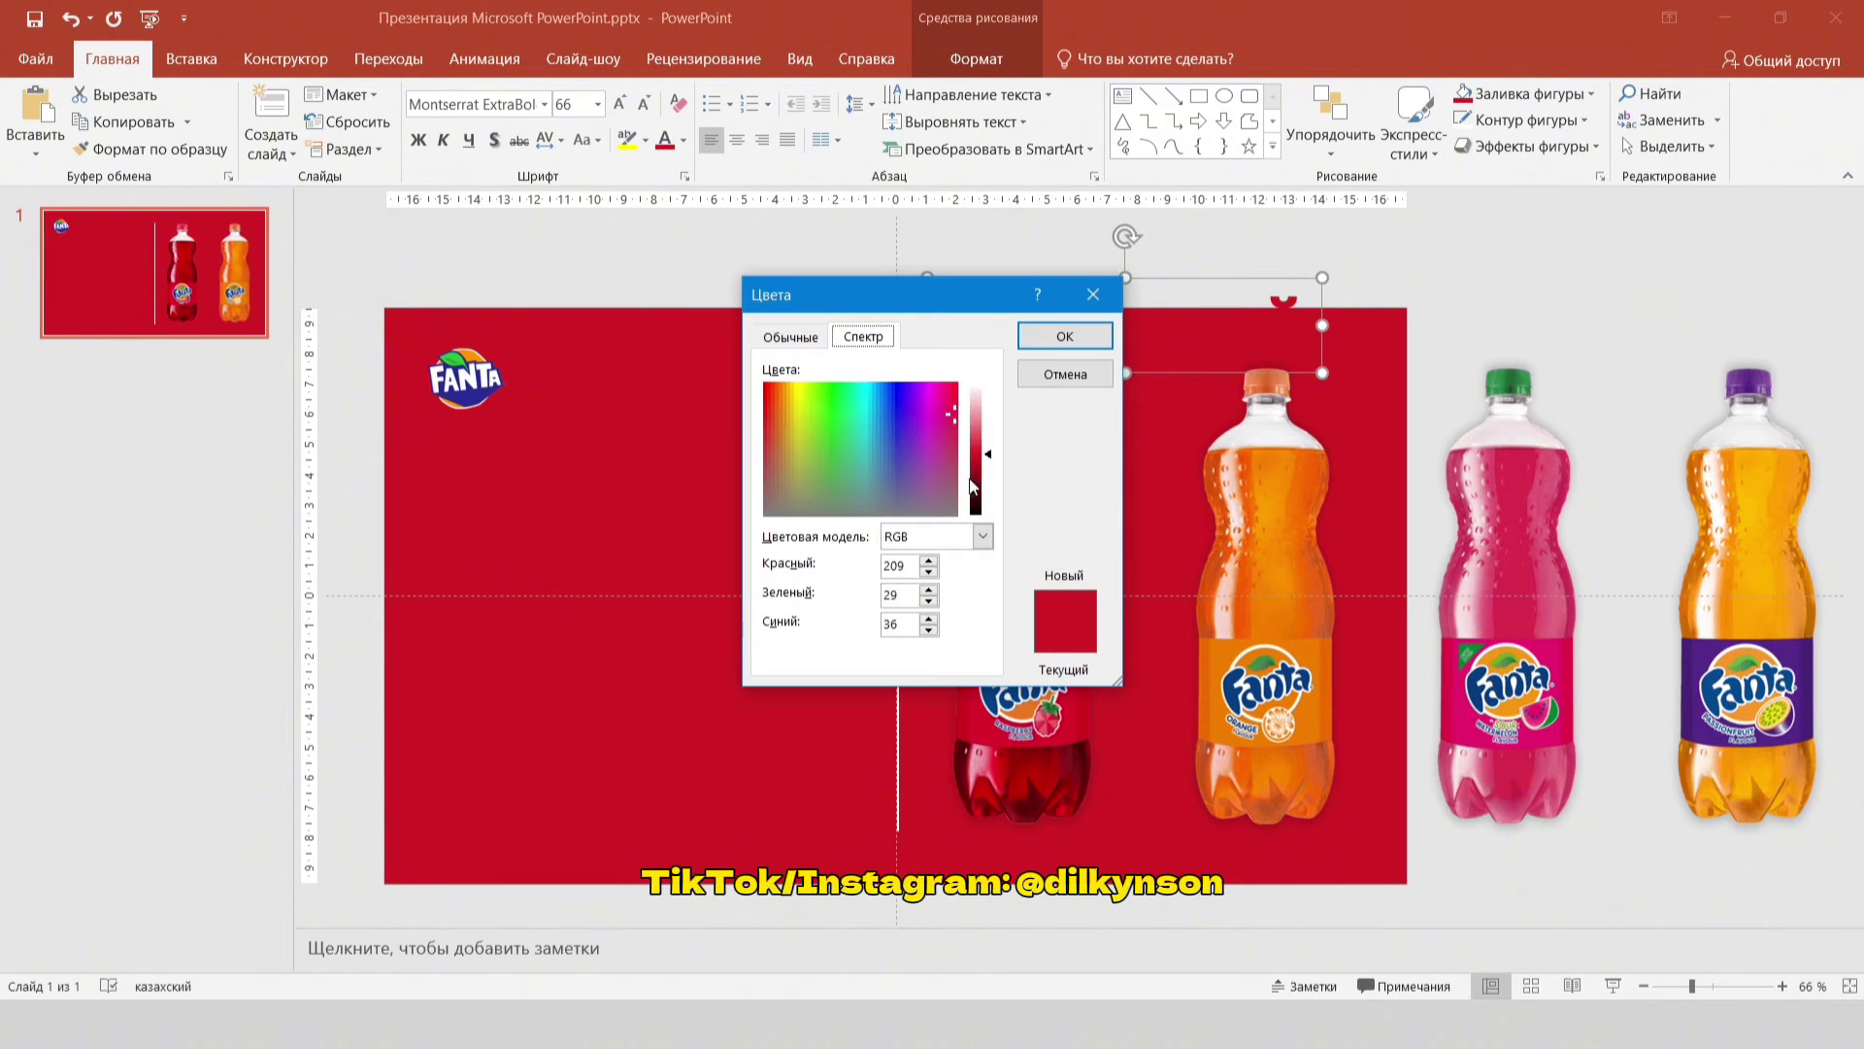
pyautogui.moveTo(993, 463); pyautogui.dragTo(993, 466)
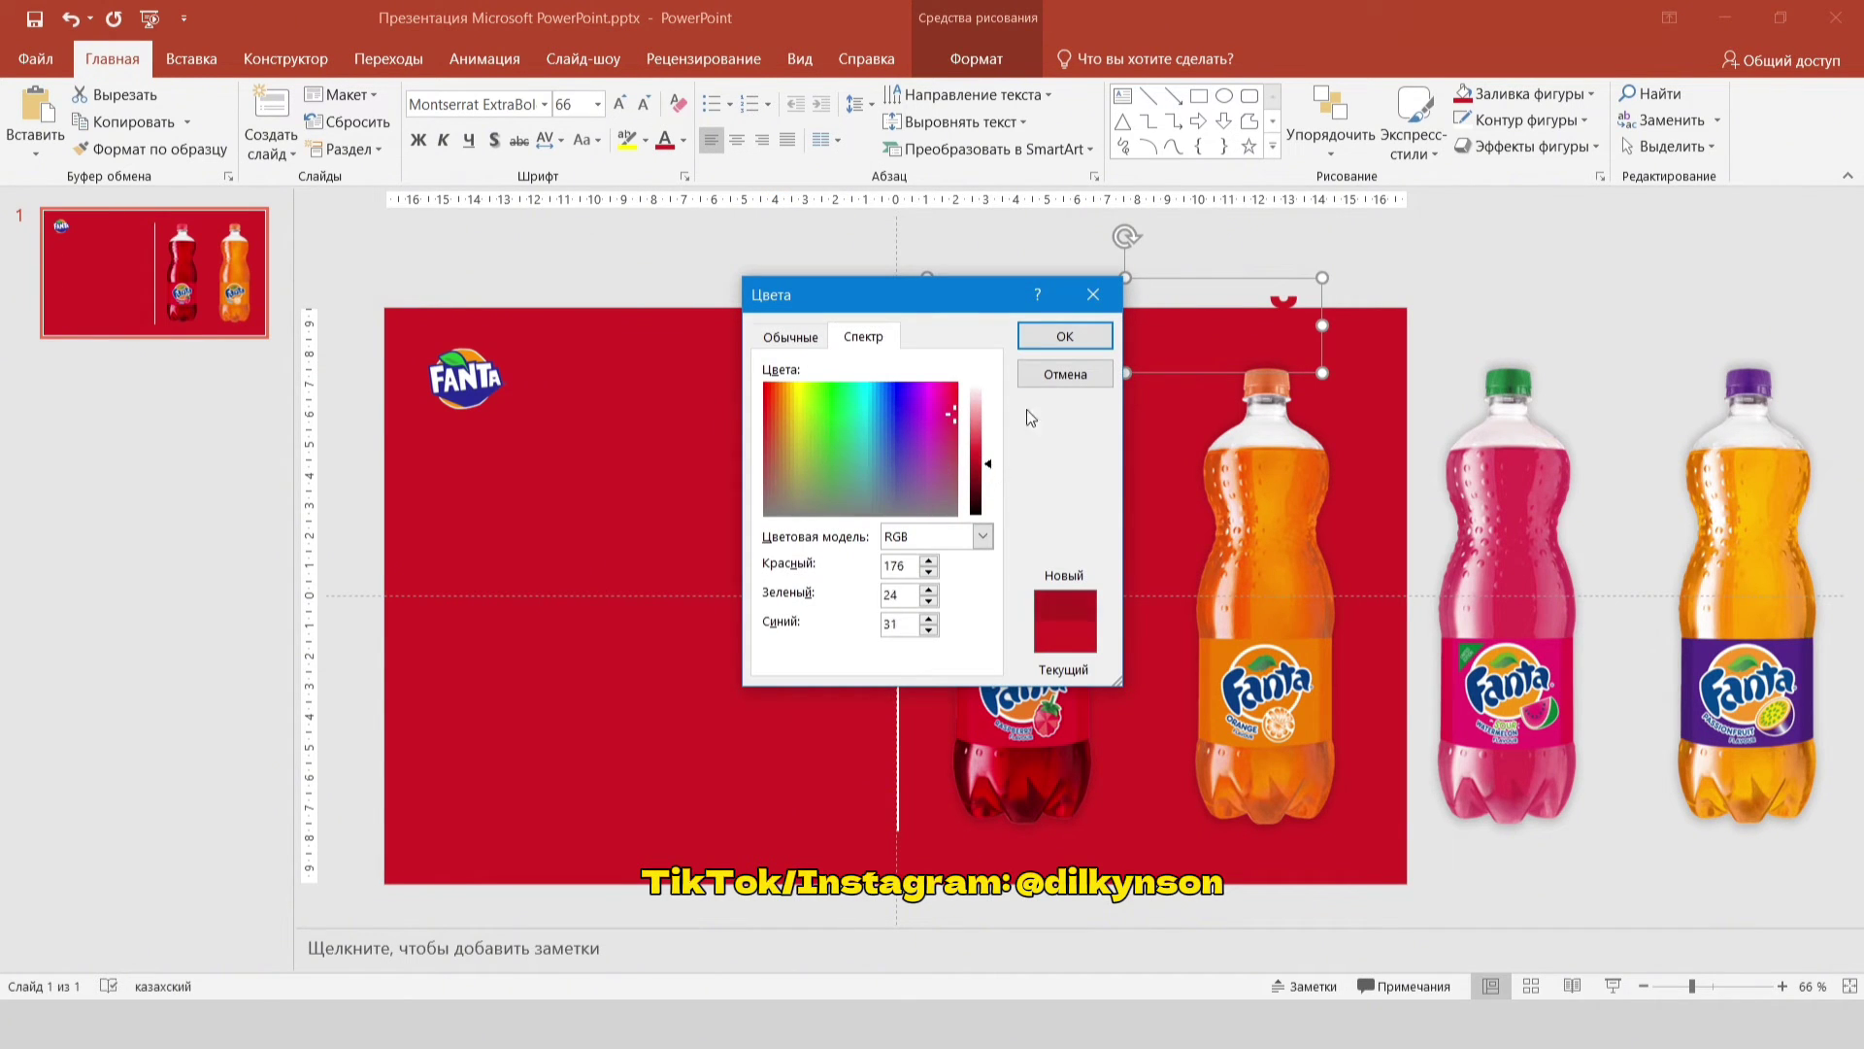
pyautogui.click(1029, 336)
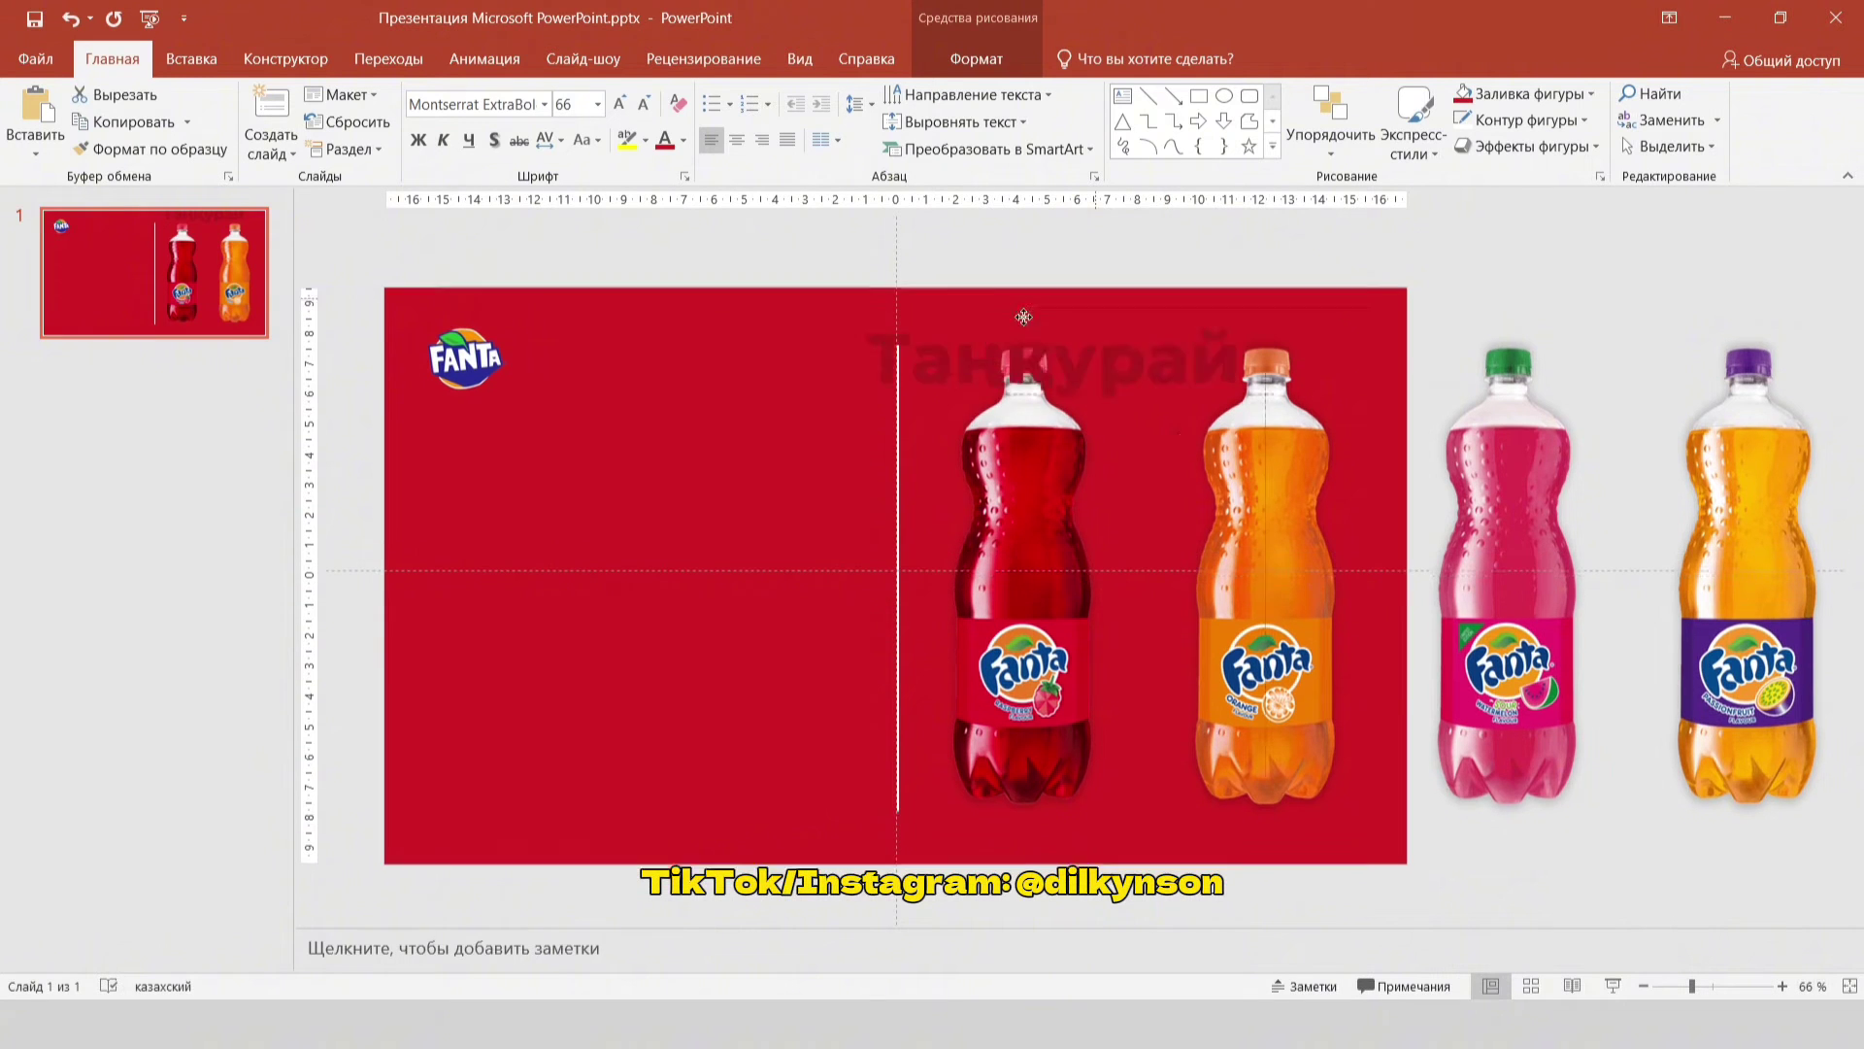
# Step: Position the heading on the slide's left half below the Fanta logo
pyautogui.moveTo(1023, 317); pyautogui.dragTo(658, 430)
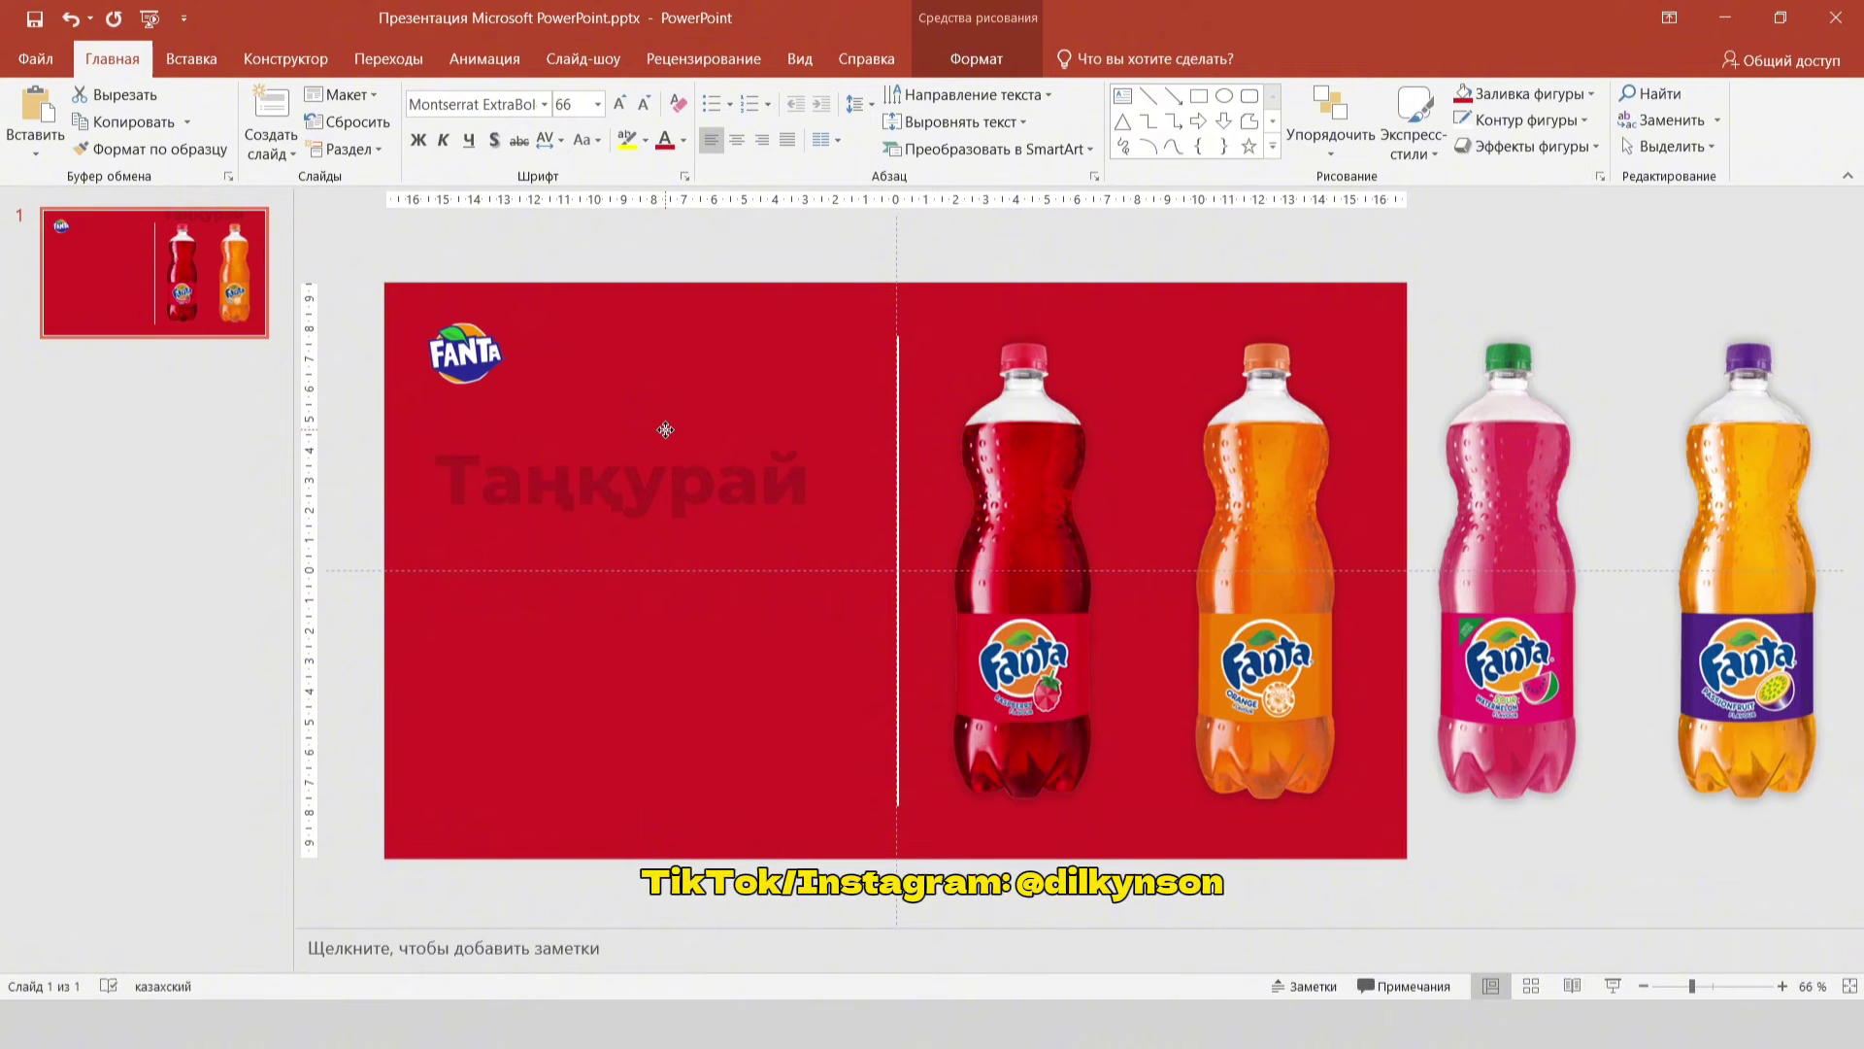
pyautogui.moveTo(665, 429); pyautogui.dragTo(666, 429)
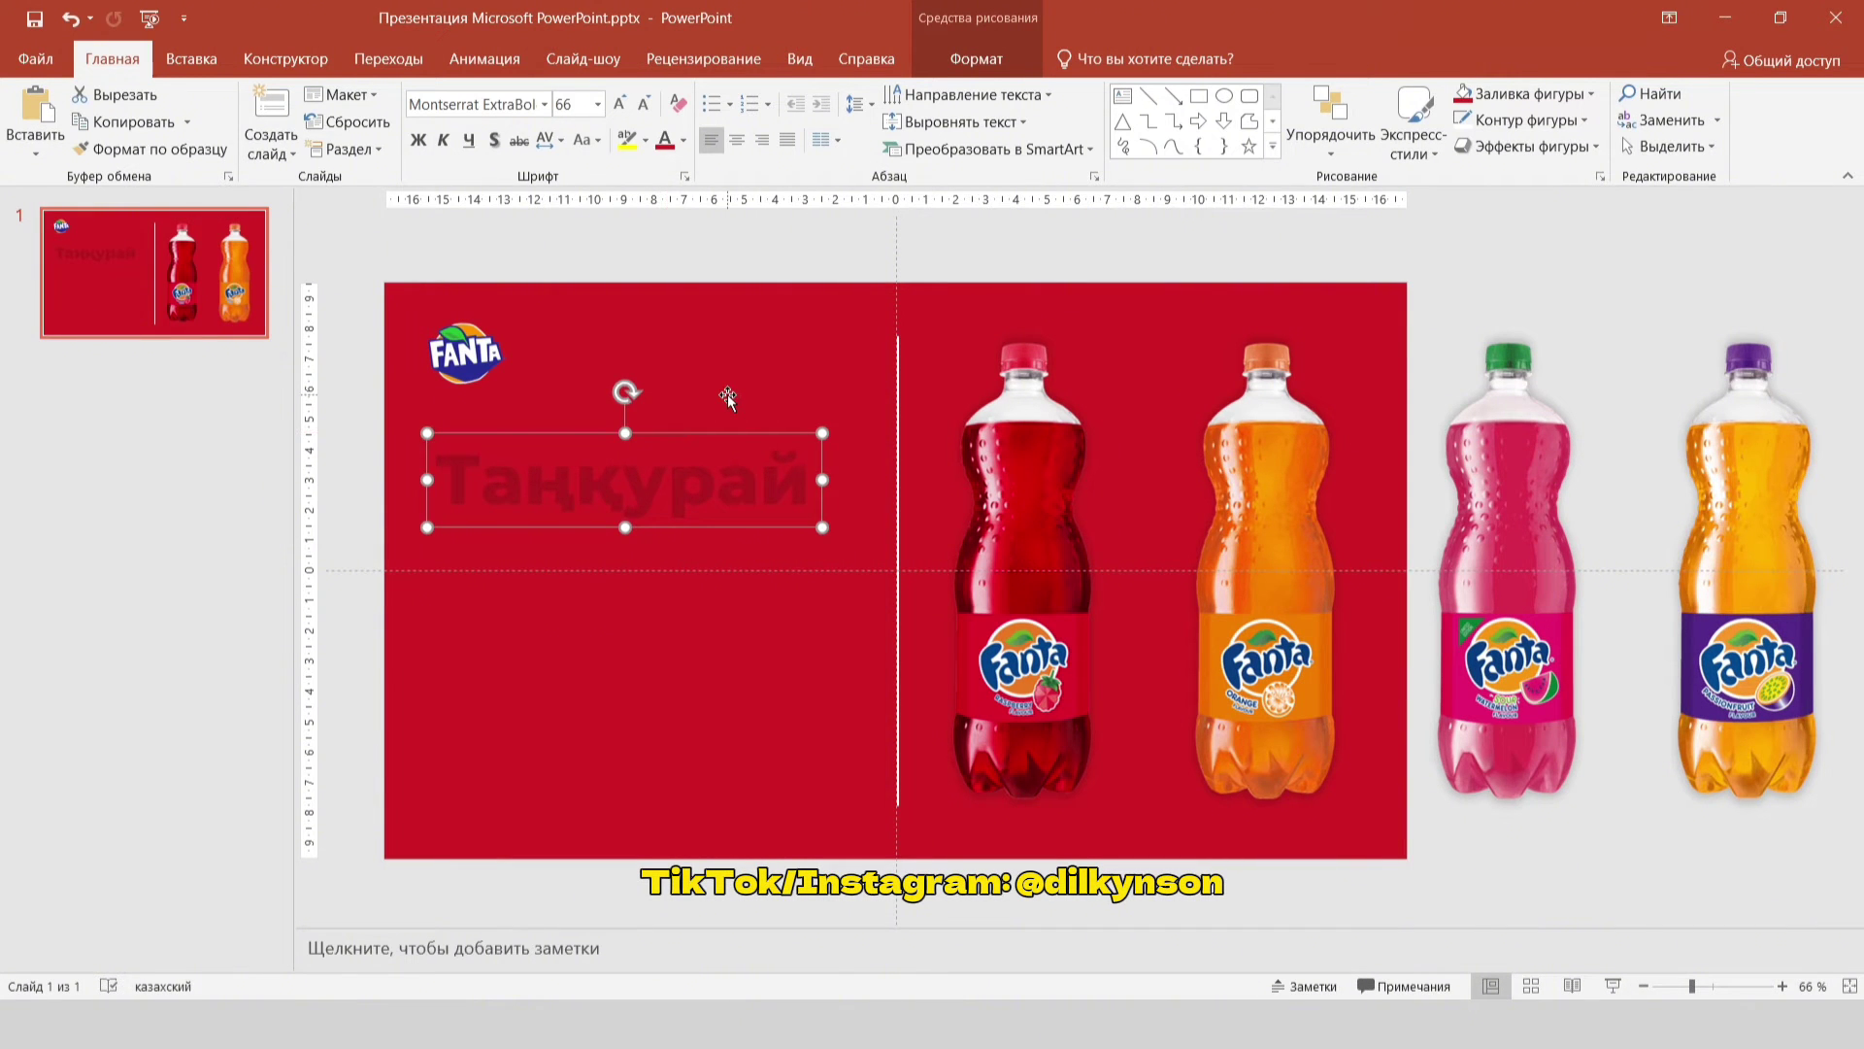
pyautogui.hotkey('ctrl', 'z')
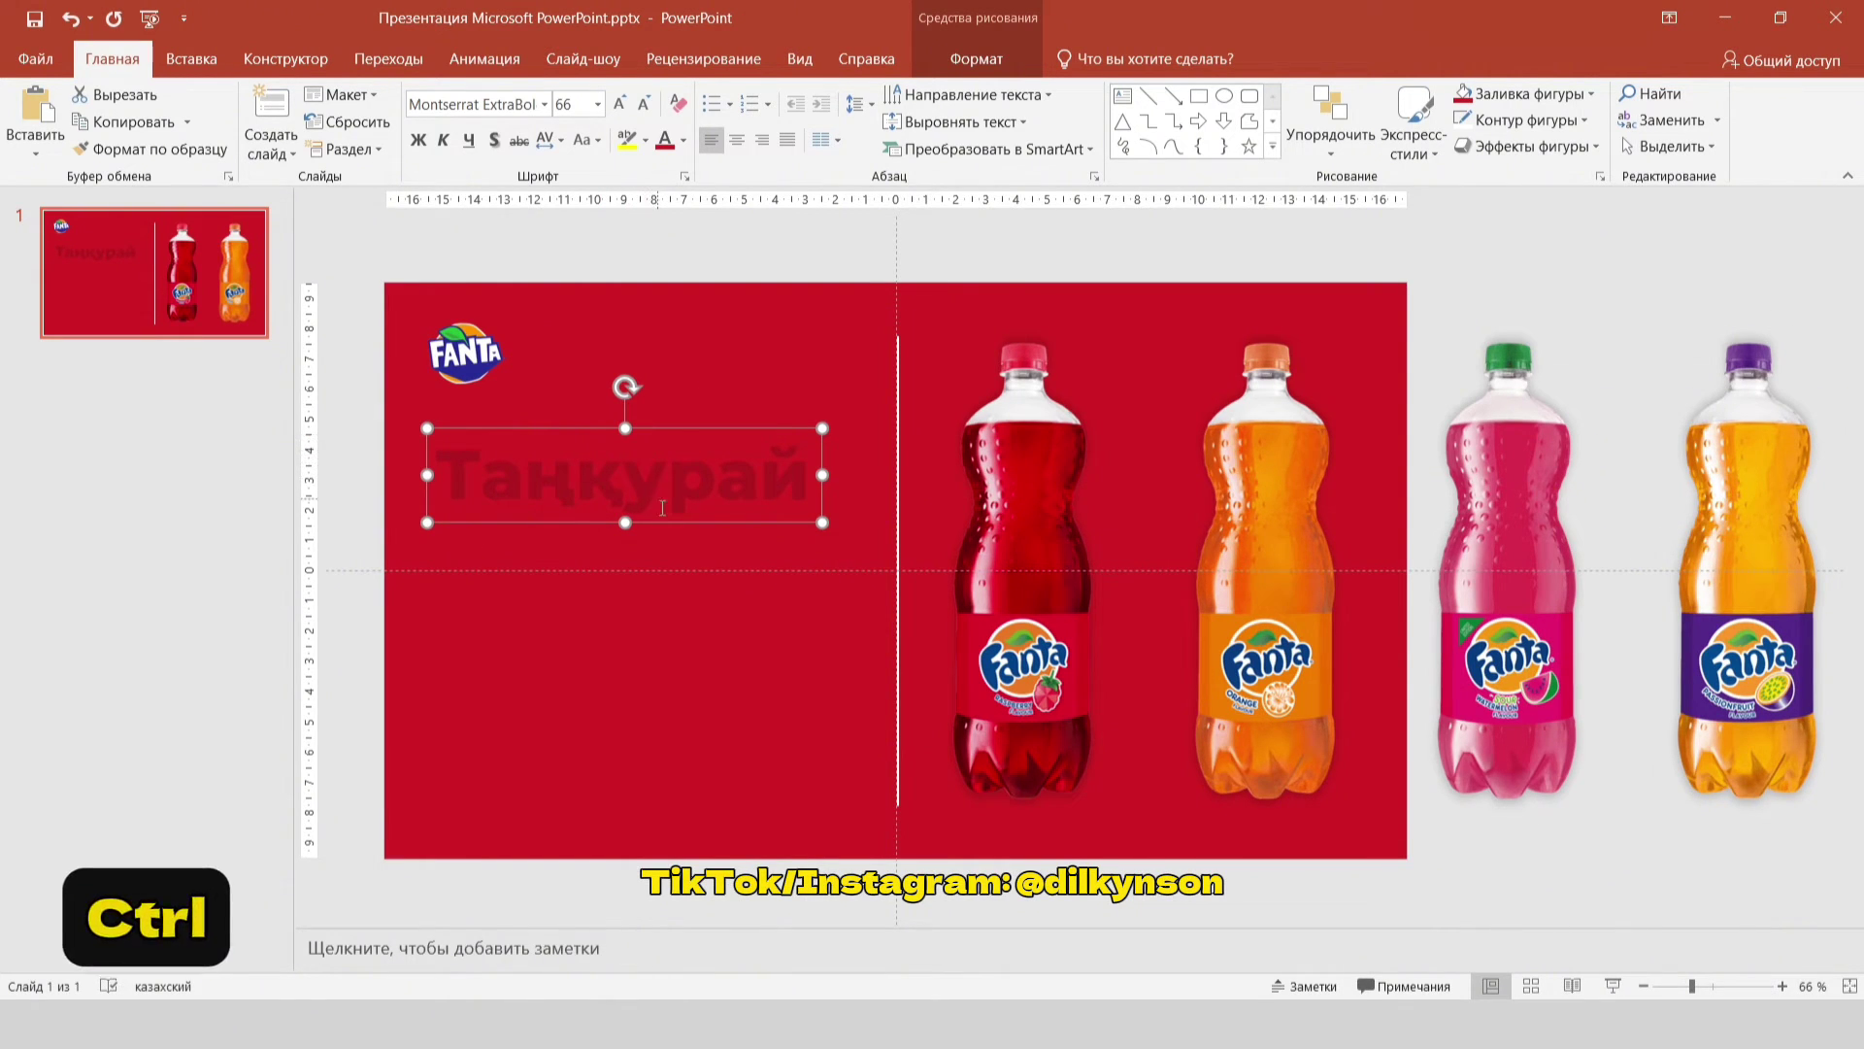
# Step: Duplicate the heading and style the copy in KZ Carolina 100, white, with text shadow
pyautogui.moveTo(667, 522); pyautogui.dragTo(670, 632)
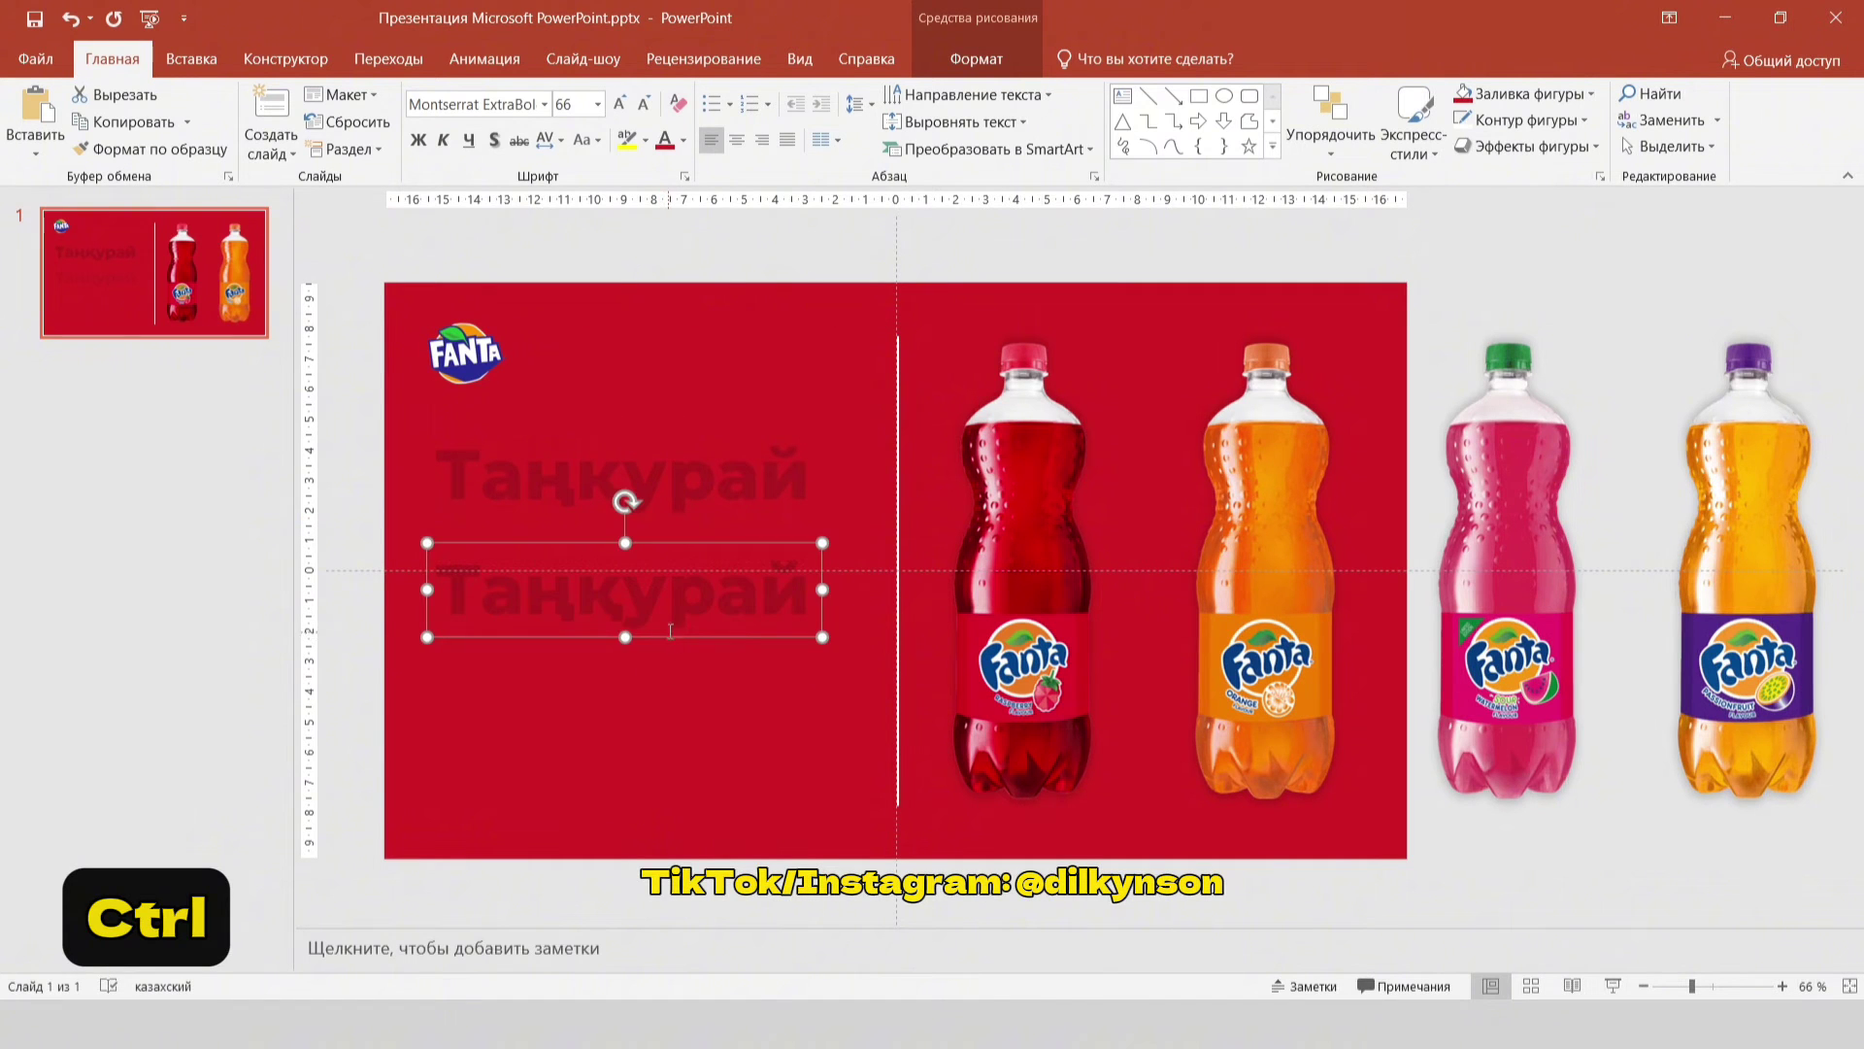
pyautogui.click(545, 104)
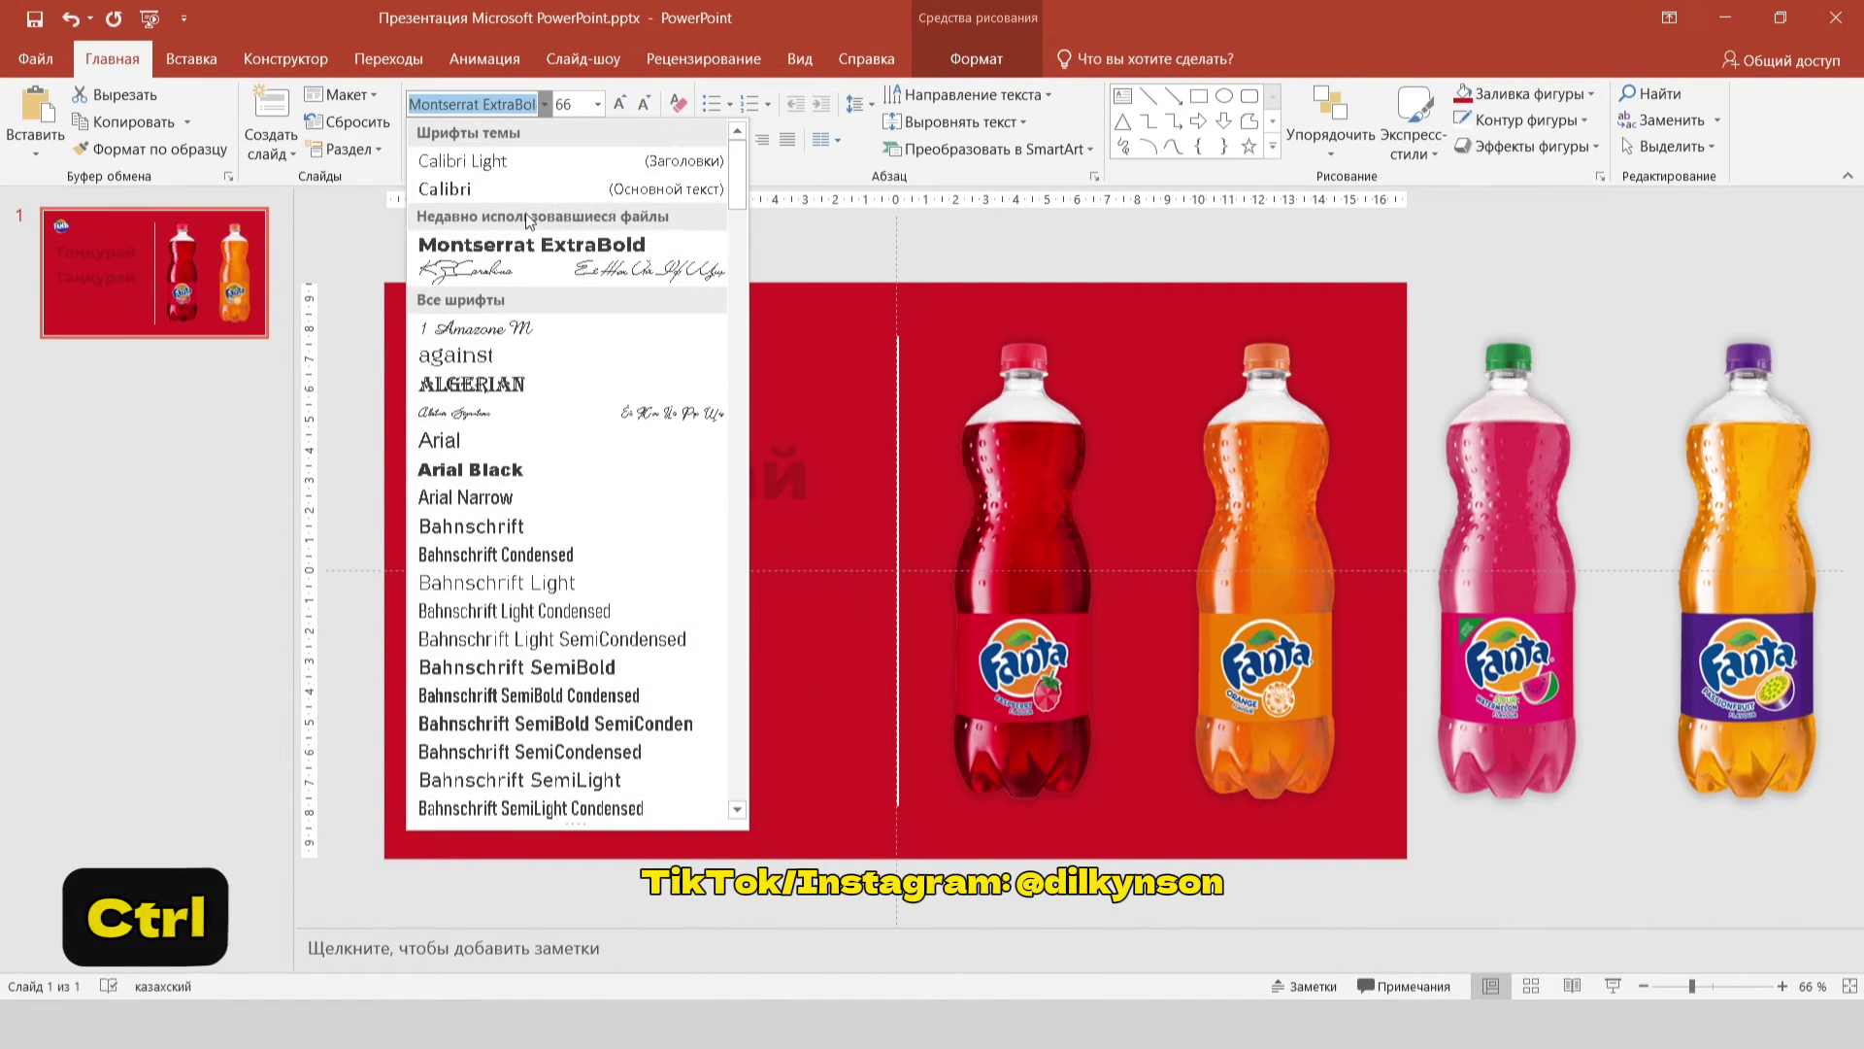
pyautogui.click(518, 261)
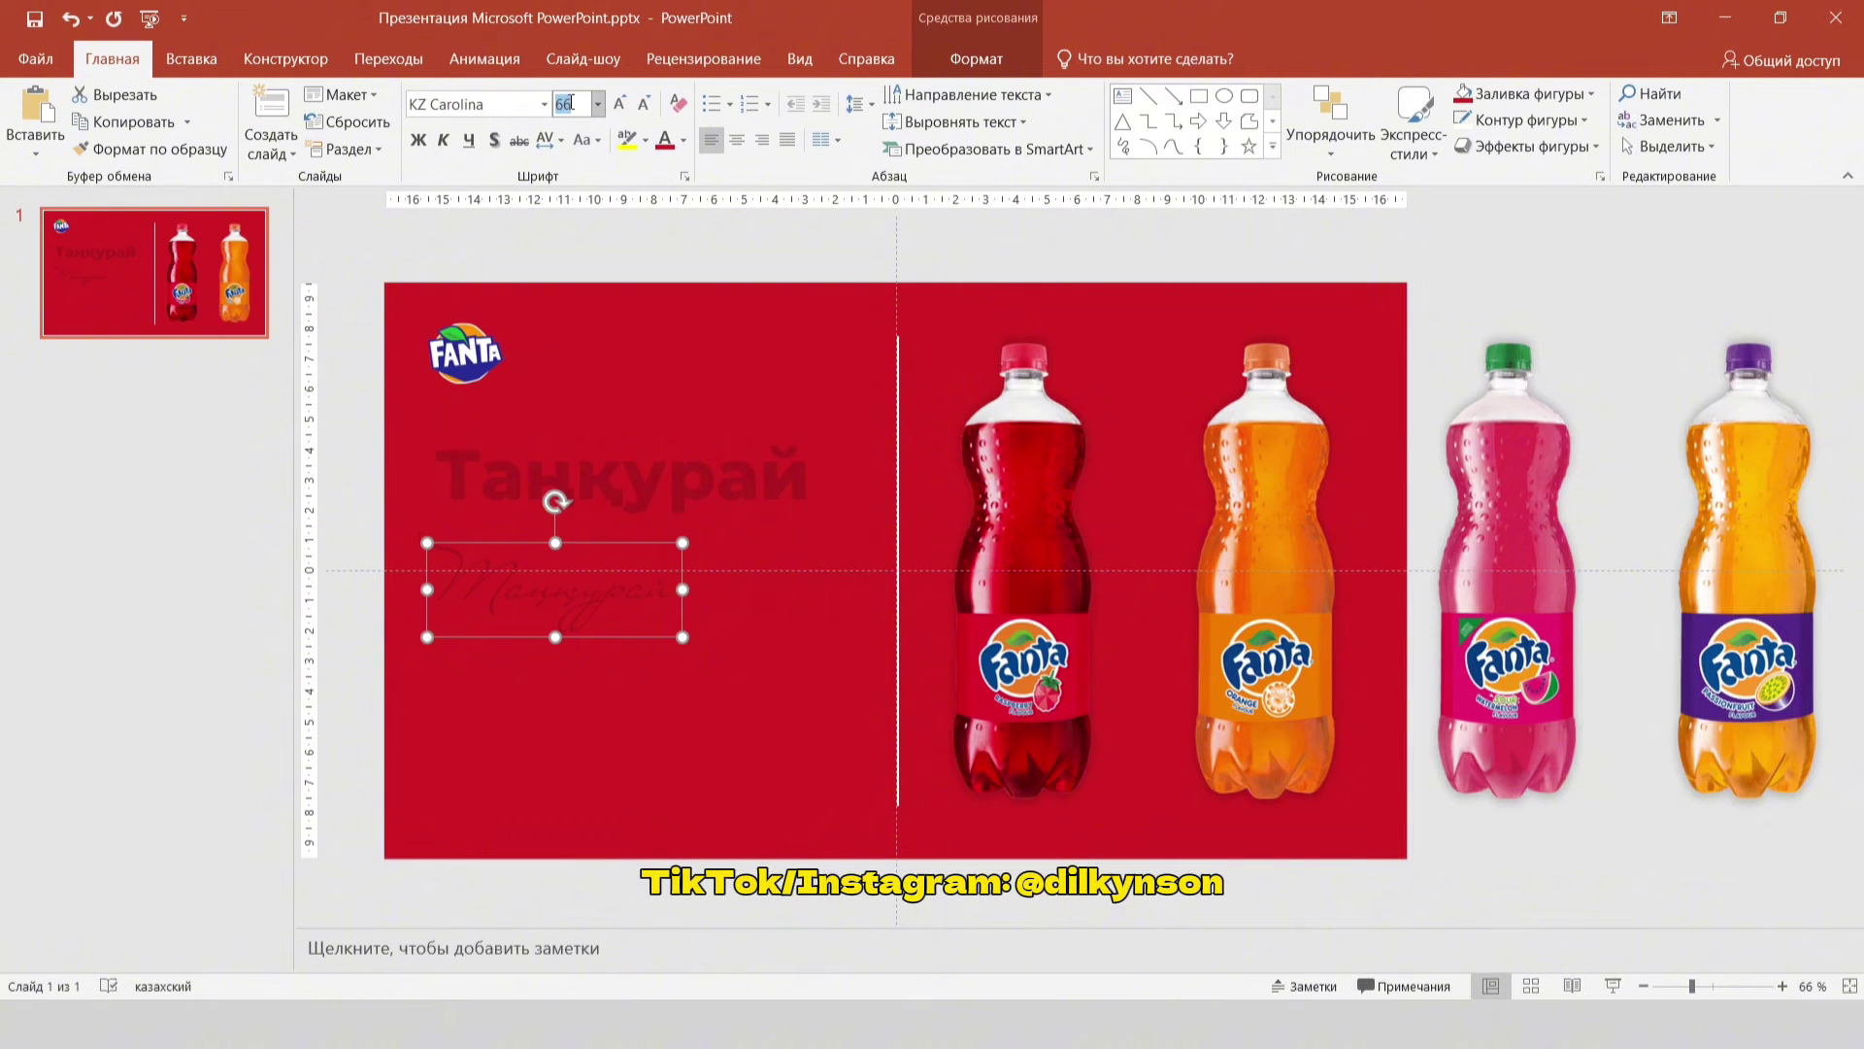
pyautogui.press('Return')
pyautogui.click(684, 140)
pyautogui.click(665, 191)
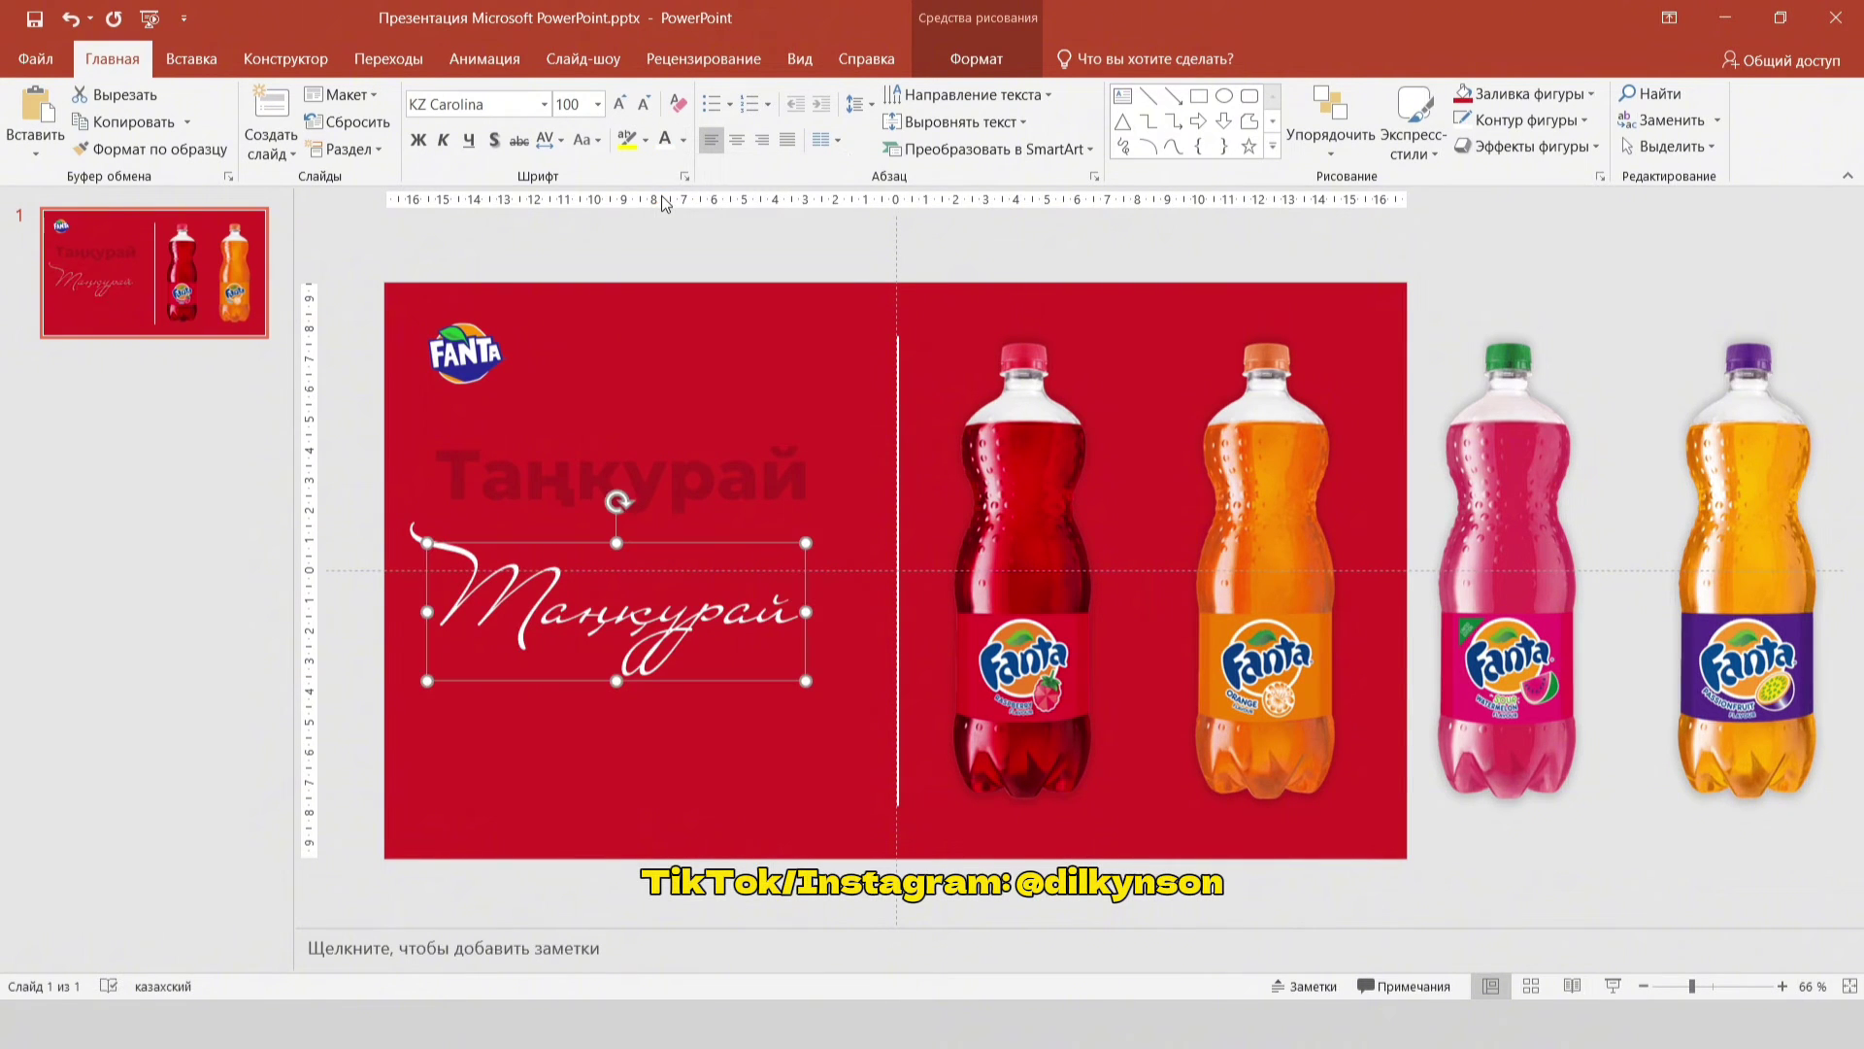
pyautogui.click(493, 138)
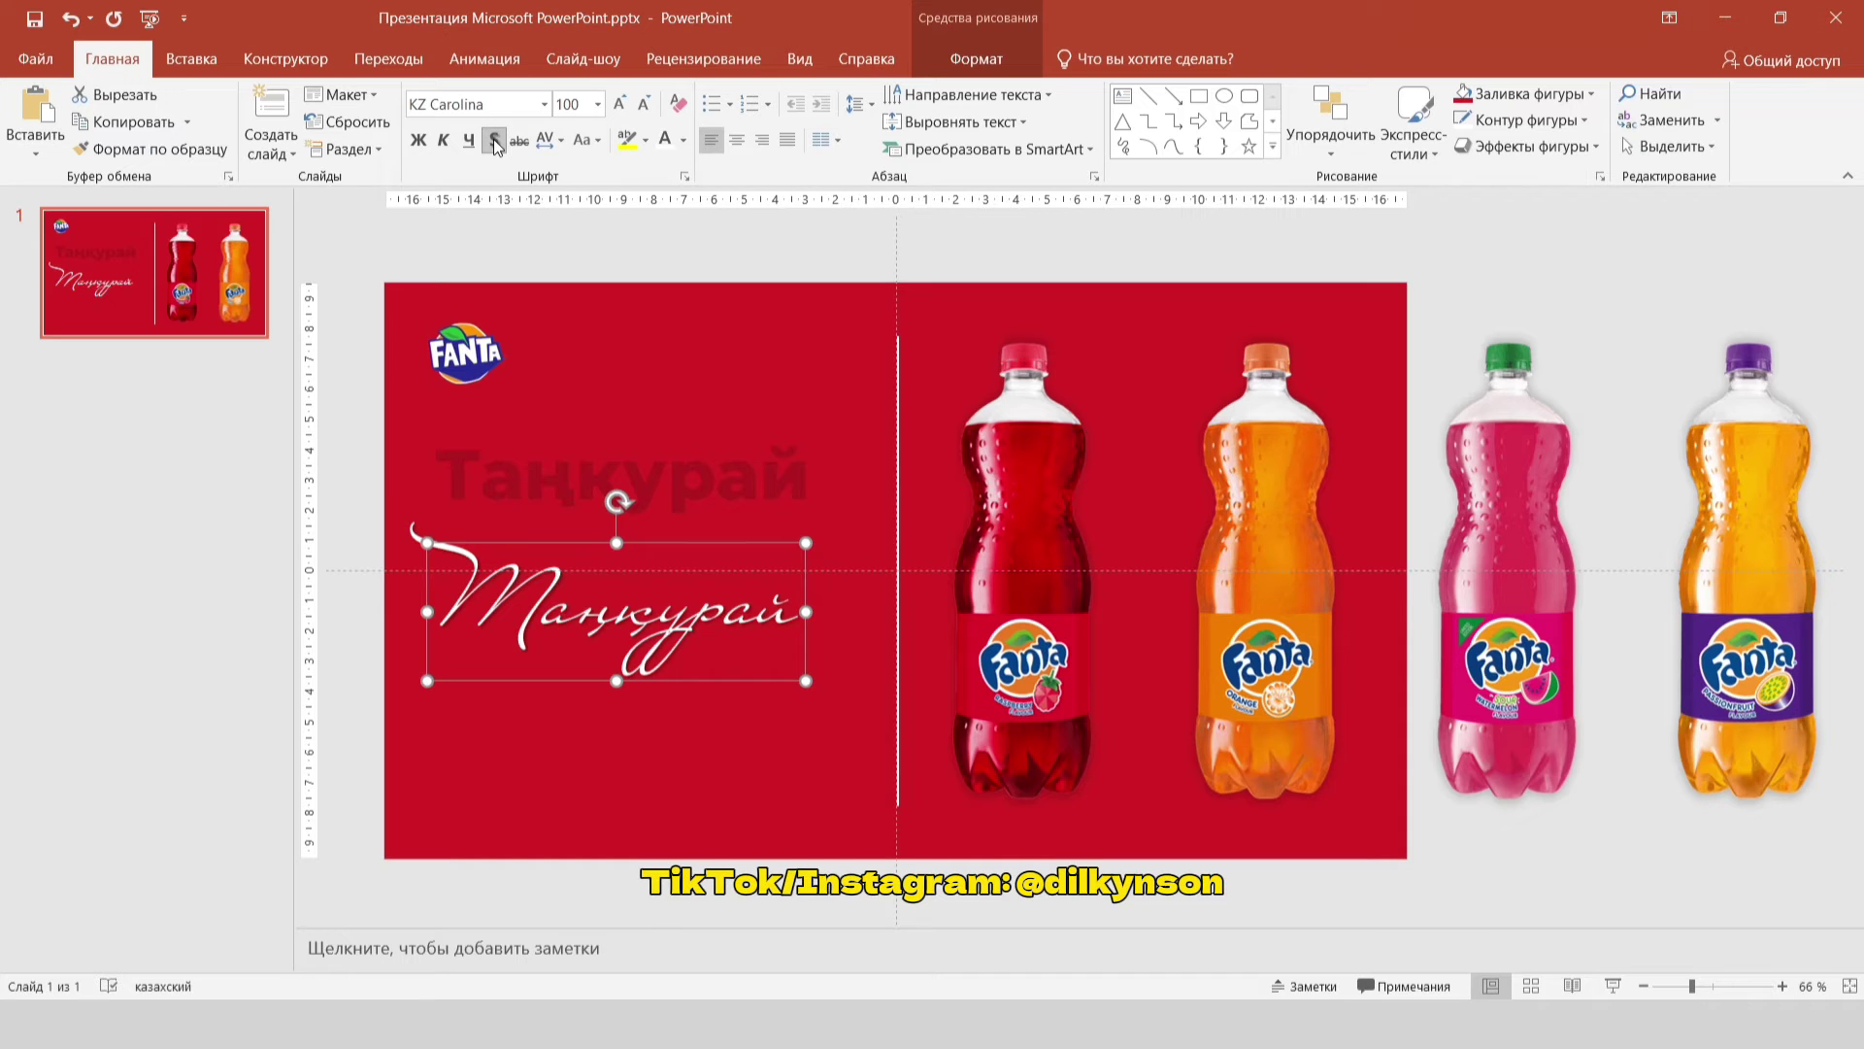
# Step: Lowercase the copy's first letter to 'т' and place it over the bold heading
pyautogui.moveTo(647, 695); pyautogui.dragTo(640, 566)
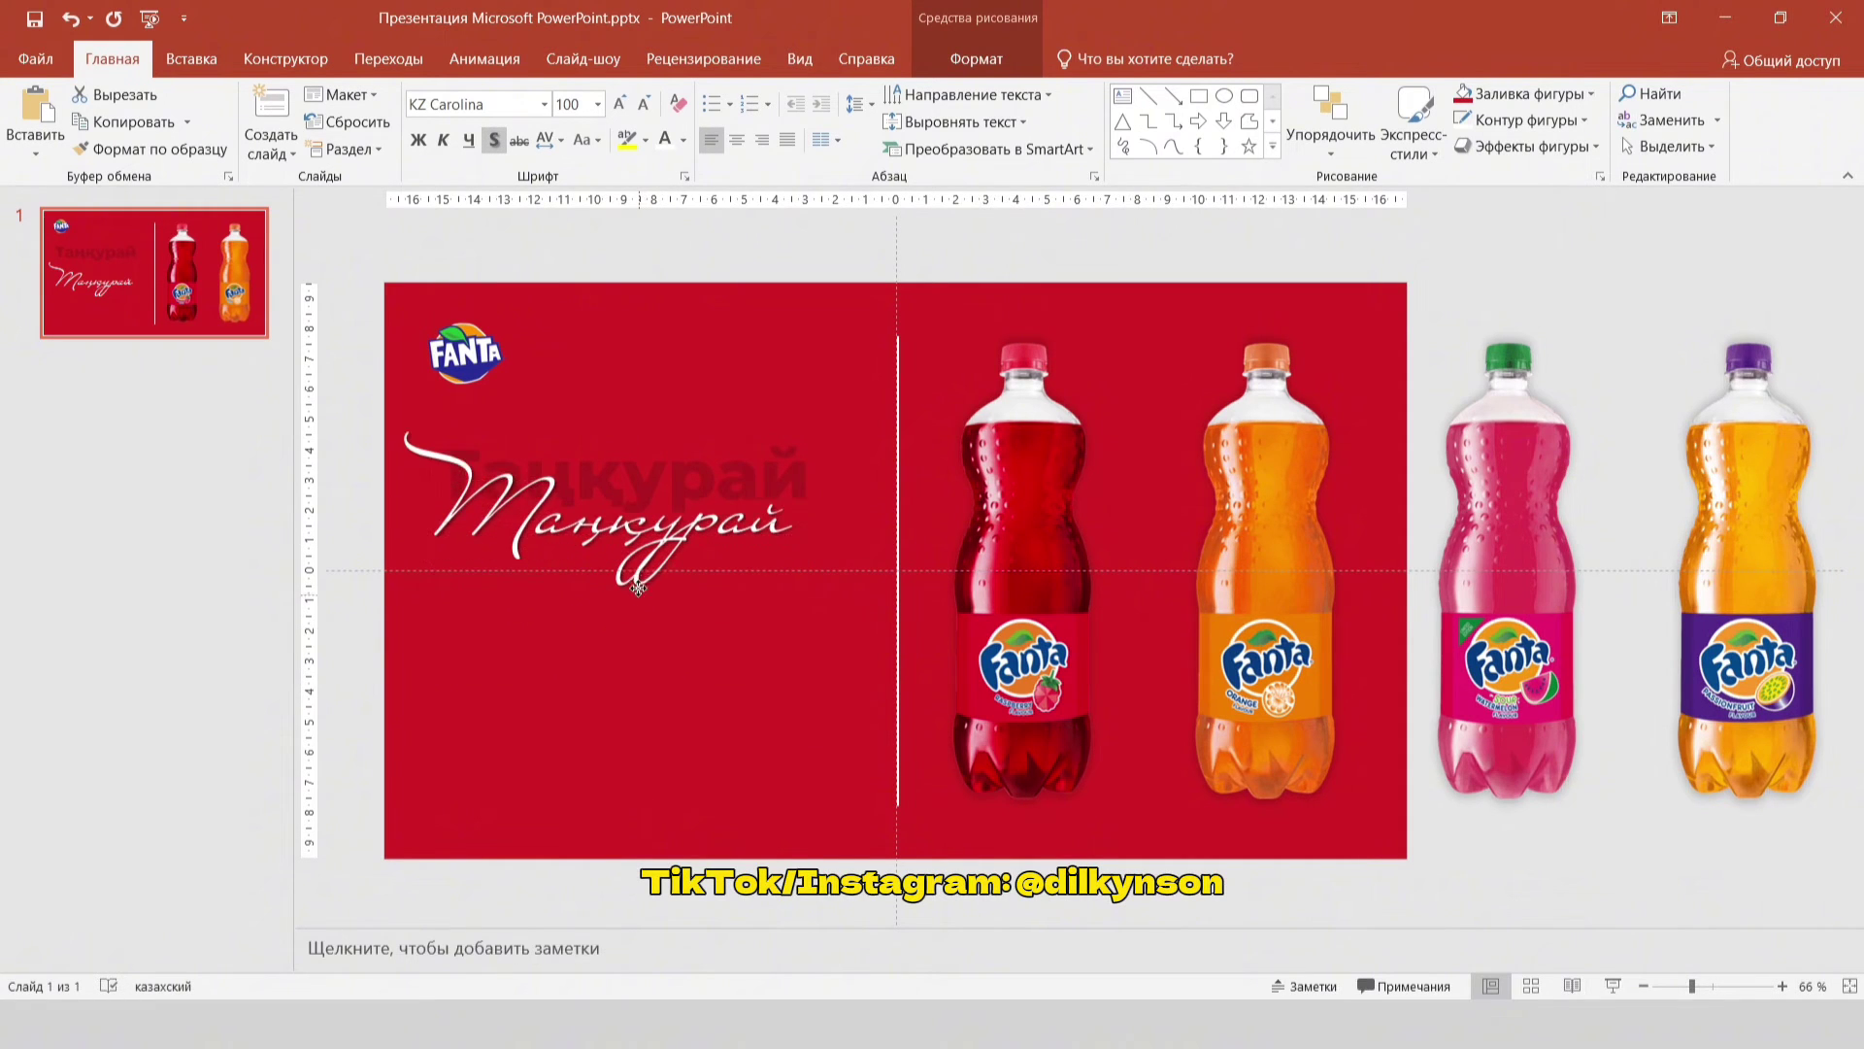
pyautogui.click(529, 484)
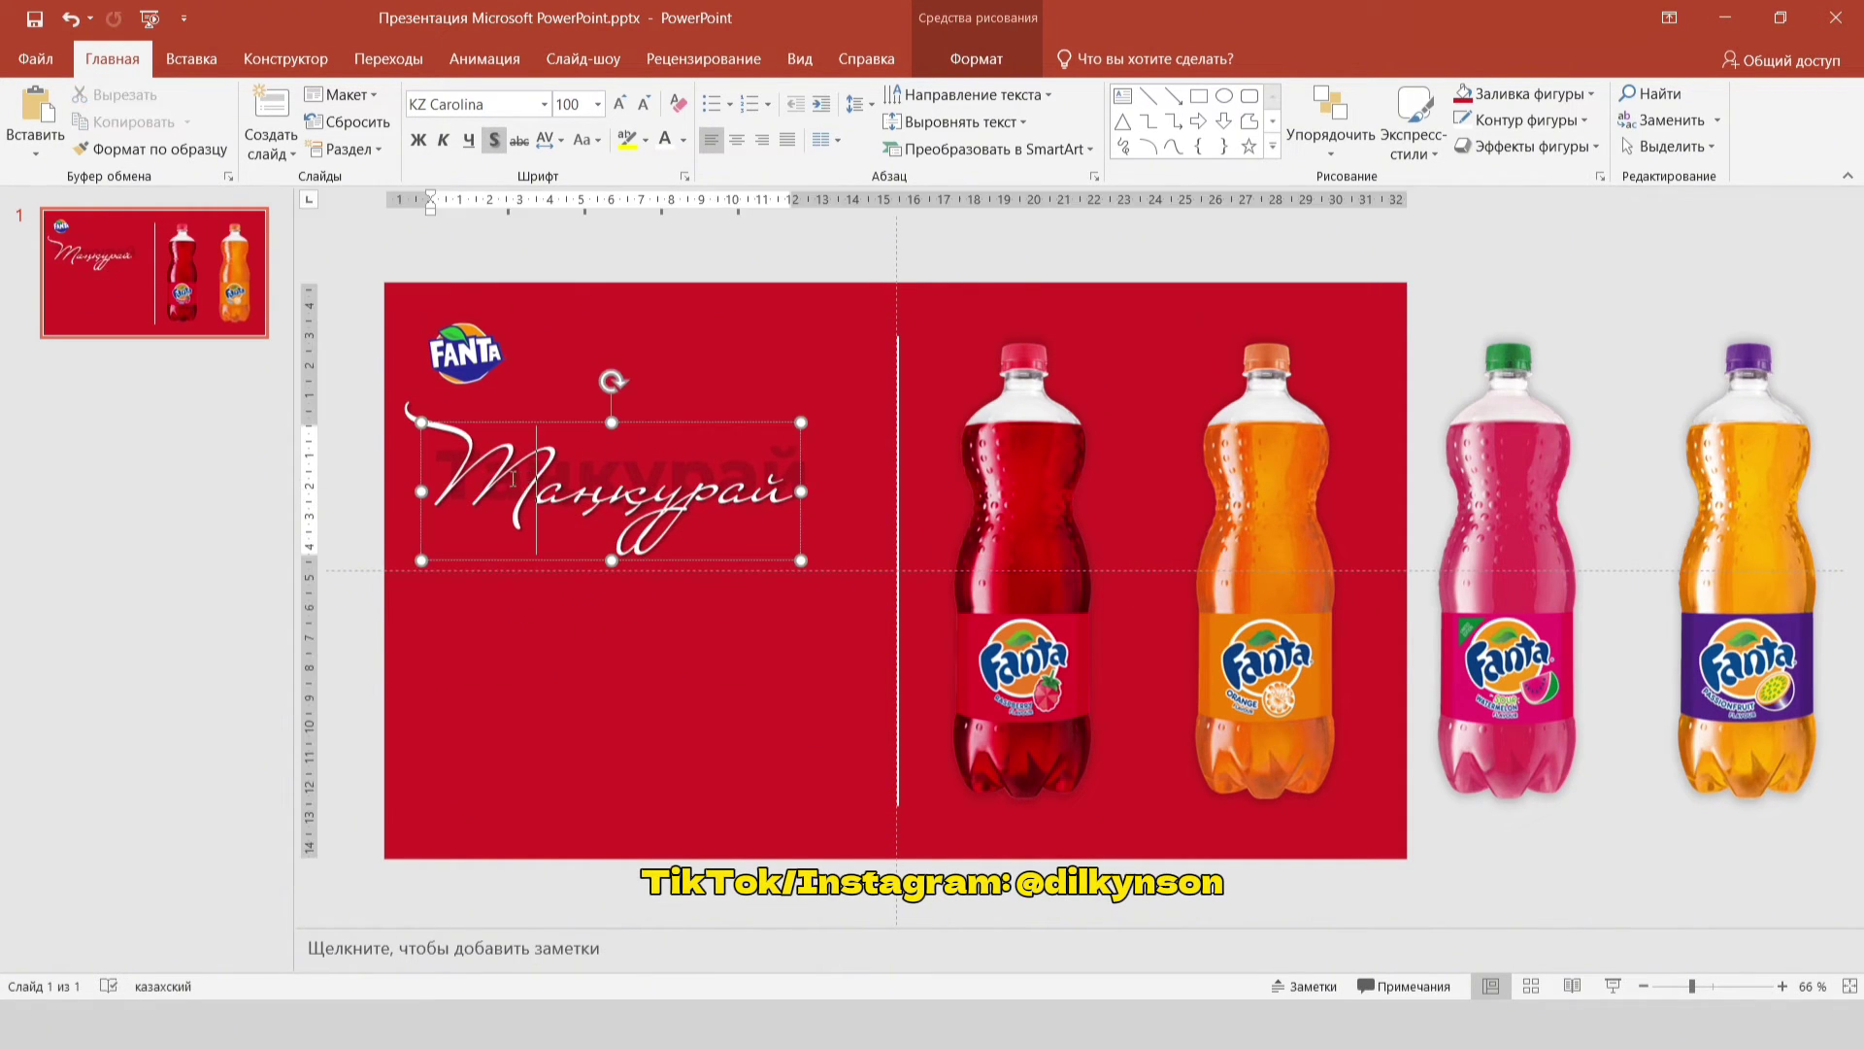
pyautogui.moveTo(530, 484); pyautogui.dragTo(469, 485)
pyautogui.write('т')
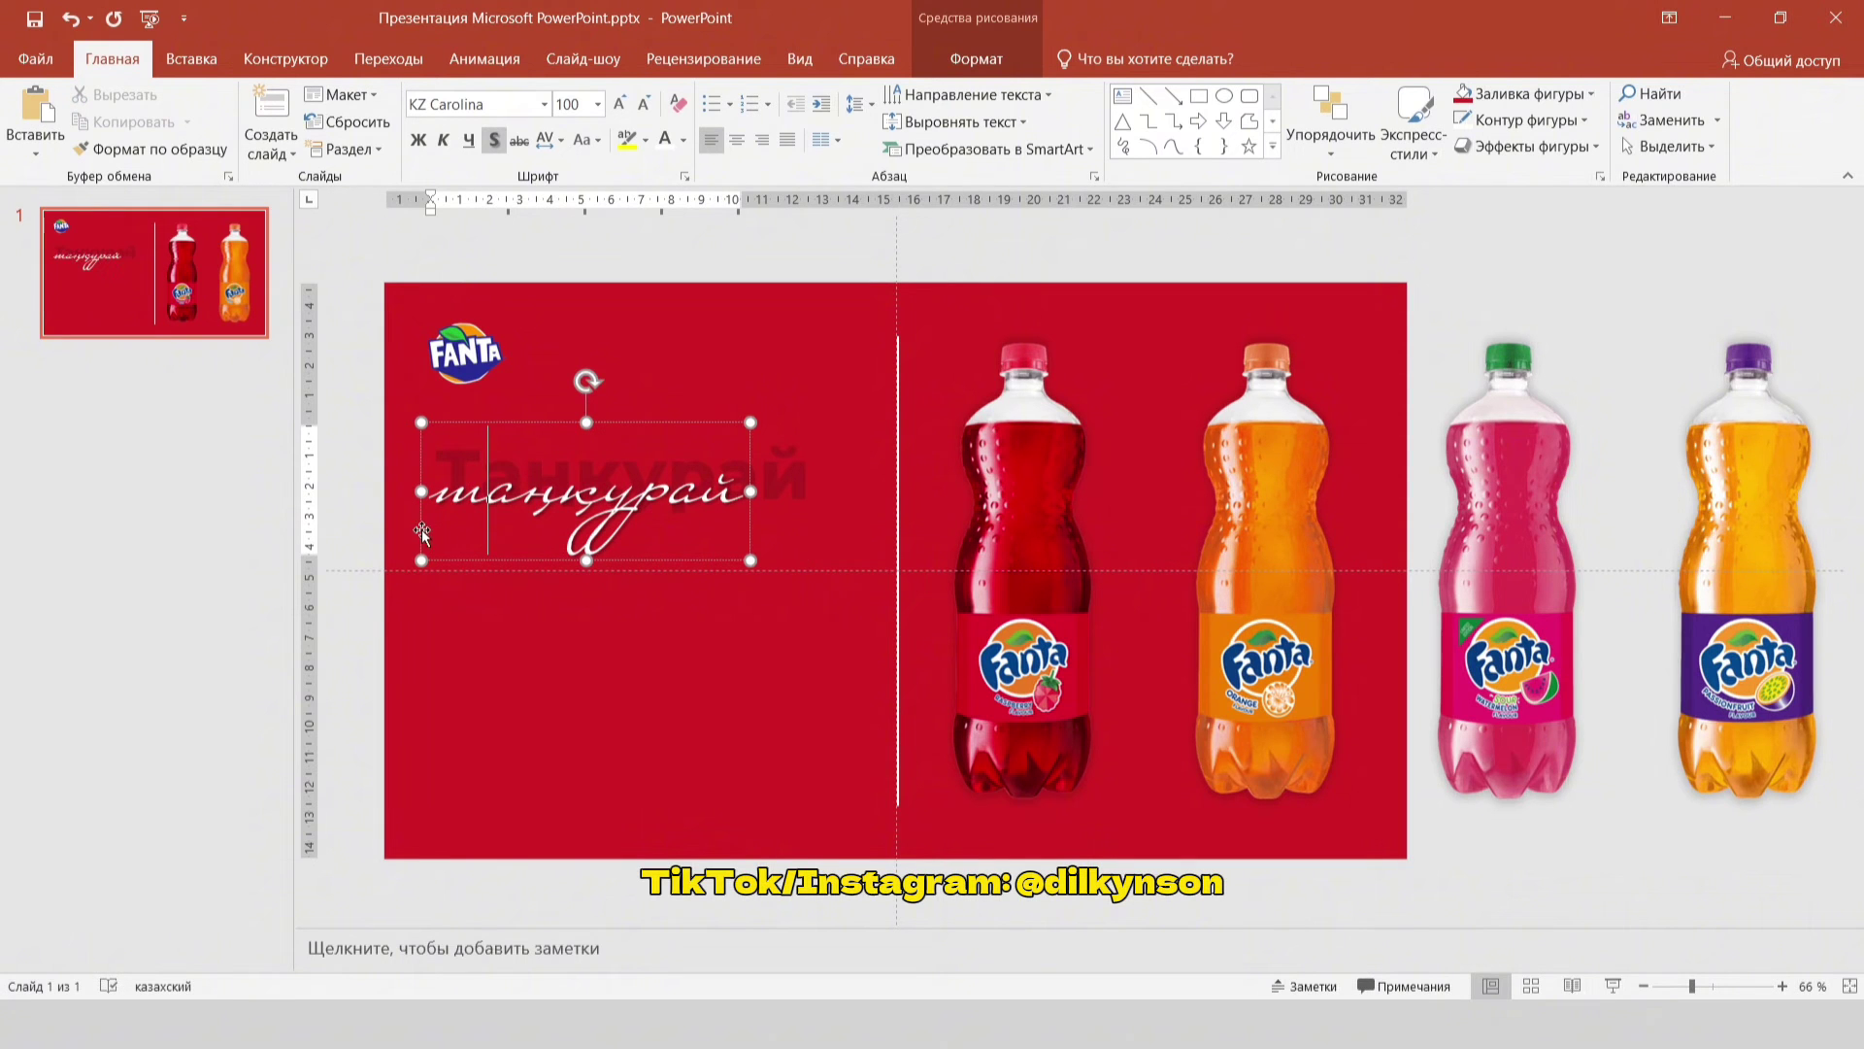
pyautogui.click(419, 528)
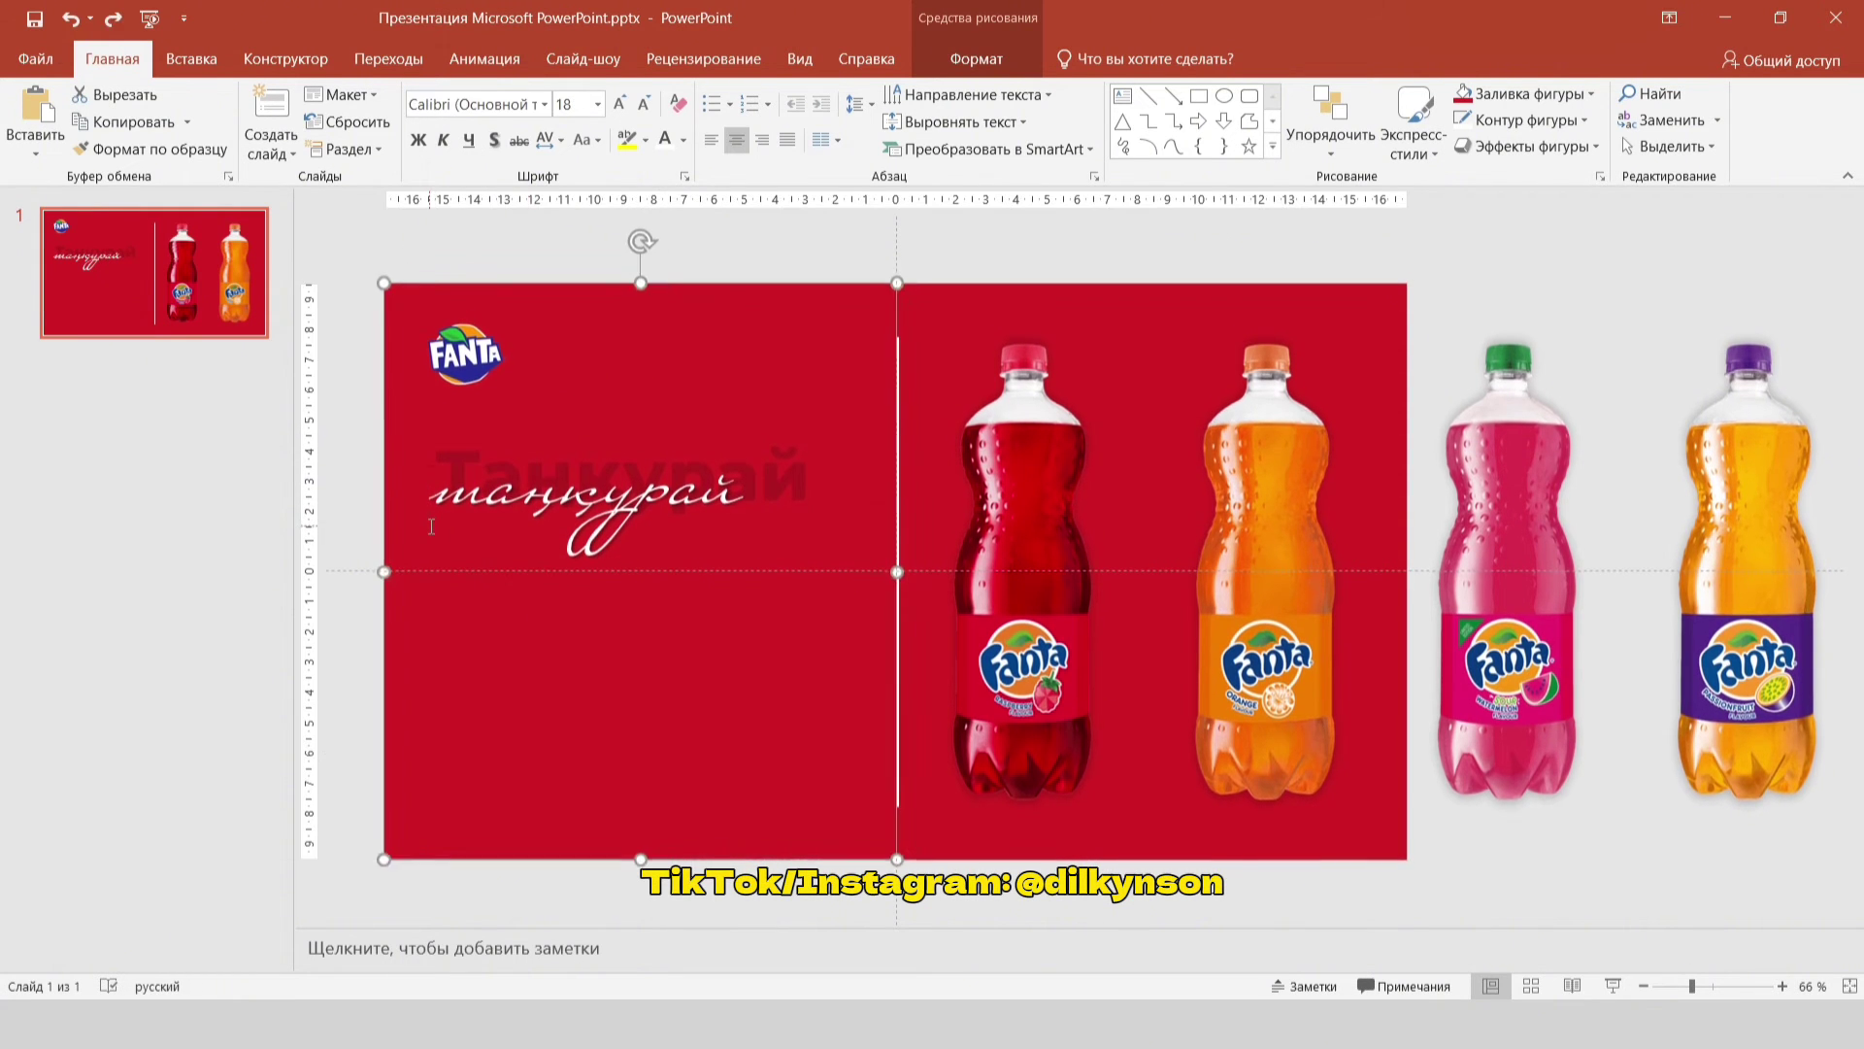
pyautogui.hotkey('ctrl', 'z')
pyautogui.click(424, 507)
pyautogui.moveTo(423, 518); pyautogui.dragTo(447, 513)
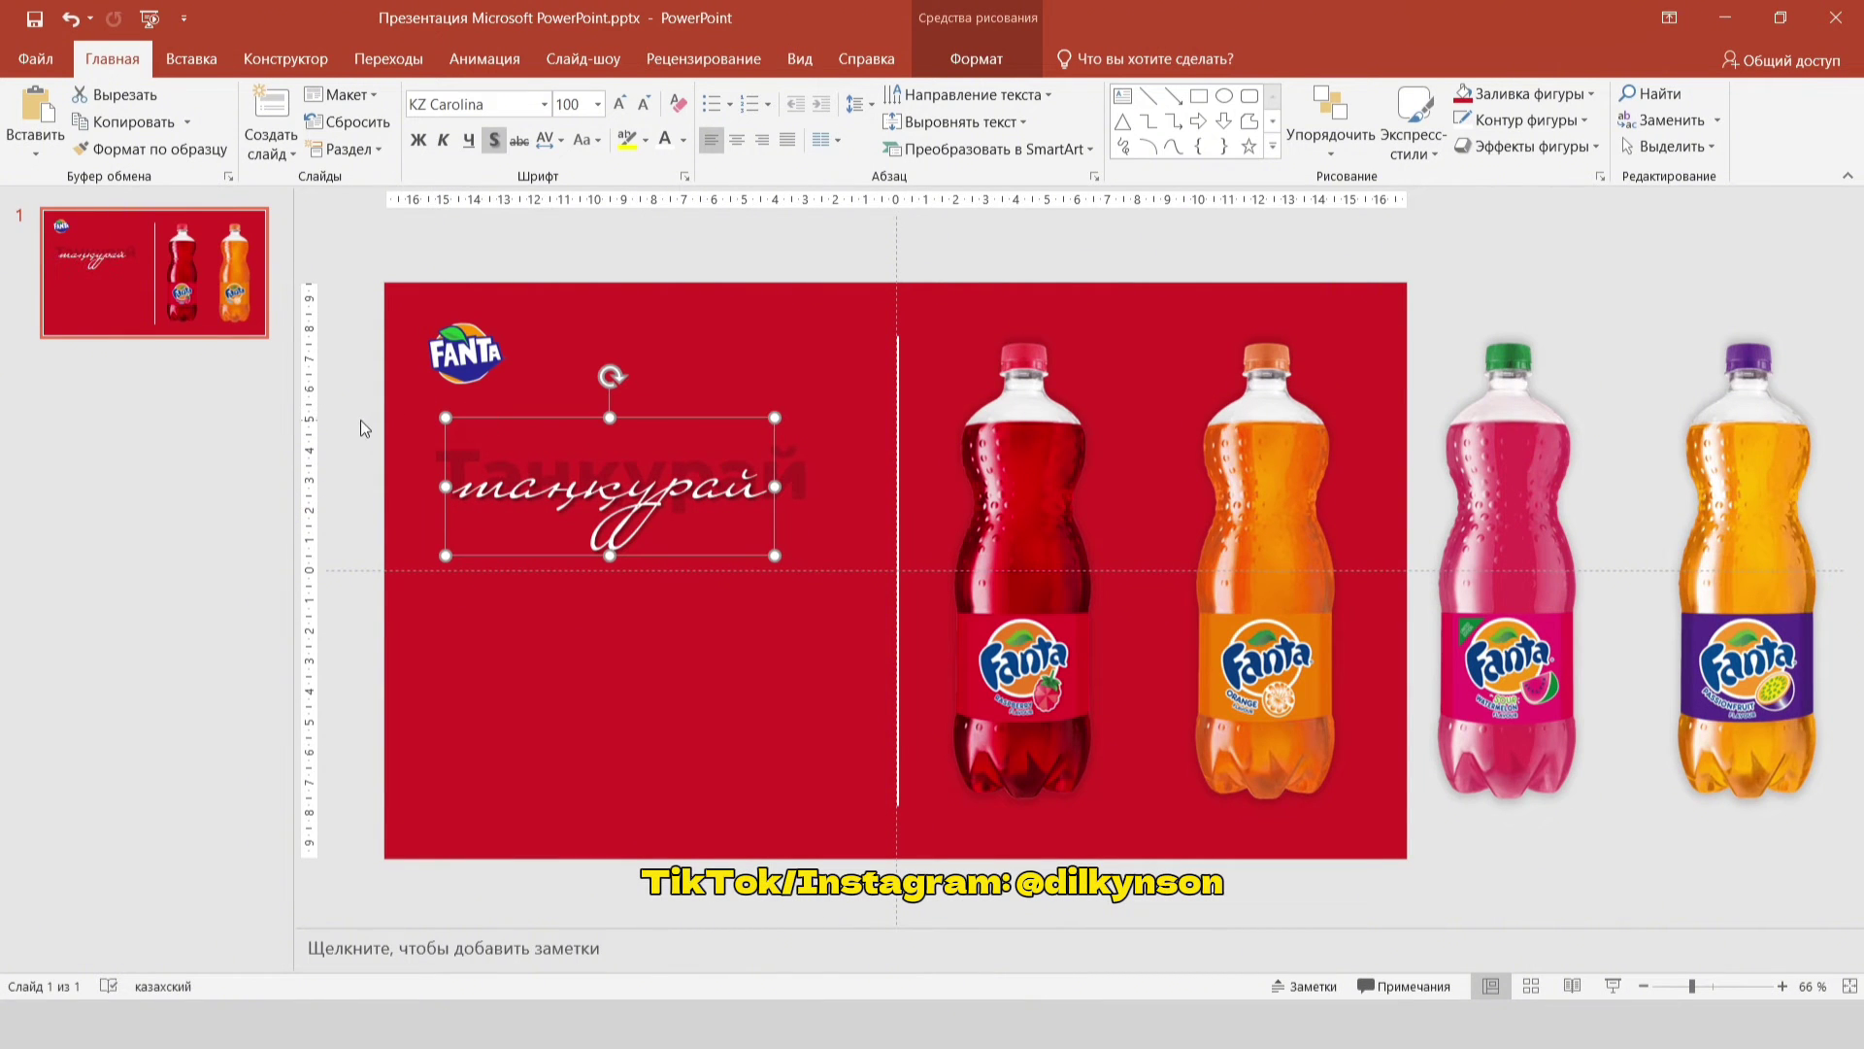
# Step: Align the script heading and the faded heading on their centres and middles
pyautogui.moveTo(350, 406); pyautogui.dragTo(914, 623)
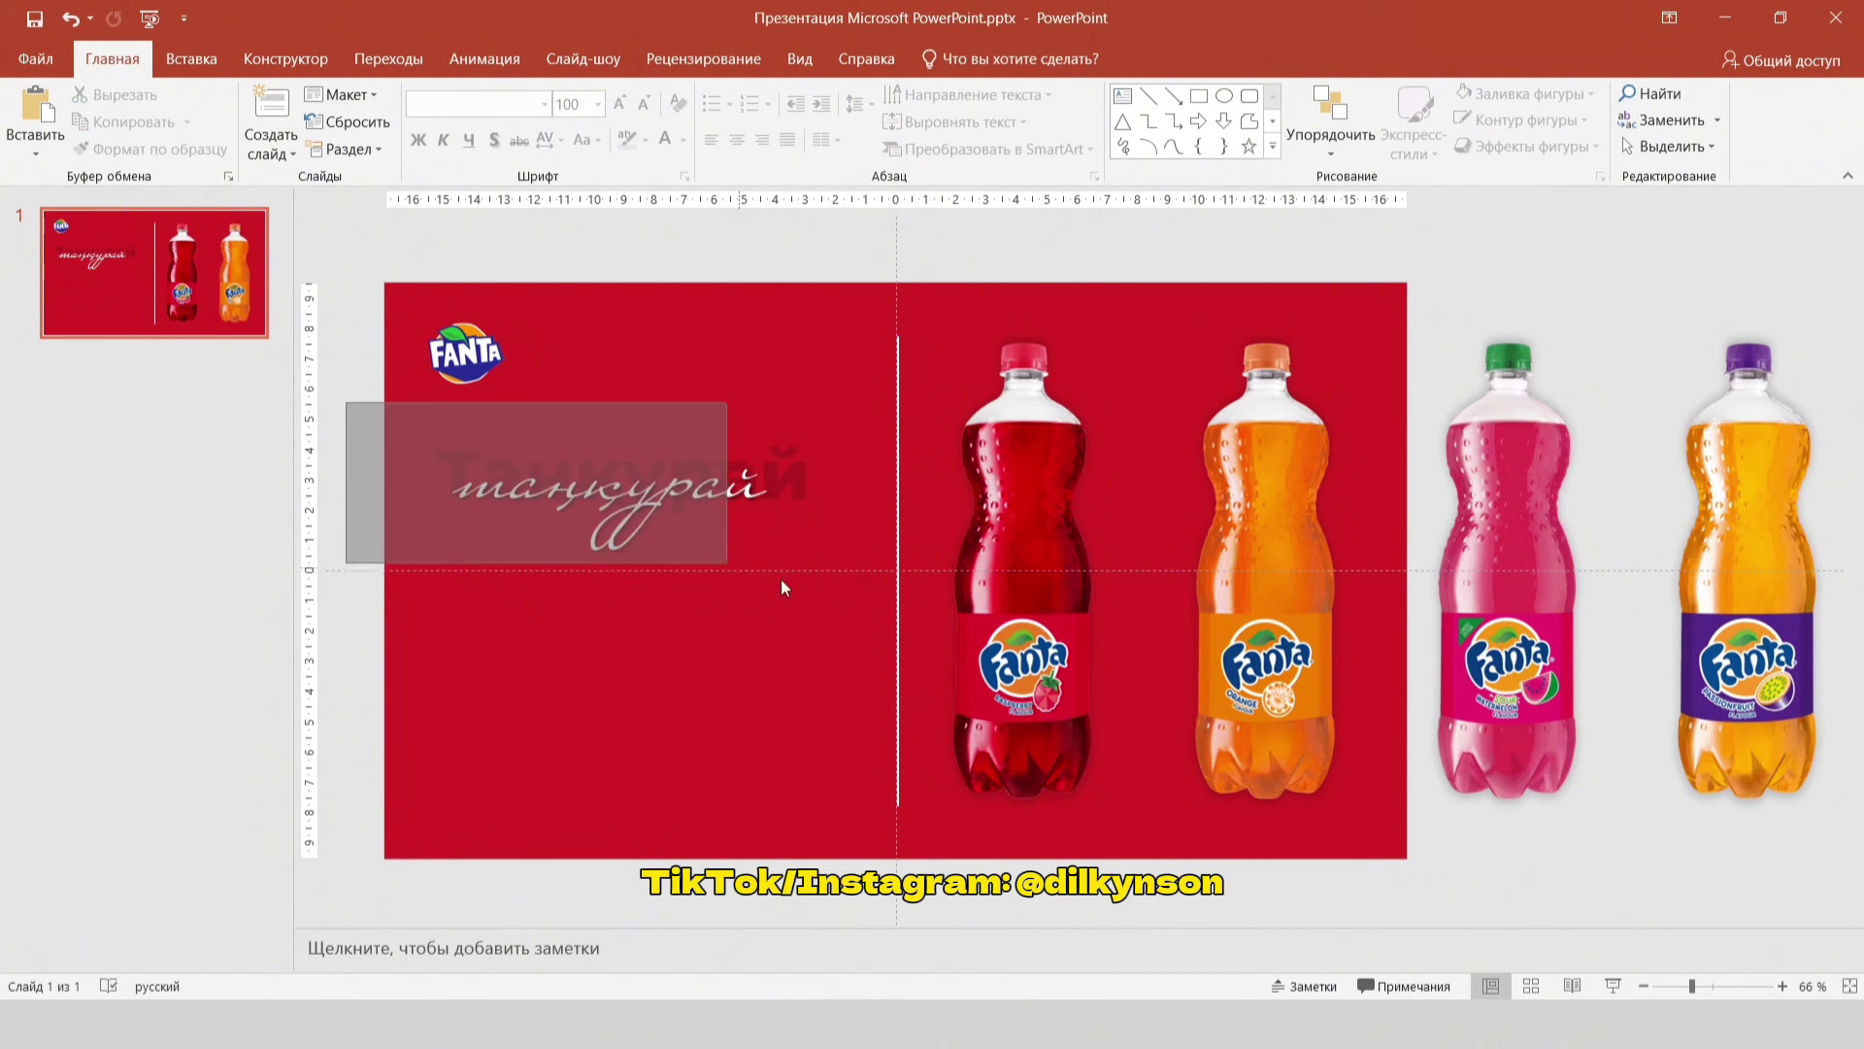
pyautogui.click(976, 58)
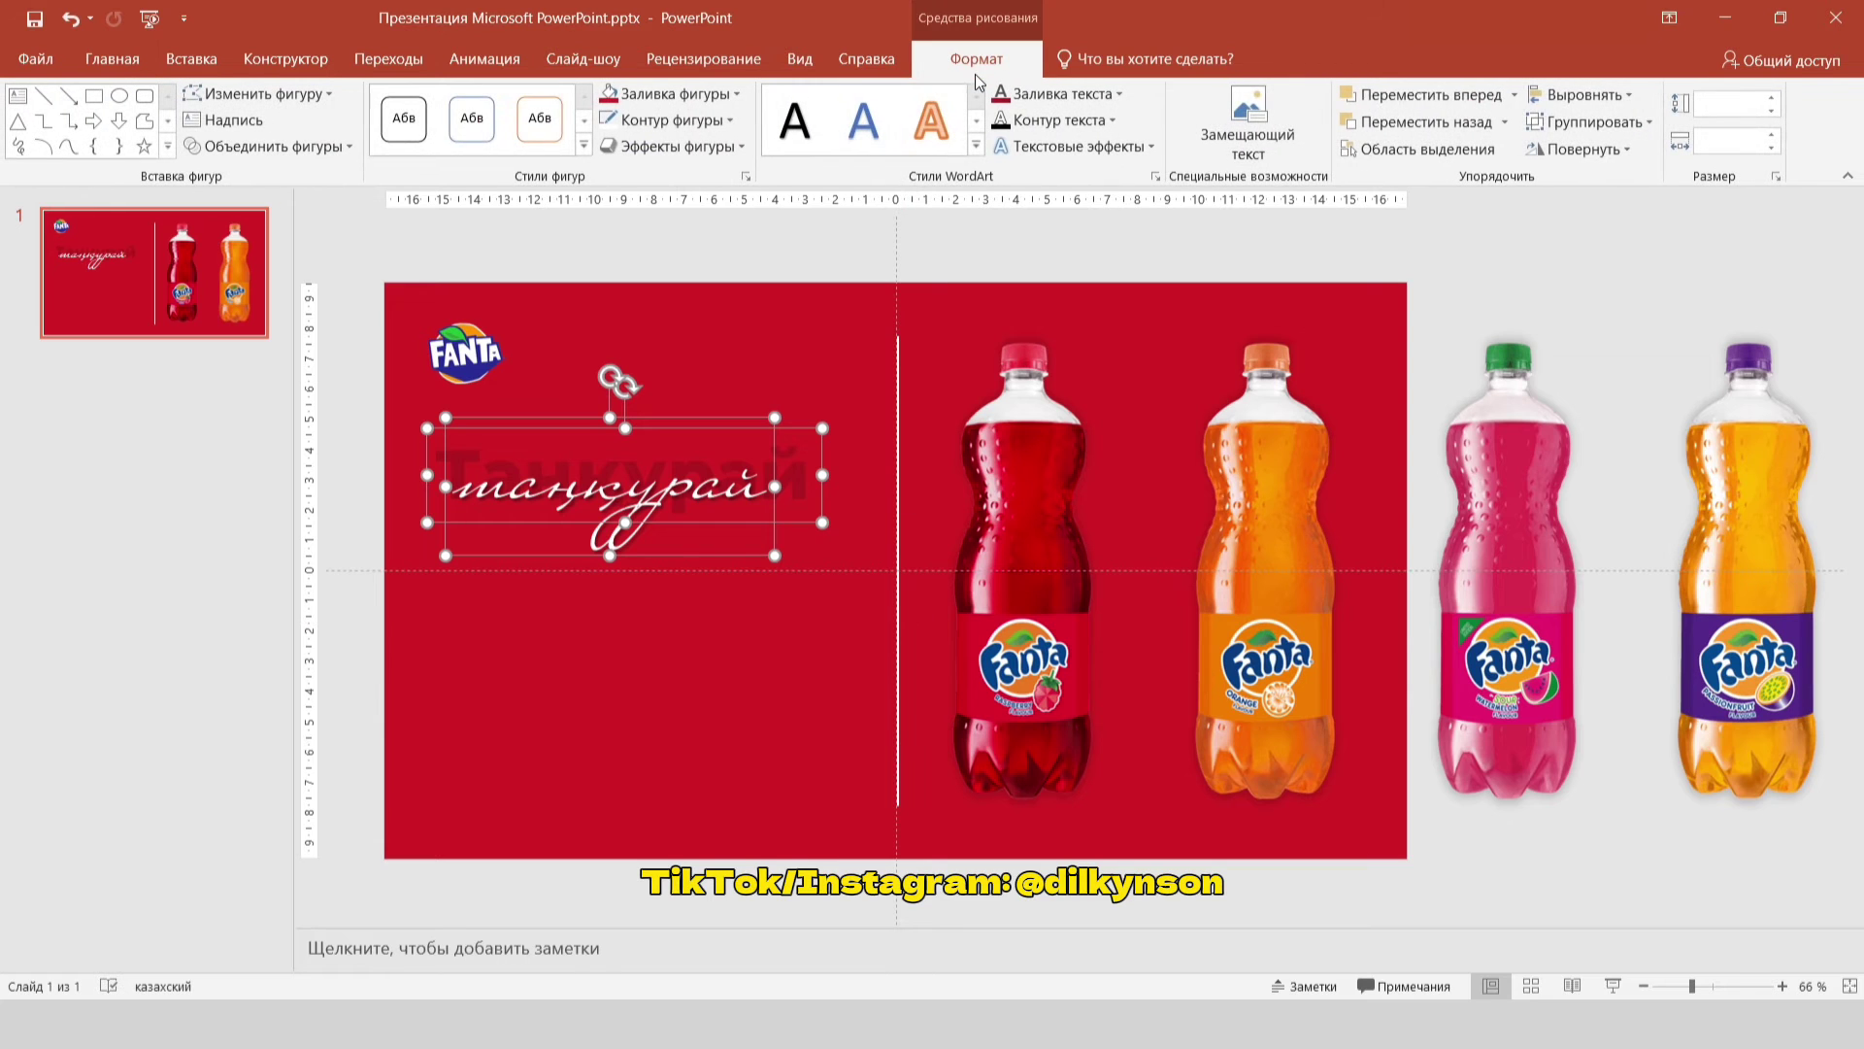
pyautogui.click(1578, 95)
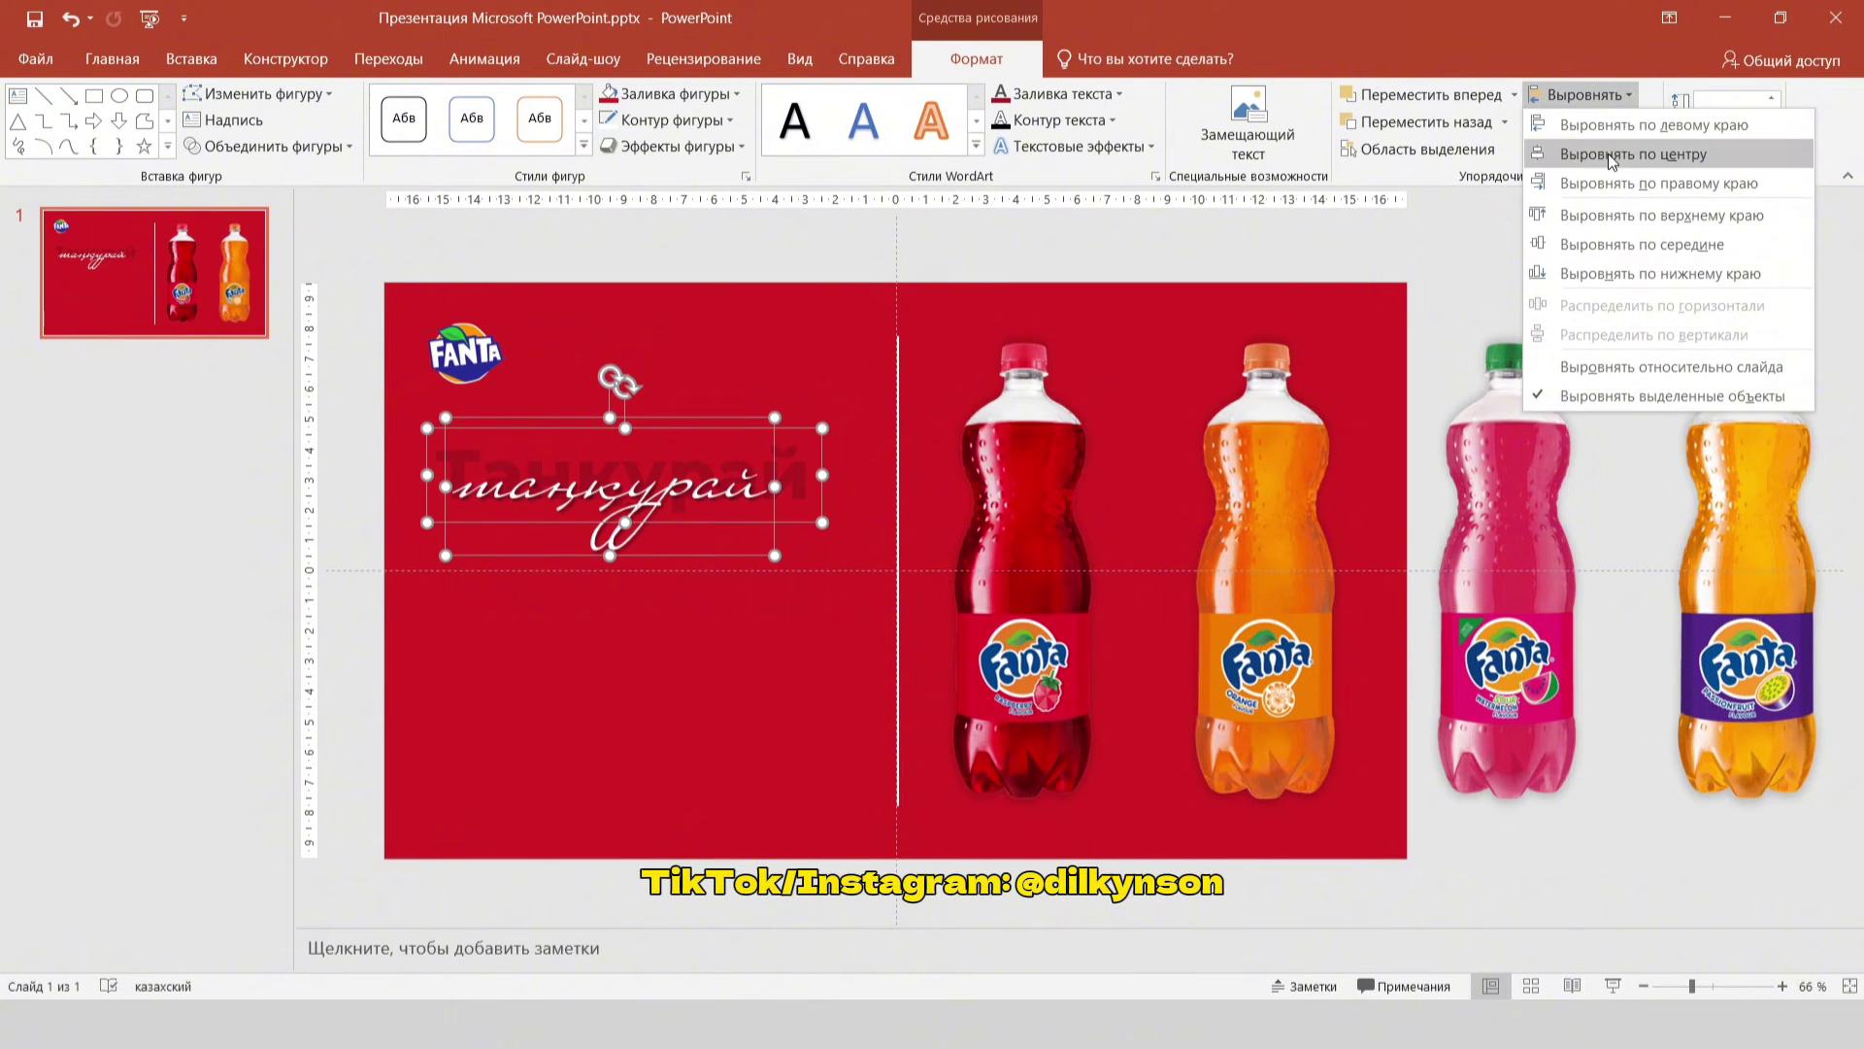
pyautogui.click(1608, 152)
pyautogui.click(1578, 95)
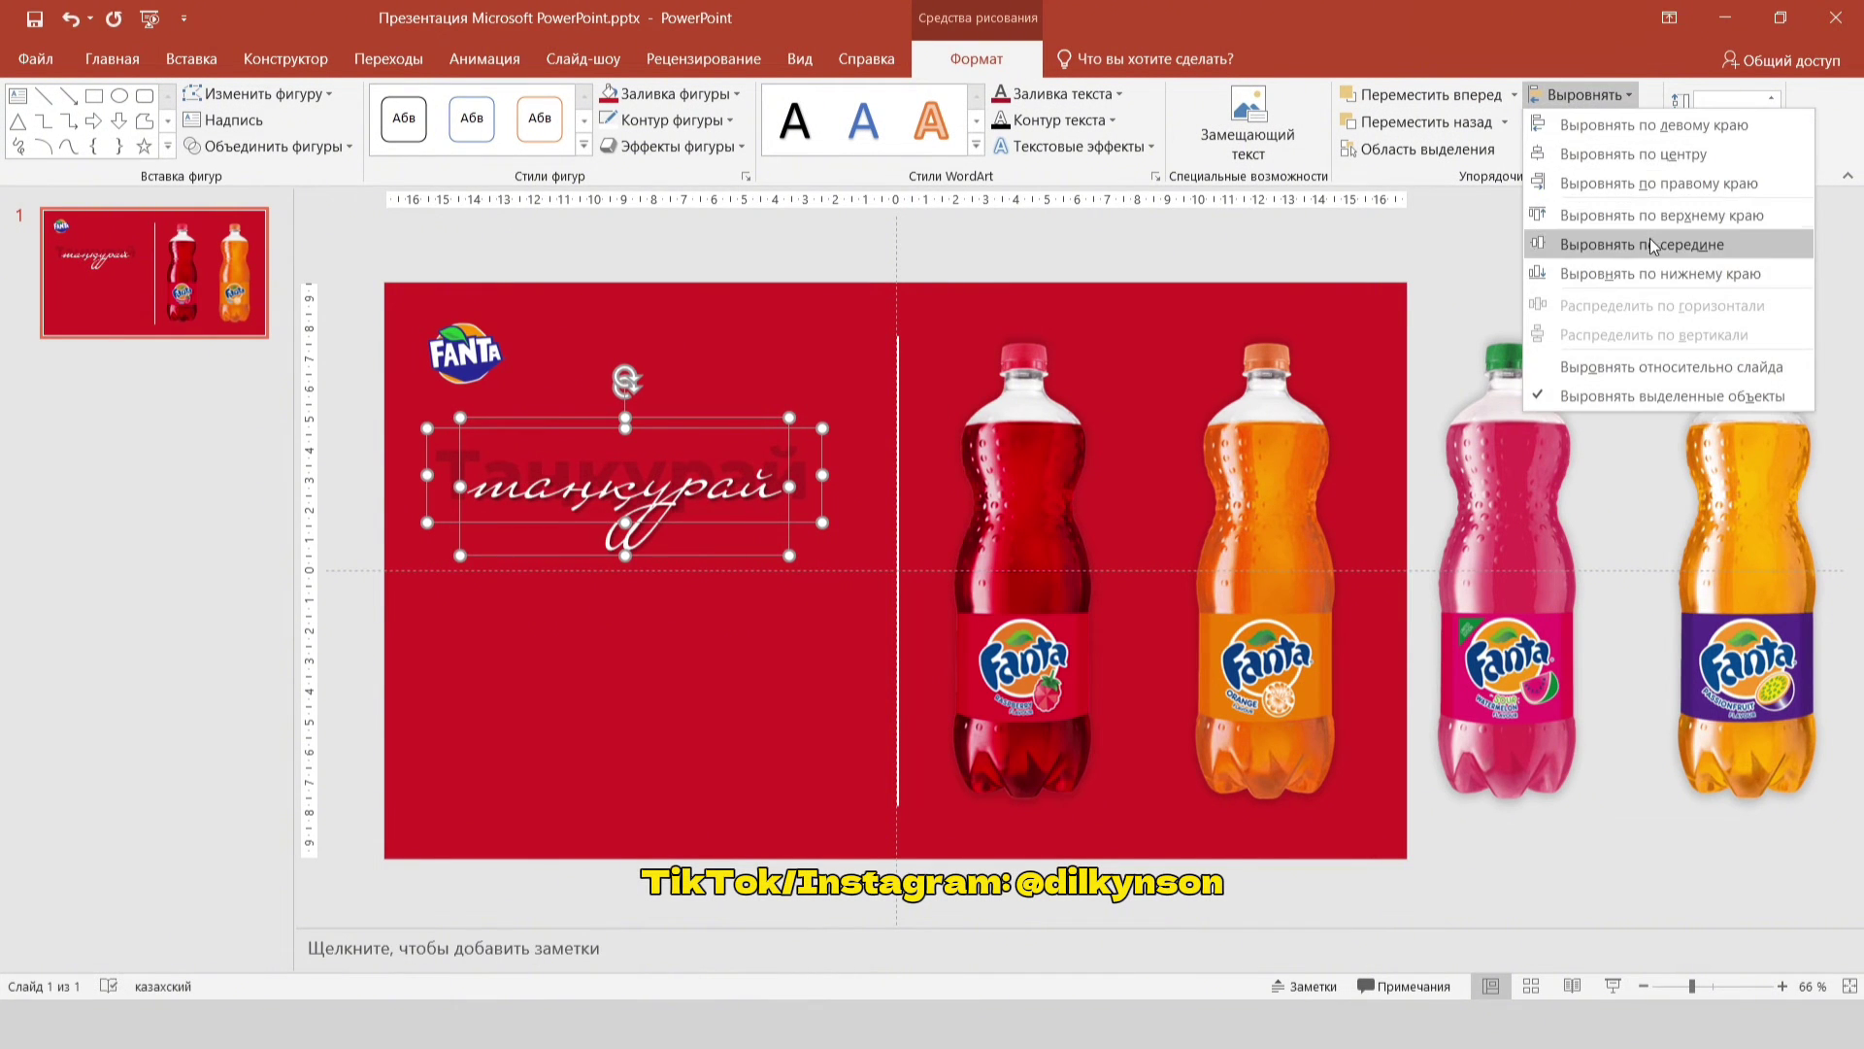
pyautogui.click(1650, 237)
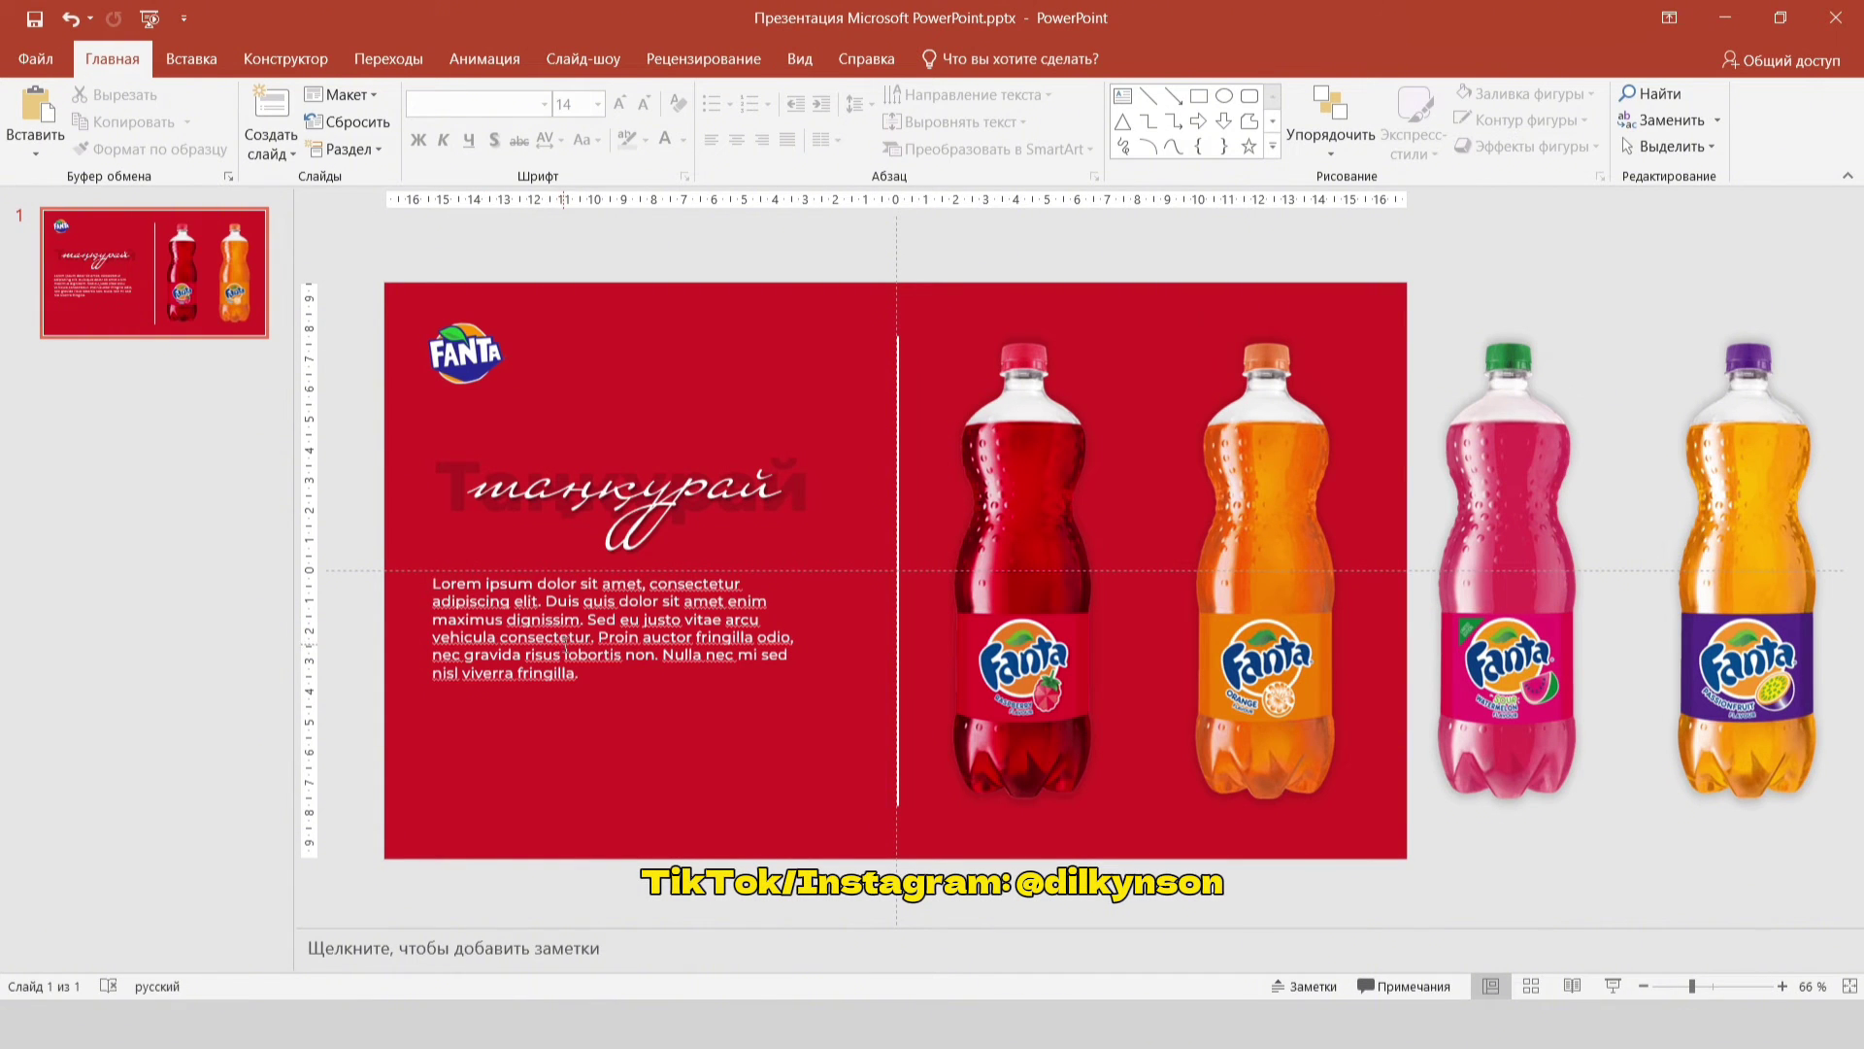
# Step: Duplicate slide 1 to create the second slide
pyautogui.rightClick(114, 239)
pyautogui.click(178, 421)
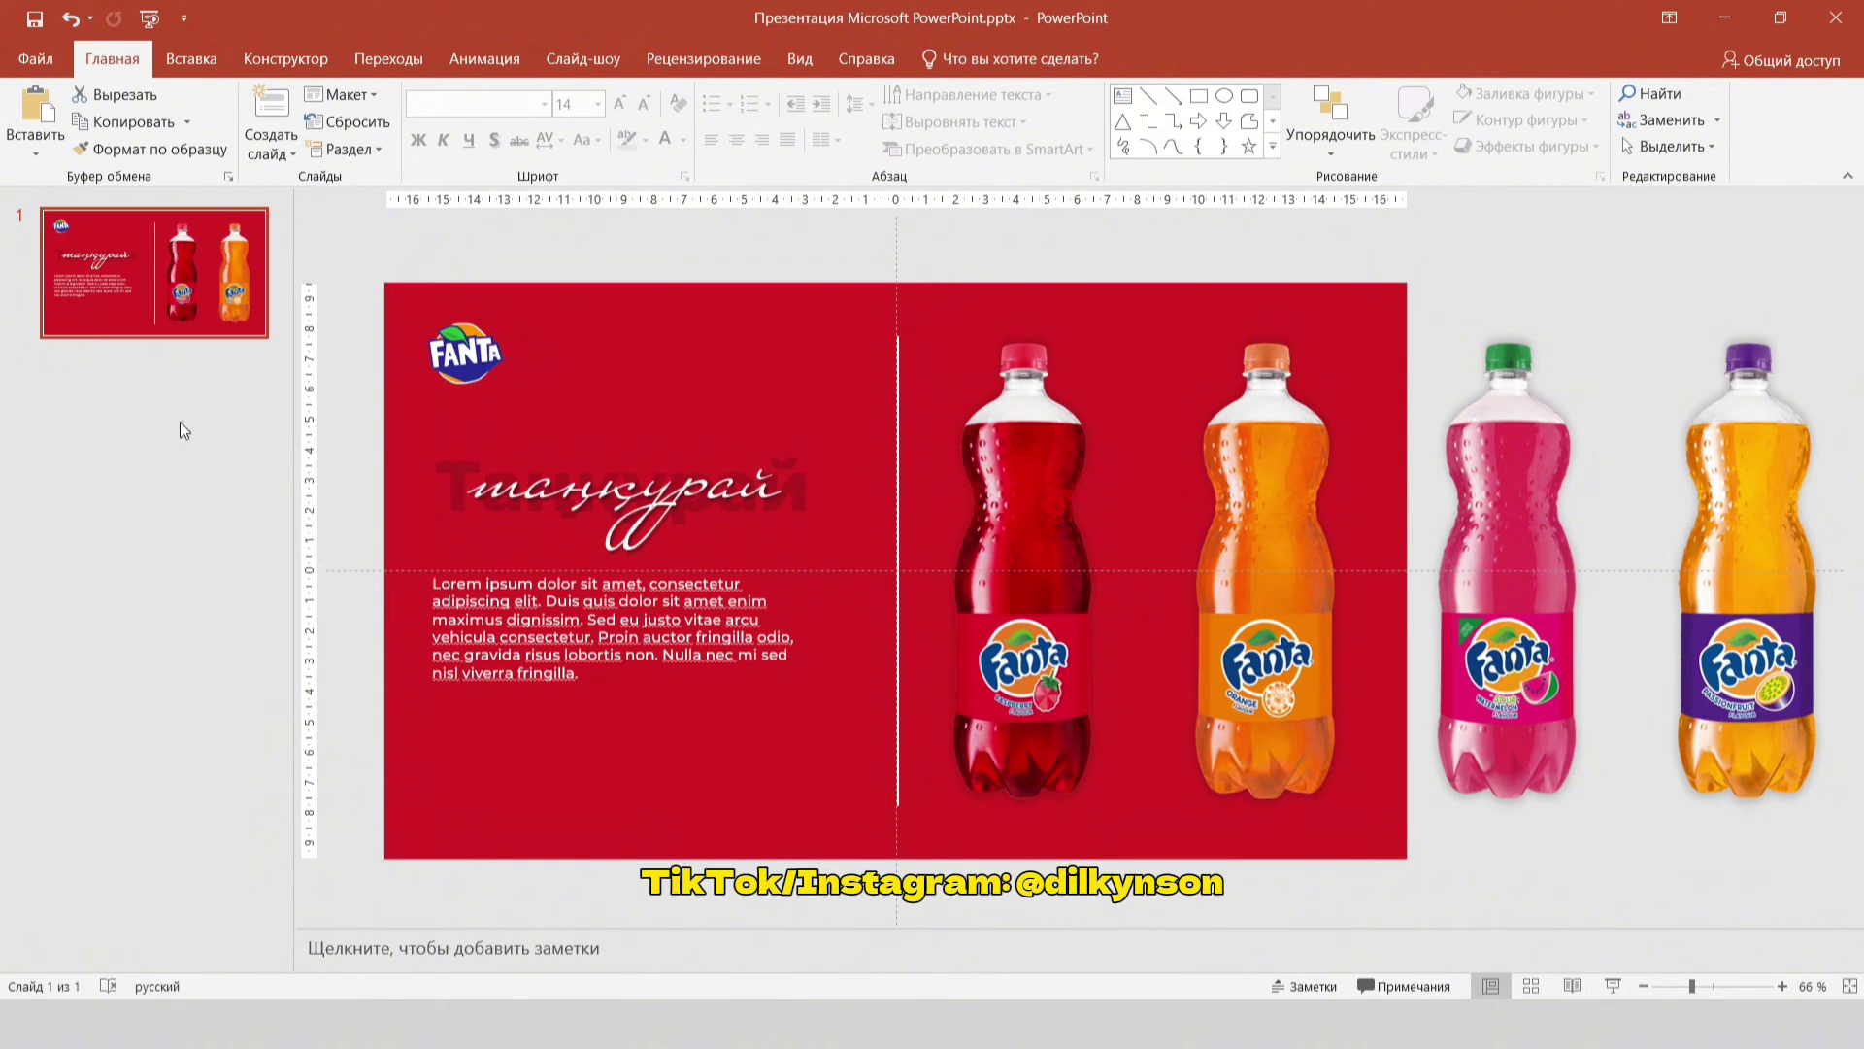
pyautogui.scroll(-2, 551, 456)
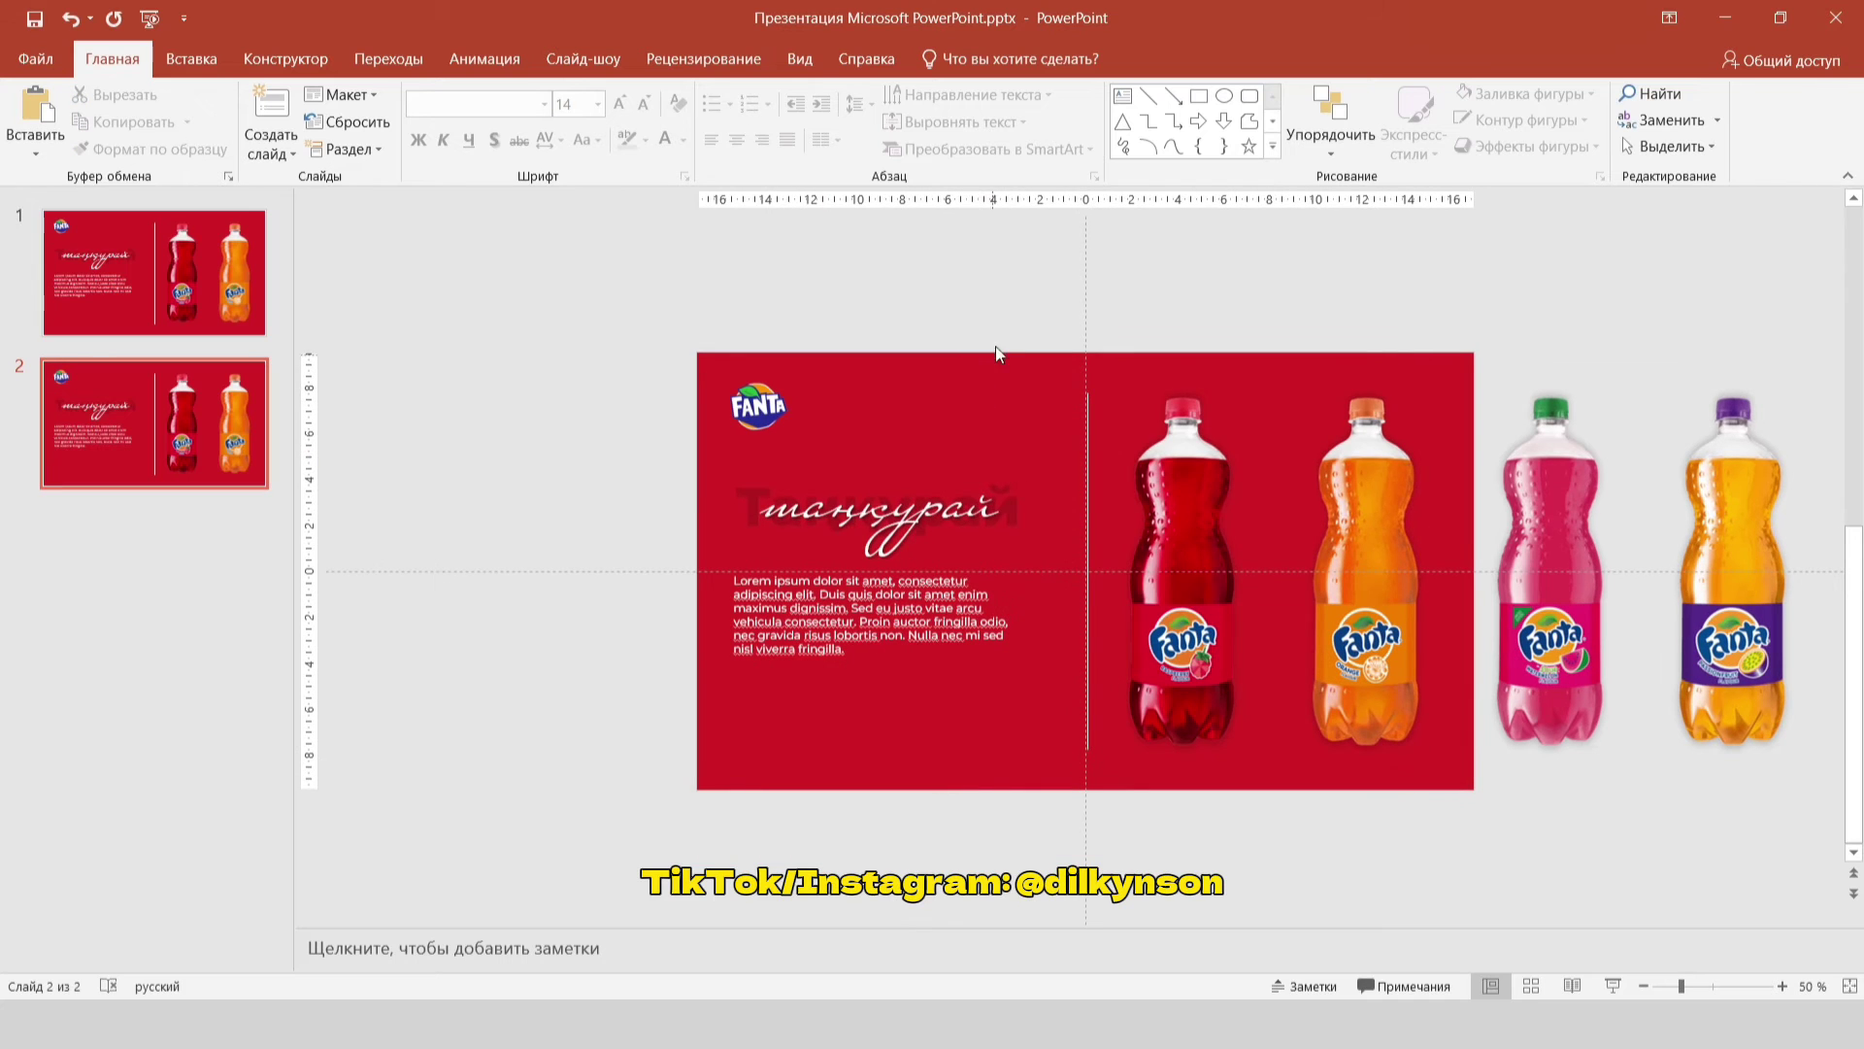
# Step: Shift the four bottles left one bottle's width so orange comes first
pyautogui.moveTo(1092, 284); pyautogui.dragTo(1840, 854)
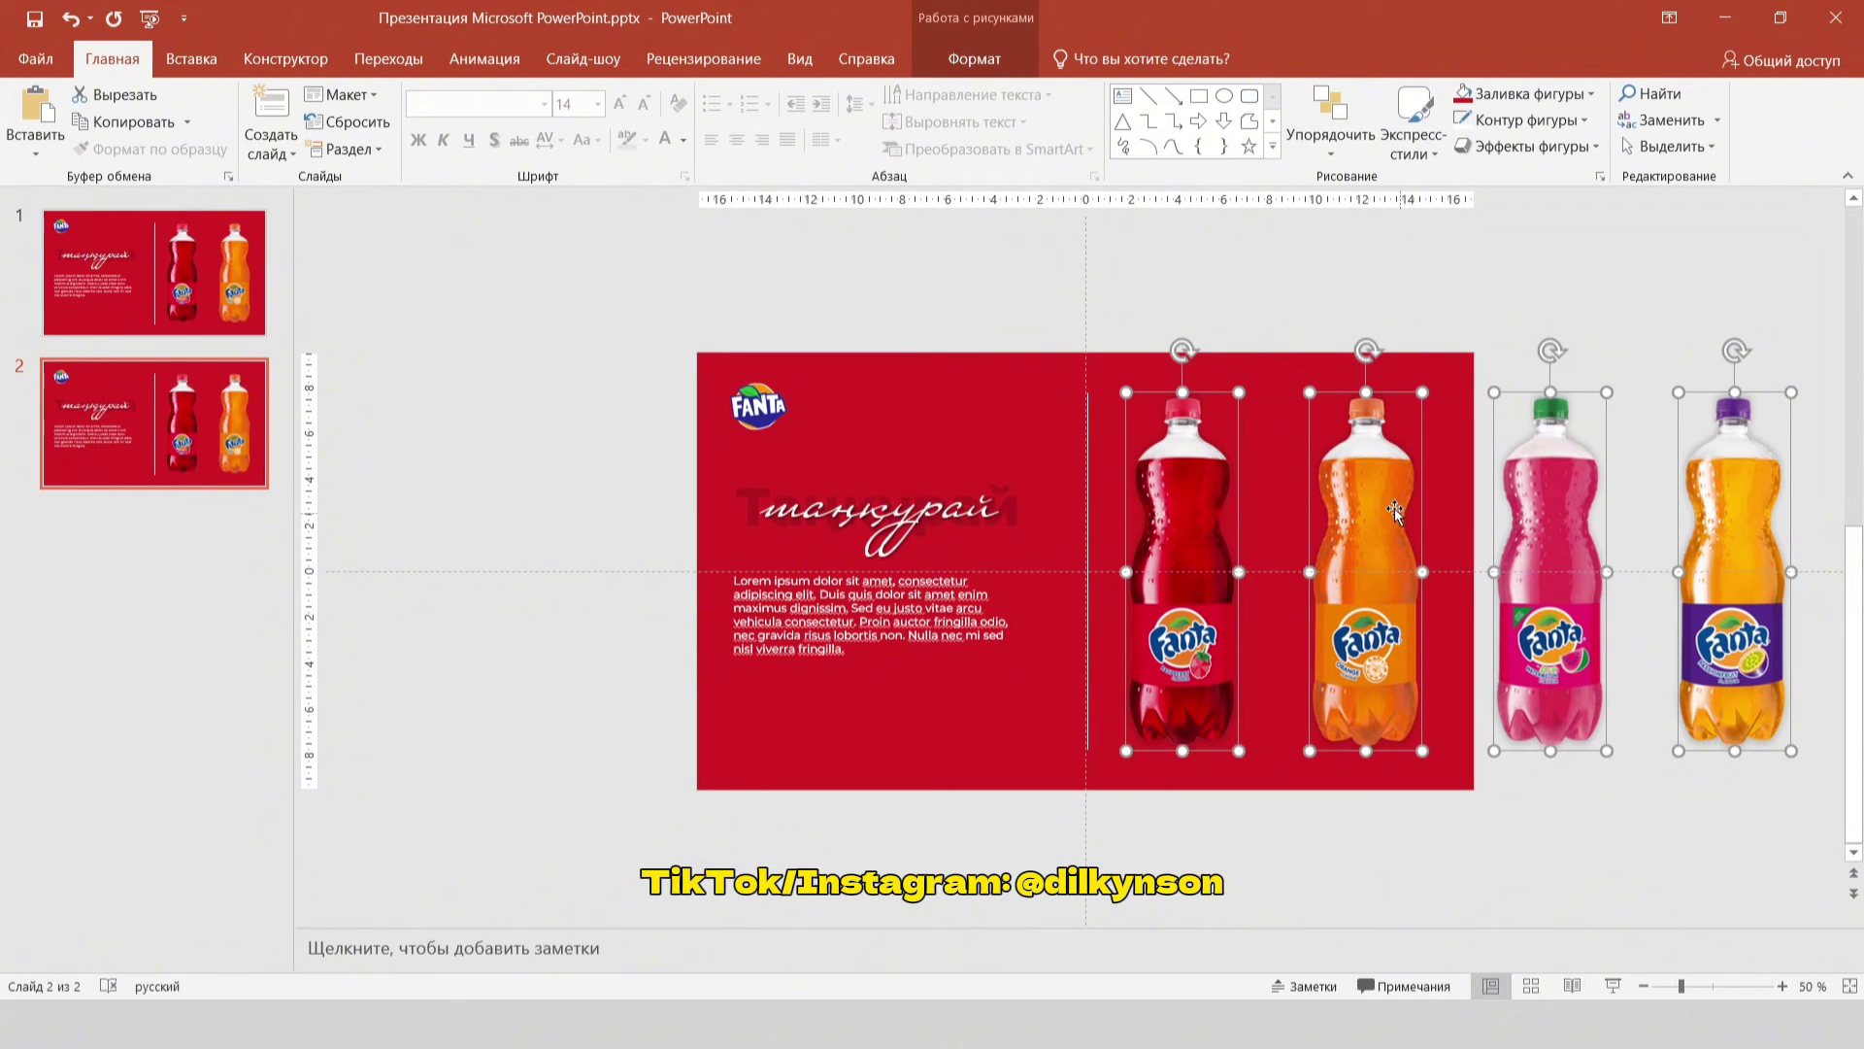
pyautogui.moveTo(1369, 489); pyautogui.dragTo(1192, 521)
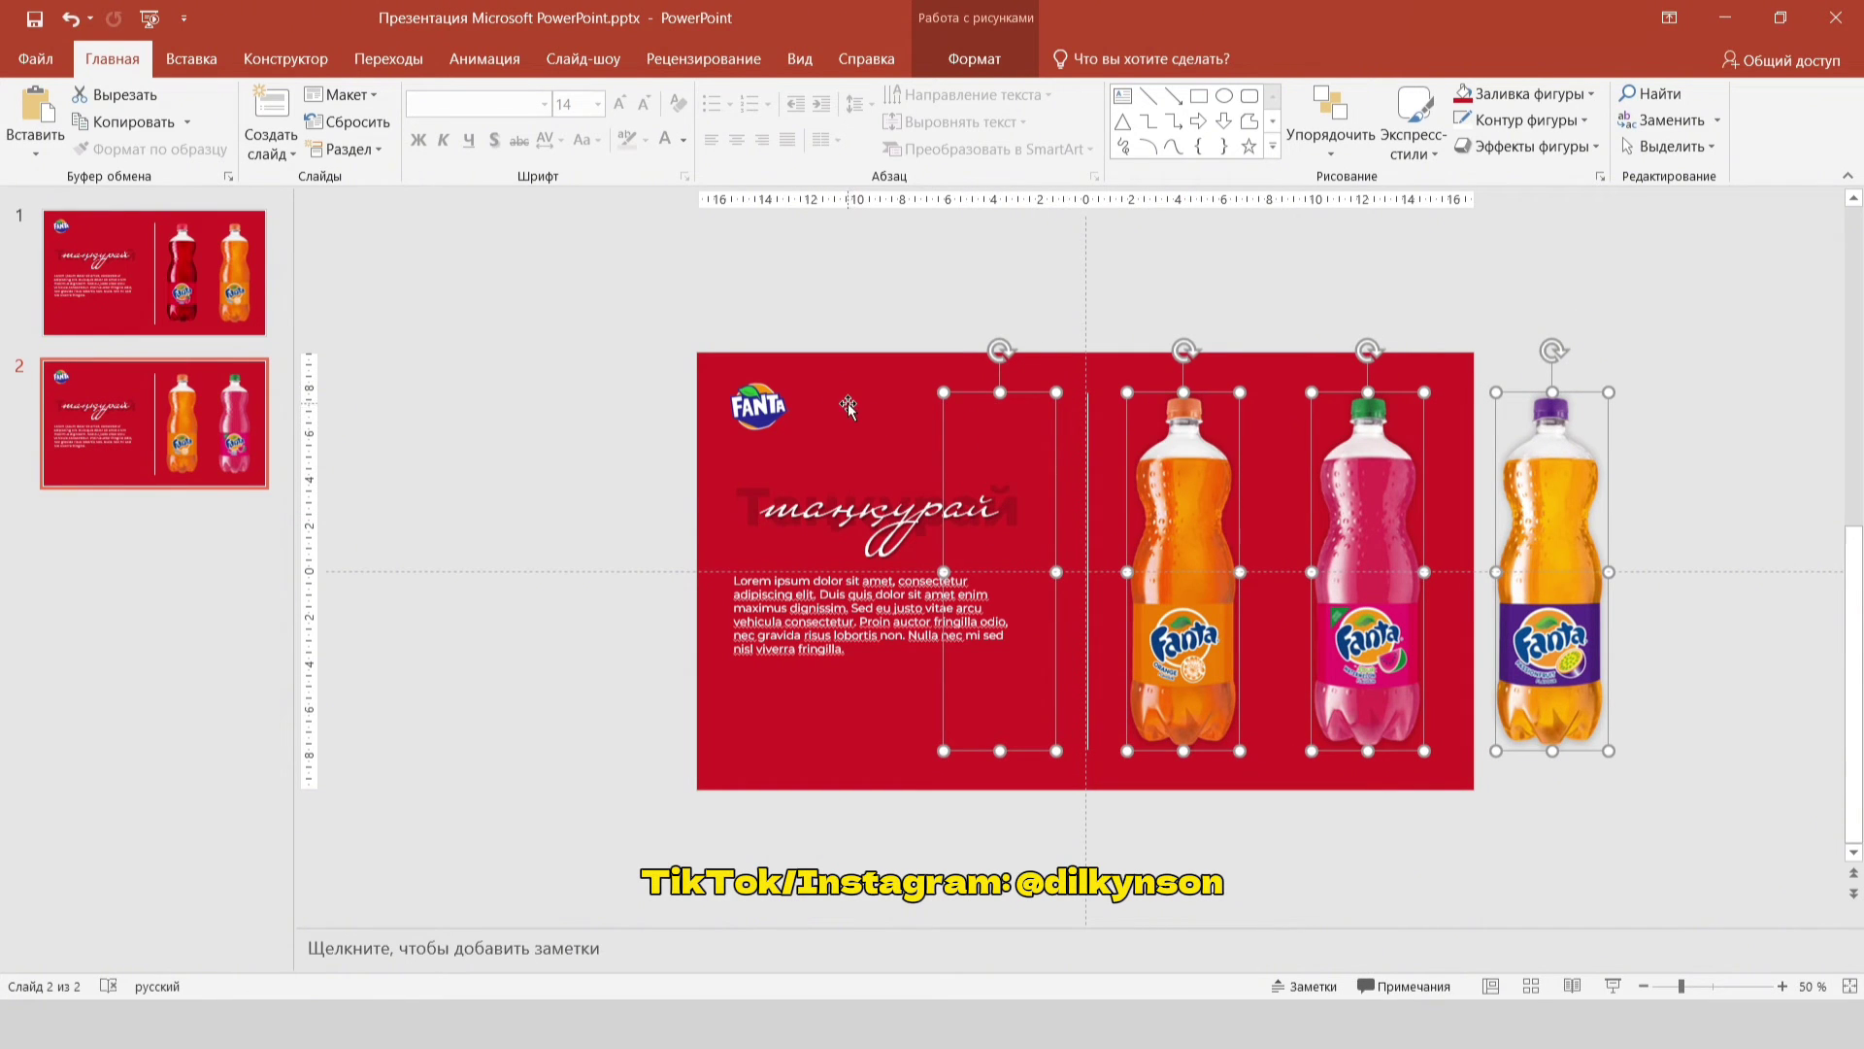
pyautogui.click(1755, 428)
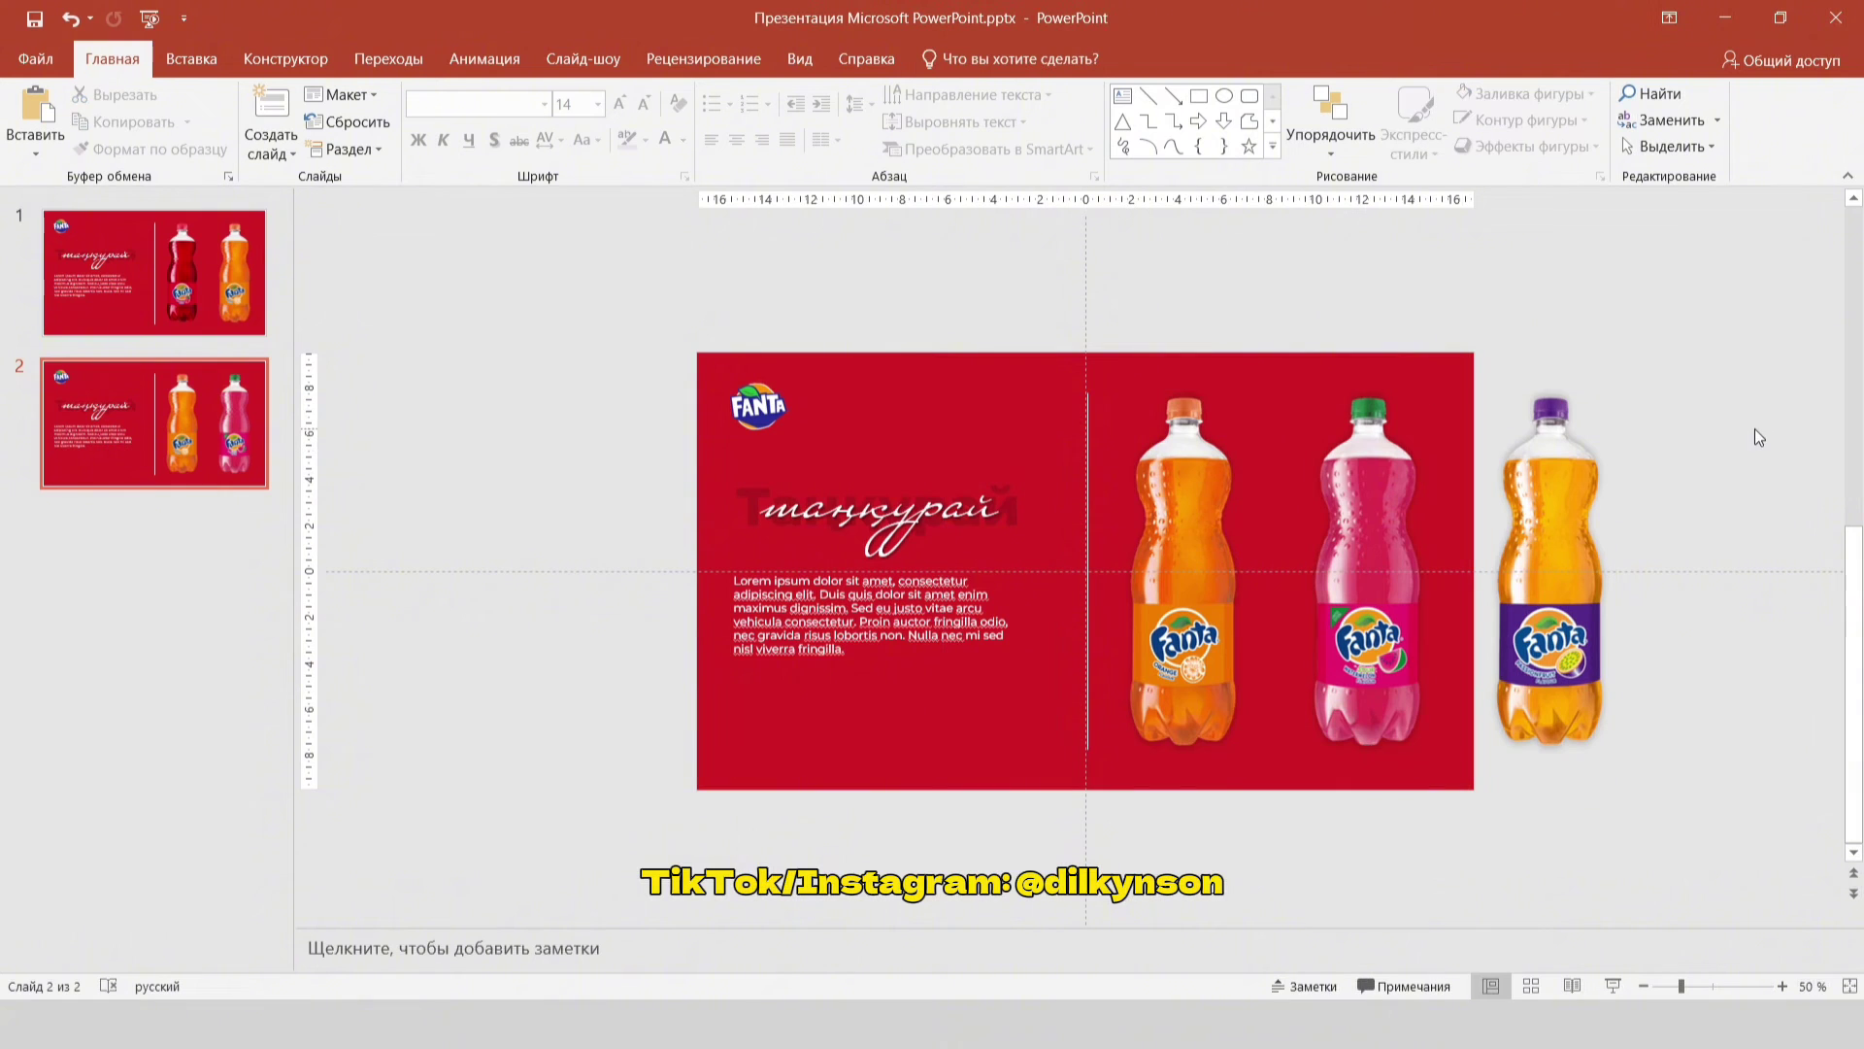
# Step: Set the slide background to the orange bottle's colour with the eyedropper
pyautogui.rightClick(1243, 367)
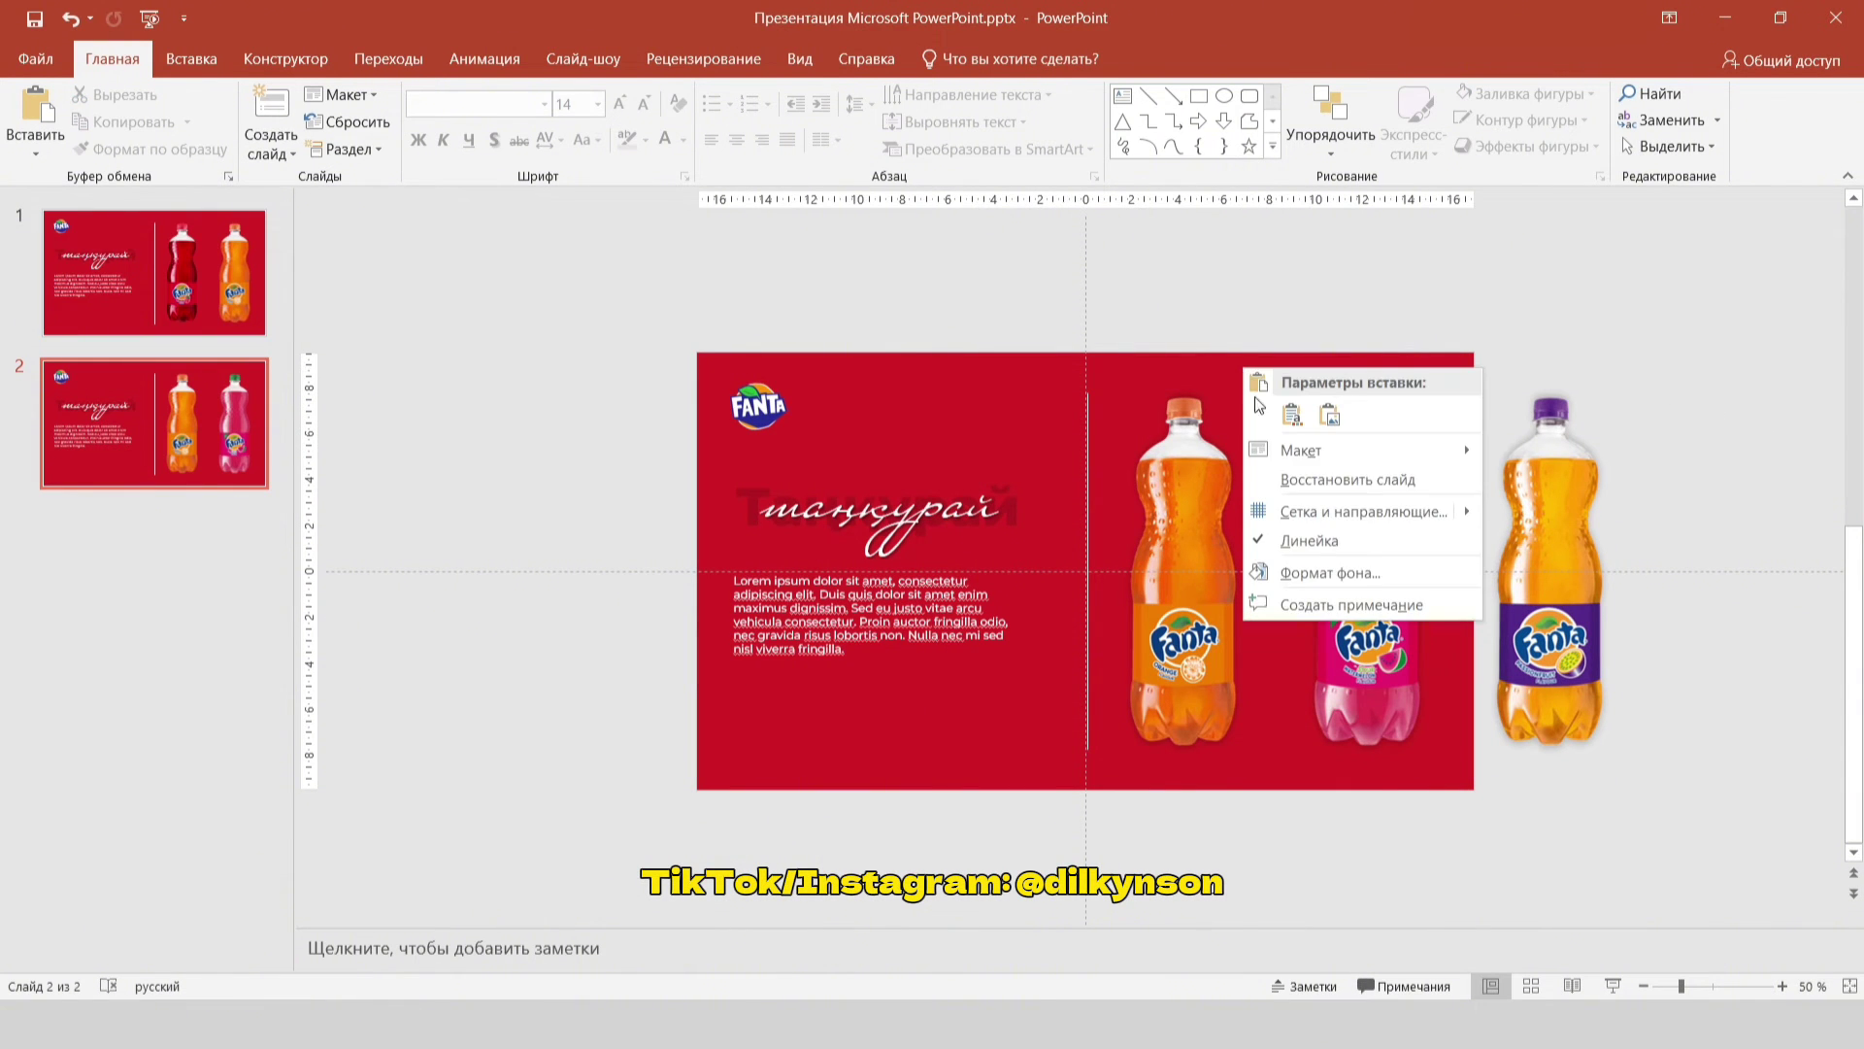
pyautogui.click(1336, 569)
pyautogui.click(1802, 499)
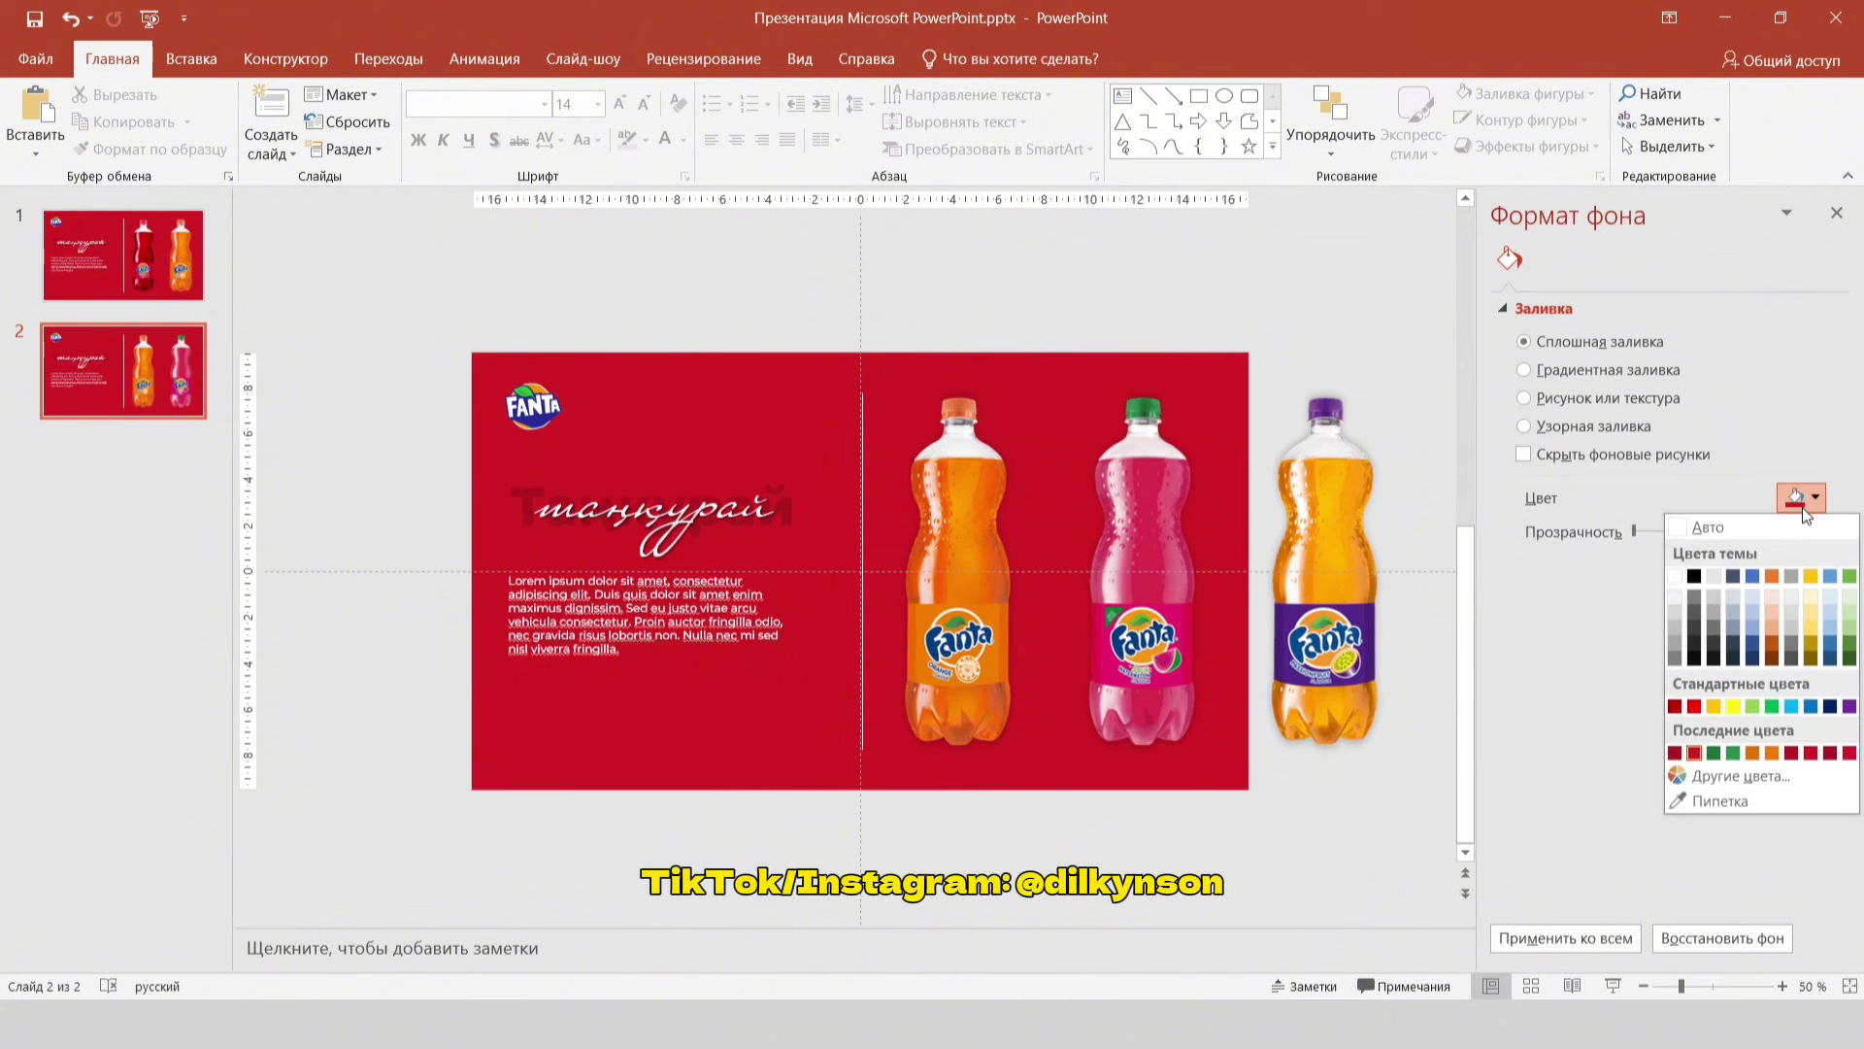
pyautogui.click(1708, 792)
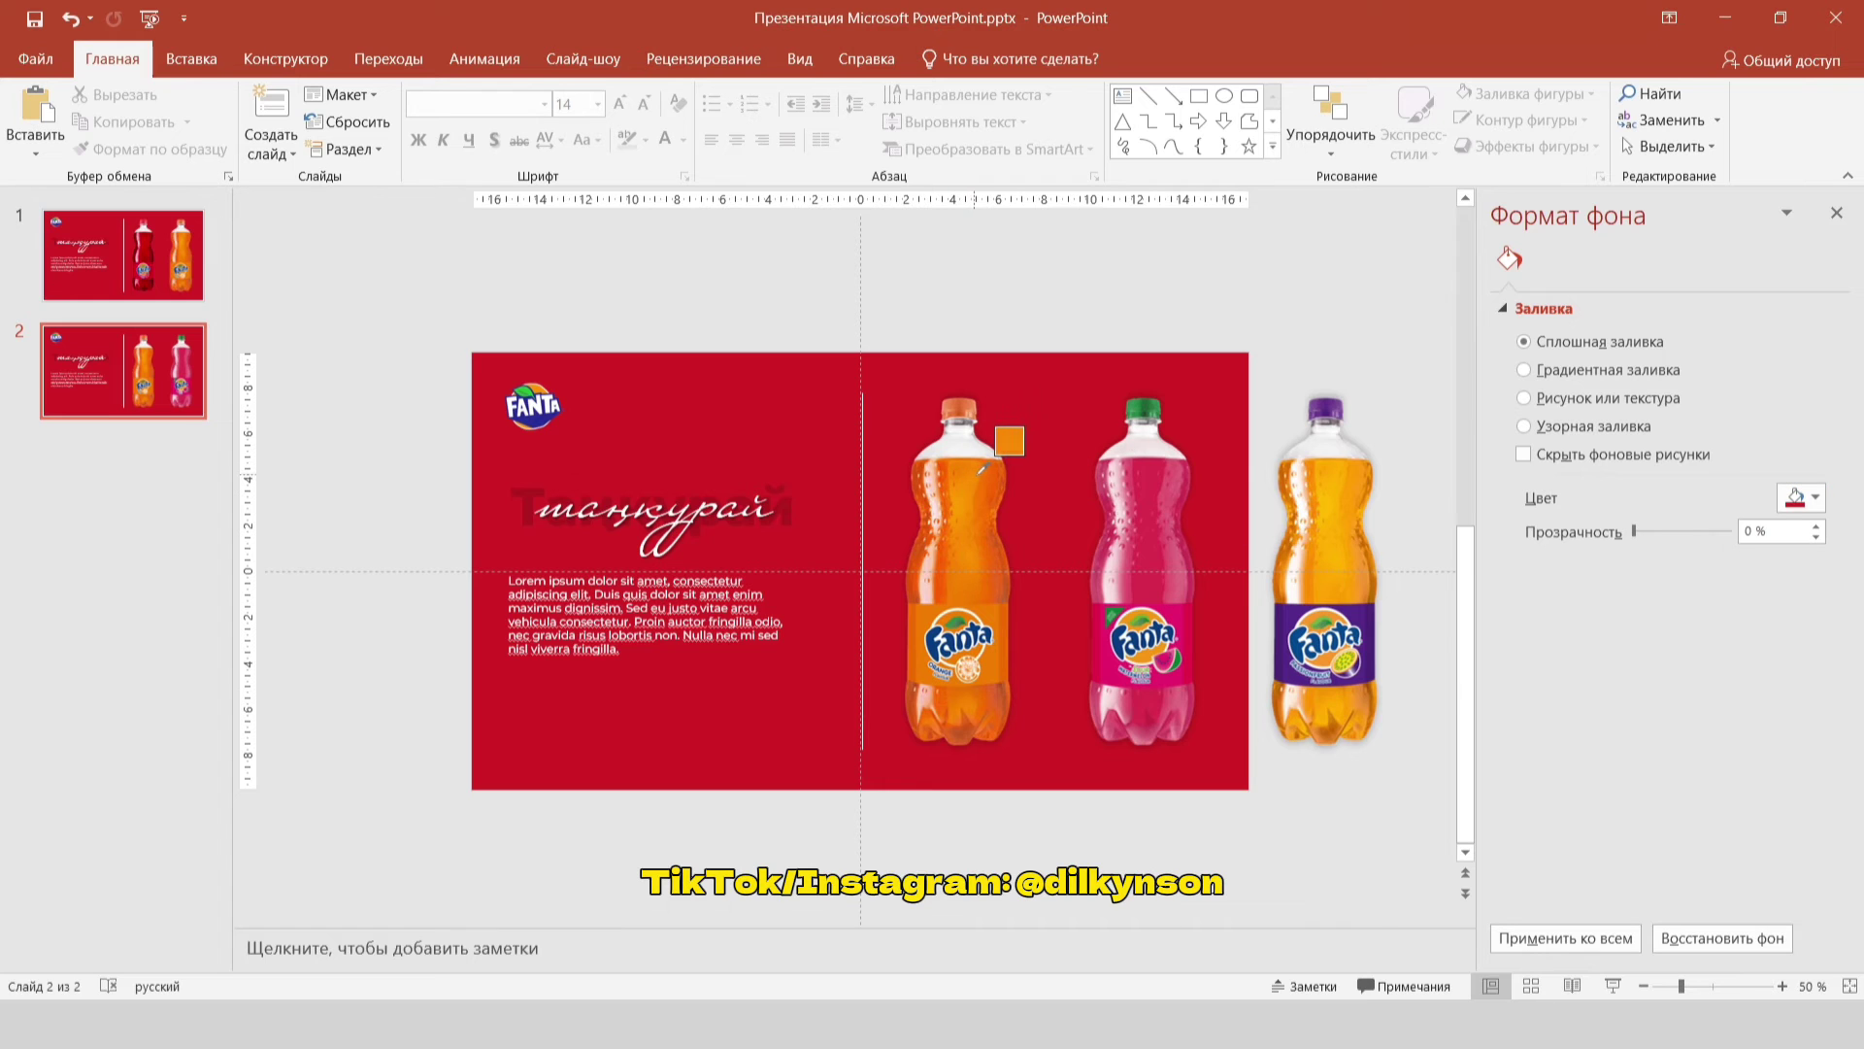
pyautogui.click(983, 468)
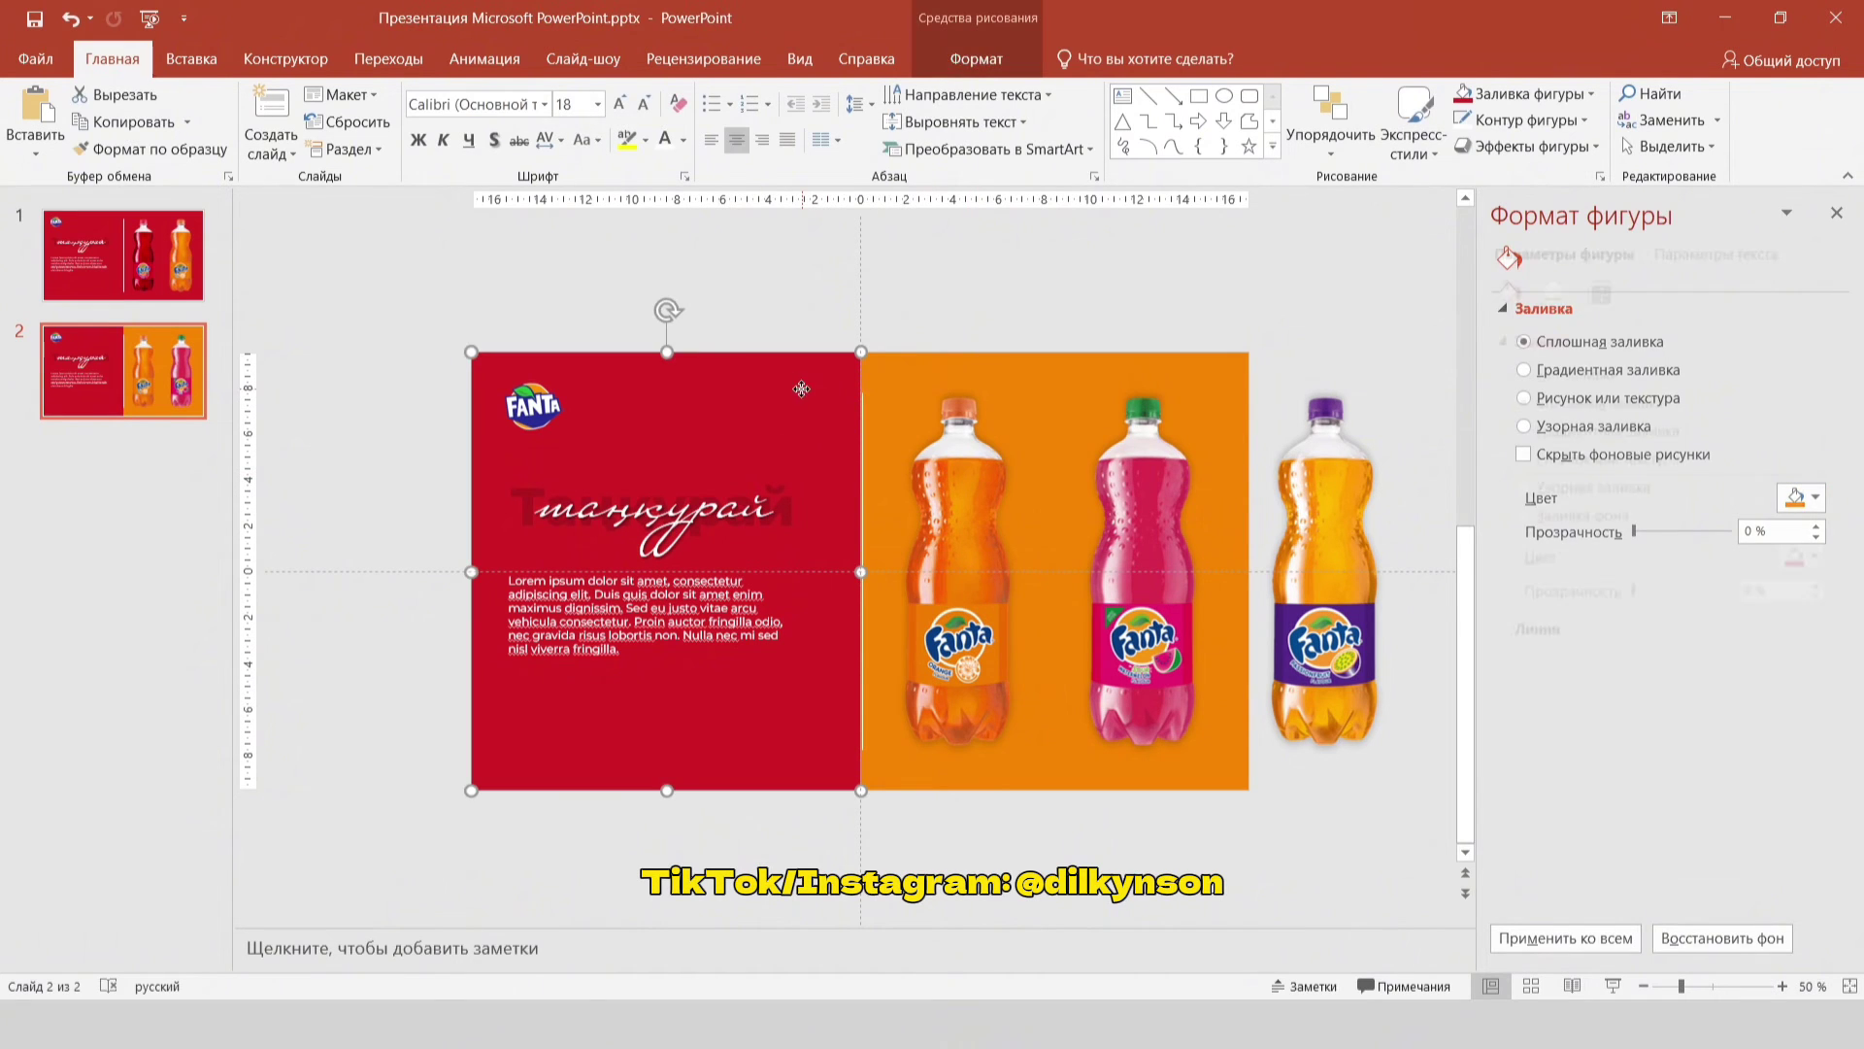
# Step: Fill the left-hand rectangle with the same orange
pyautogui.click(810, 398)
pyautogui.click(914, 68)
pyautogui.click(687, 95)
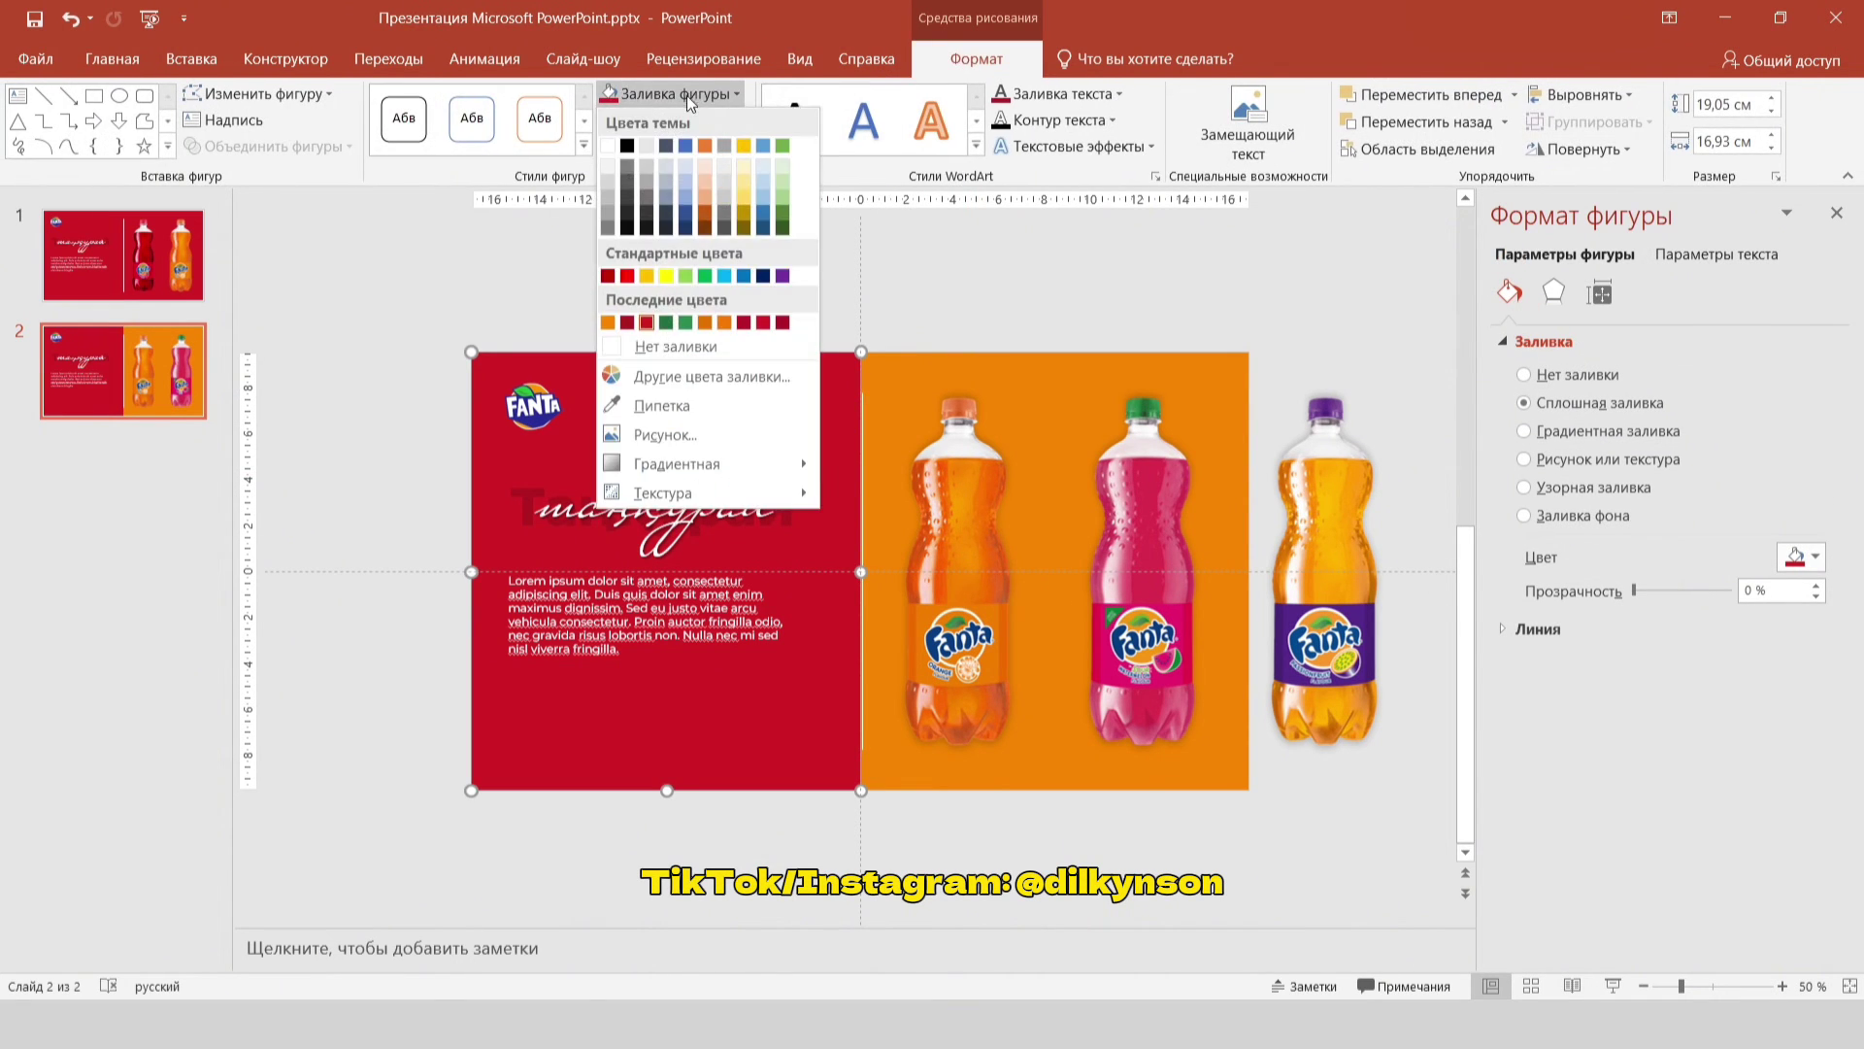
pyautogui.click(608, 322)
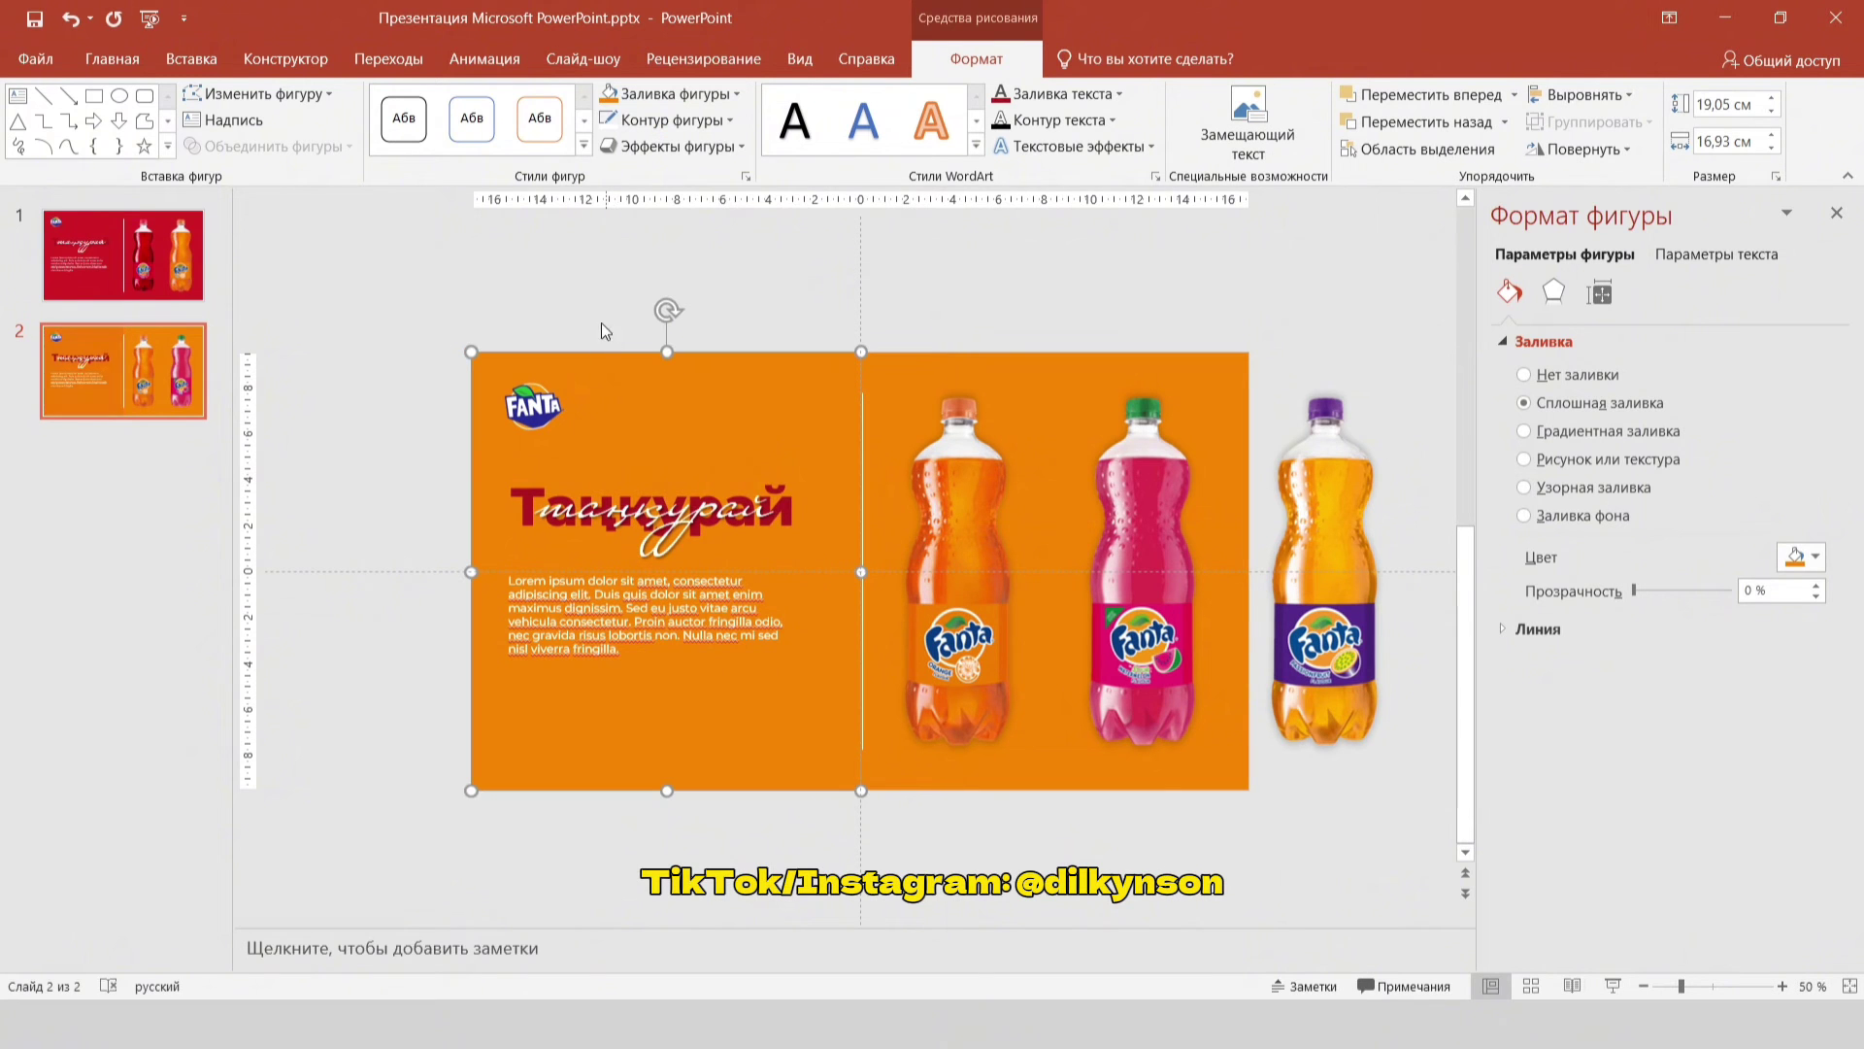
# Step: Colour the large title word a darker custom orange (221,121,1)
pyautogui.click(530, 493)
pyautogui.click(501, 473)
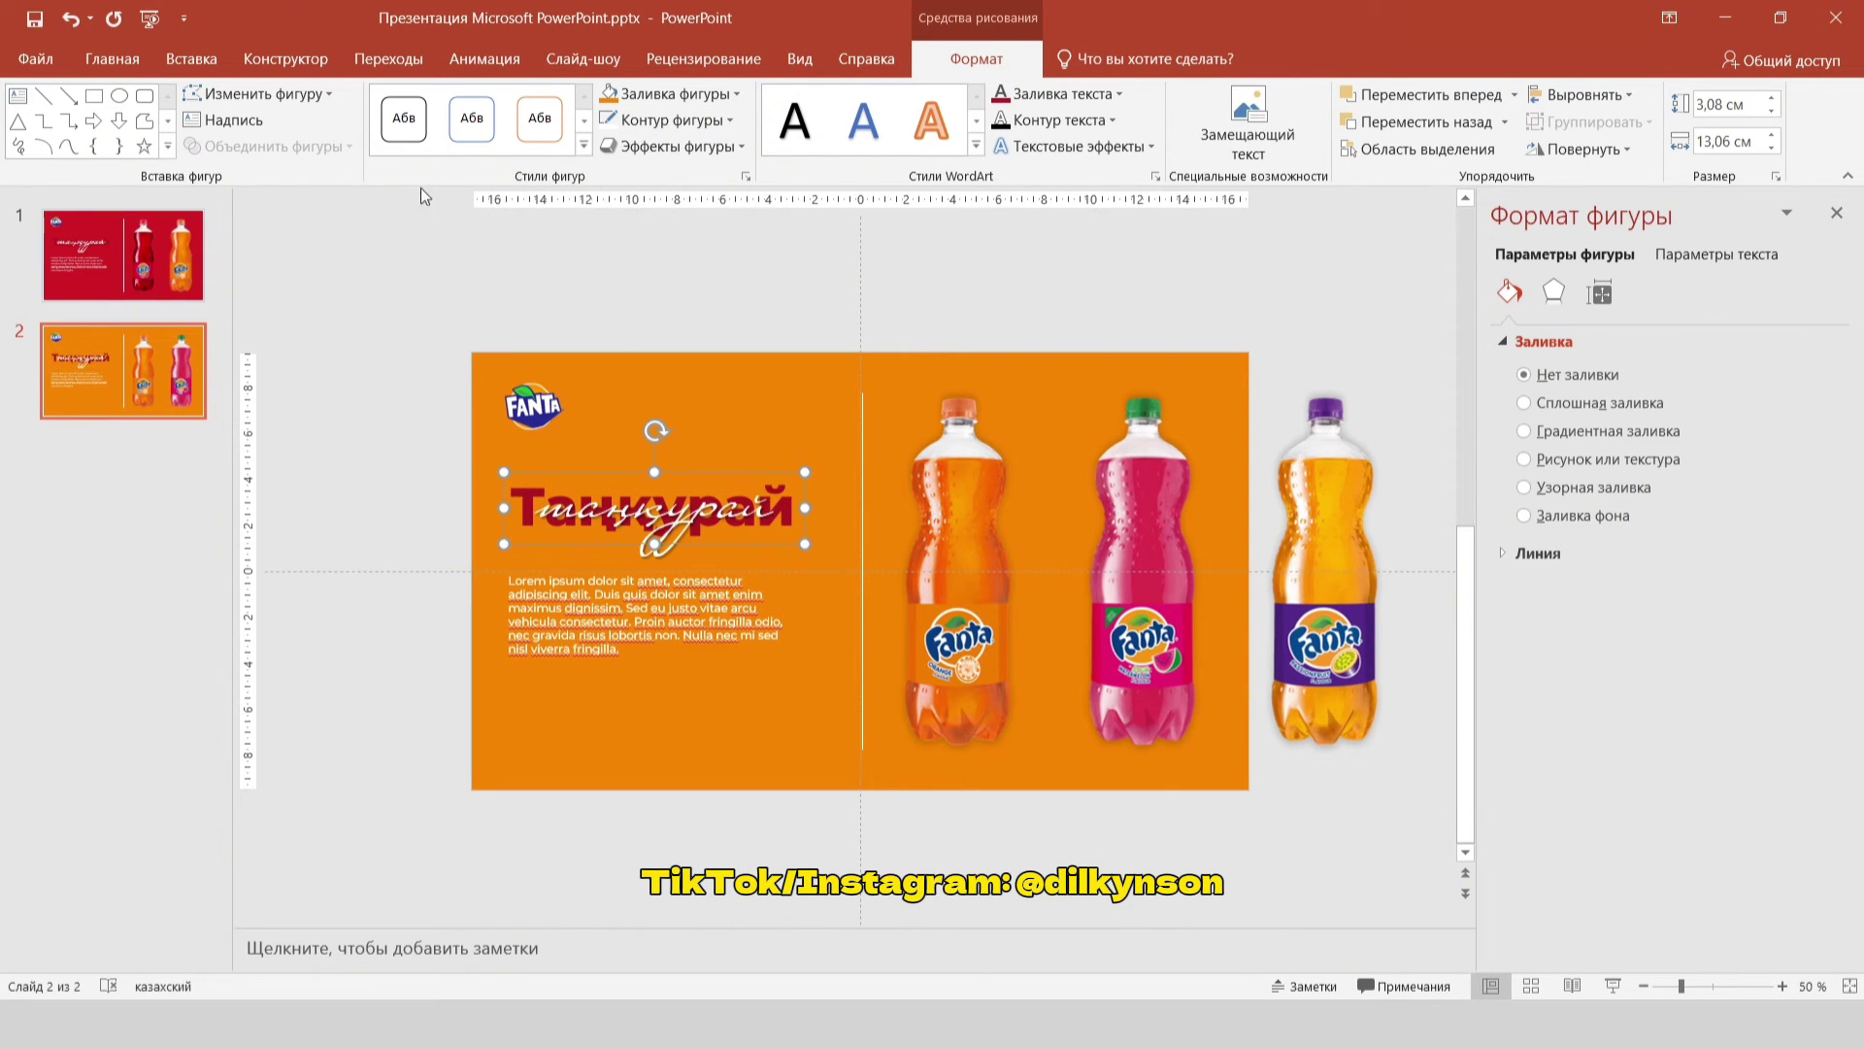
pyautogui.click(112, 58)
pyautogui.click(684, 141)
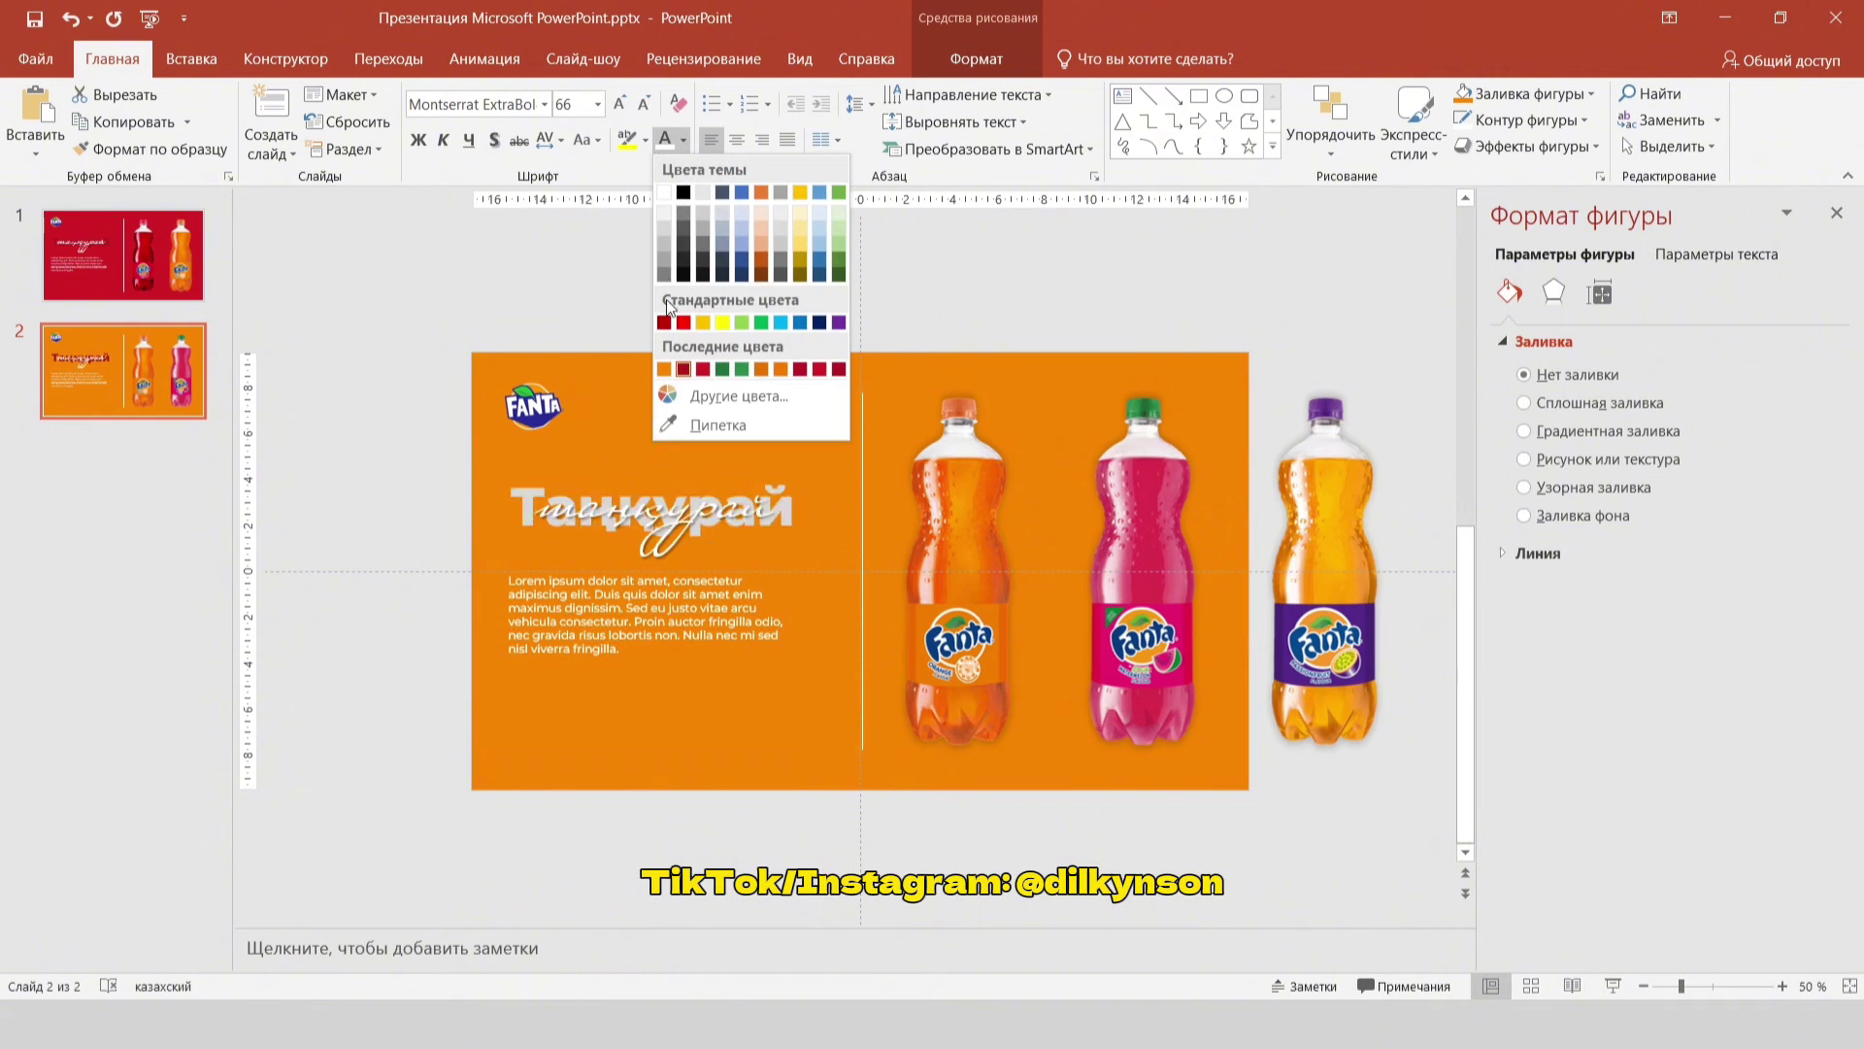
pyautogui.click(670, 371)
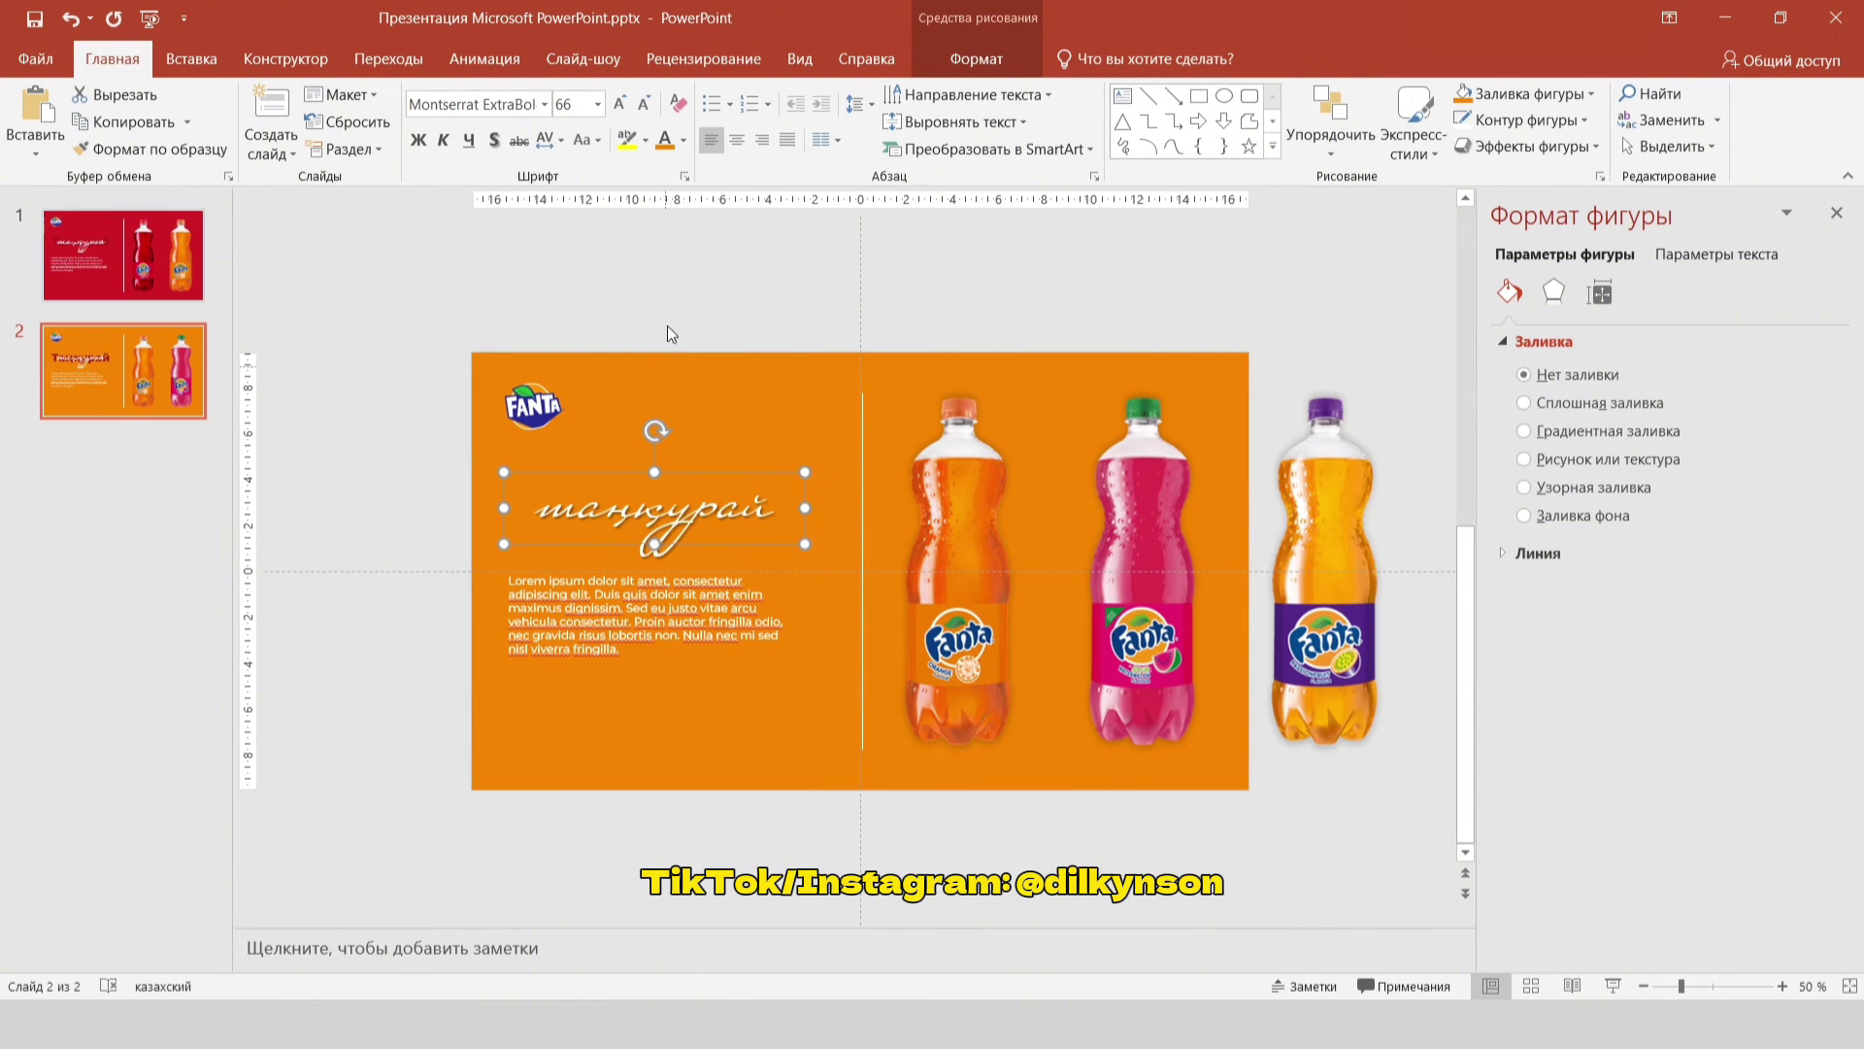
pyautogui.click(683, 141)
pyautogui.click(702, 400)
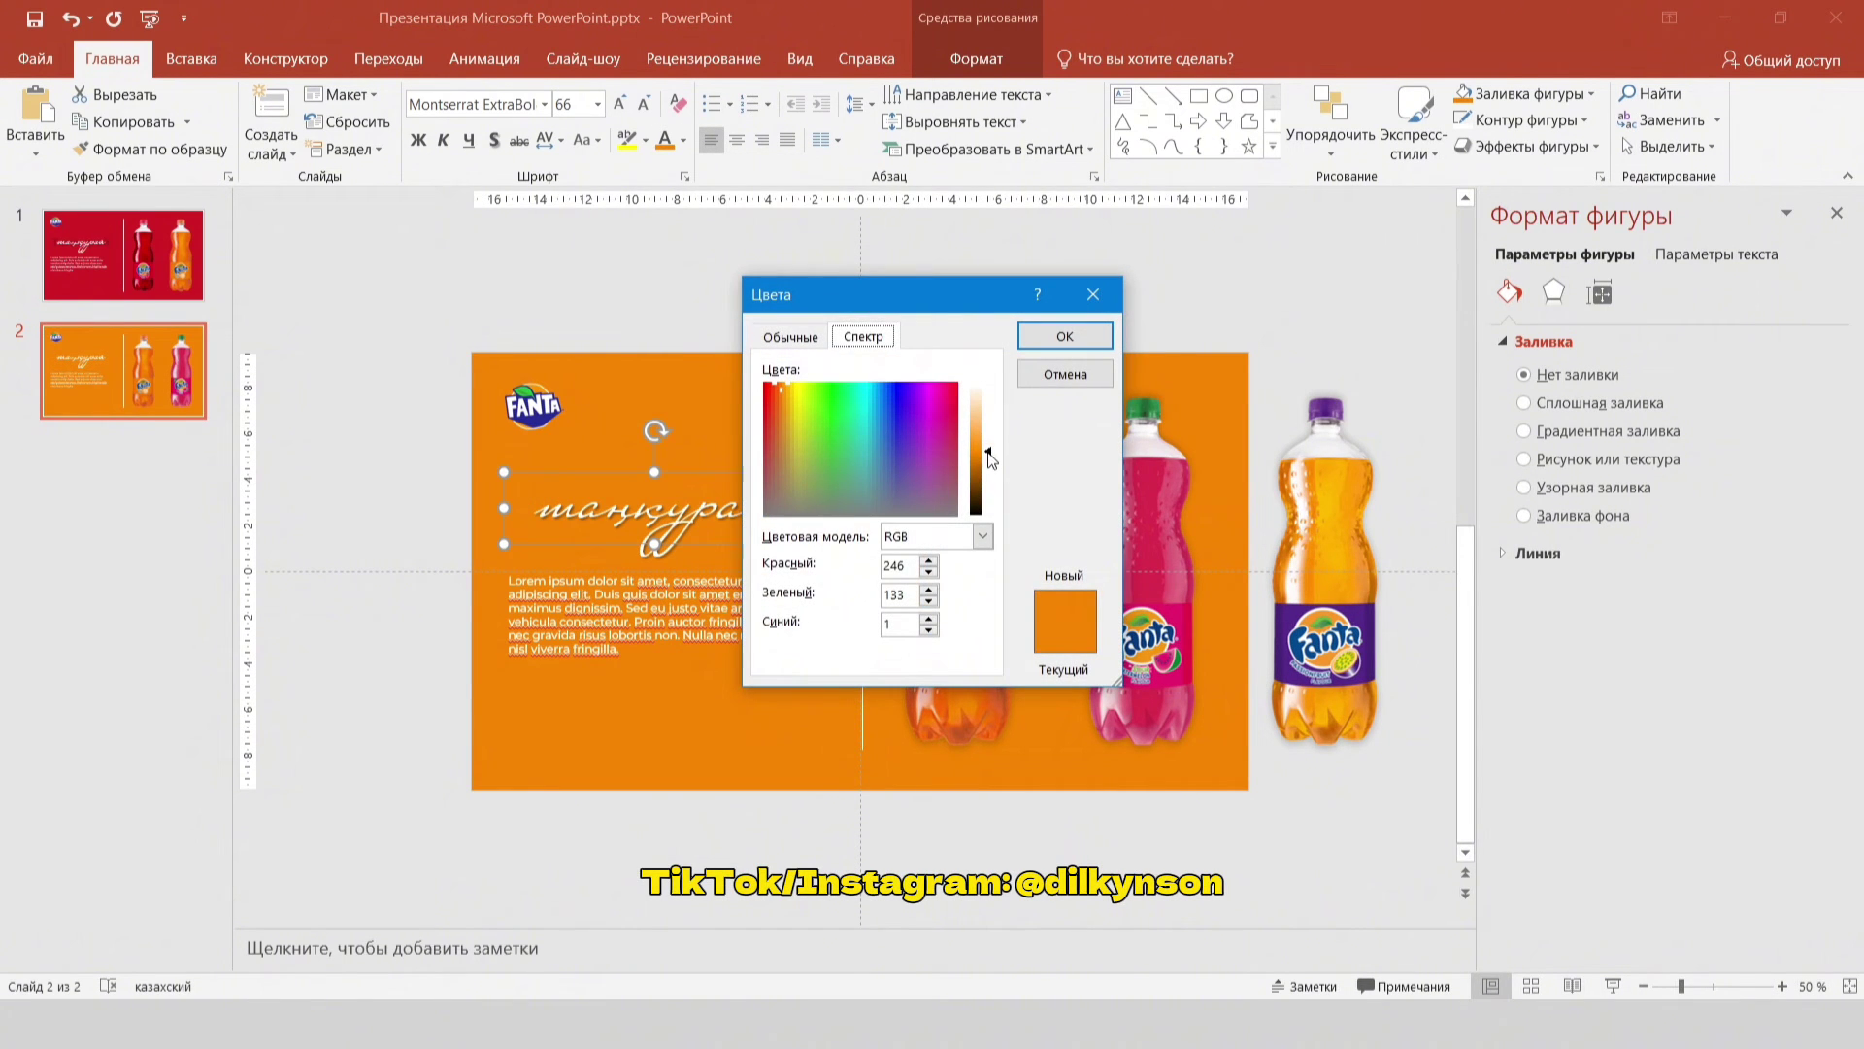
pyautogui.moveTo(990, 459); pyautogui.dragTo(993, 463)
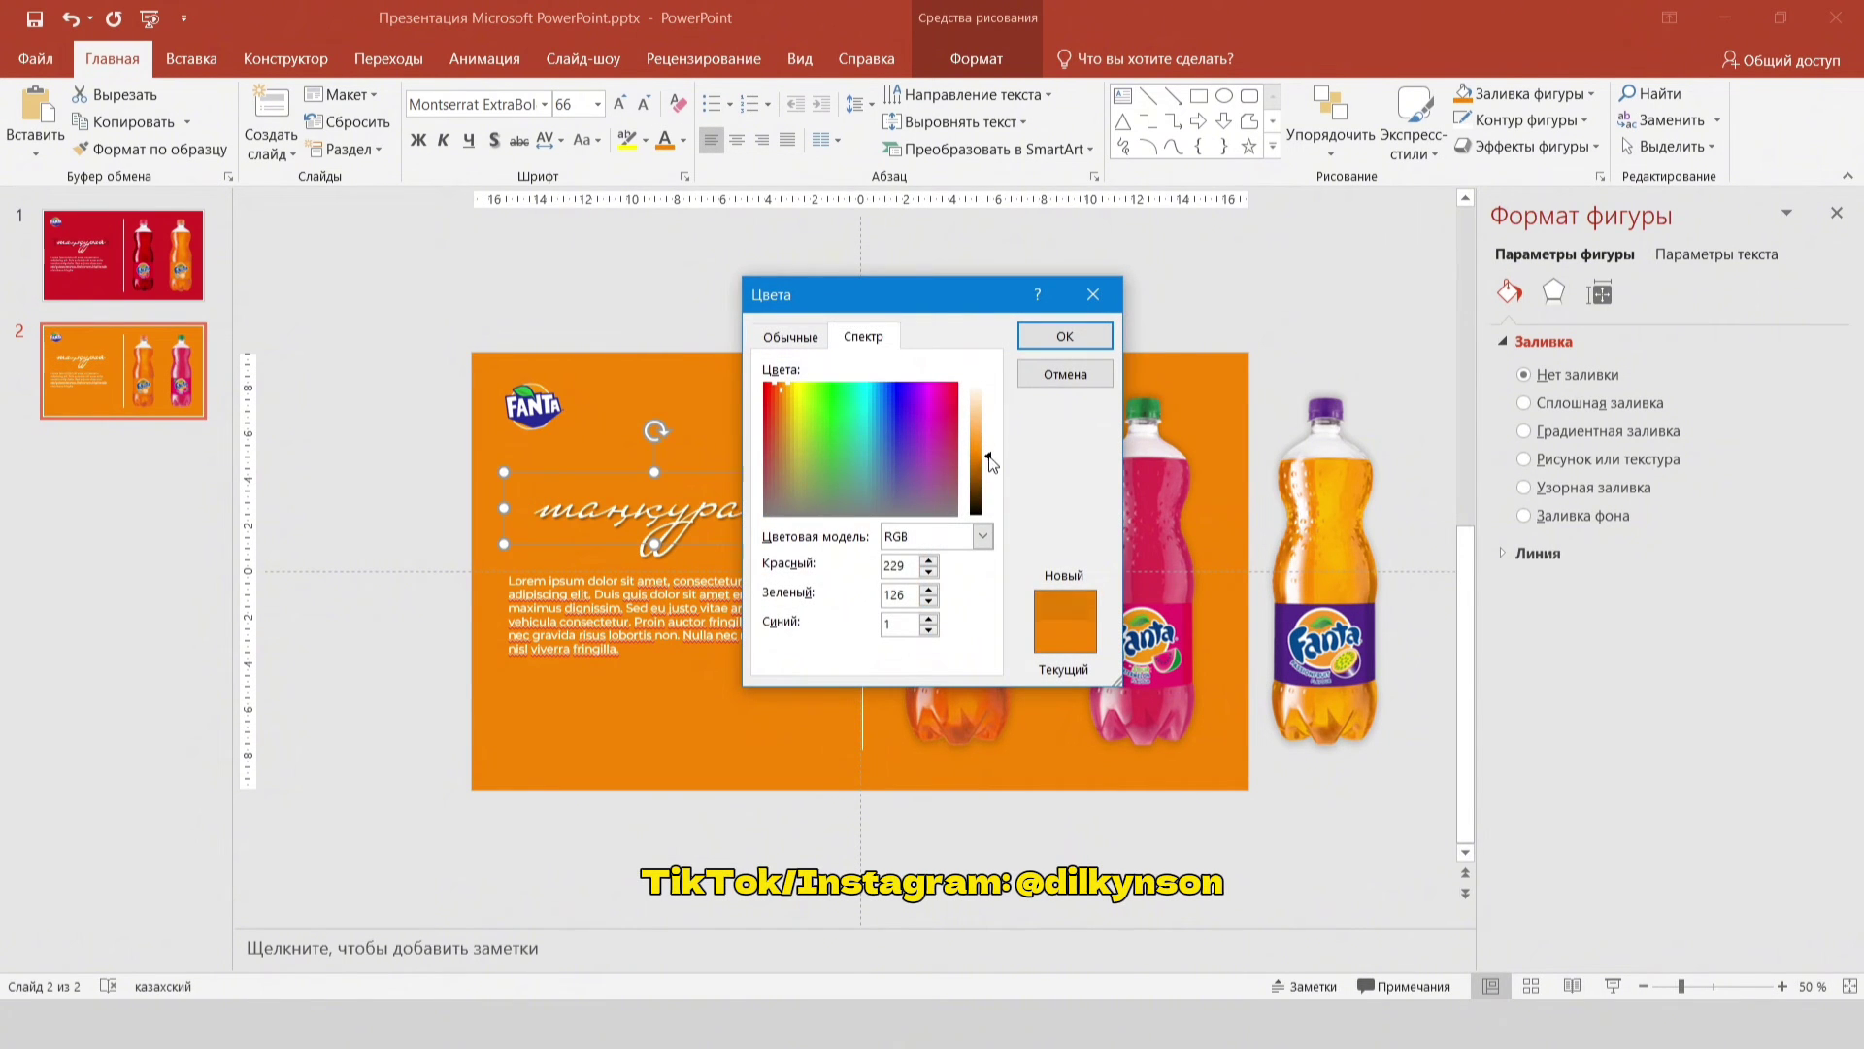
pyautogui.click(1053, 337)
# Step: Select the script heading word and narrow its text box
pyautogui.doubleClick(526, 496)
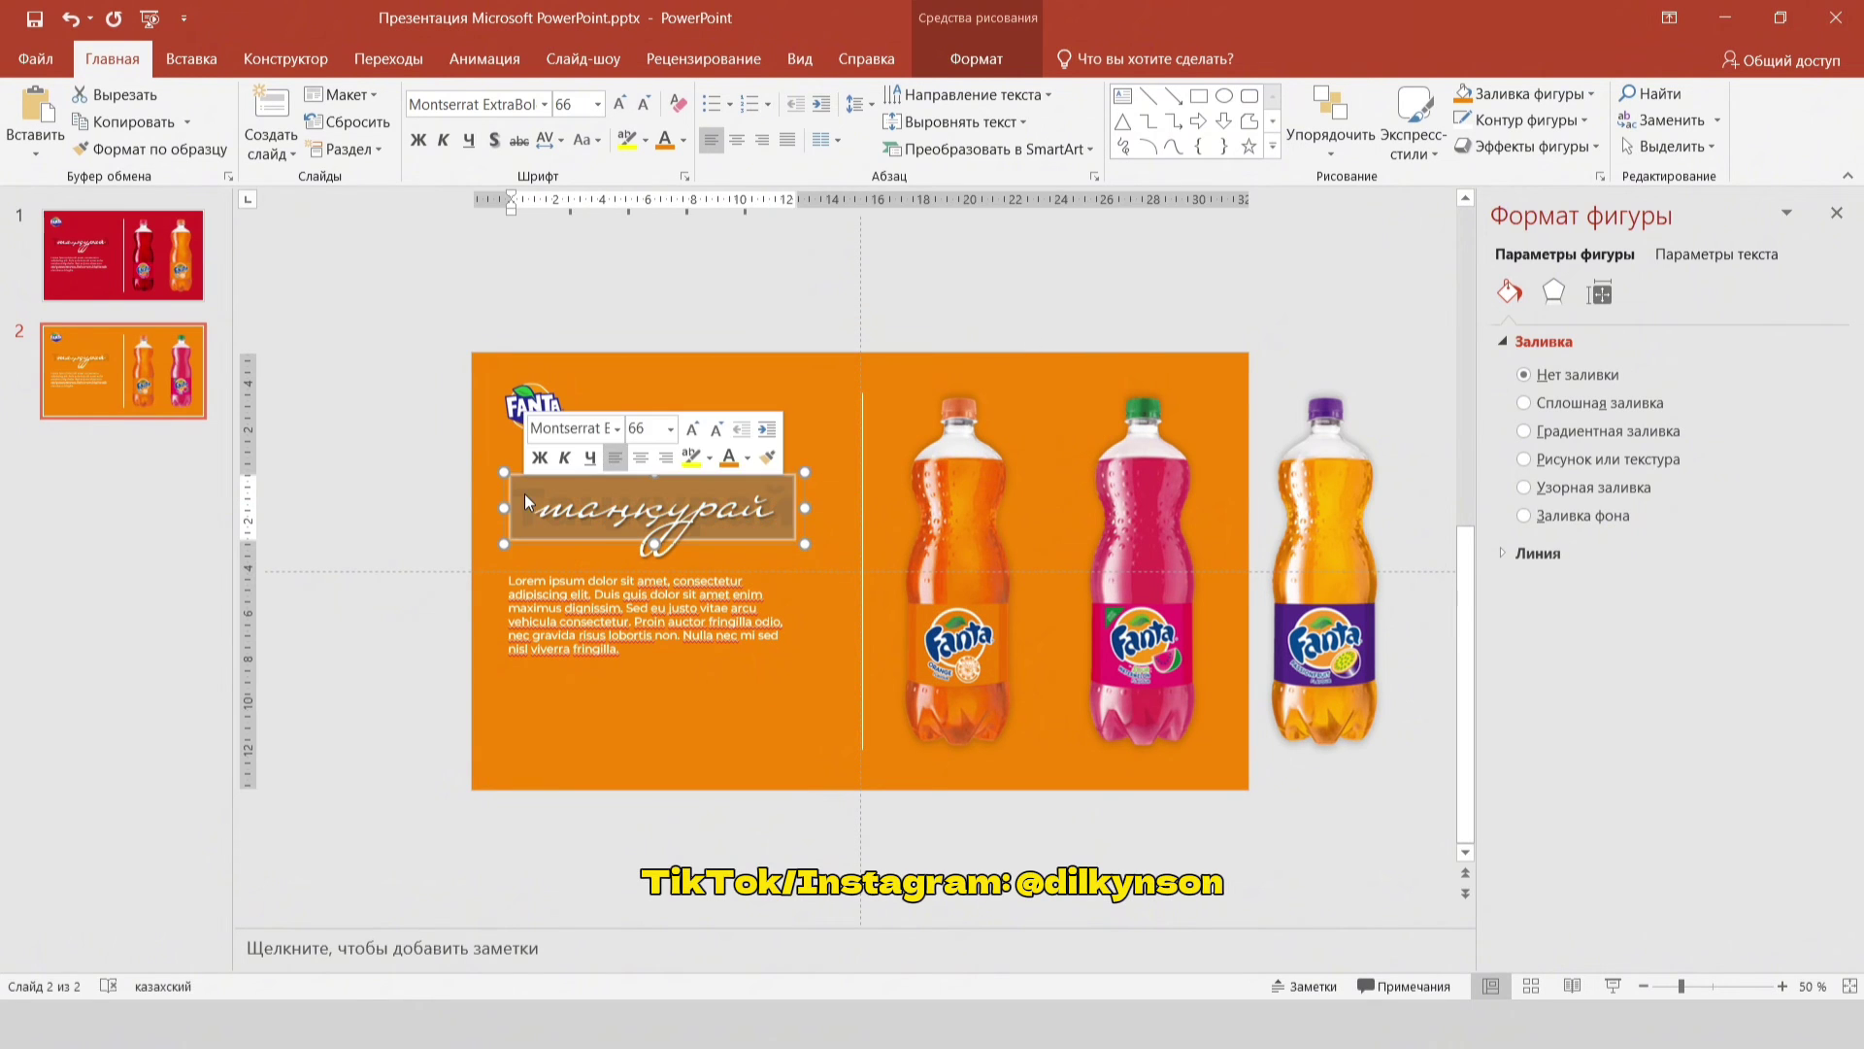
pyautogui.moveTo(805, 507); pyautogui.dragTo(696, 506)
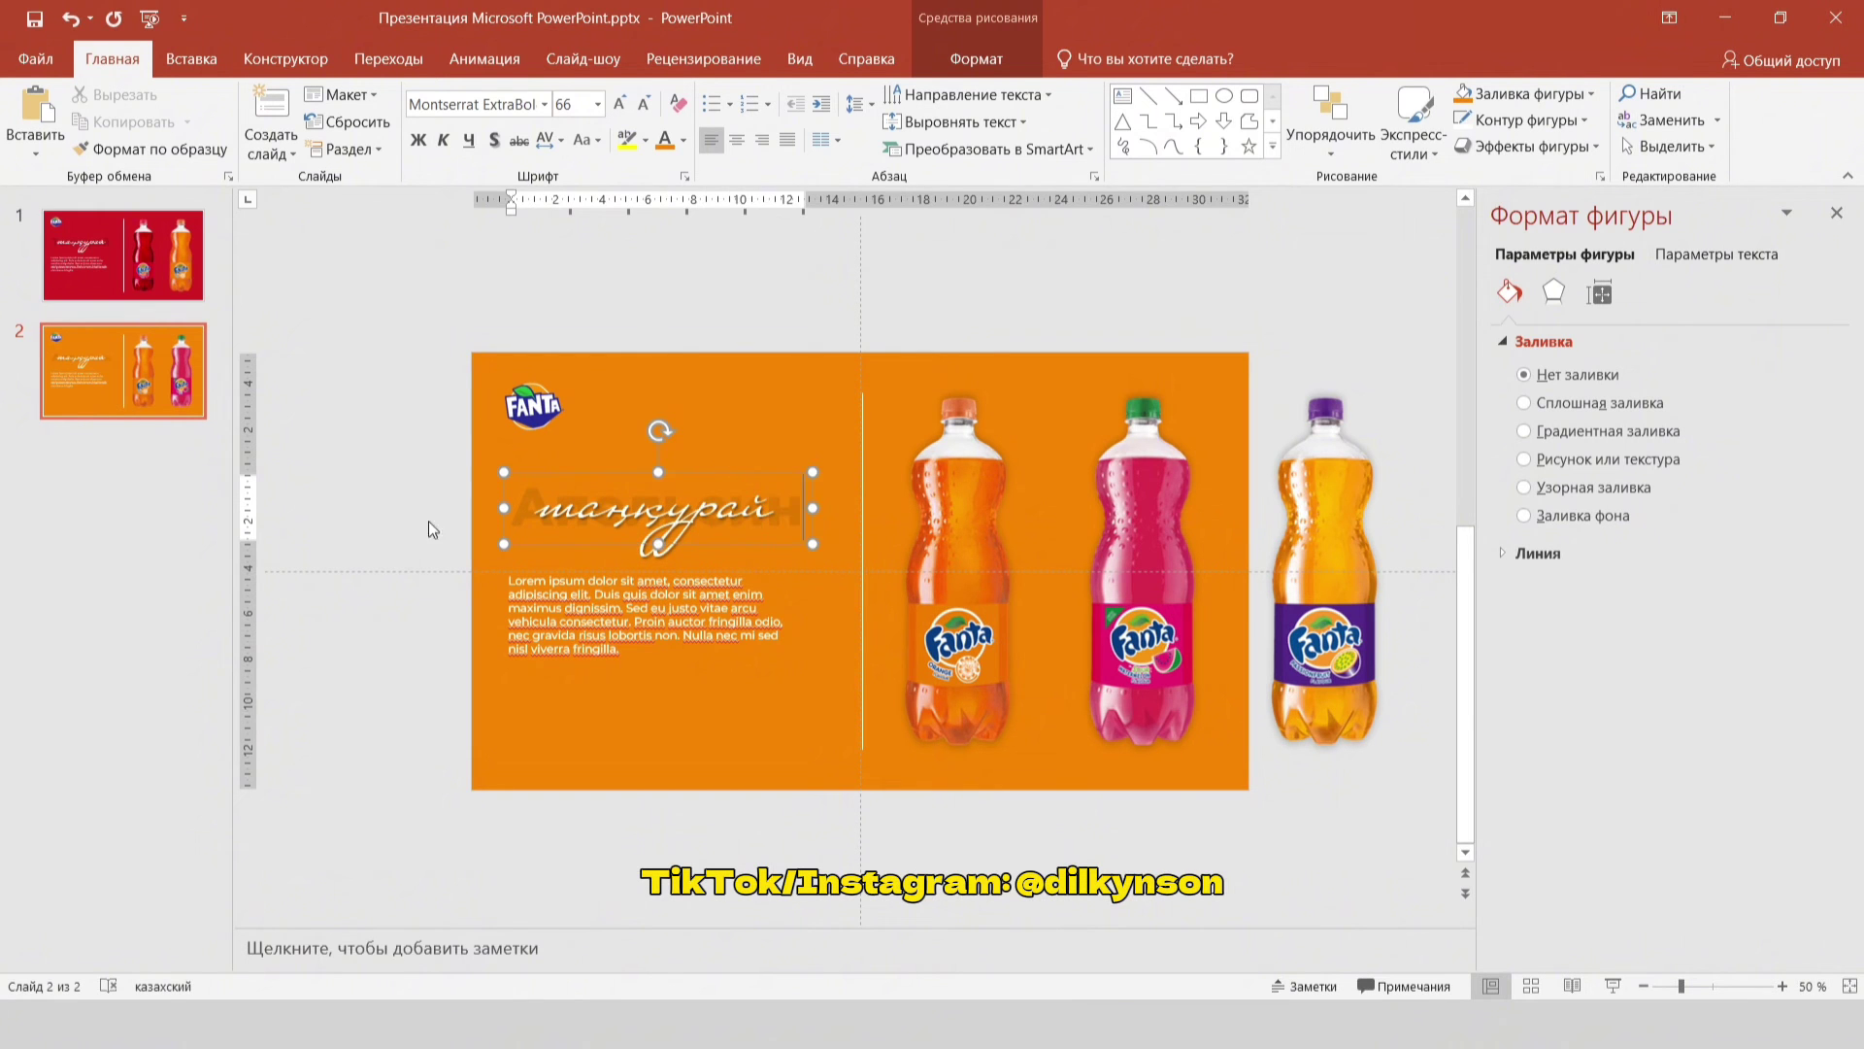
pyautogui.moveTo(428, 528); pyautogui.dragTo(777, 524)
# Step: Retype the script heading as 'апельсин' and centre it both ways over the orange title
pyautogui.write('ельсин')
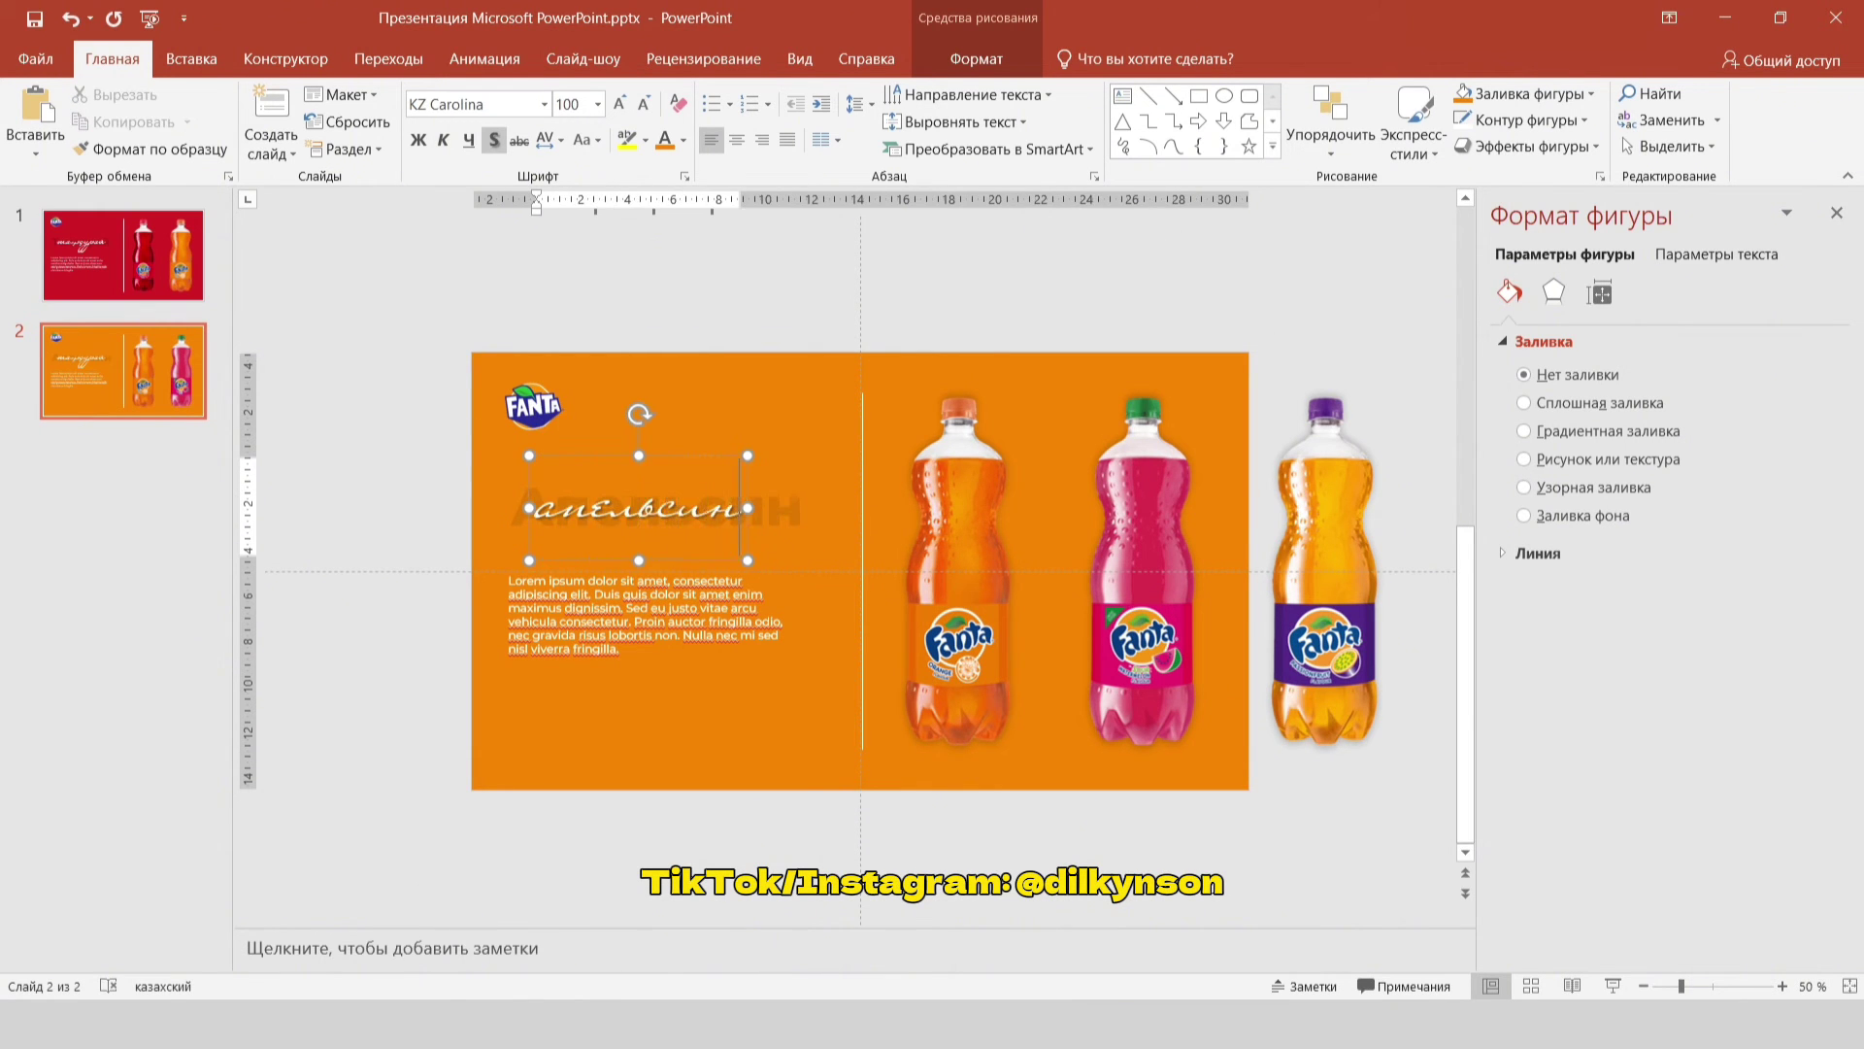
pyautogui.moveTo(820, 612); pyautogui.dragTo(404, 408)
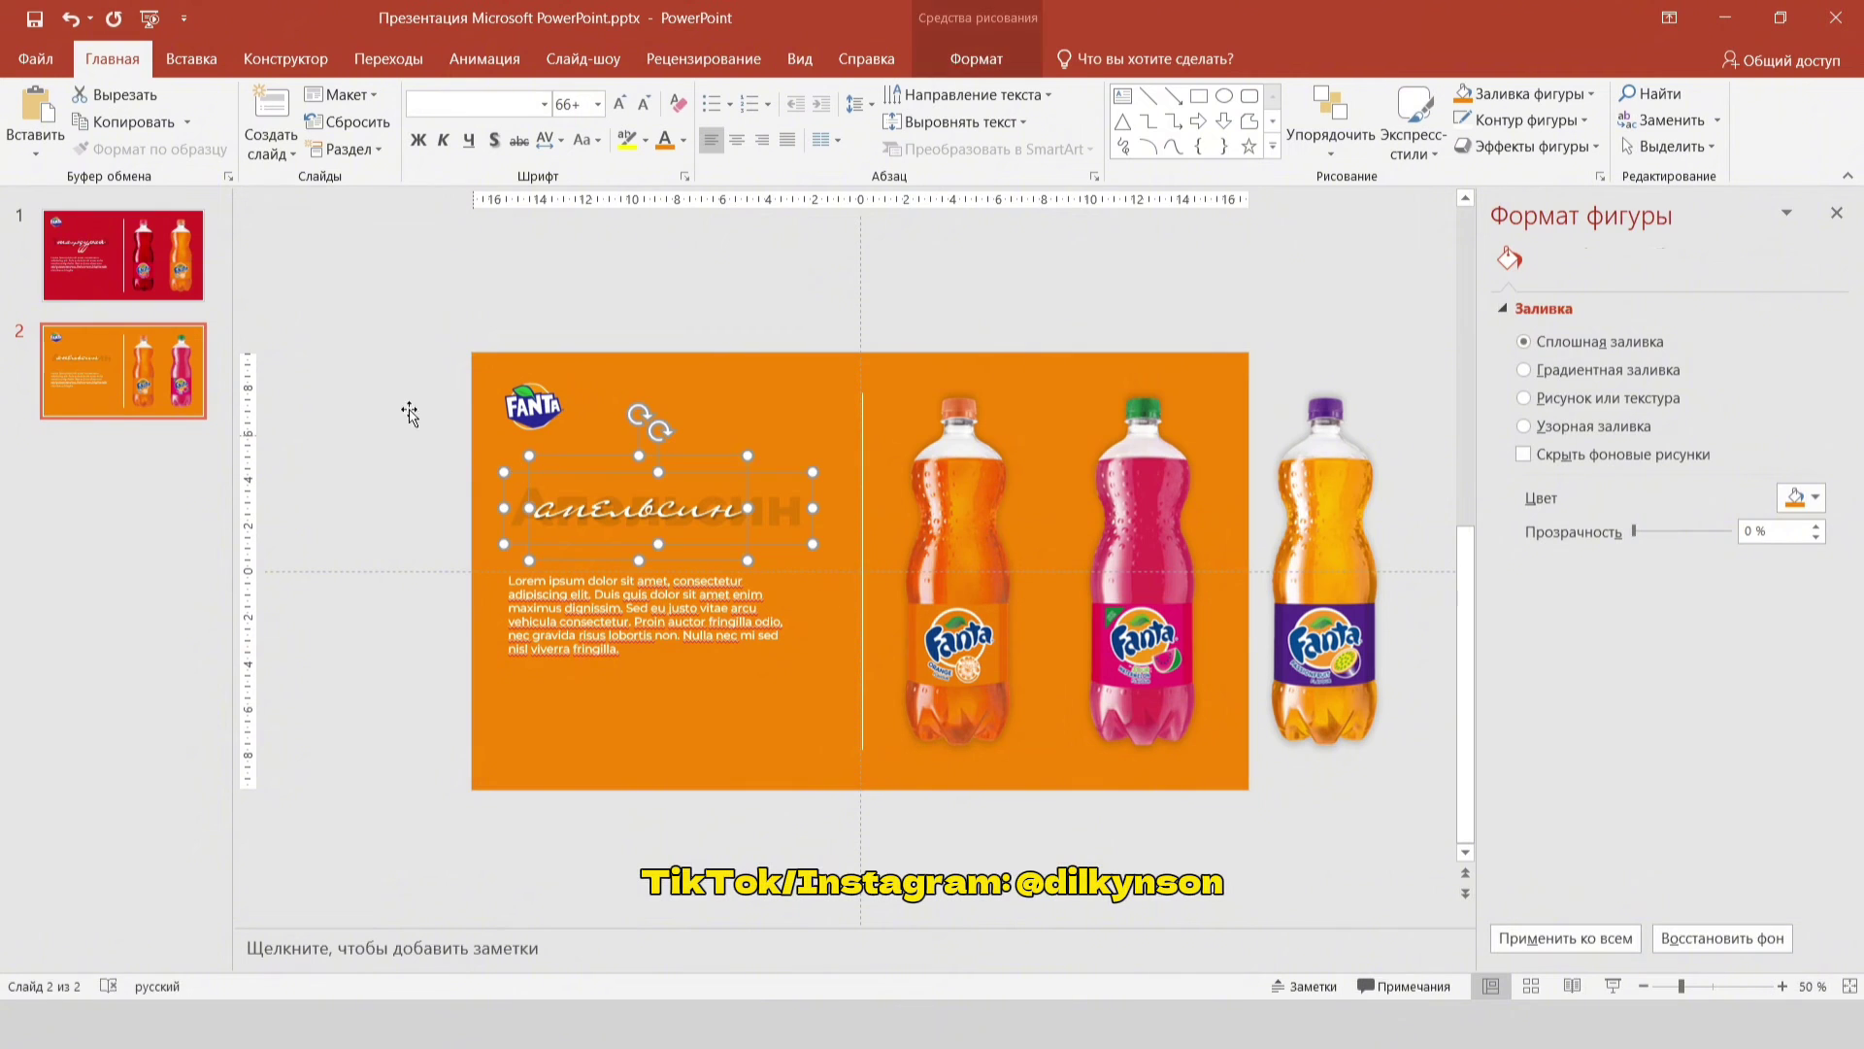
pyautogui.click(1024, 50)
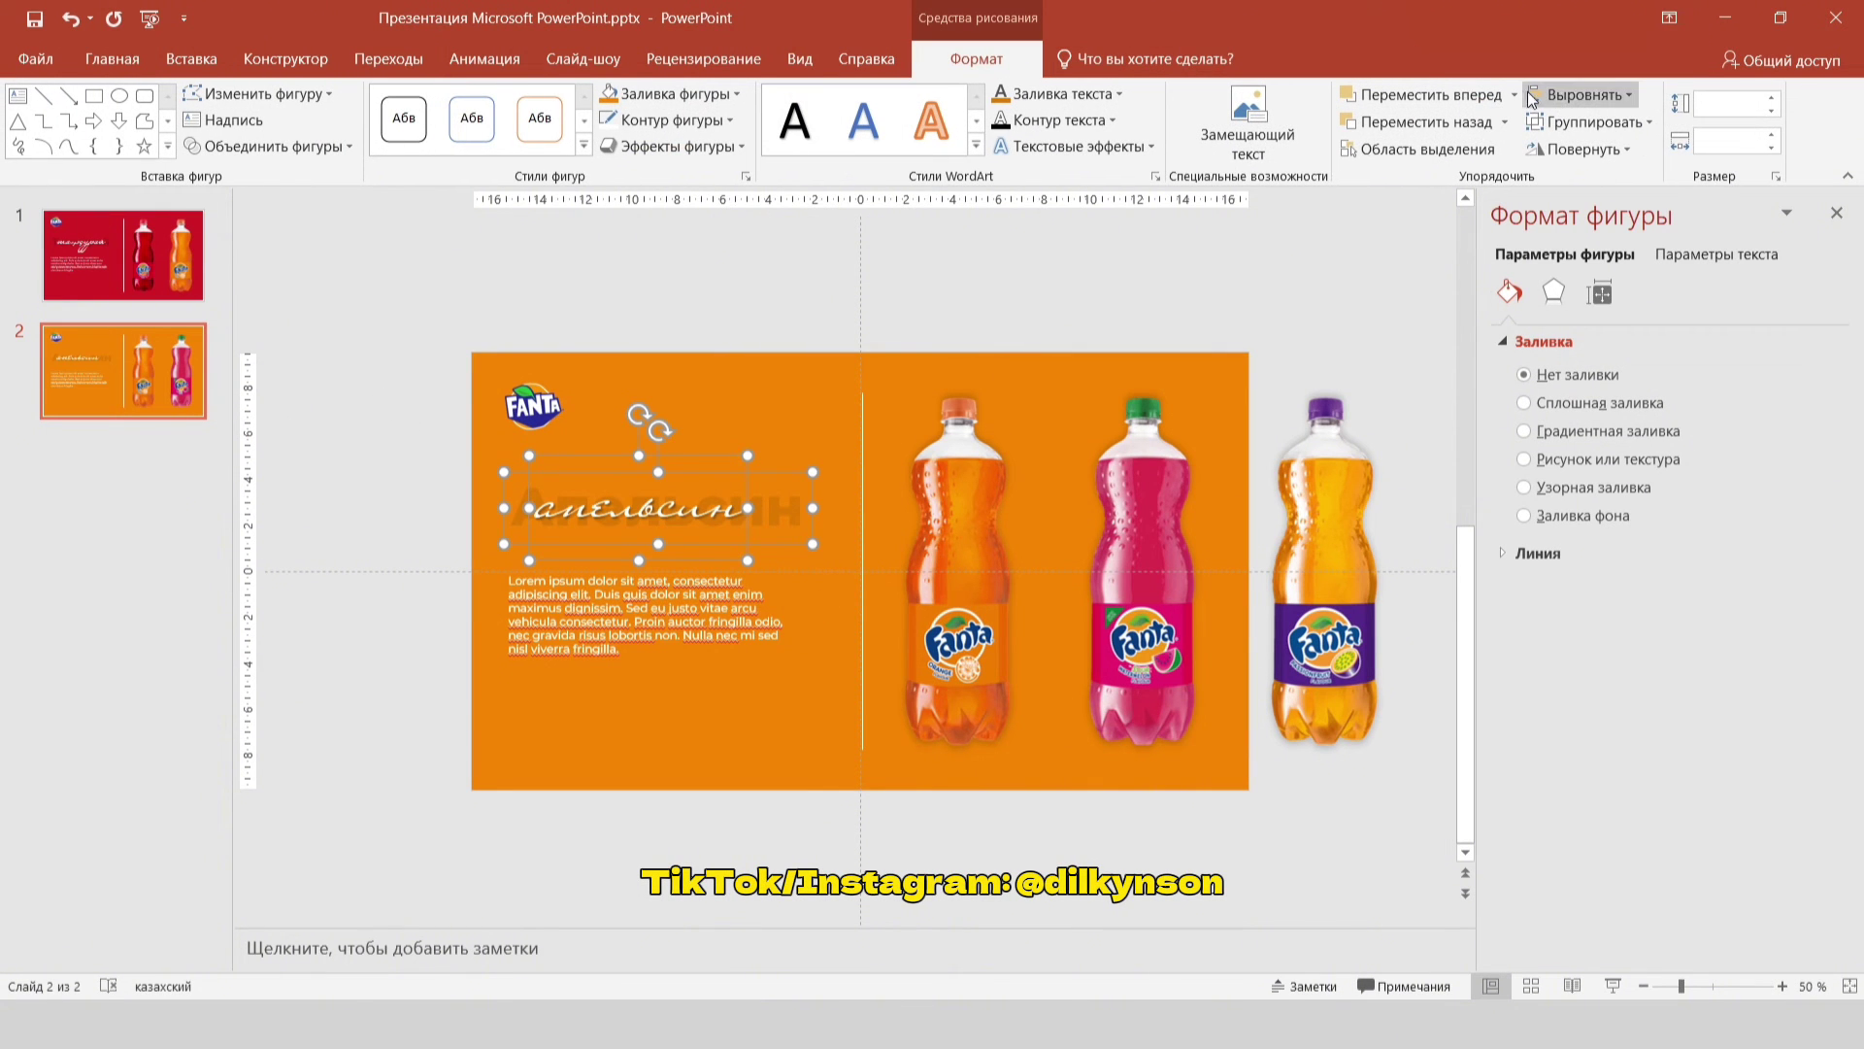
pyautogui.click(1582, 94)
pyautogui.click(1595, 156)
pyautogui.click(1583, 94)
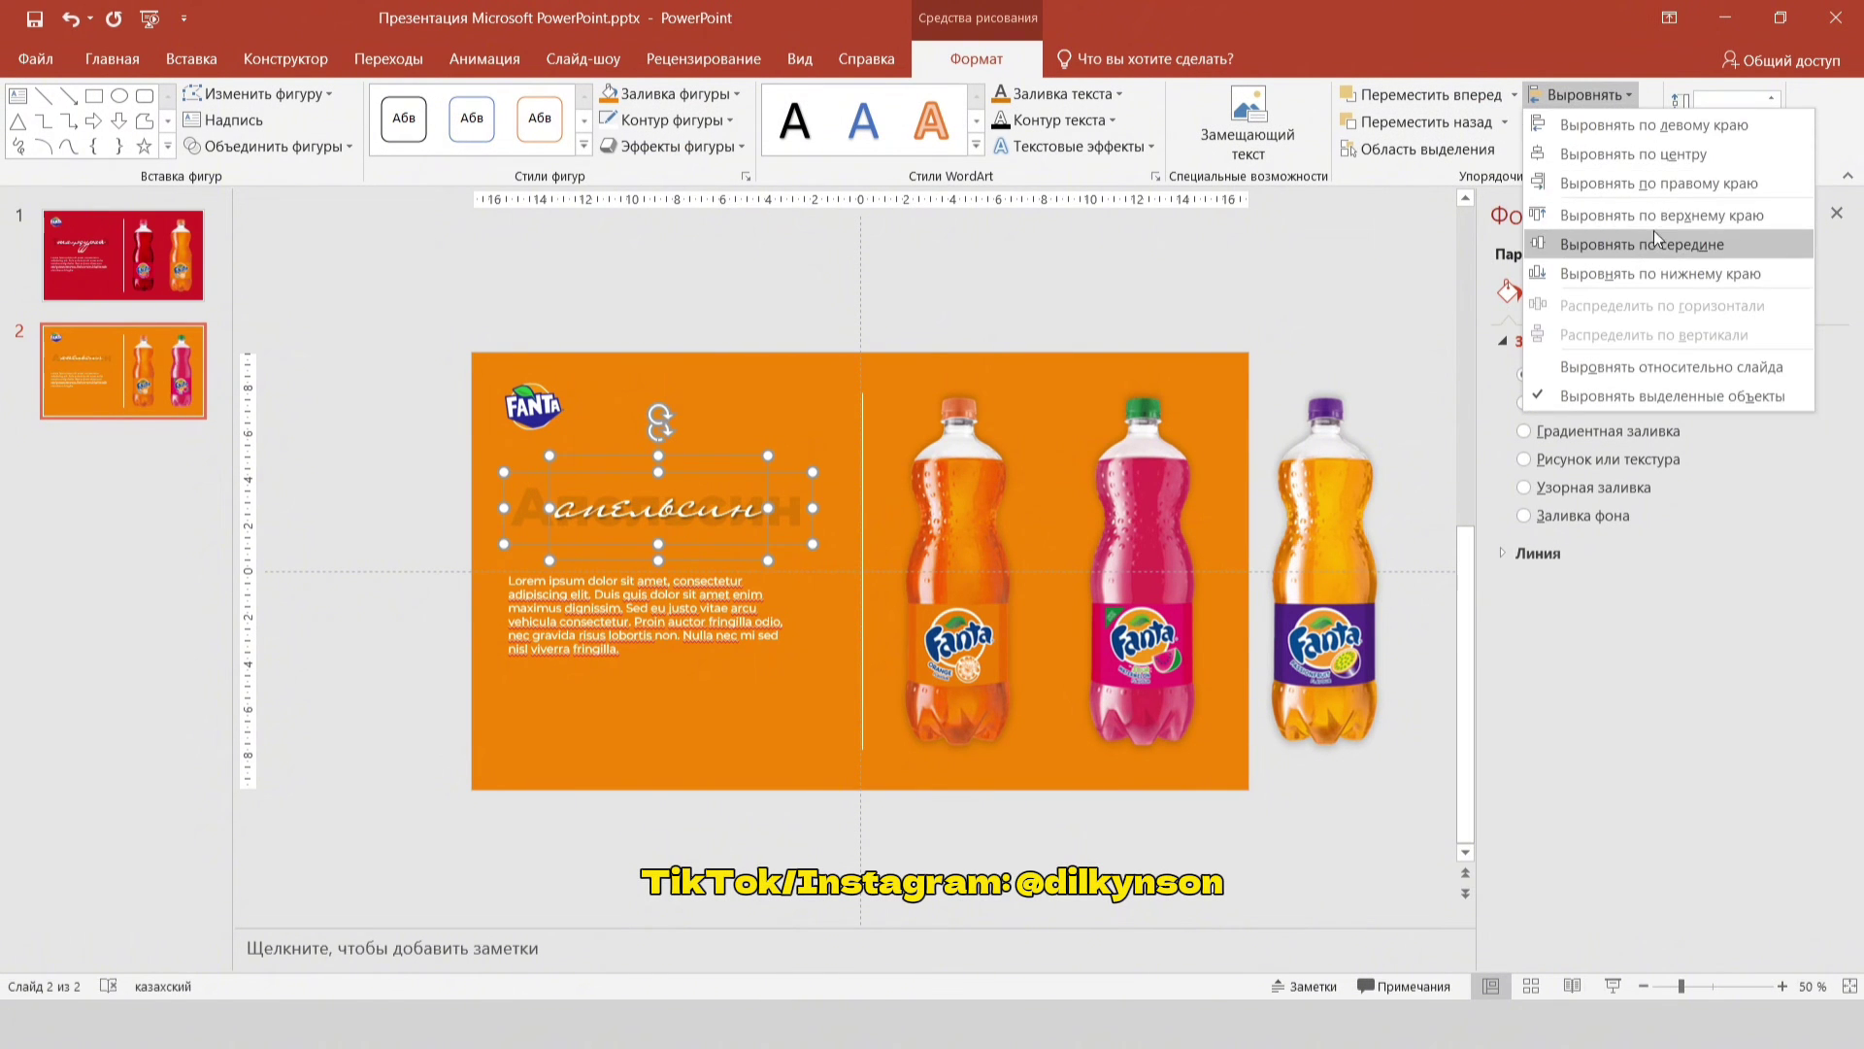
pyautogui.click(1656, 244)
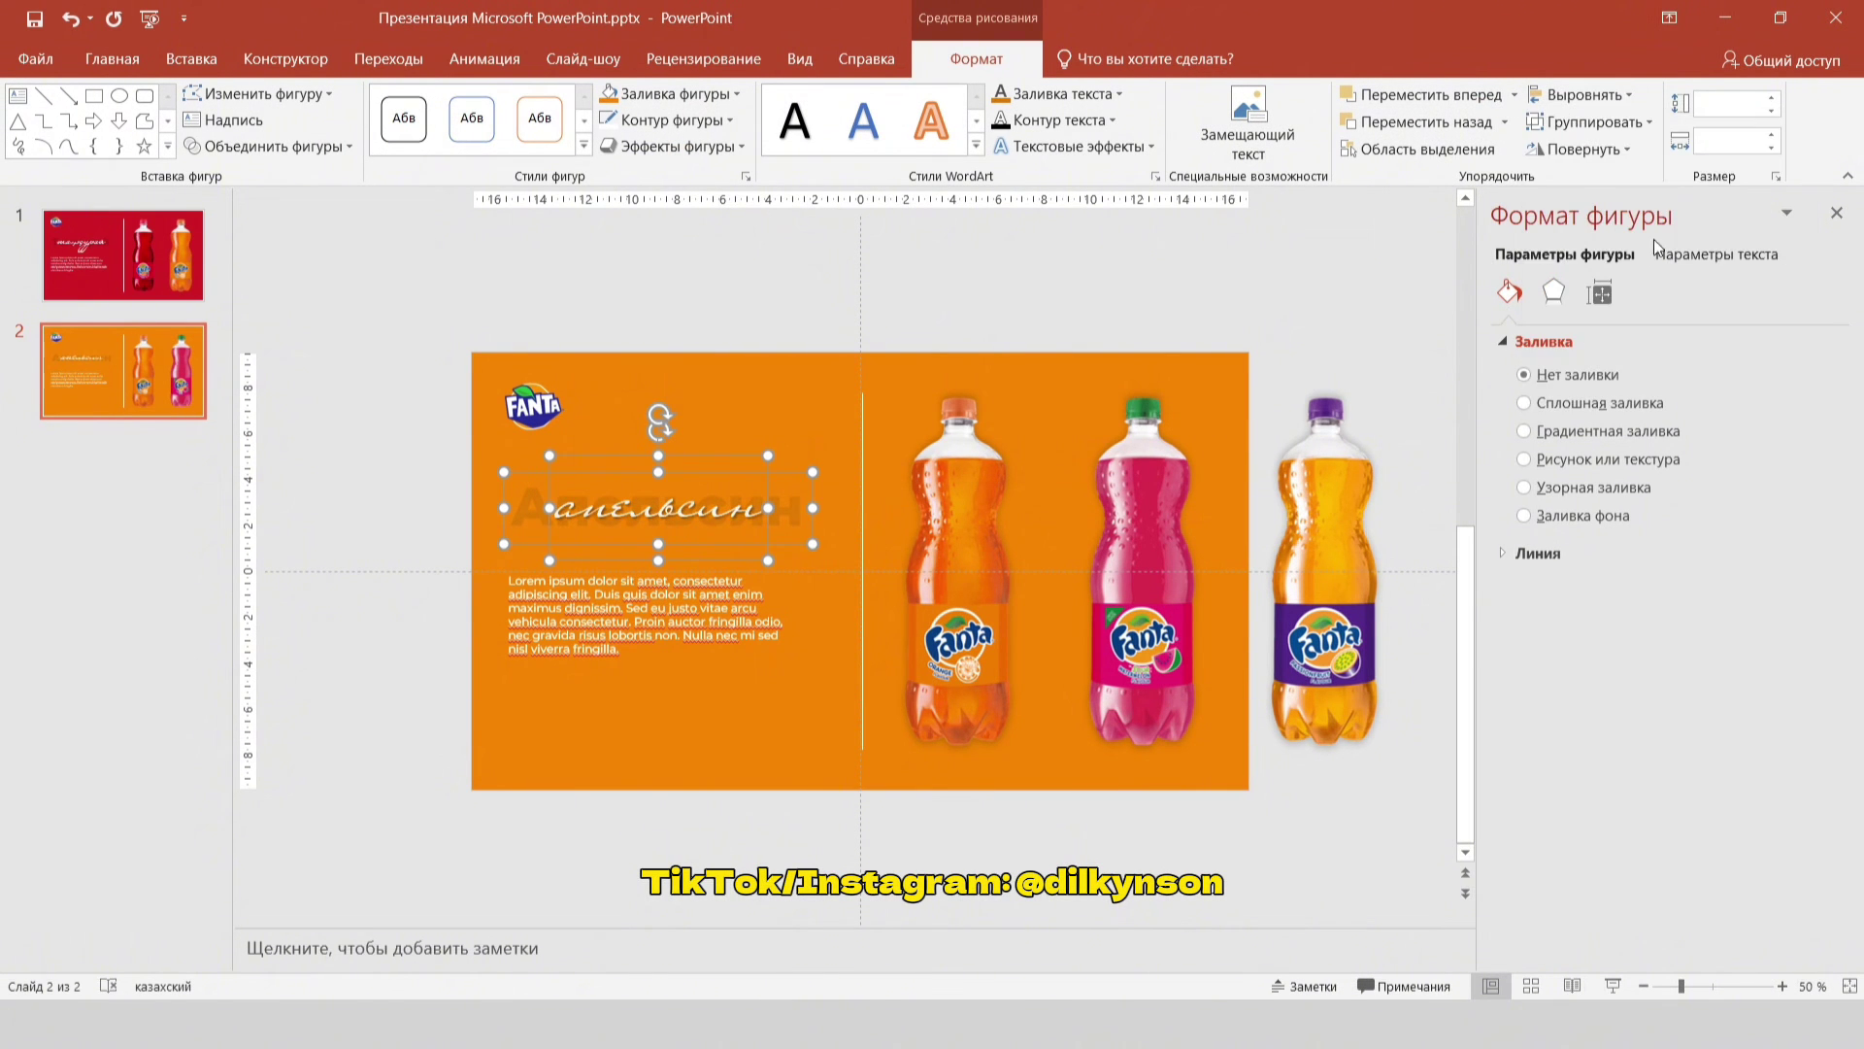
pyautogui.click(784, 302)
# Step: Duplicate slide 2 as slide 3 and shift the bottles left so pink leads
pyautogui.rightClick(123, 355)
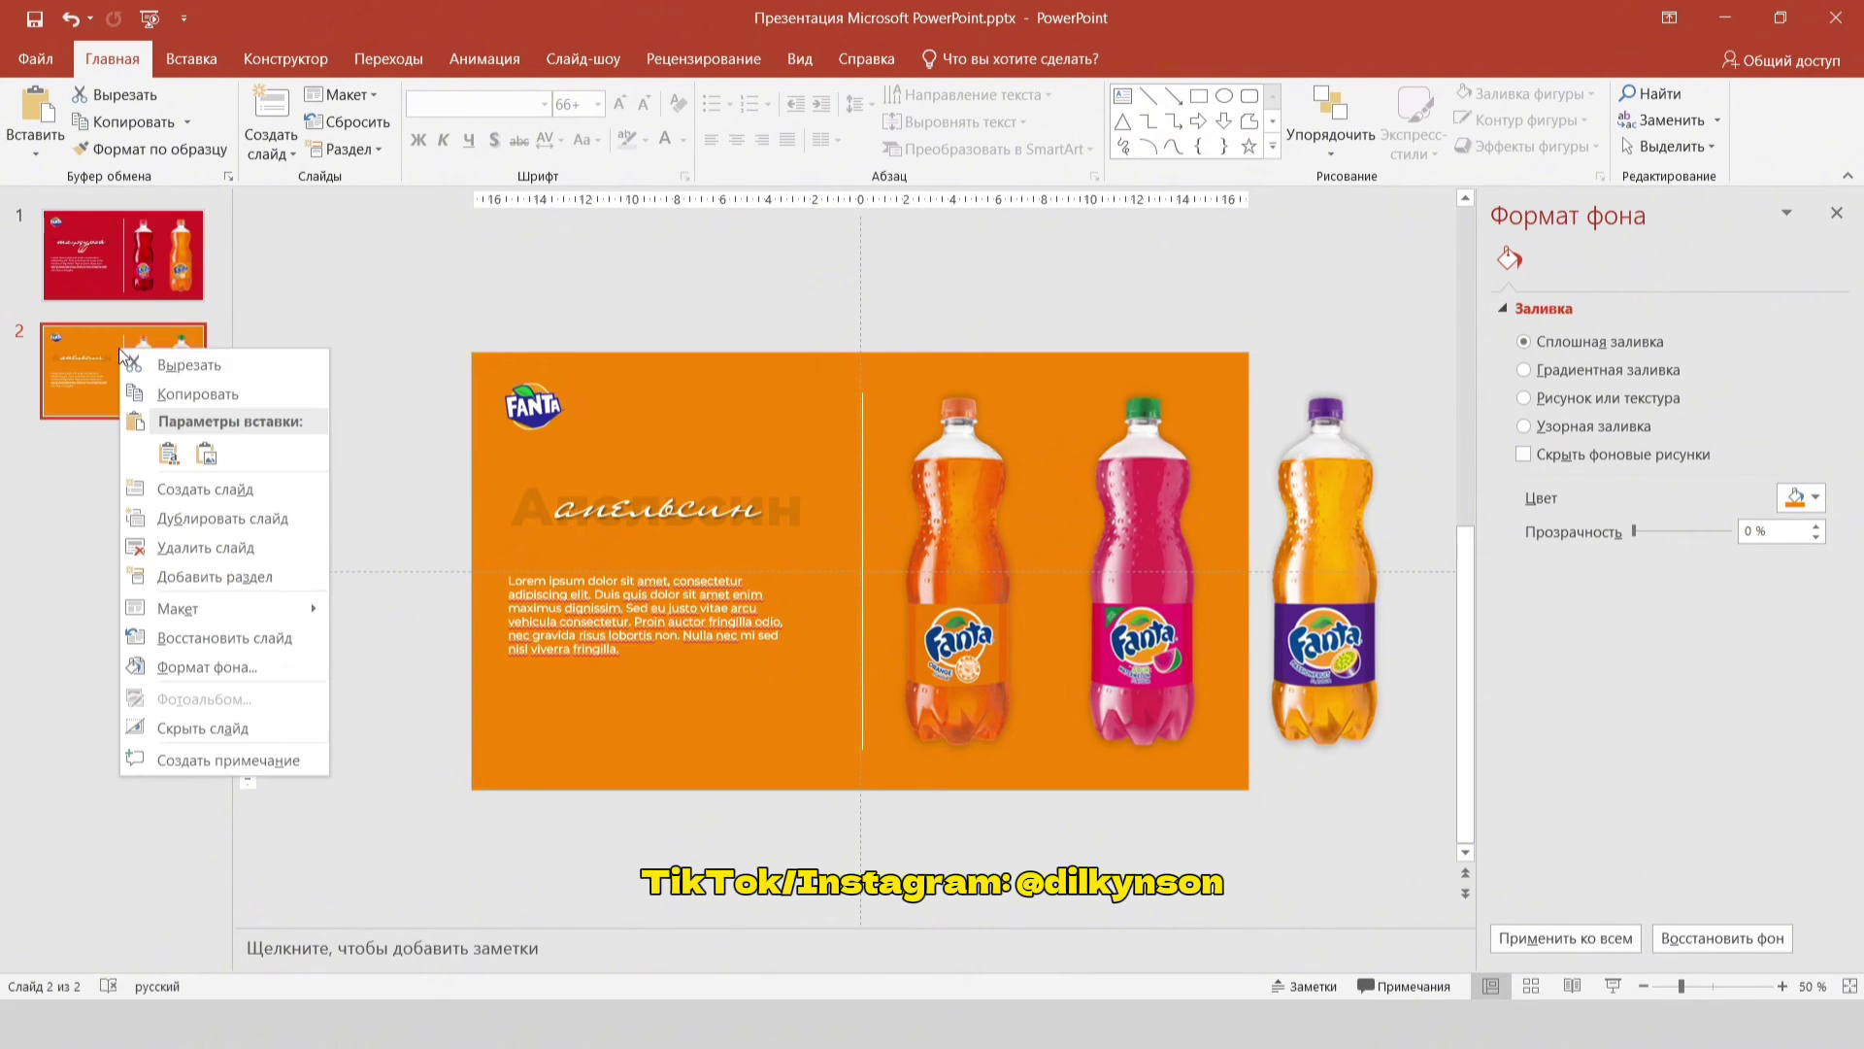
pyautogui.click(201, 518)
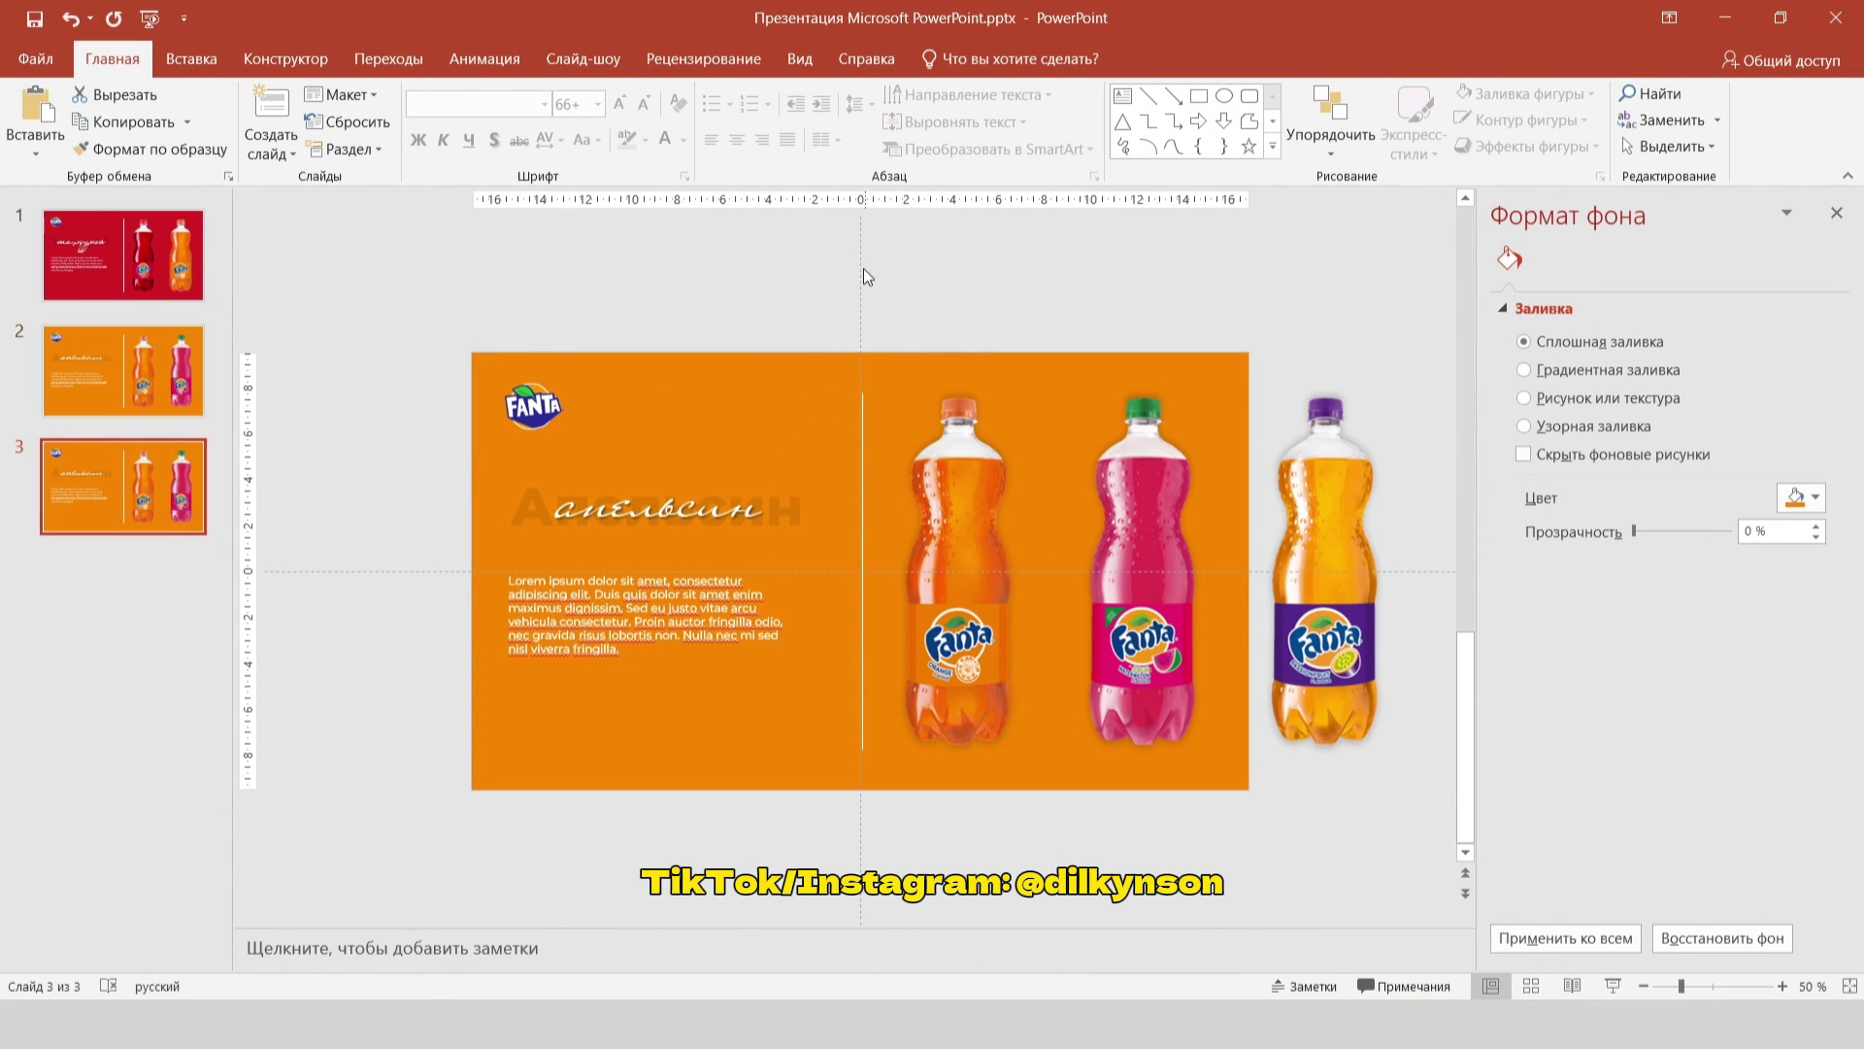
pyautogui.moveTo(867, 276); pyautogui.dragTo(1437, 767)
pyautogui.moveTo(1150, 491); pyautogui.dragTo(970, 490)
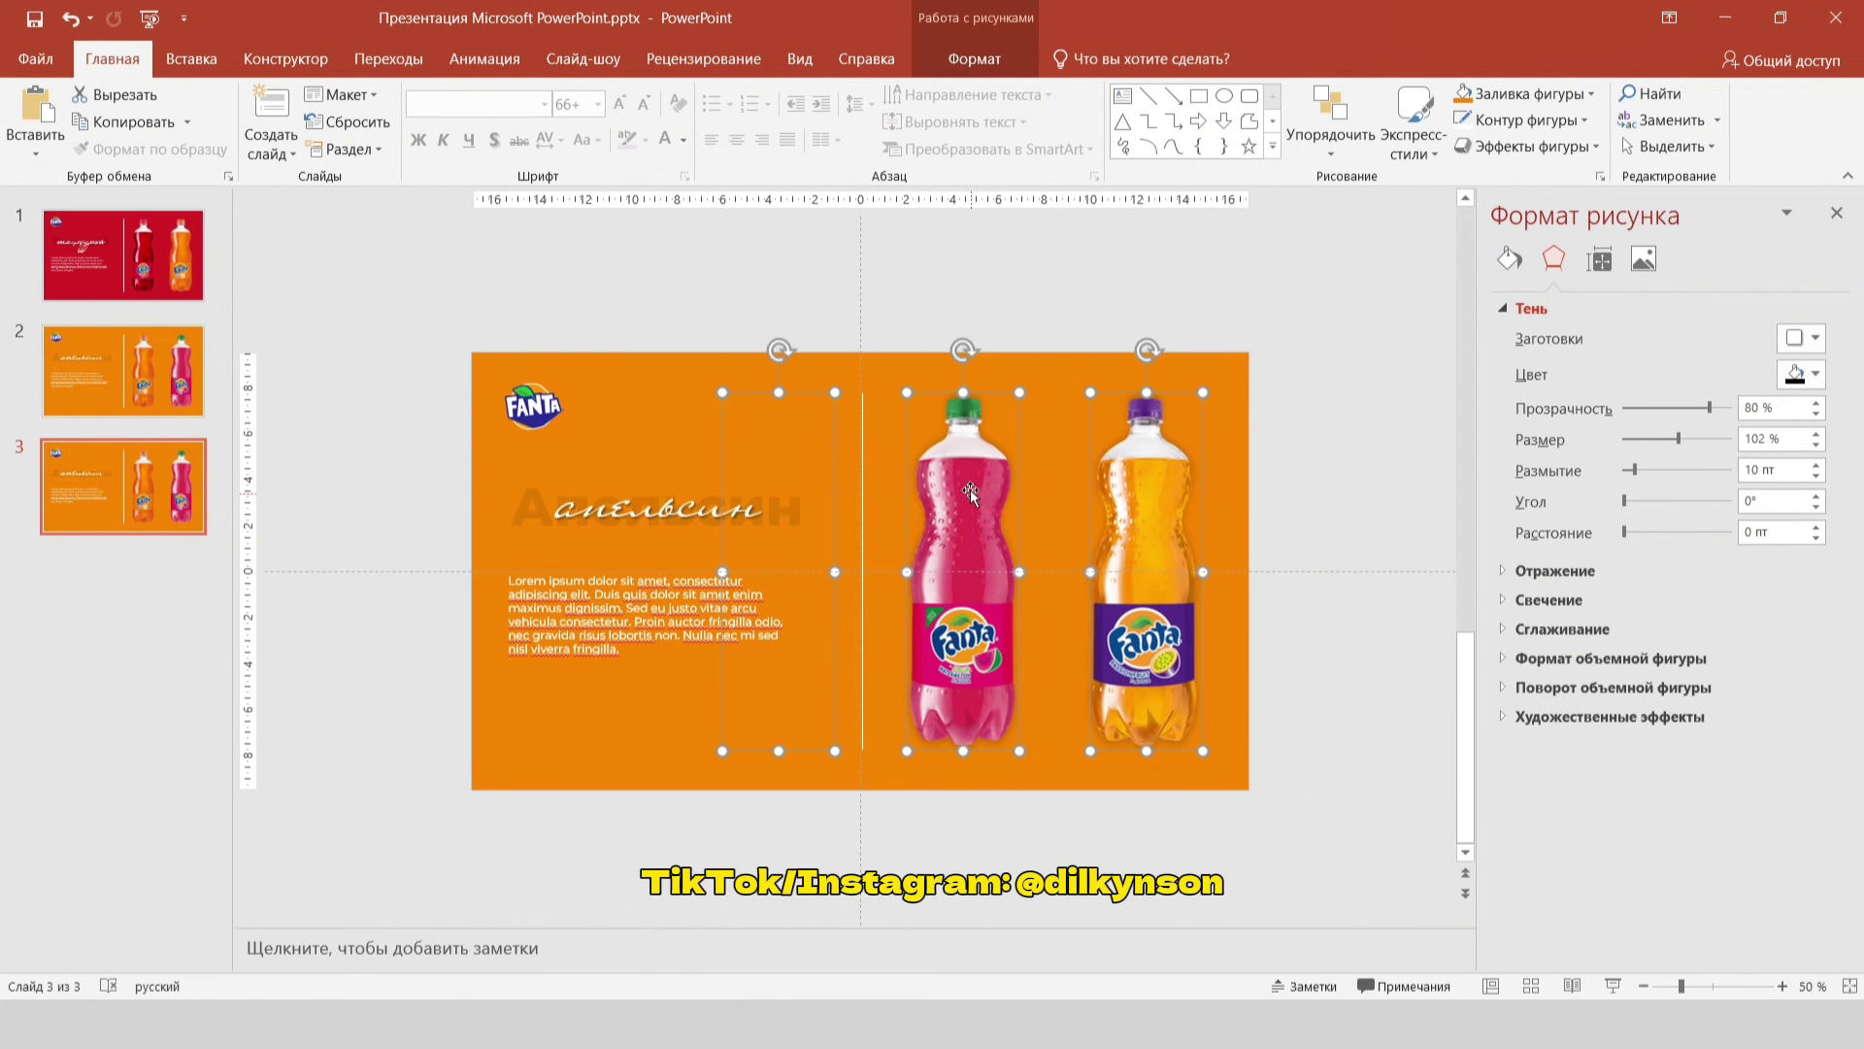
pyautogui.click(619, 343)
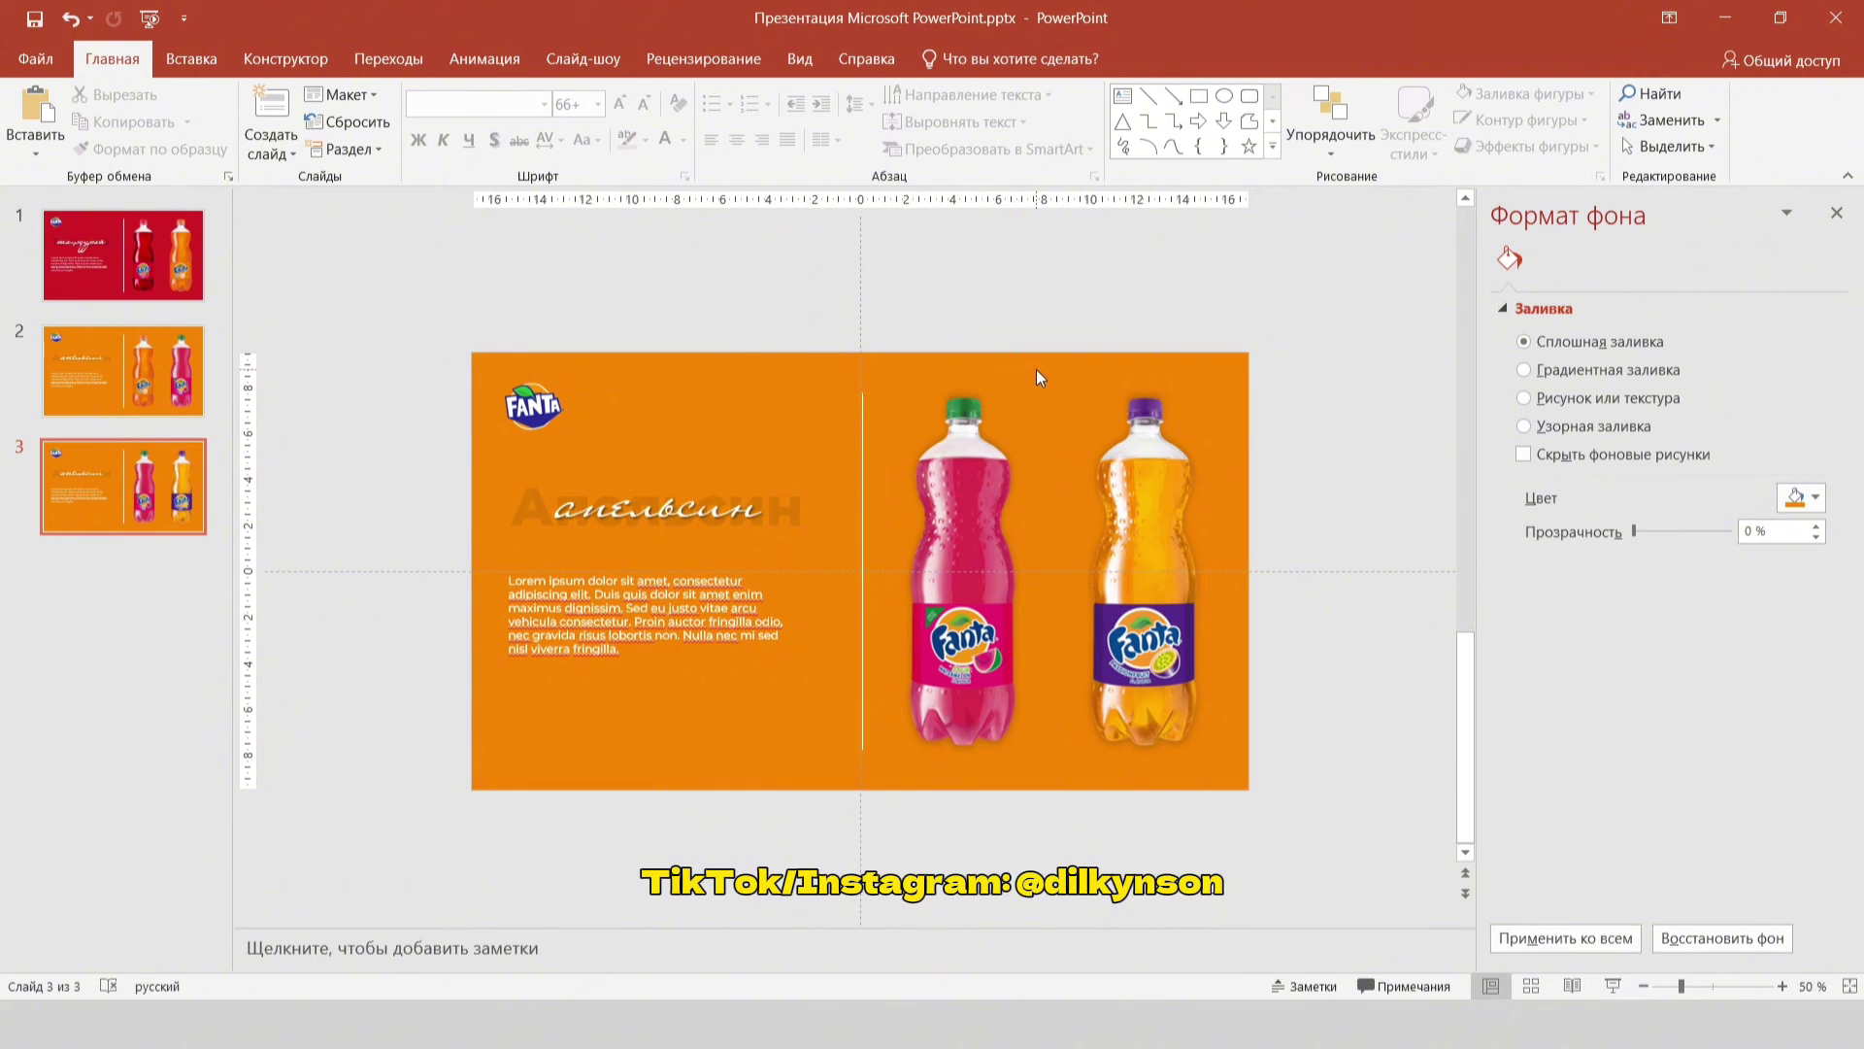
# Step: Turn the background green from the bottle cap and fill the left rectangle the same green
pyautogui.click(1813, 497)
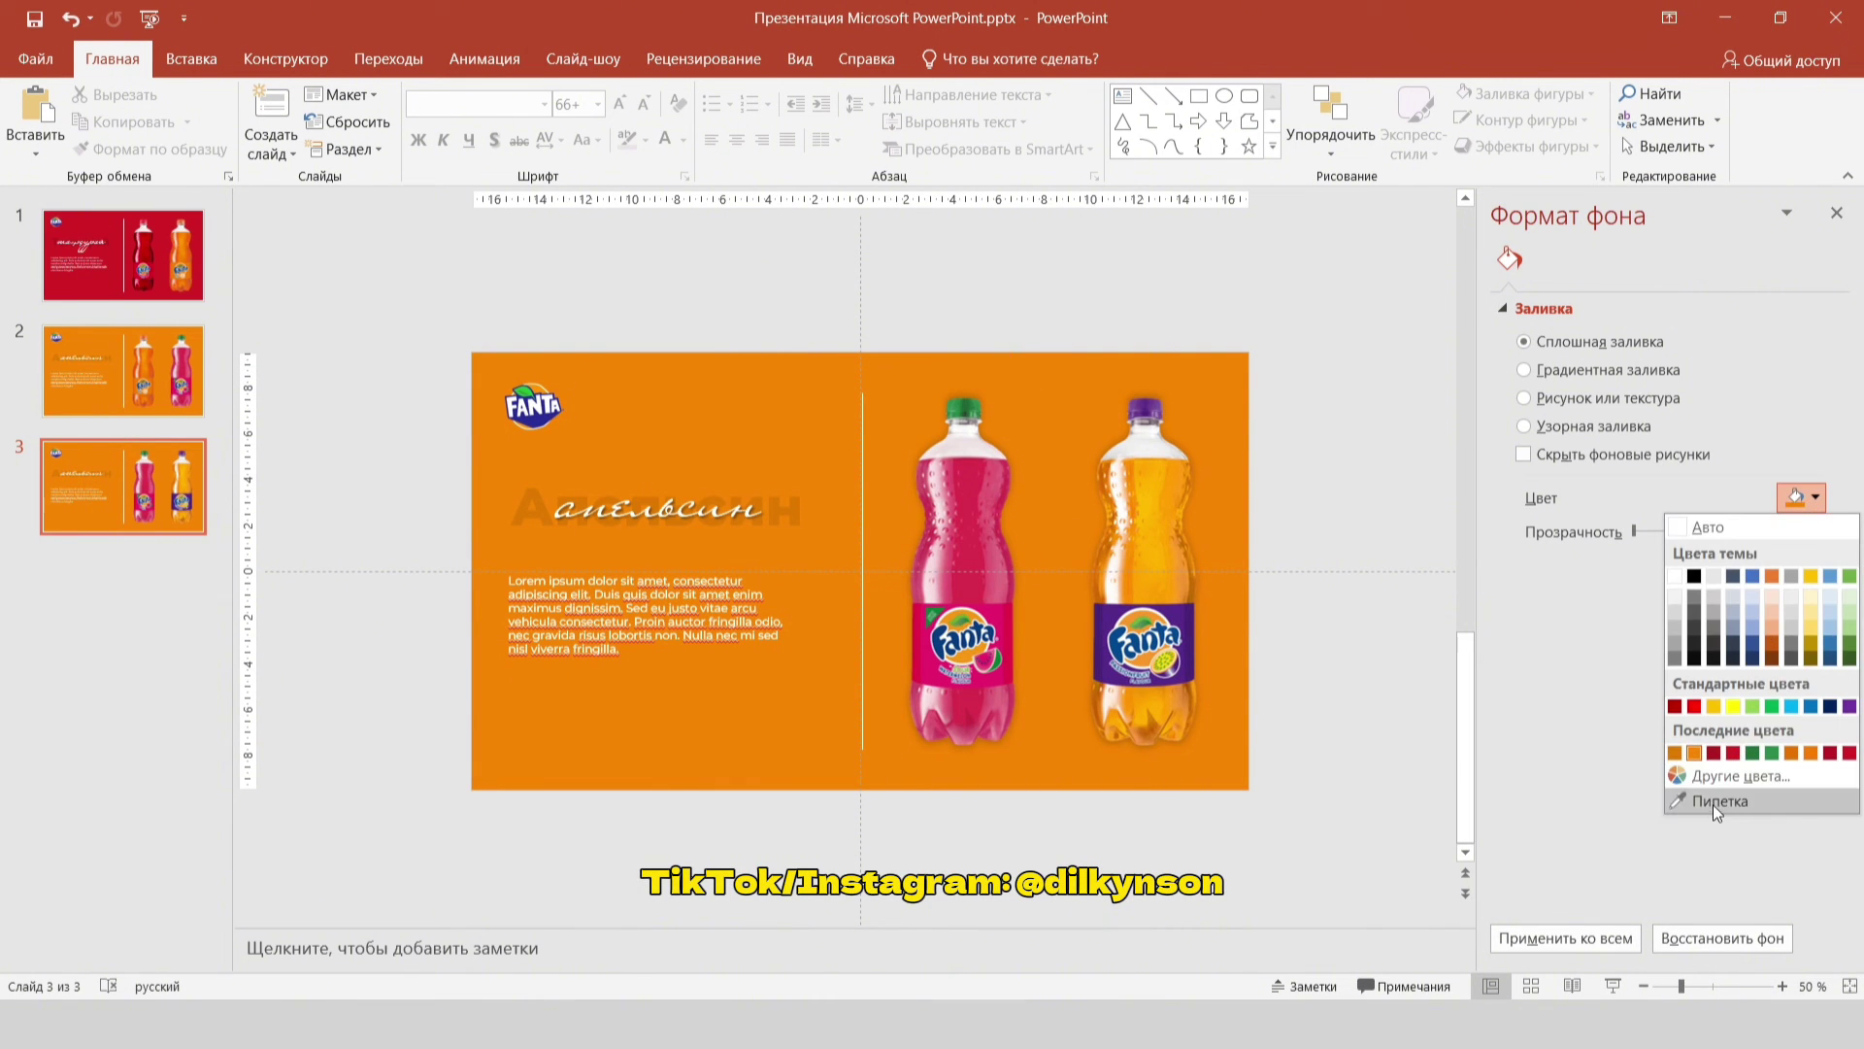
pyautogui.click(1713, 804)
pyautogui.click(967, 404)
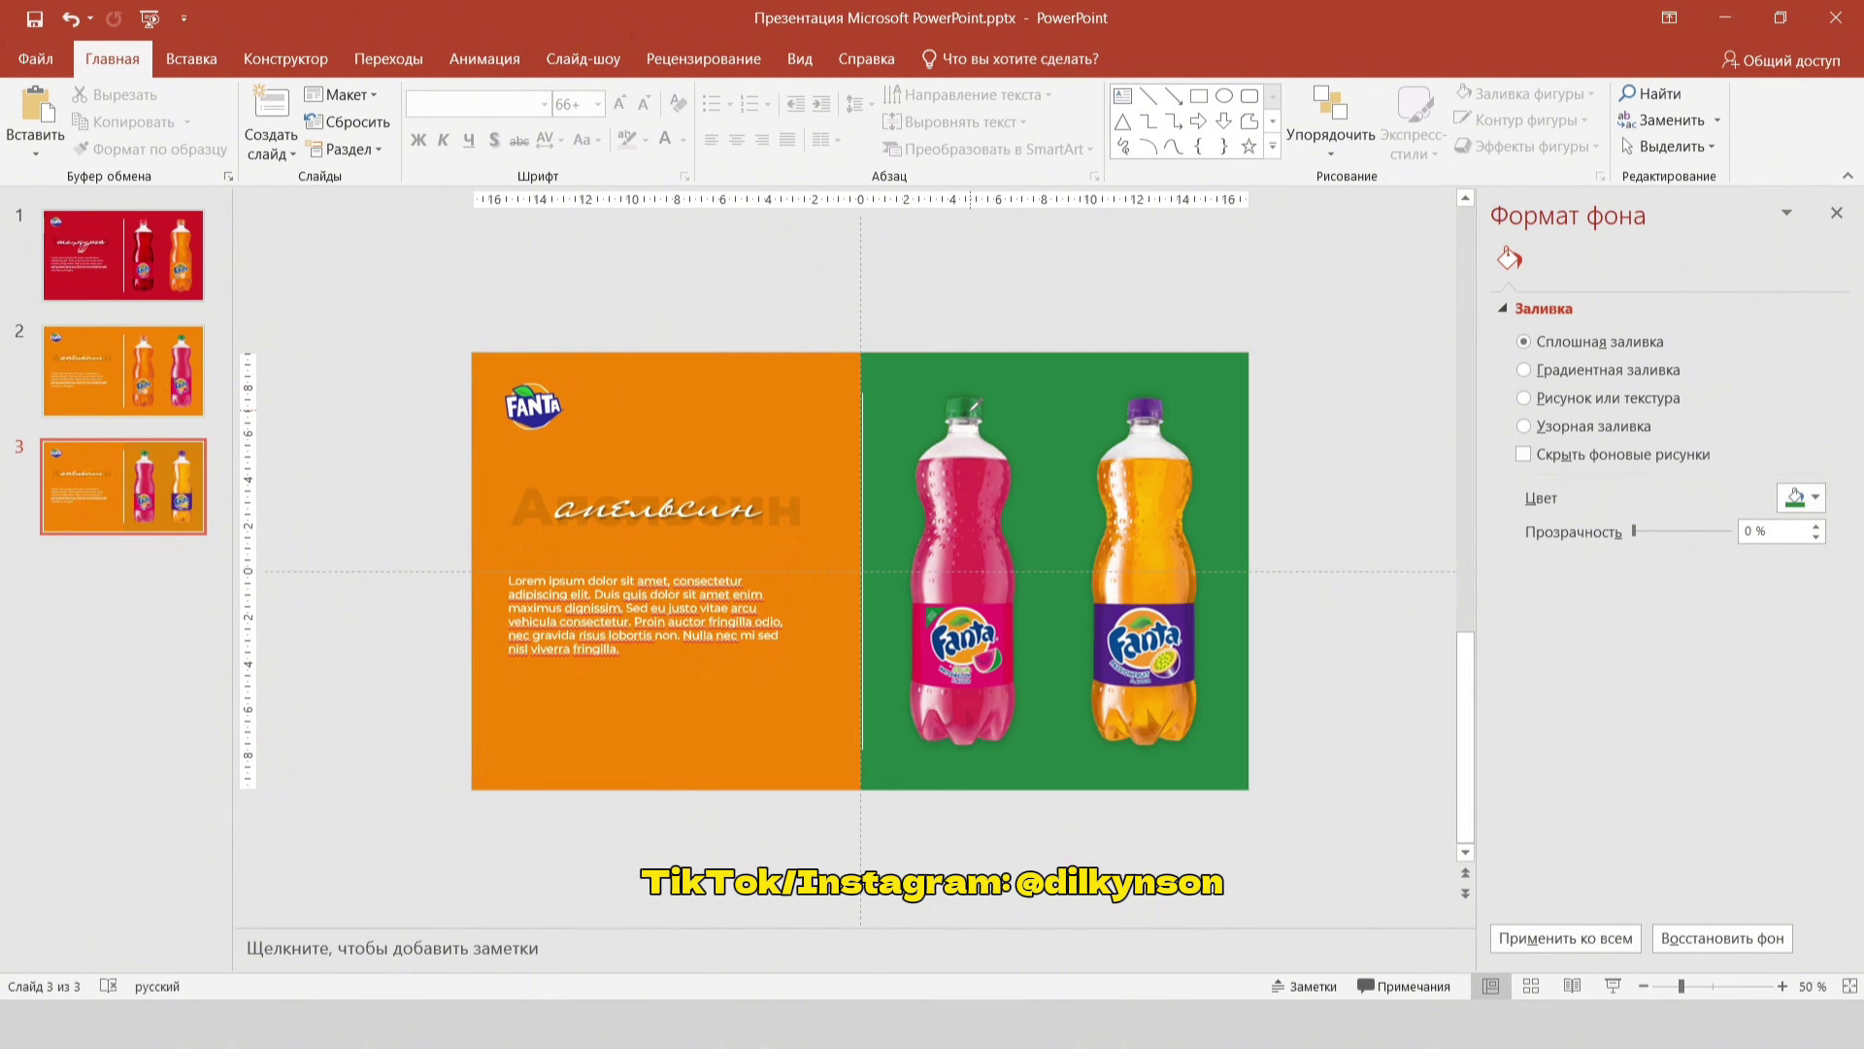
pyautogui.click(781, 356)
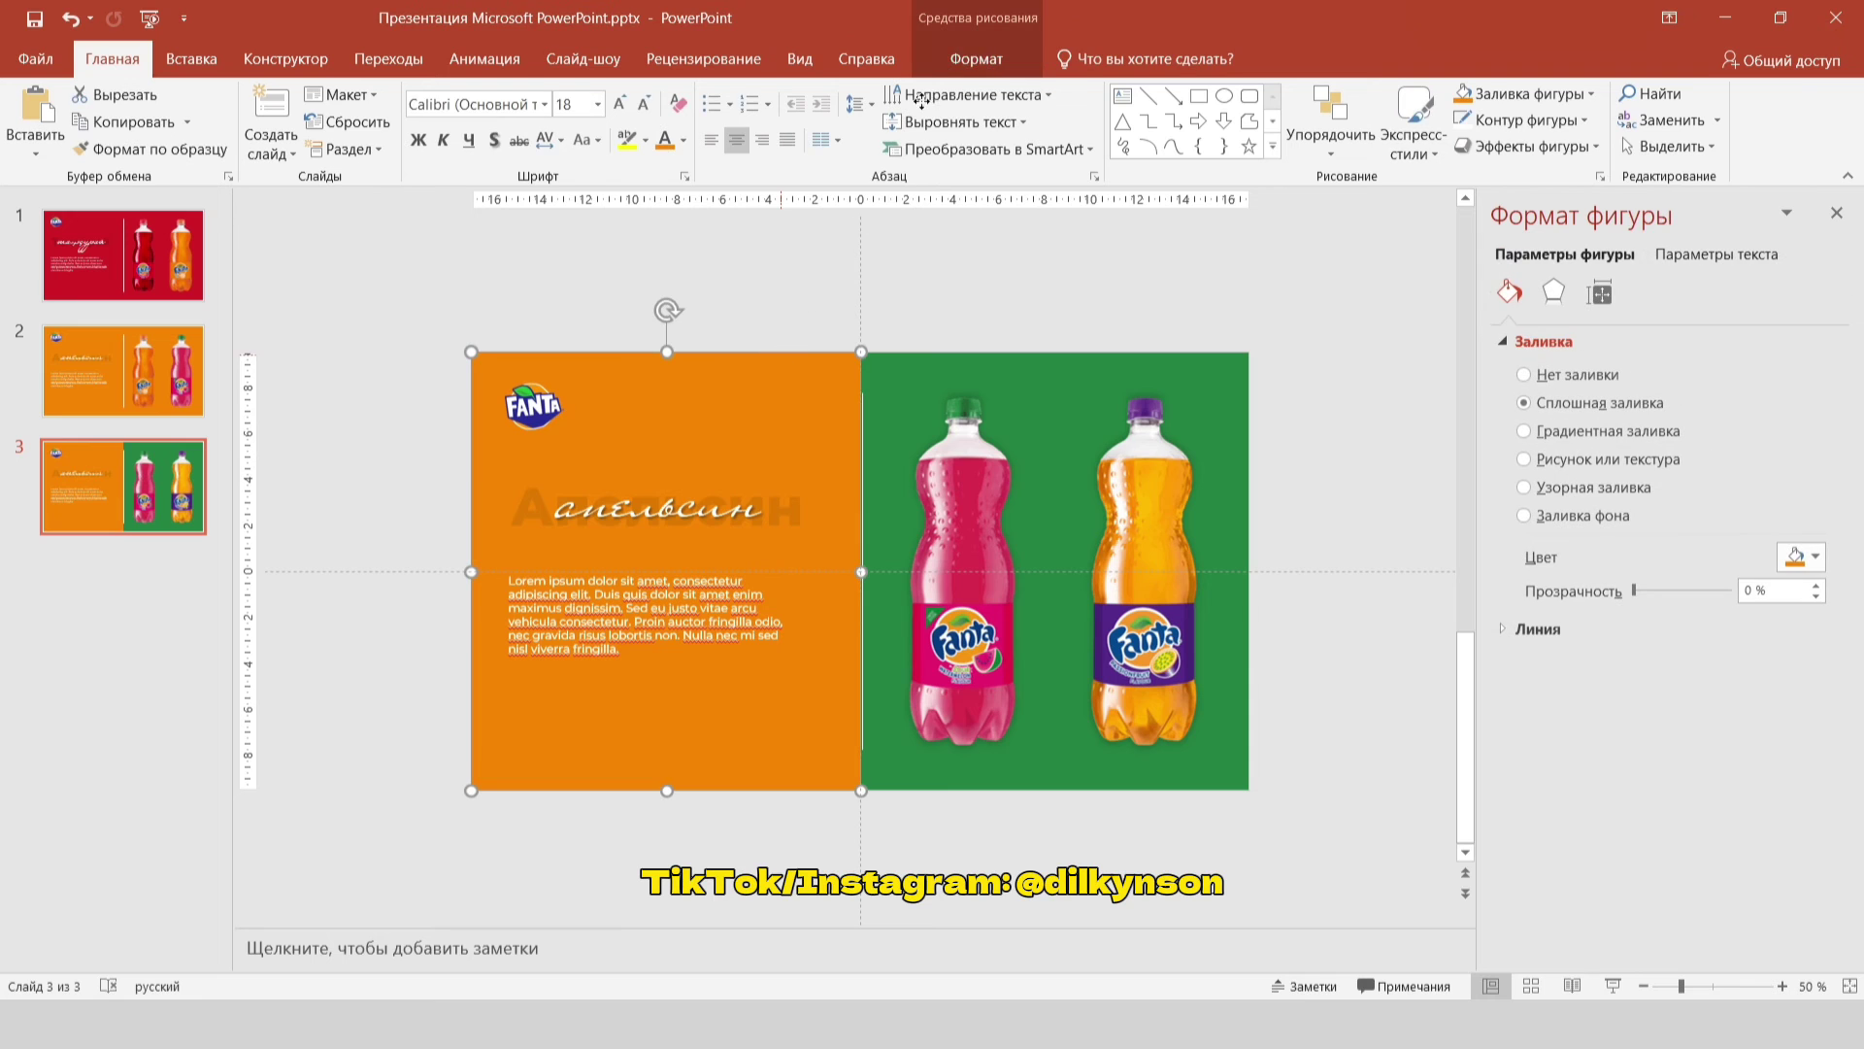
pyautogui.click(977, 58)
pyautogui.click(736, 94)
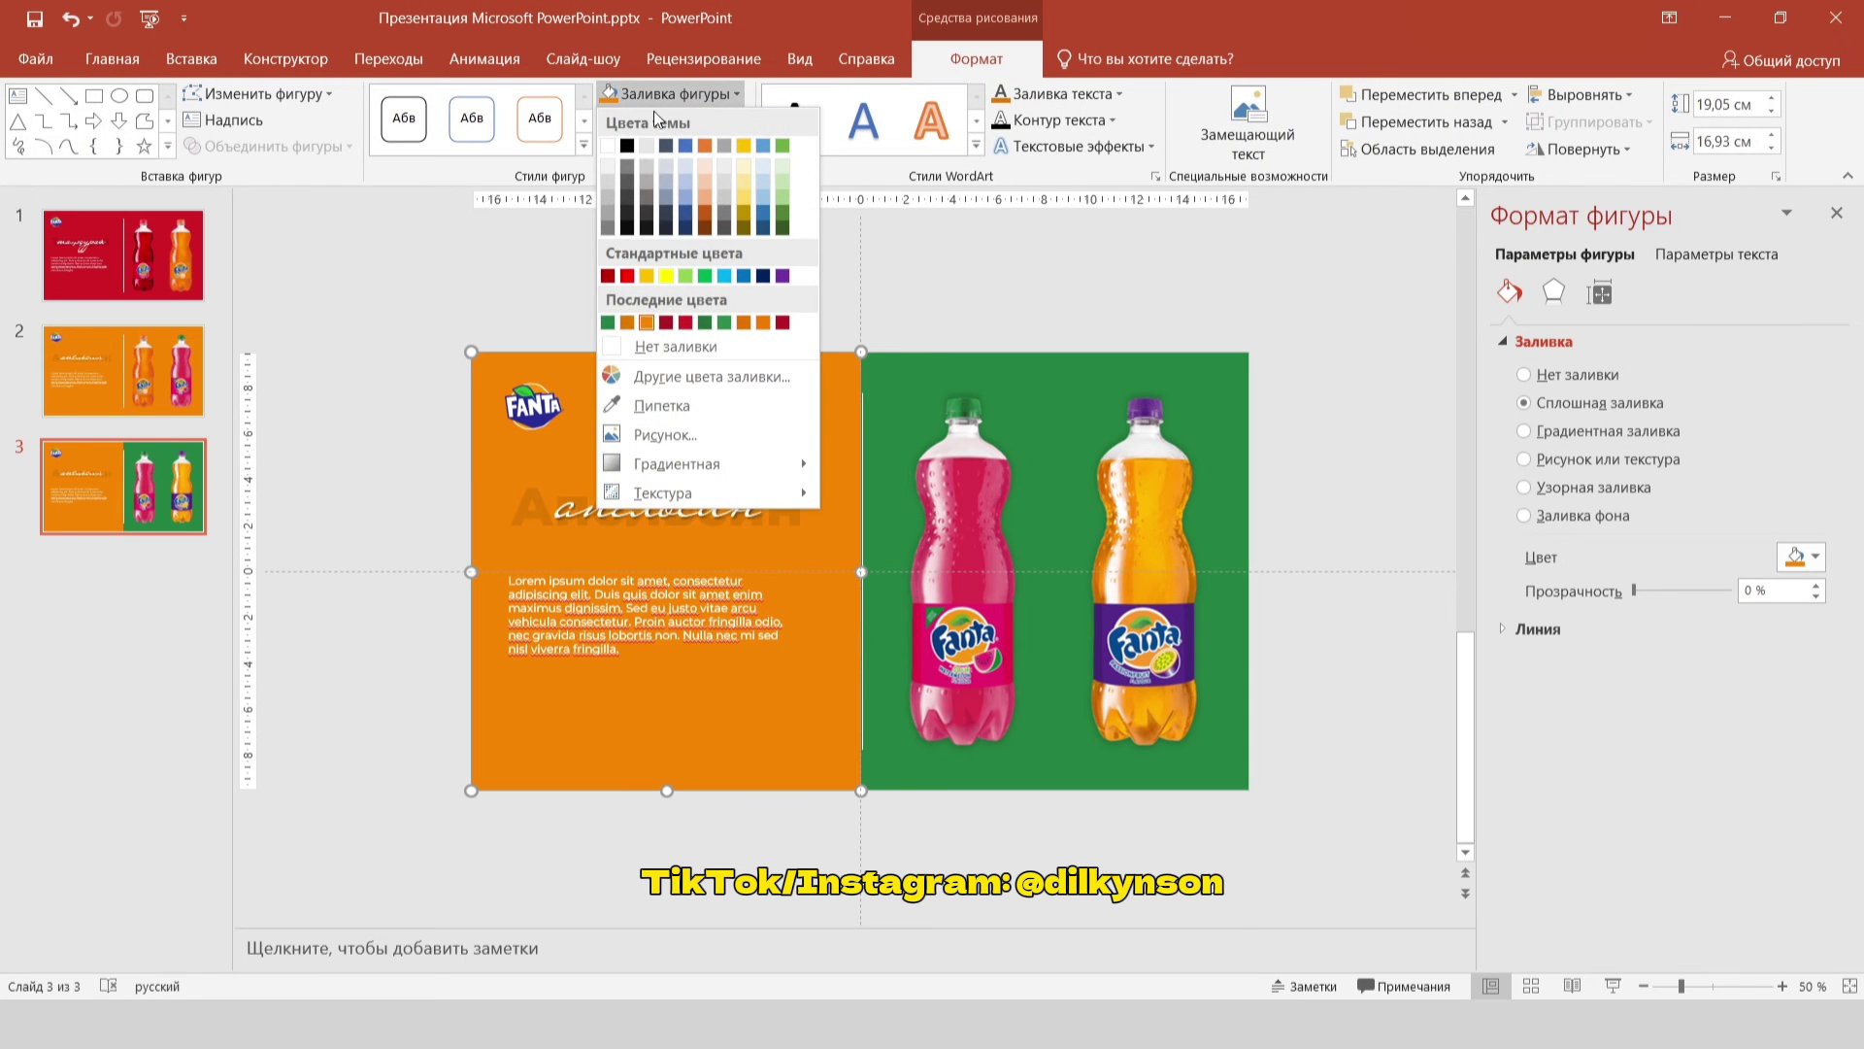
pyautogui.click(608, 322)
pyautogui.click(660, 507)
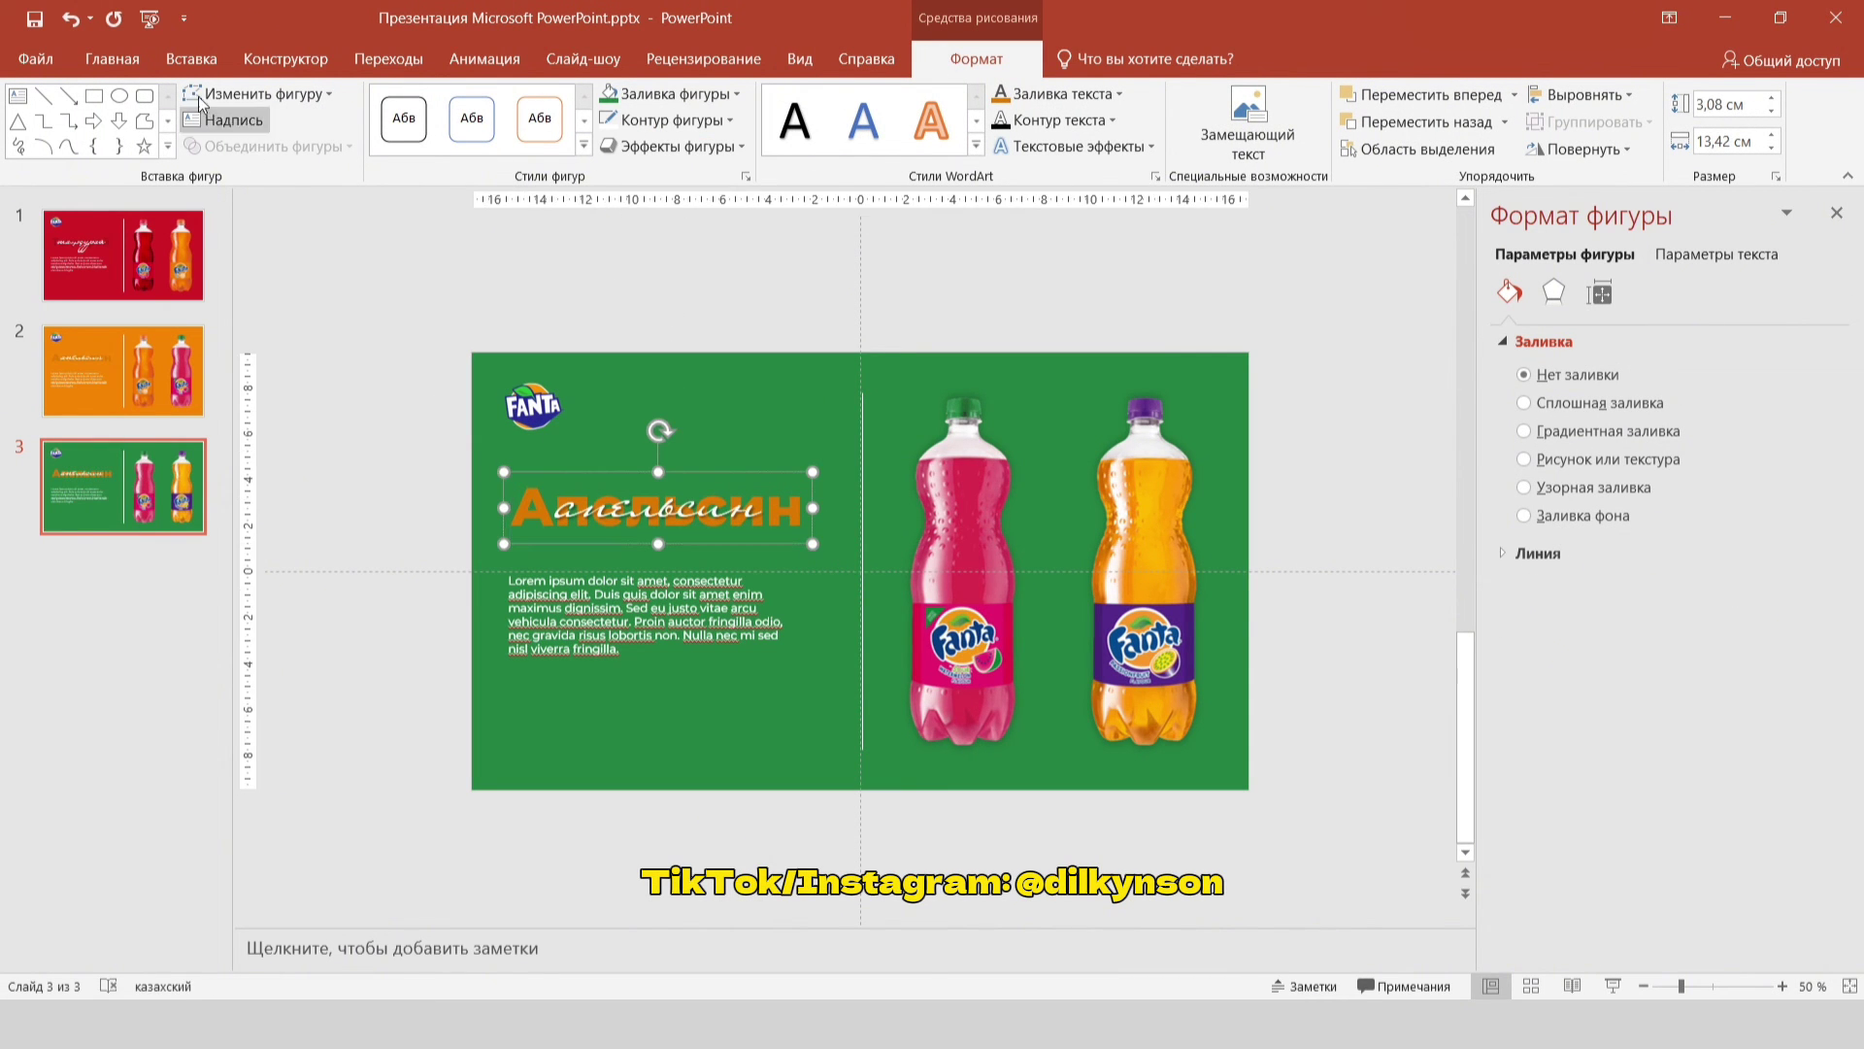
# Step: Colour the large background heading a darker custom green
pyautogui.click(113, 59)
pyautogui.click(684, 140)
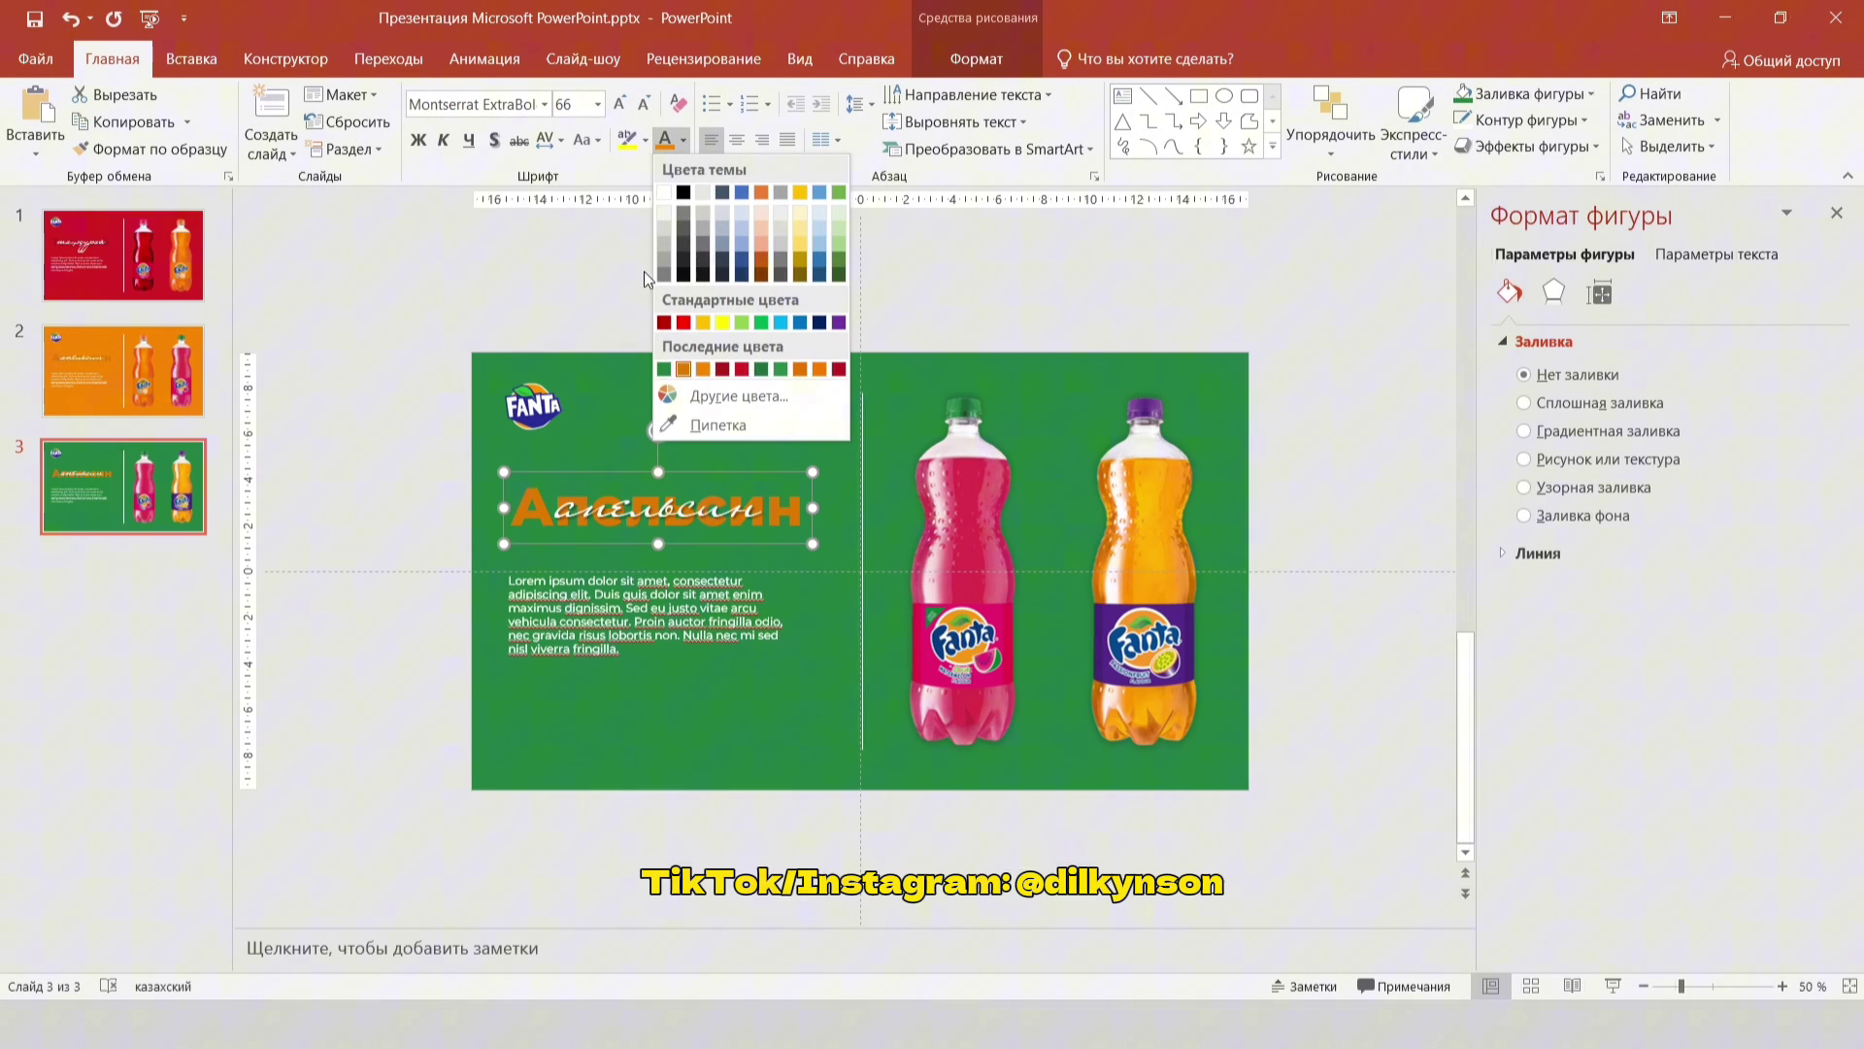
pyautogui.click(664, 369)
pyautogui.click(684, 140)
pyautogui.click(719, 396)
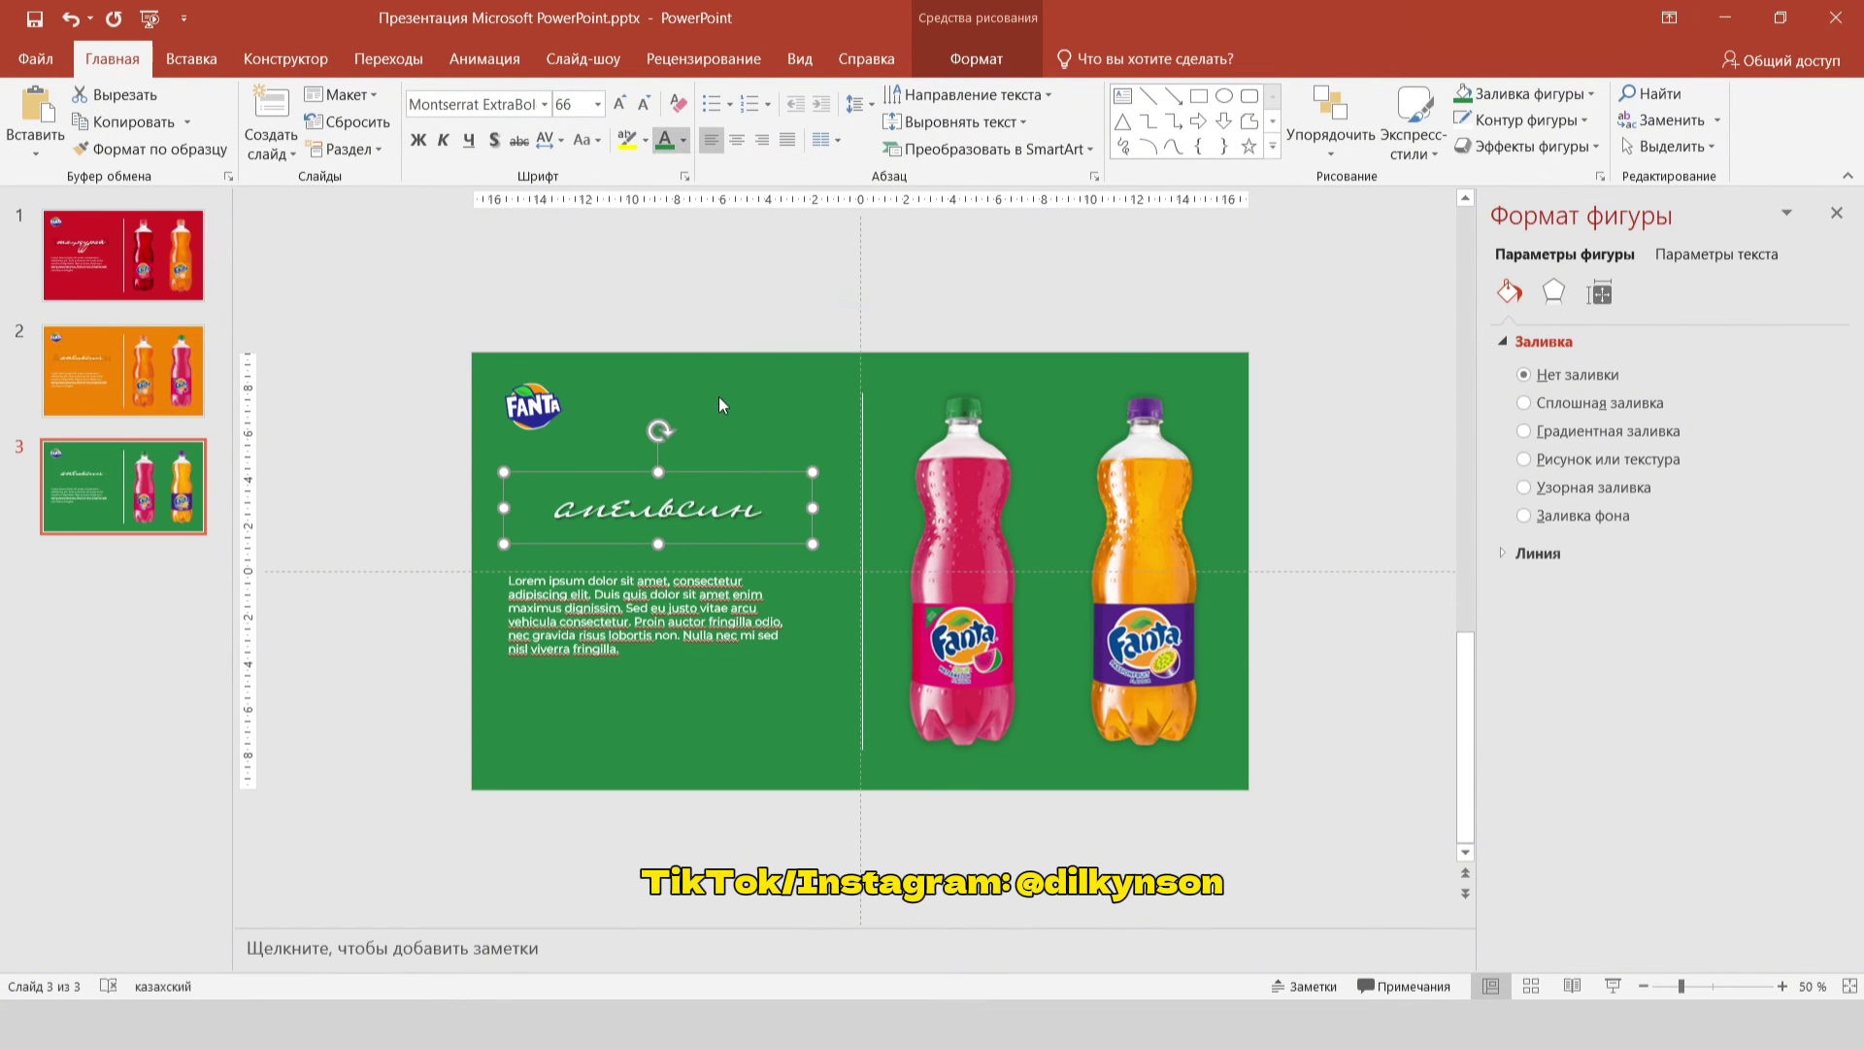
pyautogui.click(975, 477)
pyautogui.click(1065, 336)
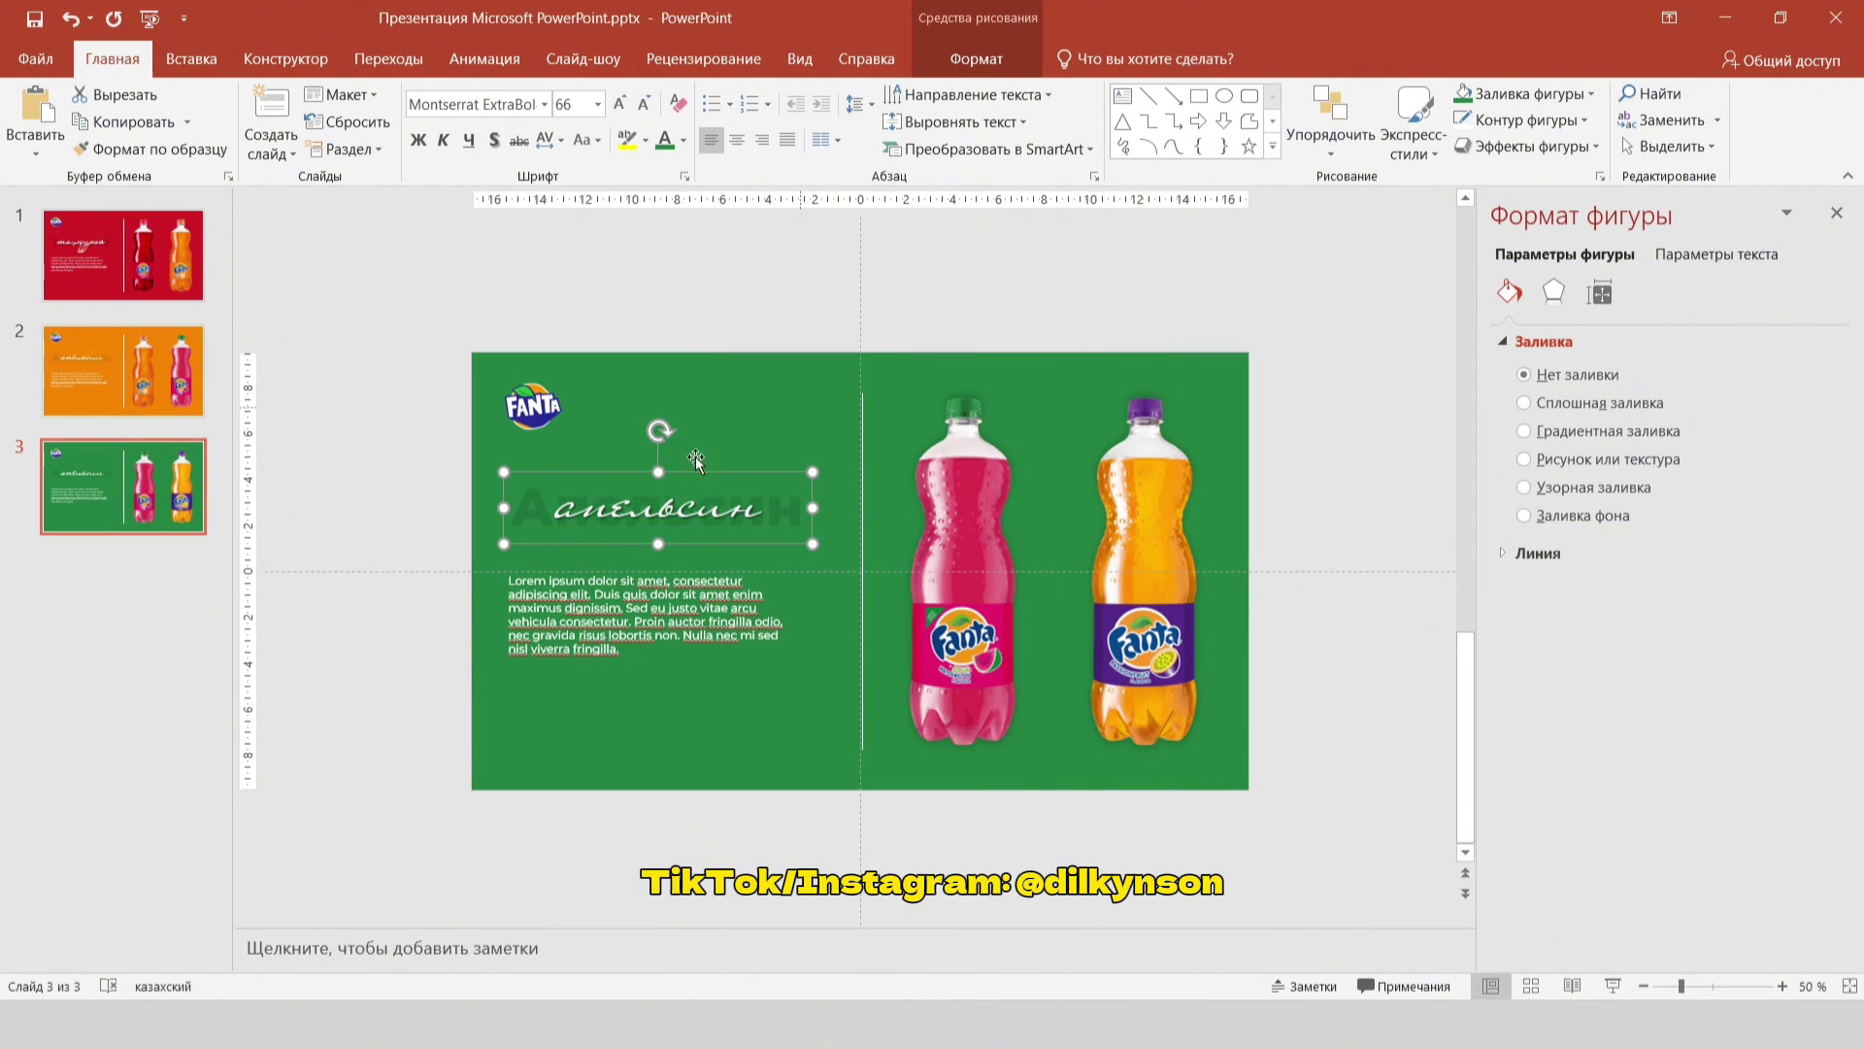
# Step: Retype the script heading as 'қарбыз' and centre it over the green heading
pyautogui.click(544, 486)
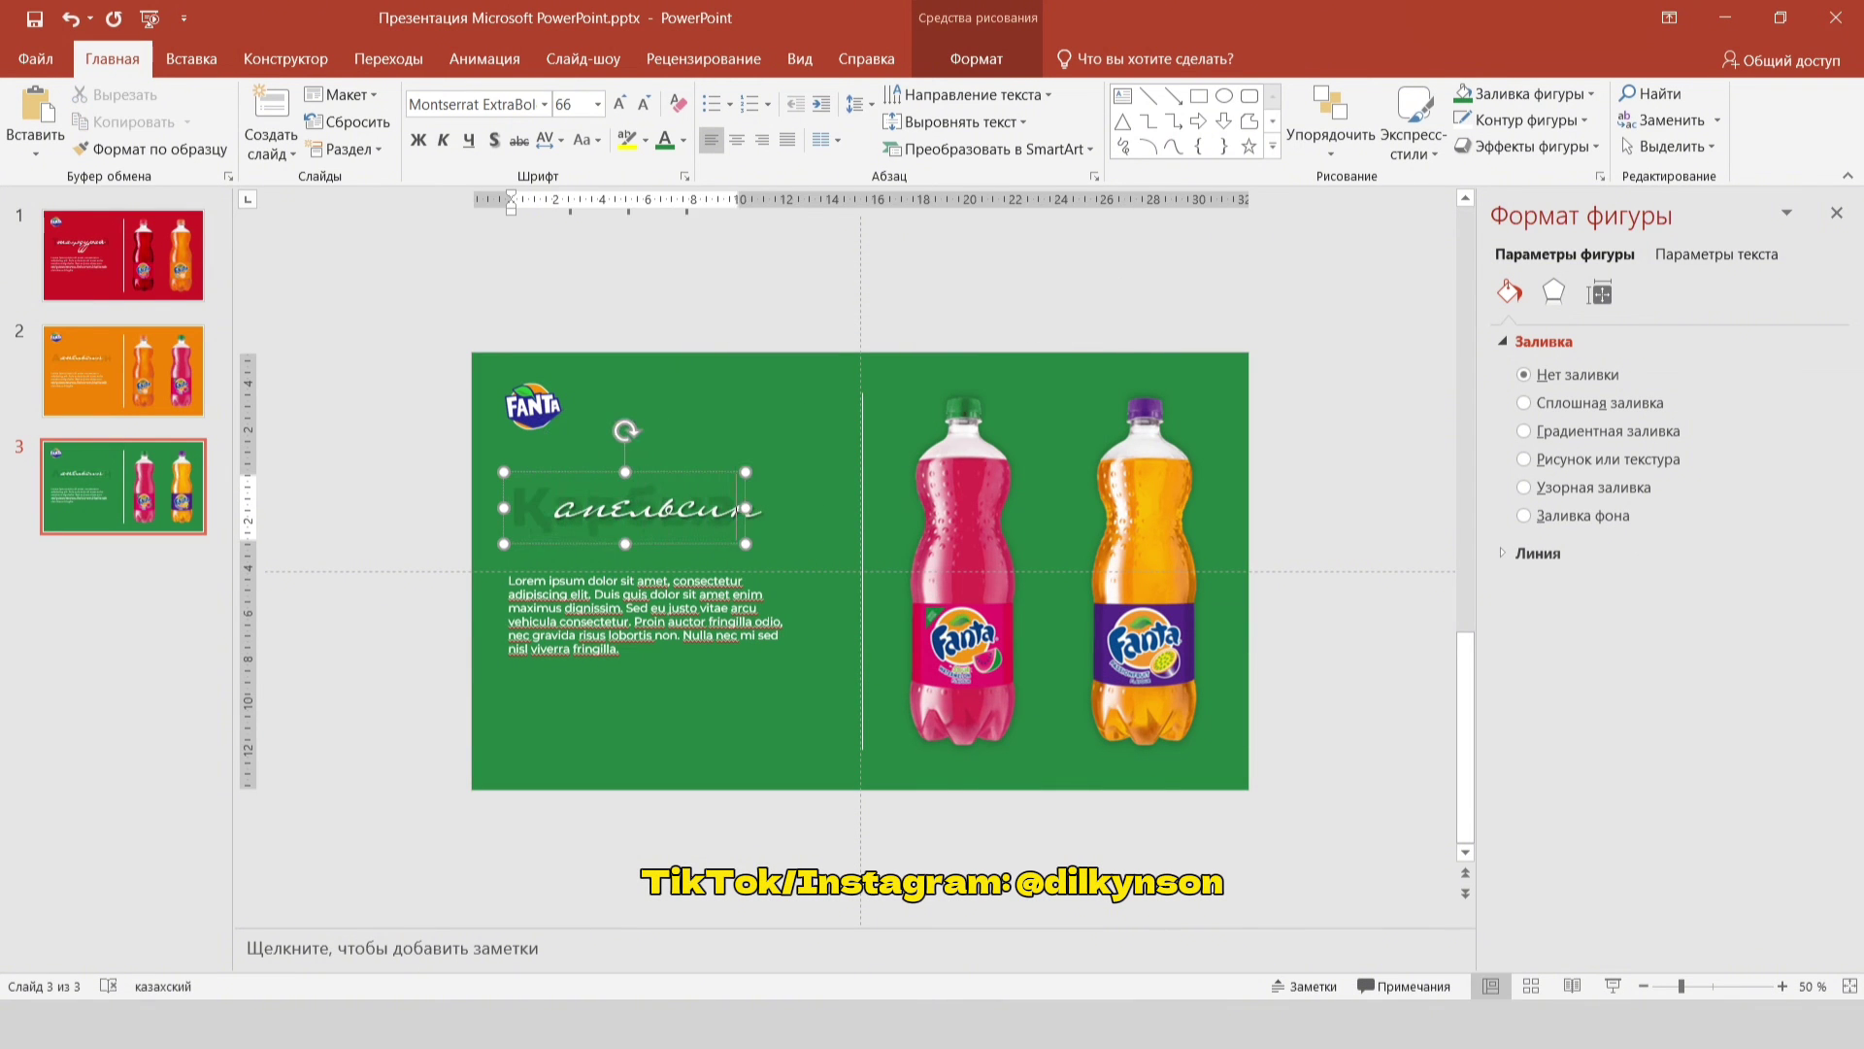
pyautogui.click(603, 515)
pyautogui.write('қарбыз')
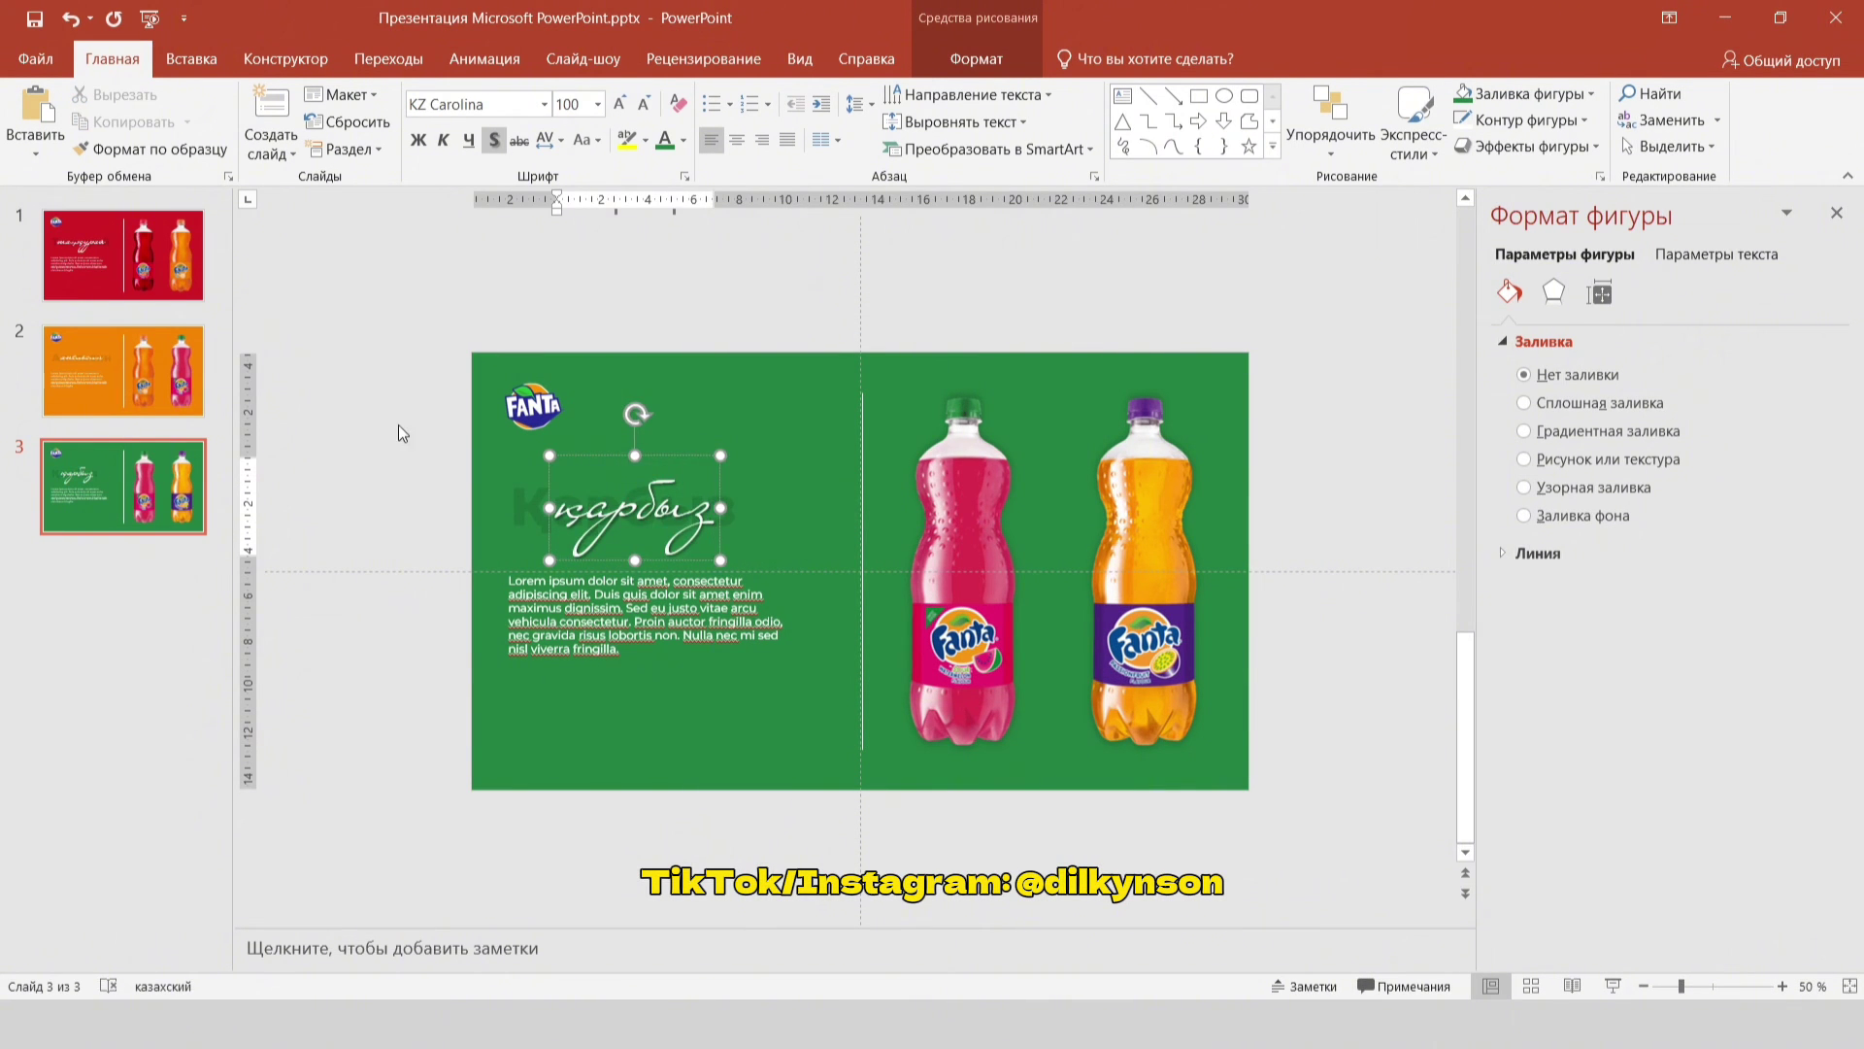
pyautogui.moveTo(398, 424); pyautogui.dragTo(767, 568)
pyautogui.click(976, 58)
pyautogui.click(1578, 94)
pyautogui.click(1602, 145)
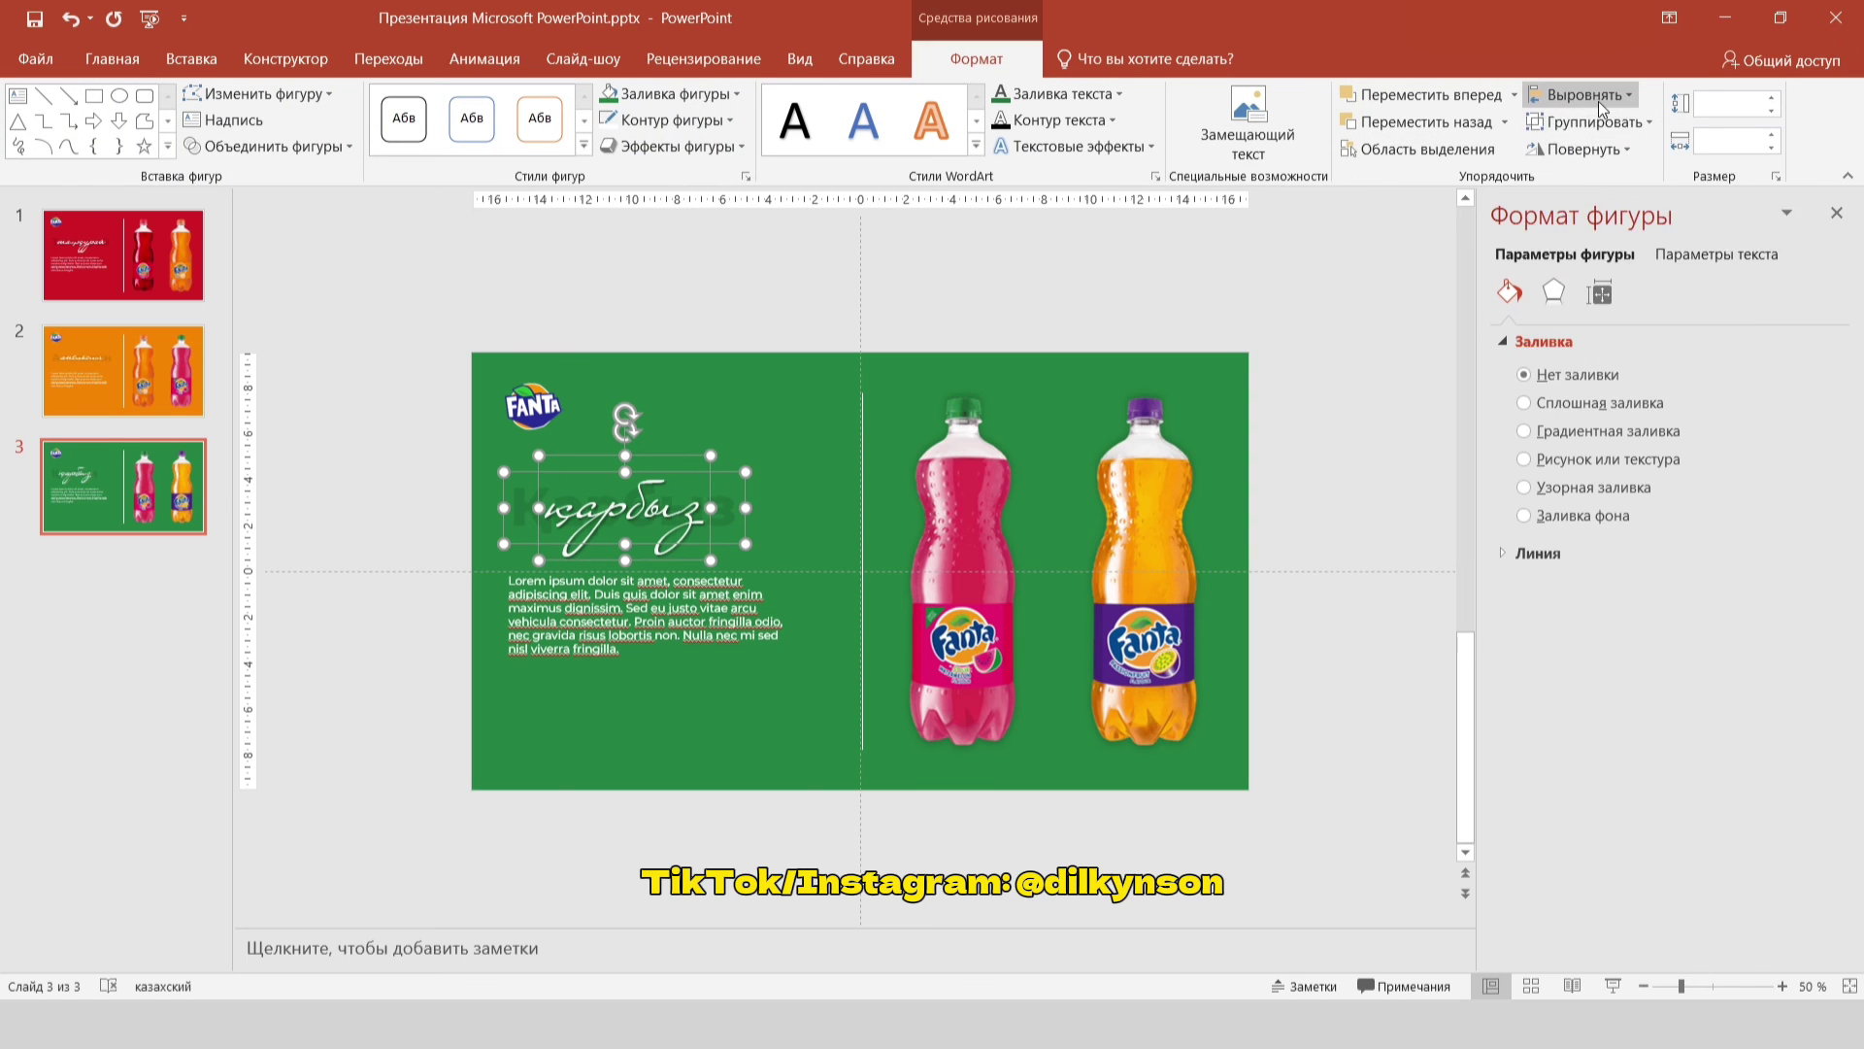
pyautogui.click(123, 485)
# Step: Duplicate slide 3 as slide 4 and shift the bottles left
pyautogui.rightClick(125, 478)
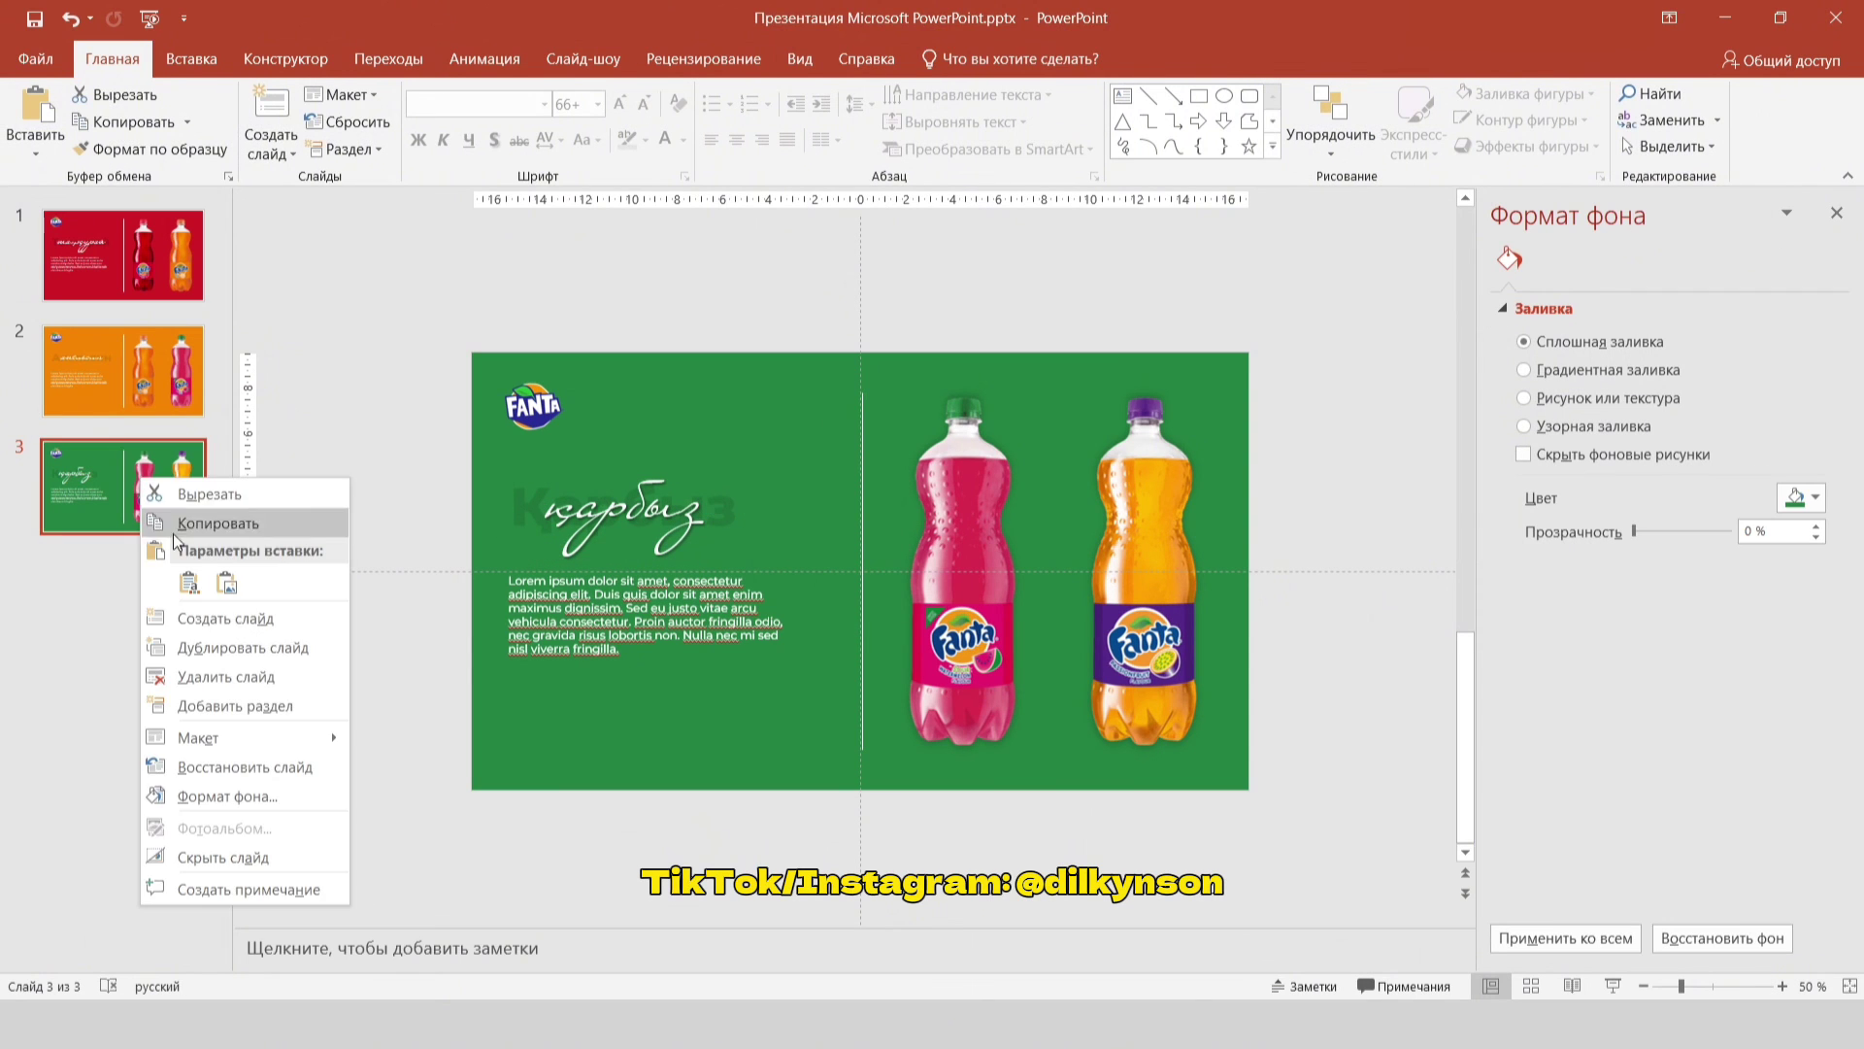
pyautogui.click(194, 657)
pyautogui.moveTo(893, 369); pyautogui.dragTo(1332, 855)
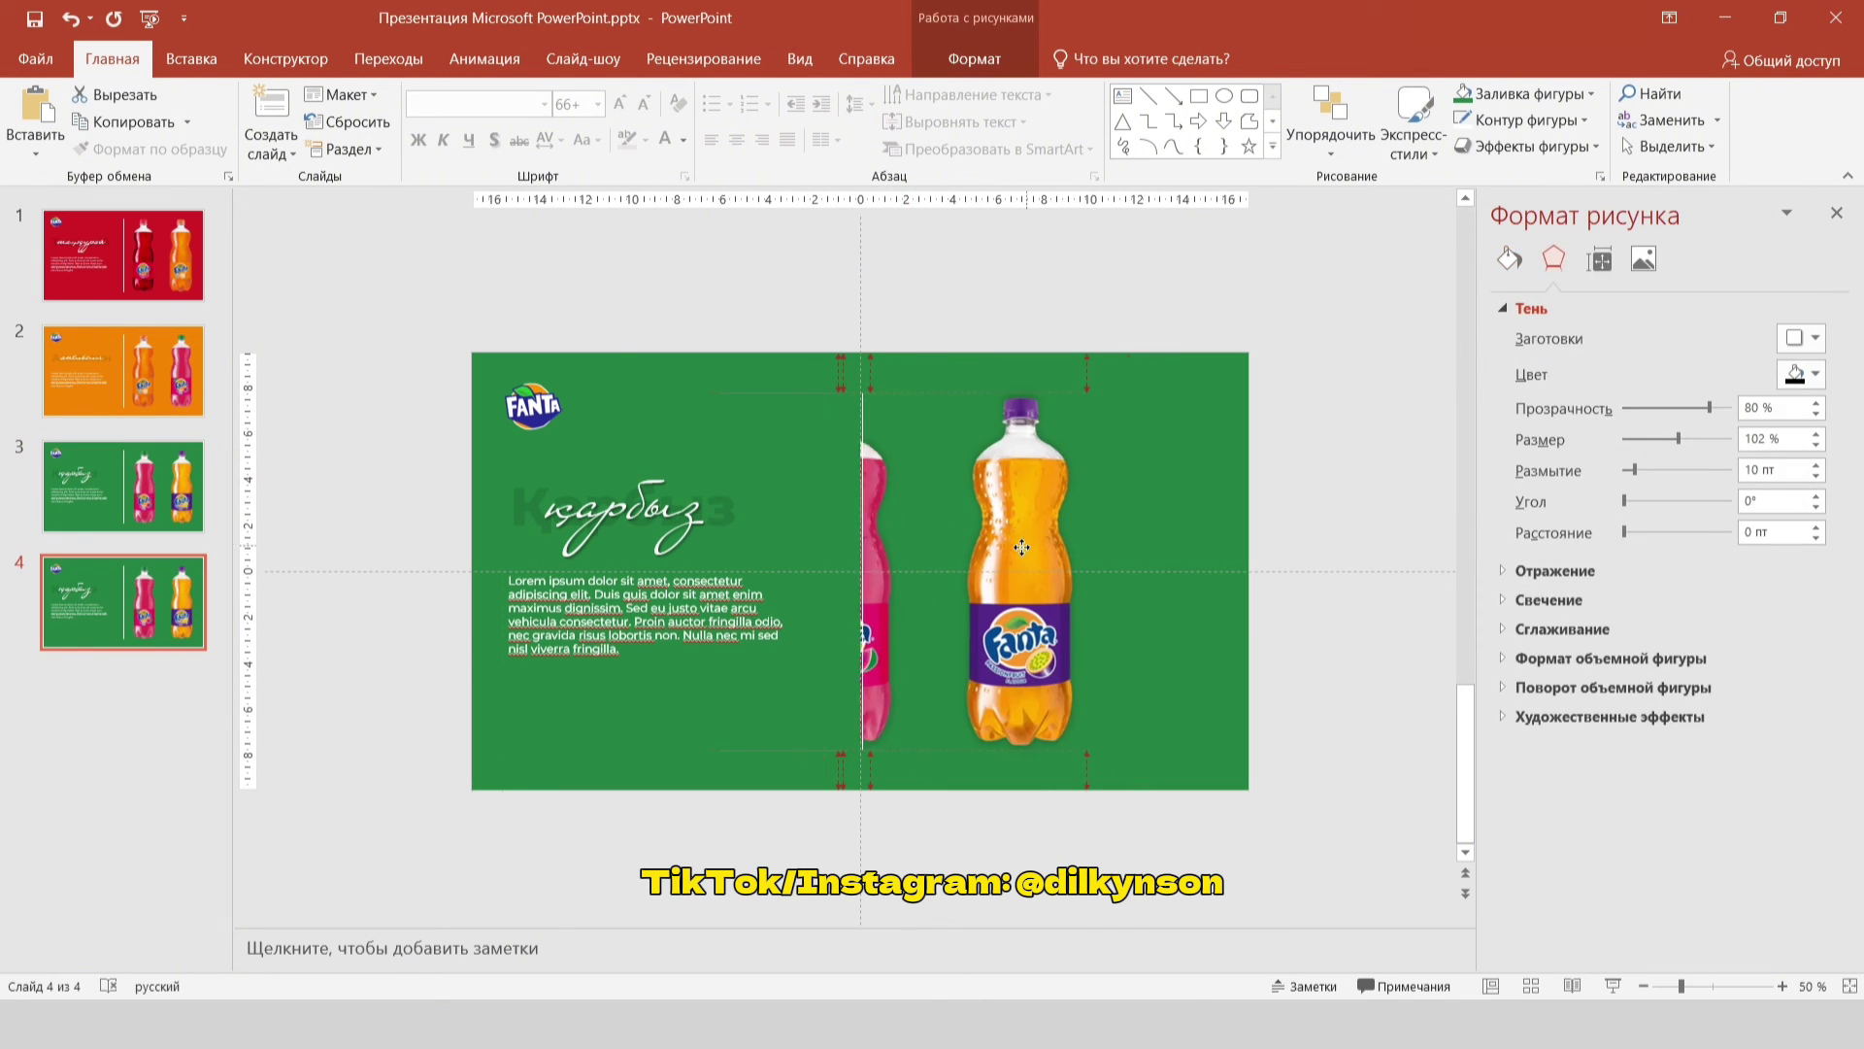
pyautogui.moveTo(1147, 544); pyautogui.dragTo(971, 544)
# Step: Set the background and left panel to the bottle cap's purple
pyautogui.click(1165, 544)
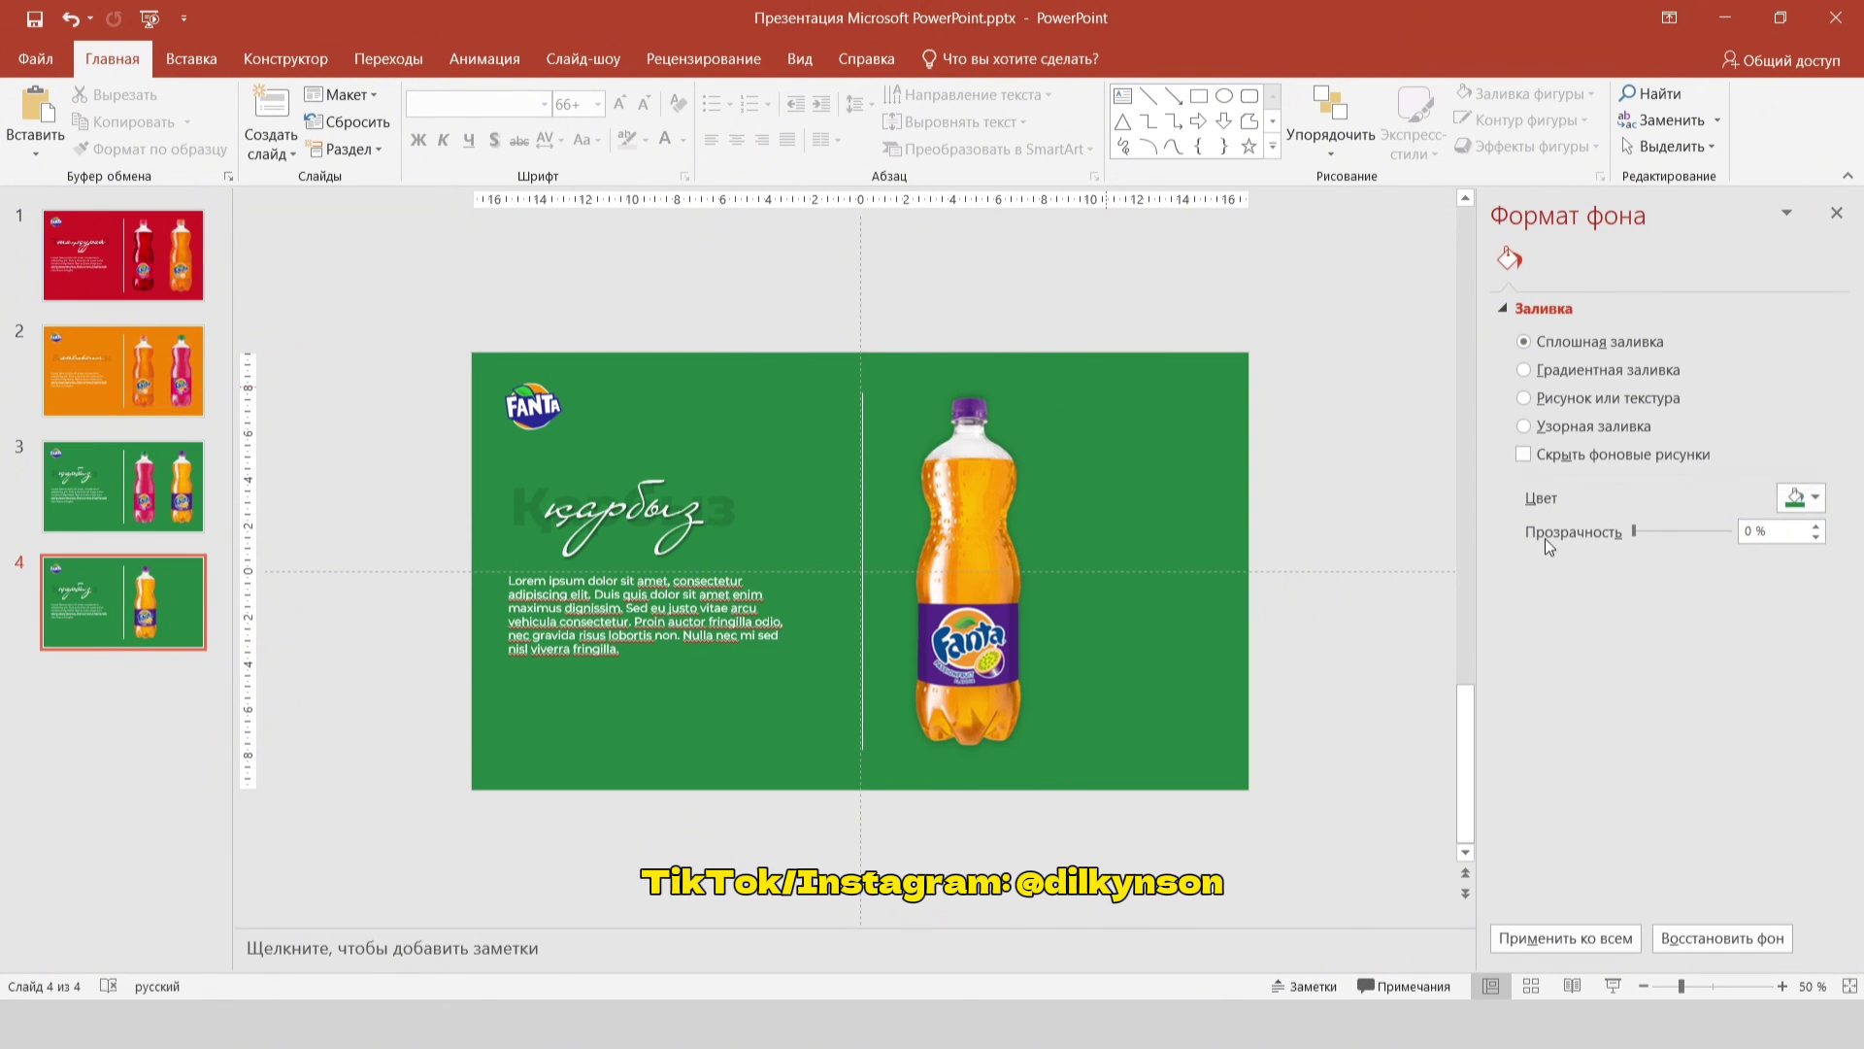
pyautogui.click(1804, 497)
pyautogui.click(1597, 911)
pyautogui.click(976, 405)
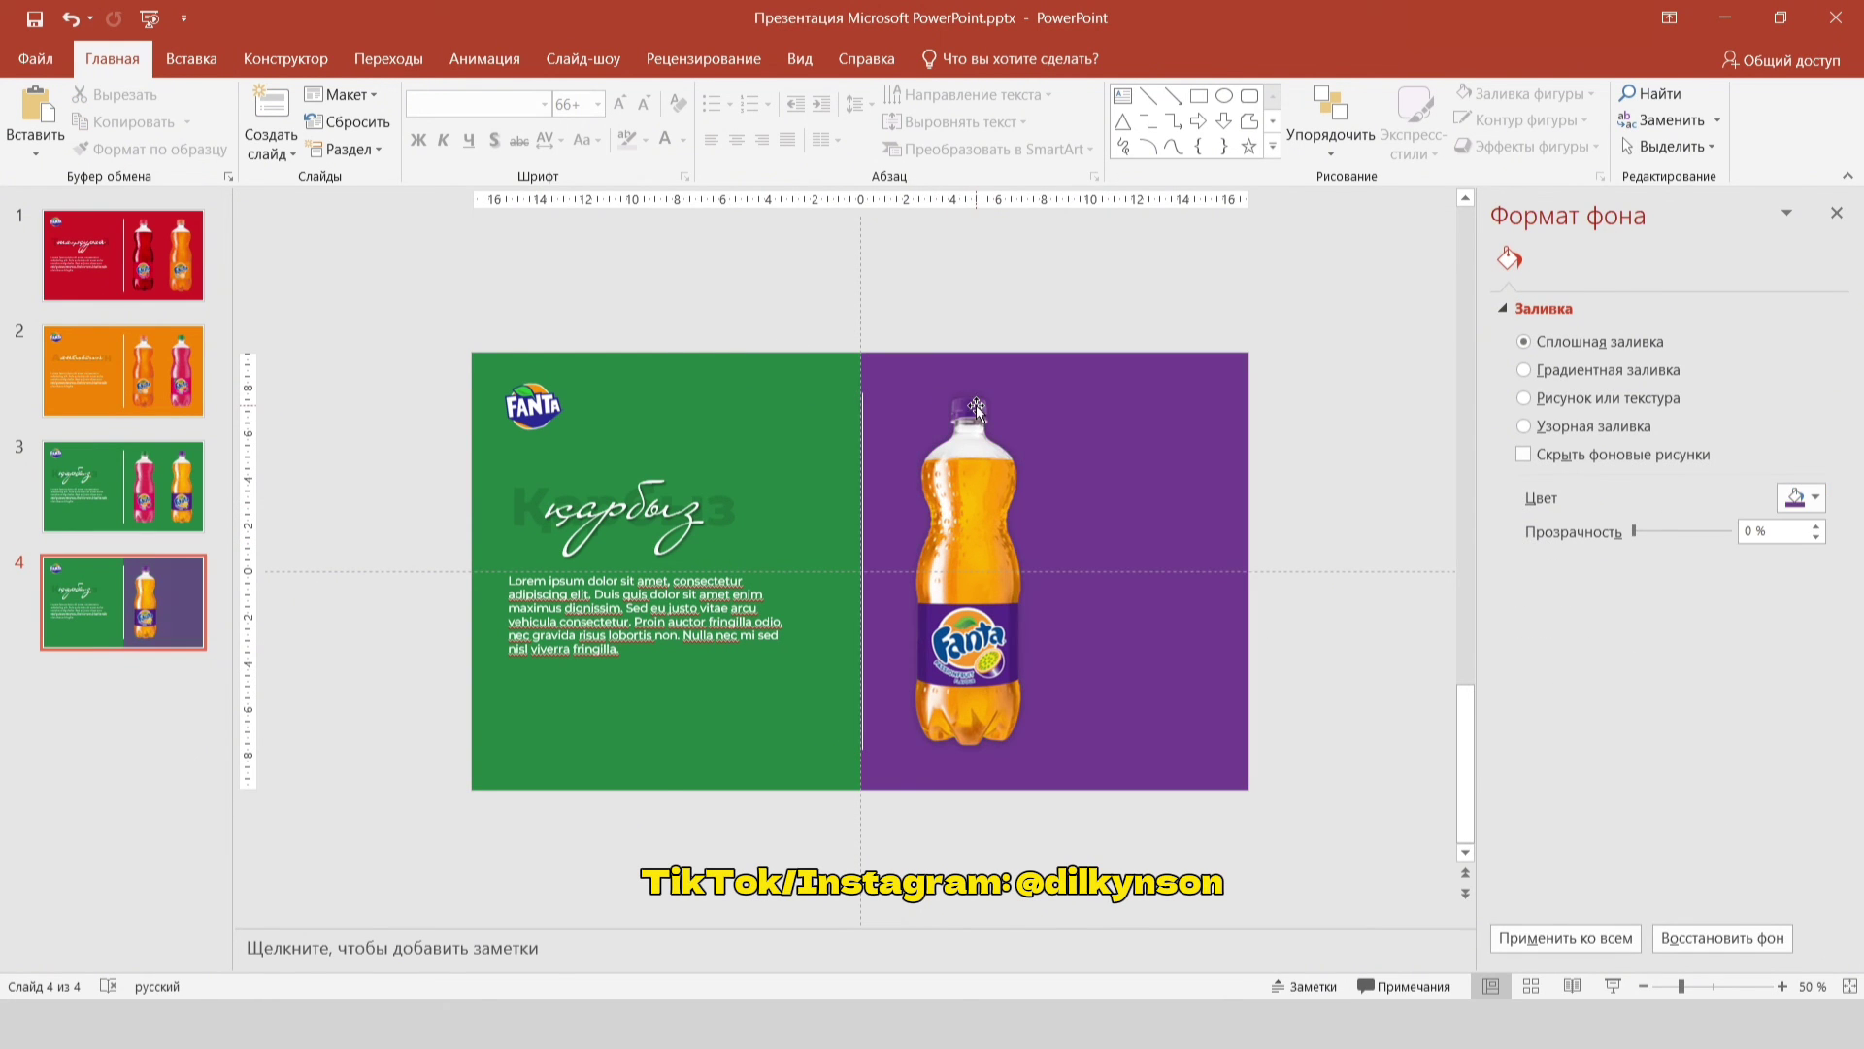
pyautogui.click(757, 437)
pyautogui.click(608, 322)
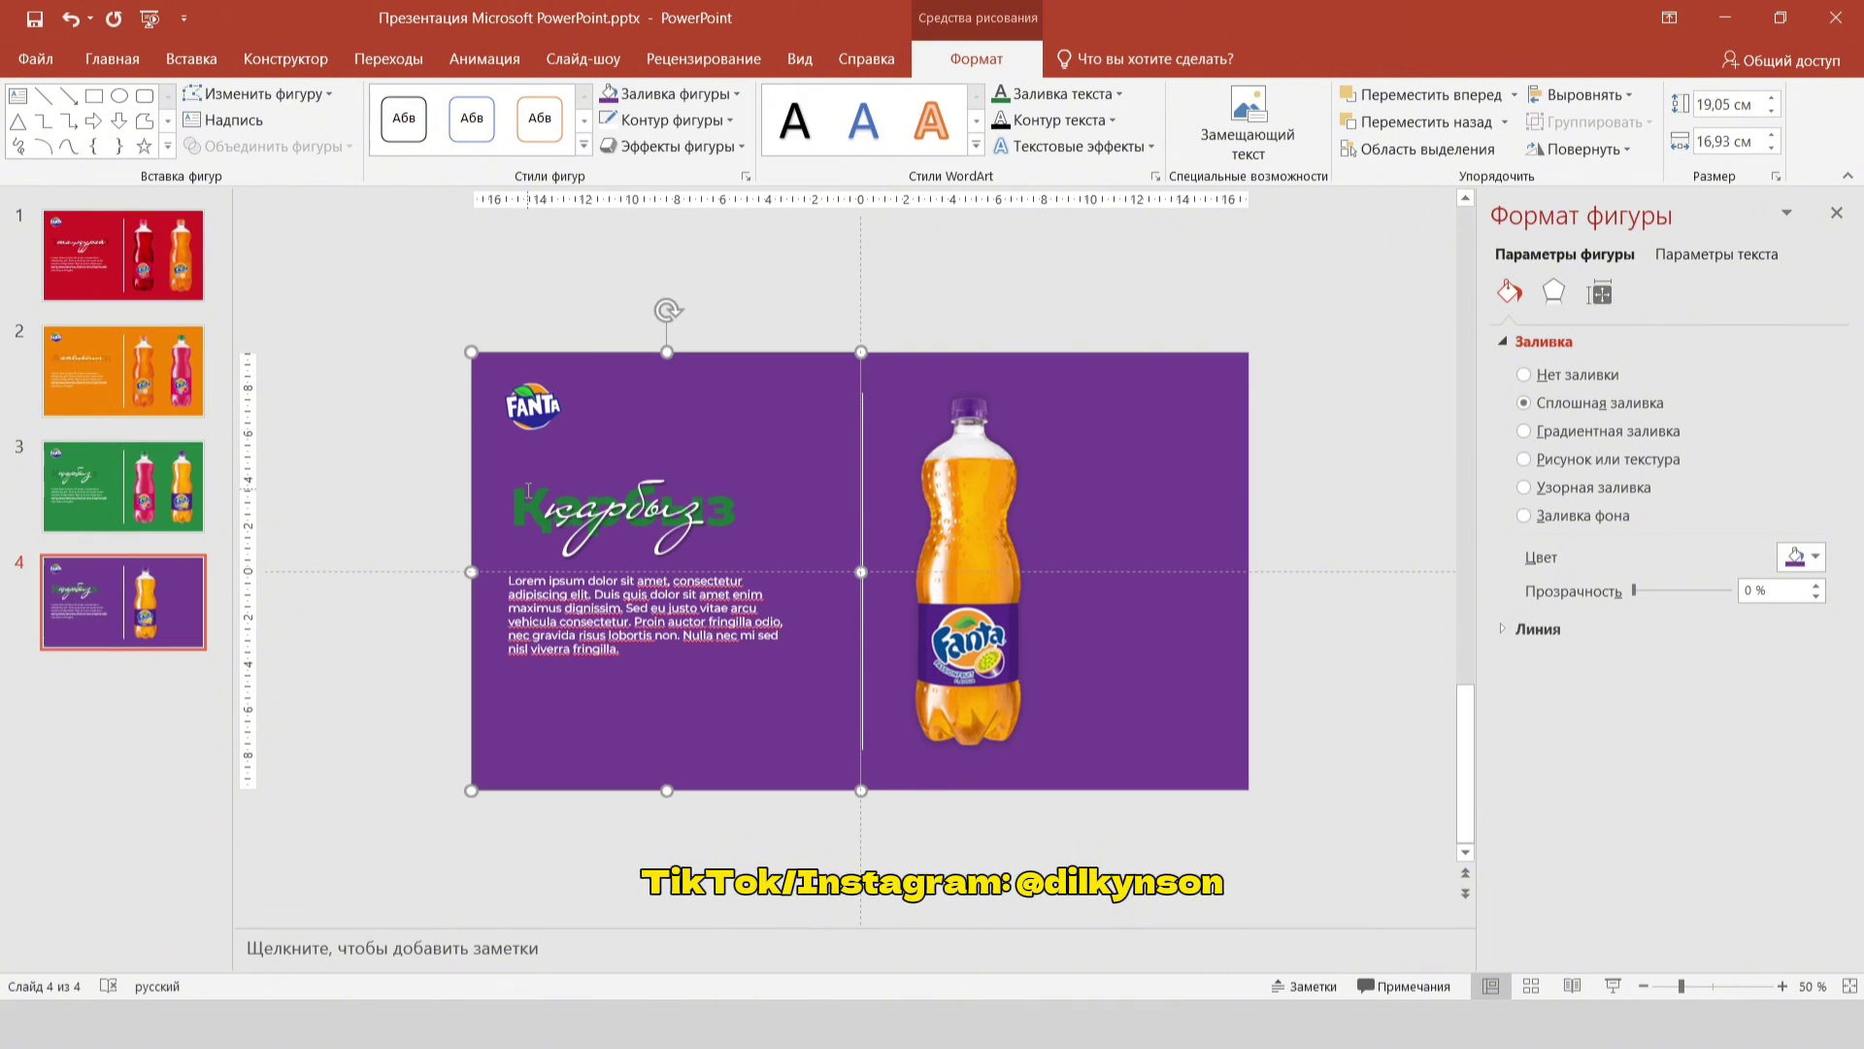
pyautogui.click(622, 510)
pyautogui.click(112, 58)
# Step: Colour the background heading a dark custom purple (96,53,123)
pyautogui.click(683, 140)
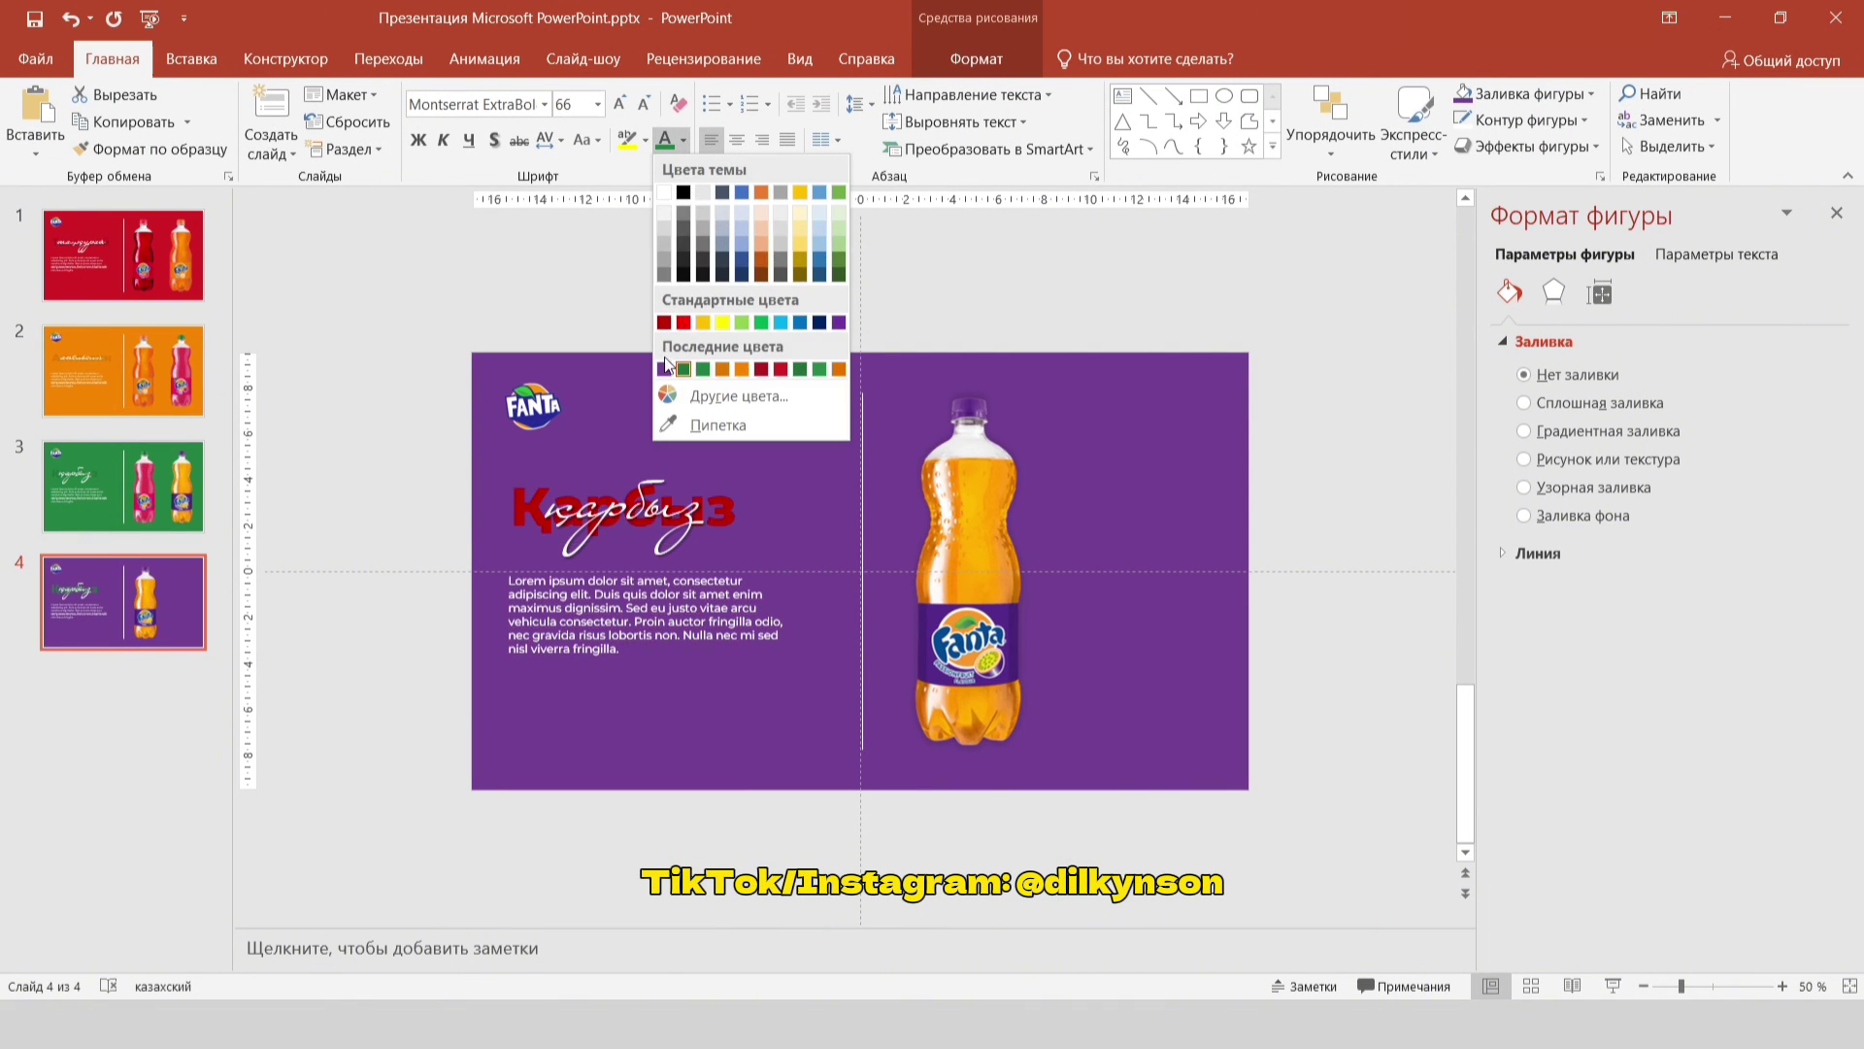
pyautogui.click(684, 140)
pyautogui.click(684, 140)
pyautogui.click(701, 398)
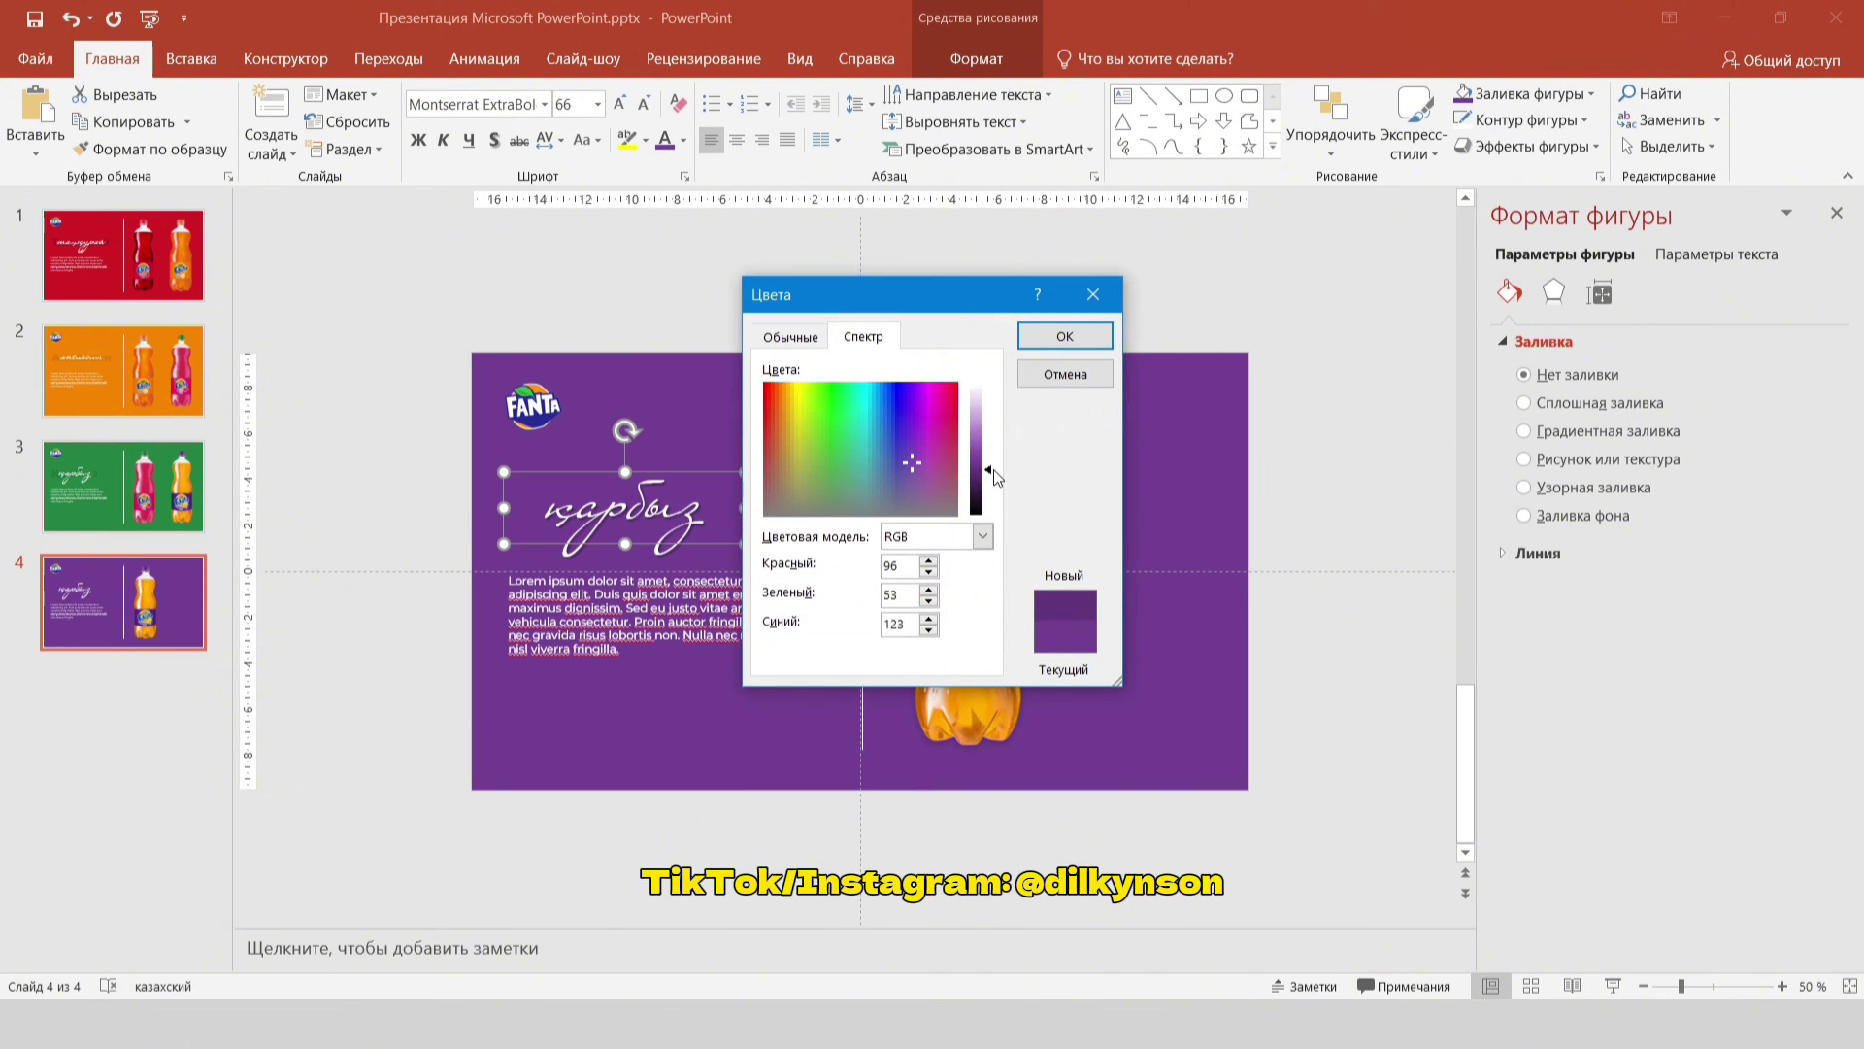
pyautogui.click(1065, 335)
# Step: Change the script heading to 'маракуйя' and centre it over the purple heading
pyautogui.click(537, 497)
pyautogui.write('маракуйя')
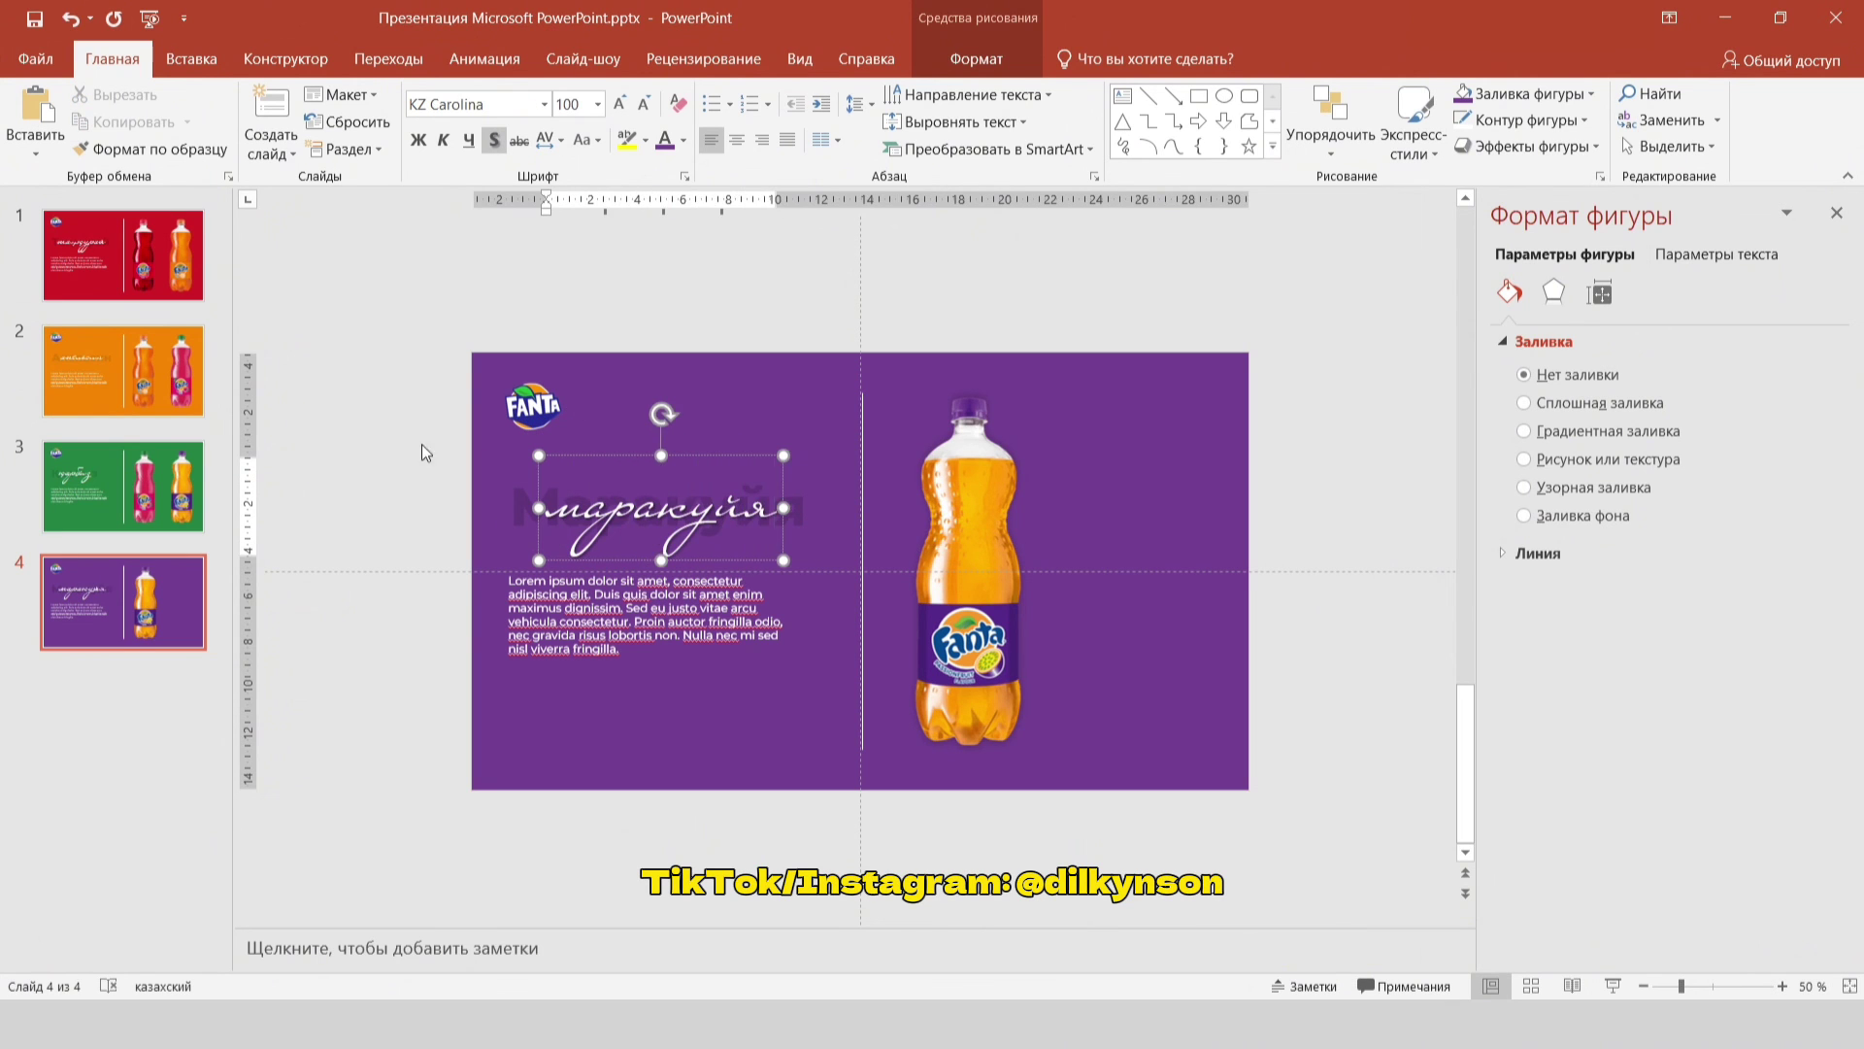
pyautogui.moveTo(402, 423); pyautogui.dragTo(864, 585)
pyautogui.click(975, 59)
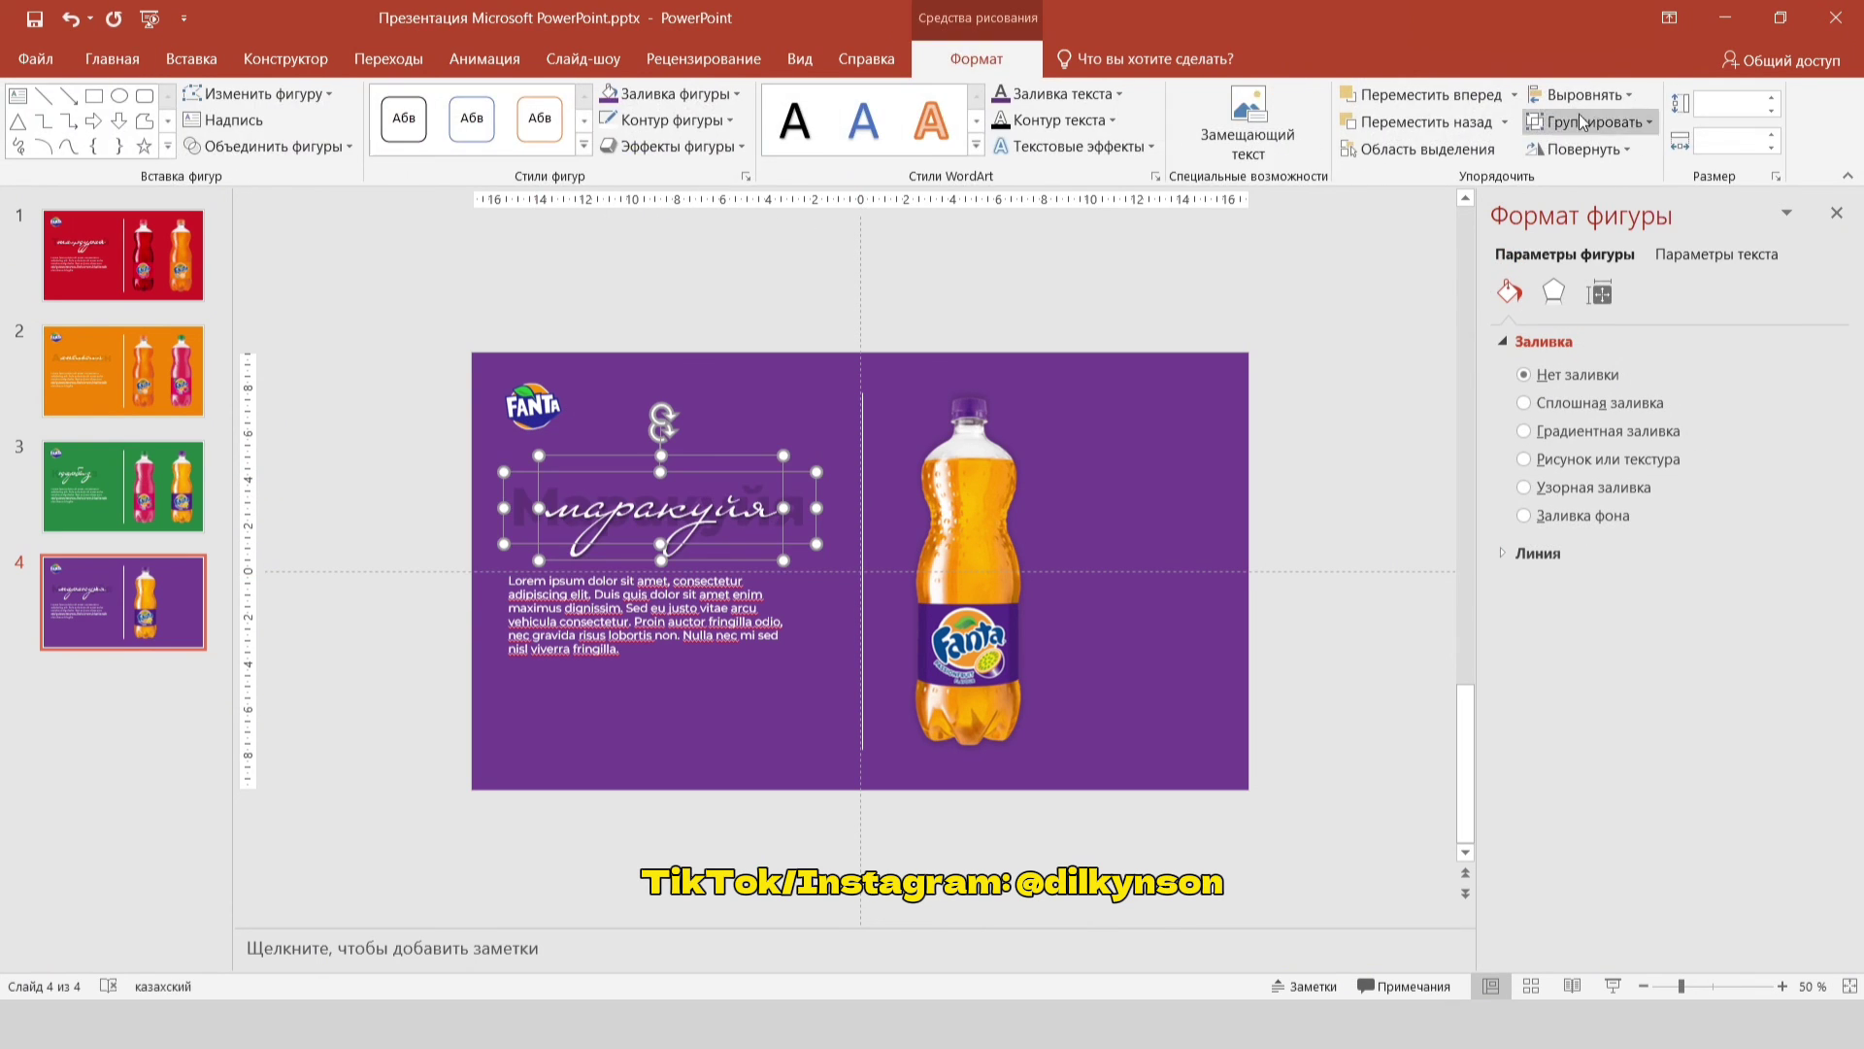
pyautogui.click(1578, 94)
pyautogui.click(1624, 228)
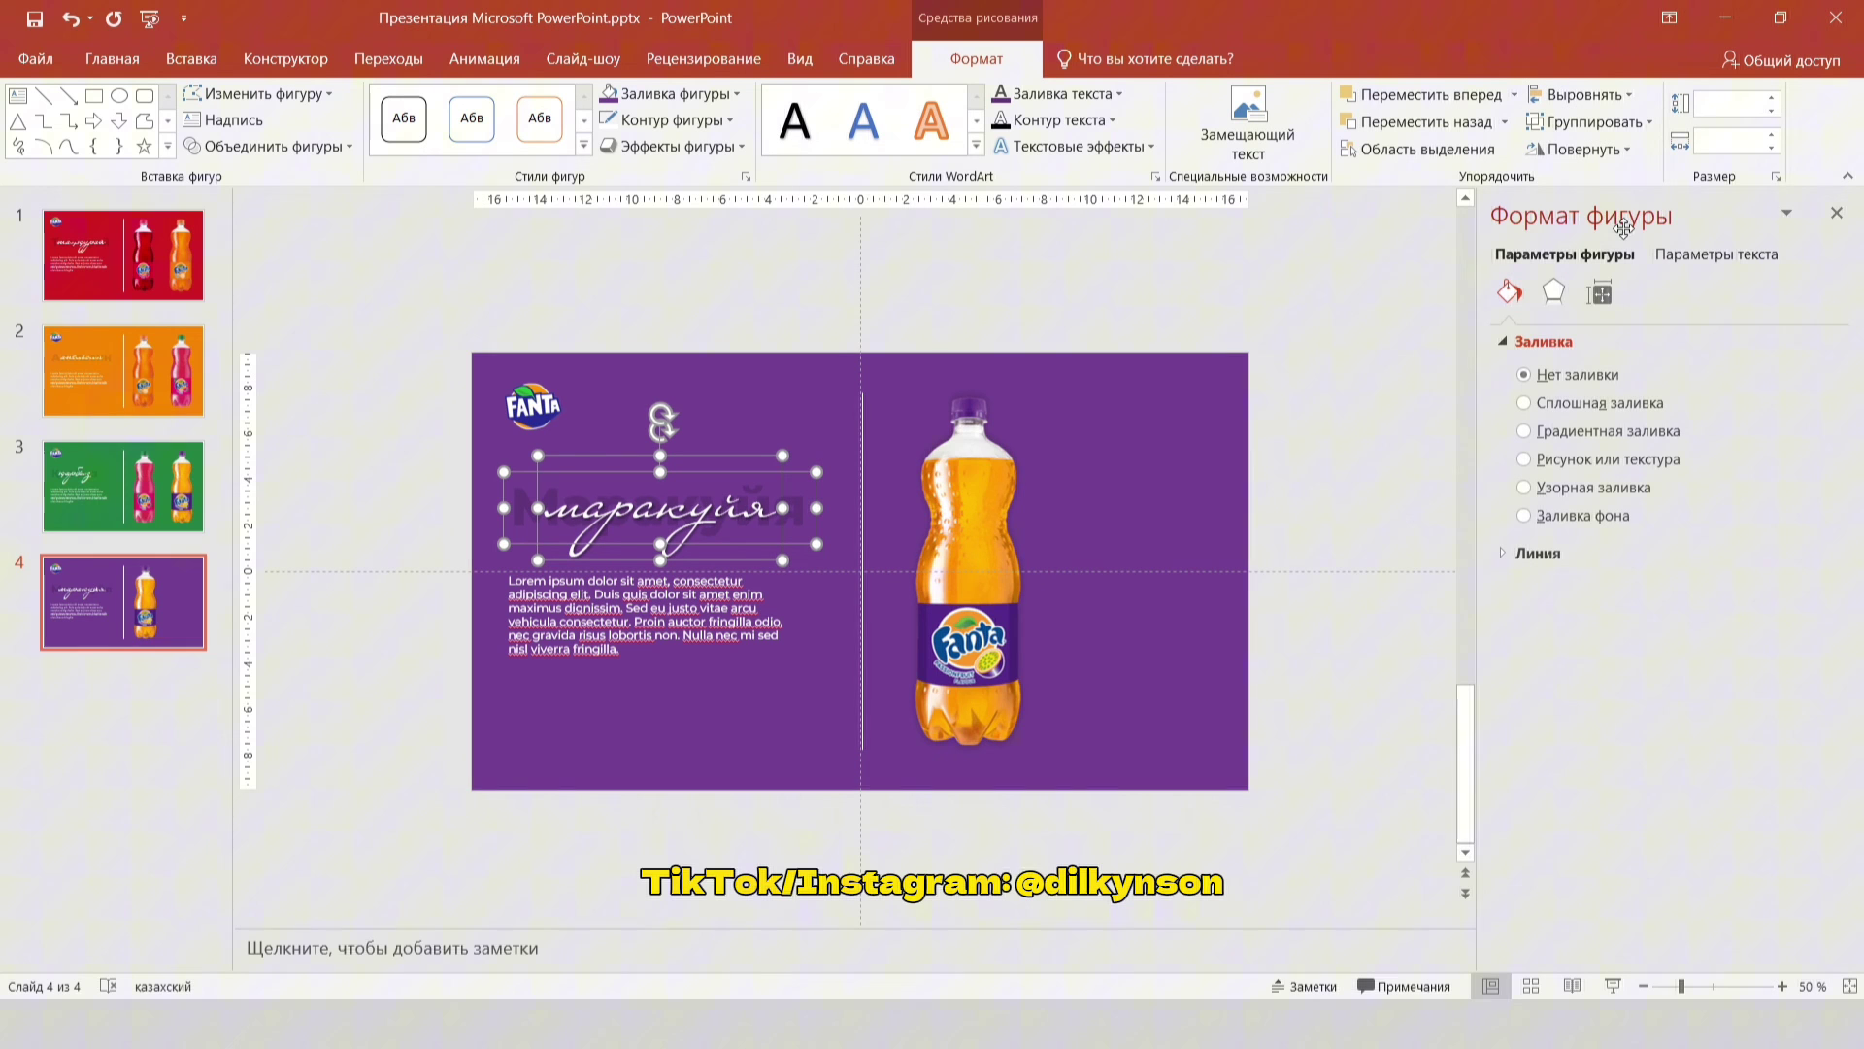
pyautogui.click(1836, 215)
# Step: Apply the Morph (Трансформация) transition to slides 2, 3 and 4, then start the show from slide 1
pyautogui.keyDown('ctrl'); pyautogui.scroll(3, 1284, 381); pyautogui.keyUp('ctrl')
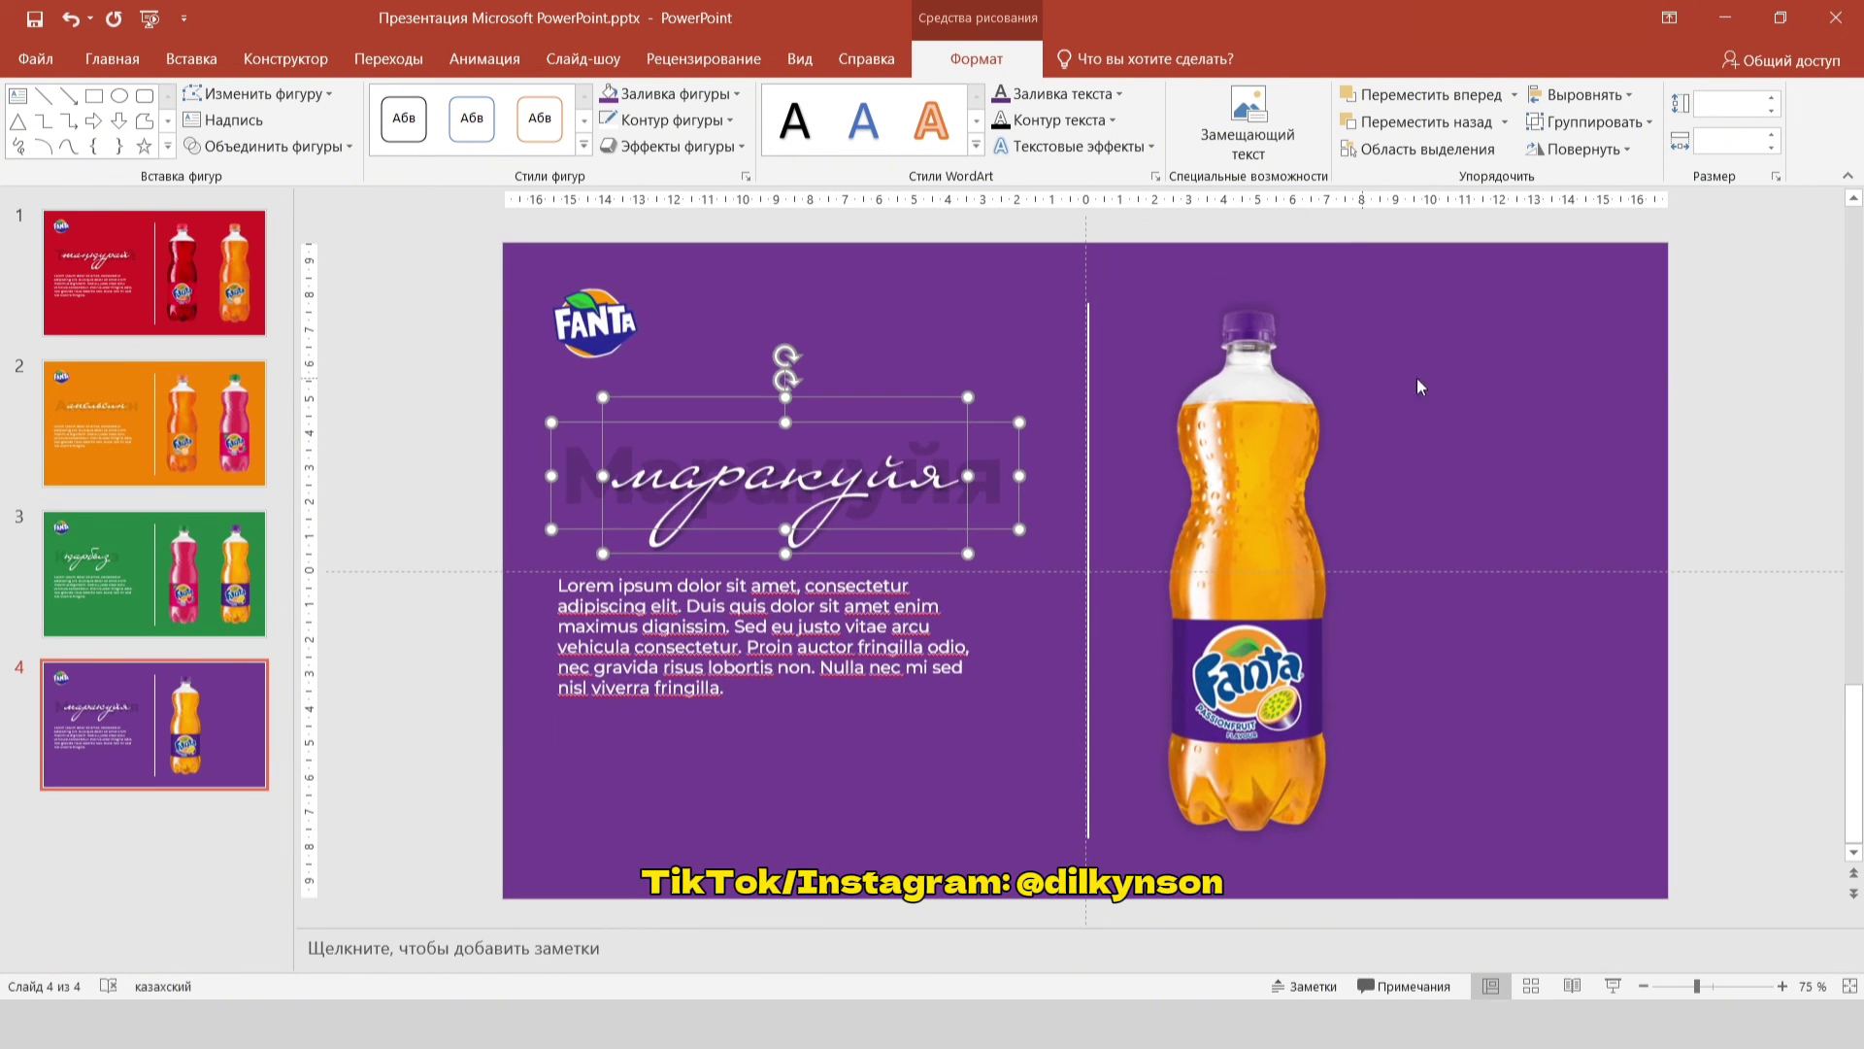
pyautogui.click(1723, 367)
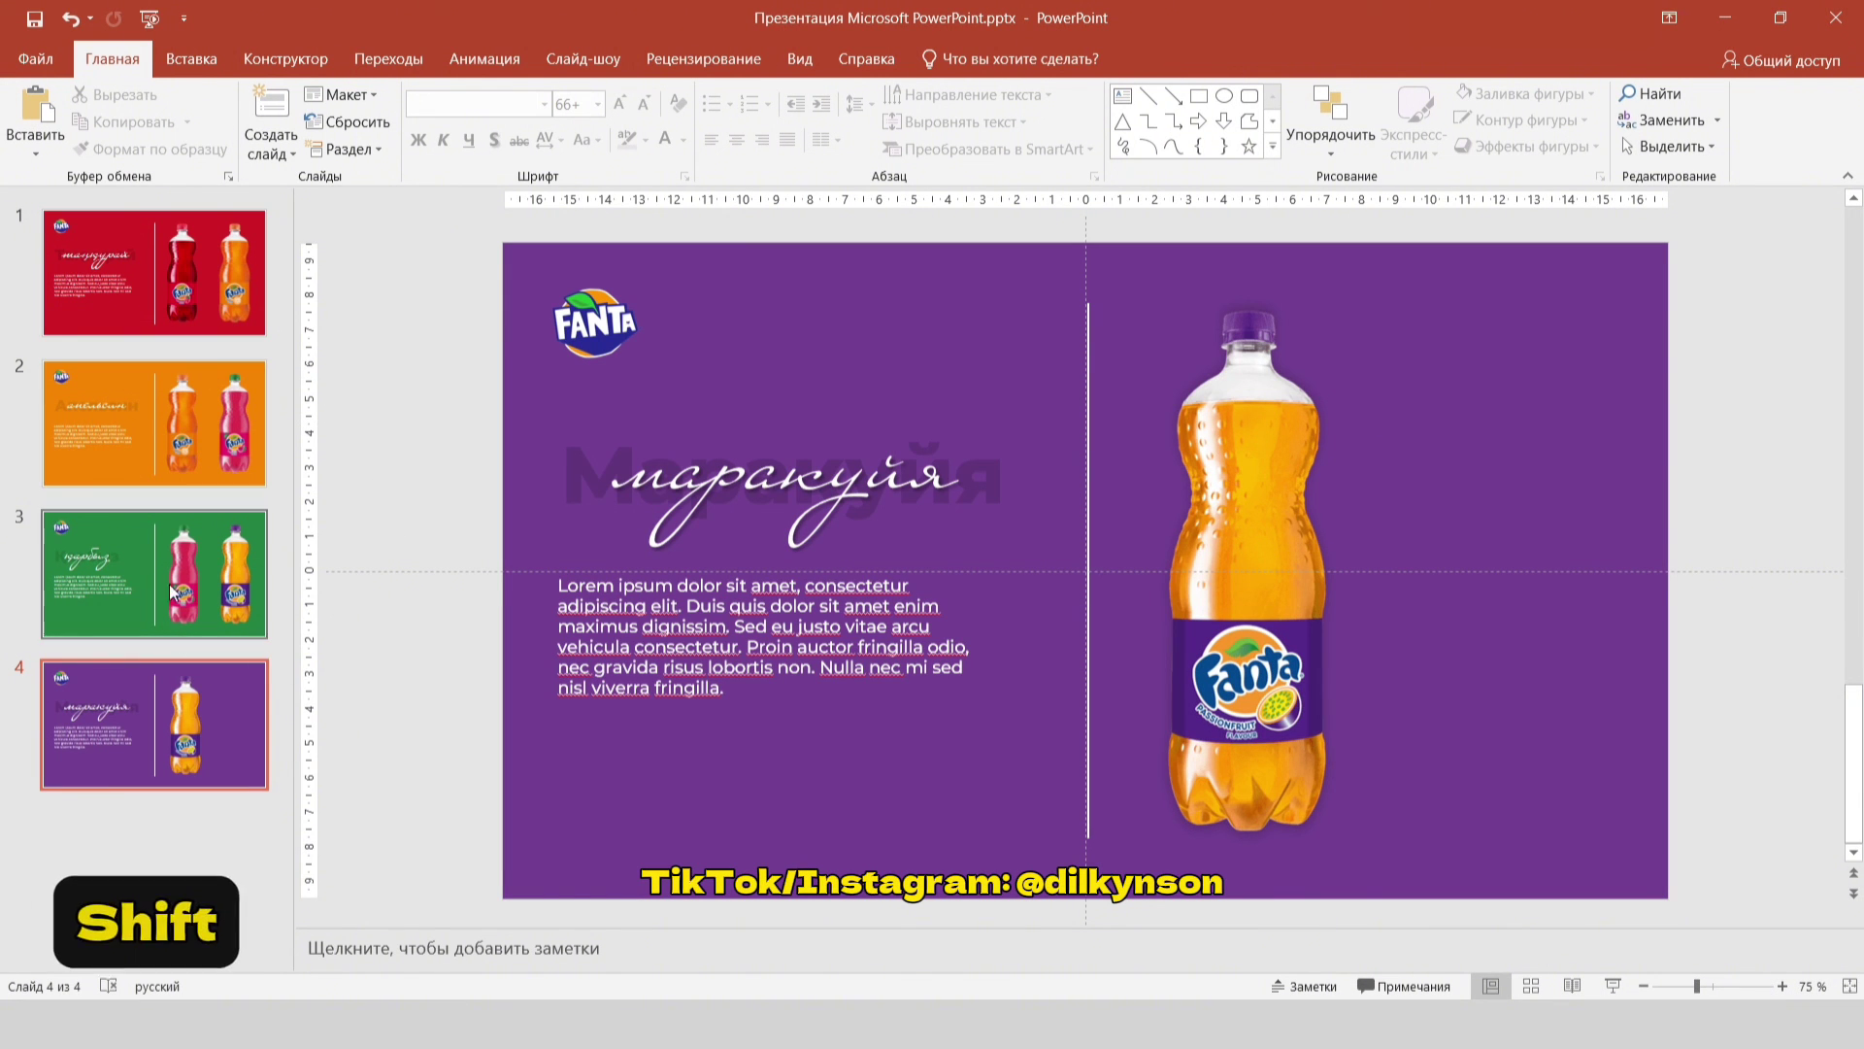
pyautogui.click(155, 429)
pyautogui.keyDown('shift'); pyautogui.click(148, 544); pyautogui.keyUp('shift')
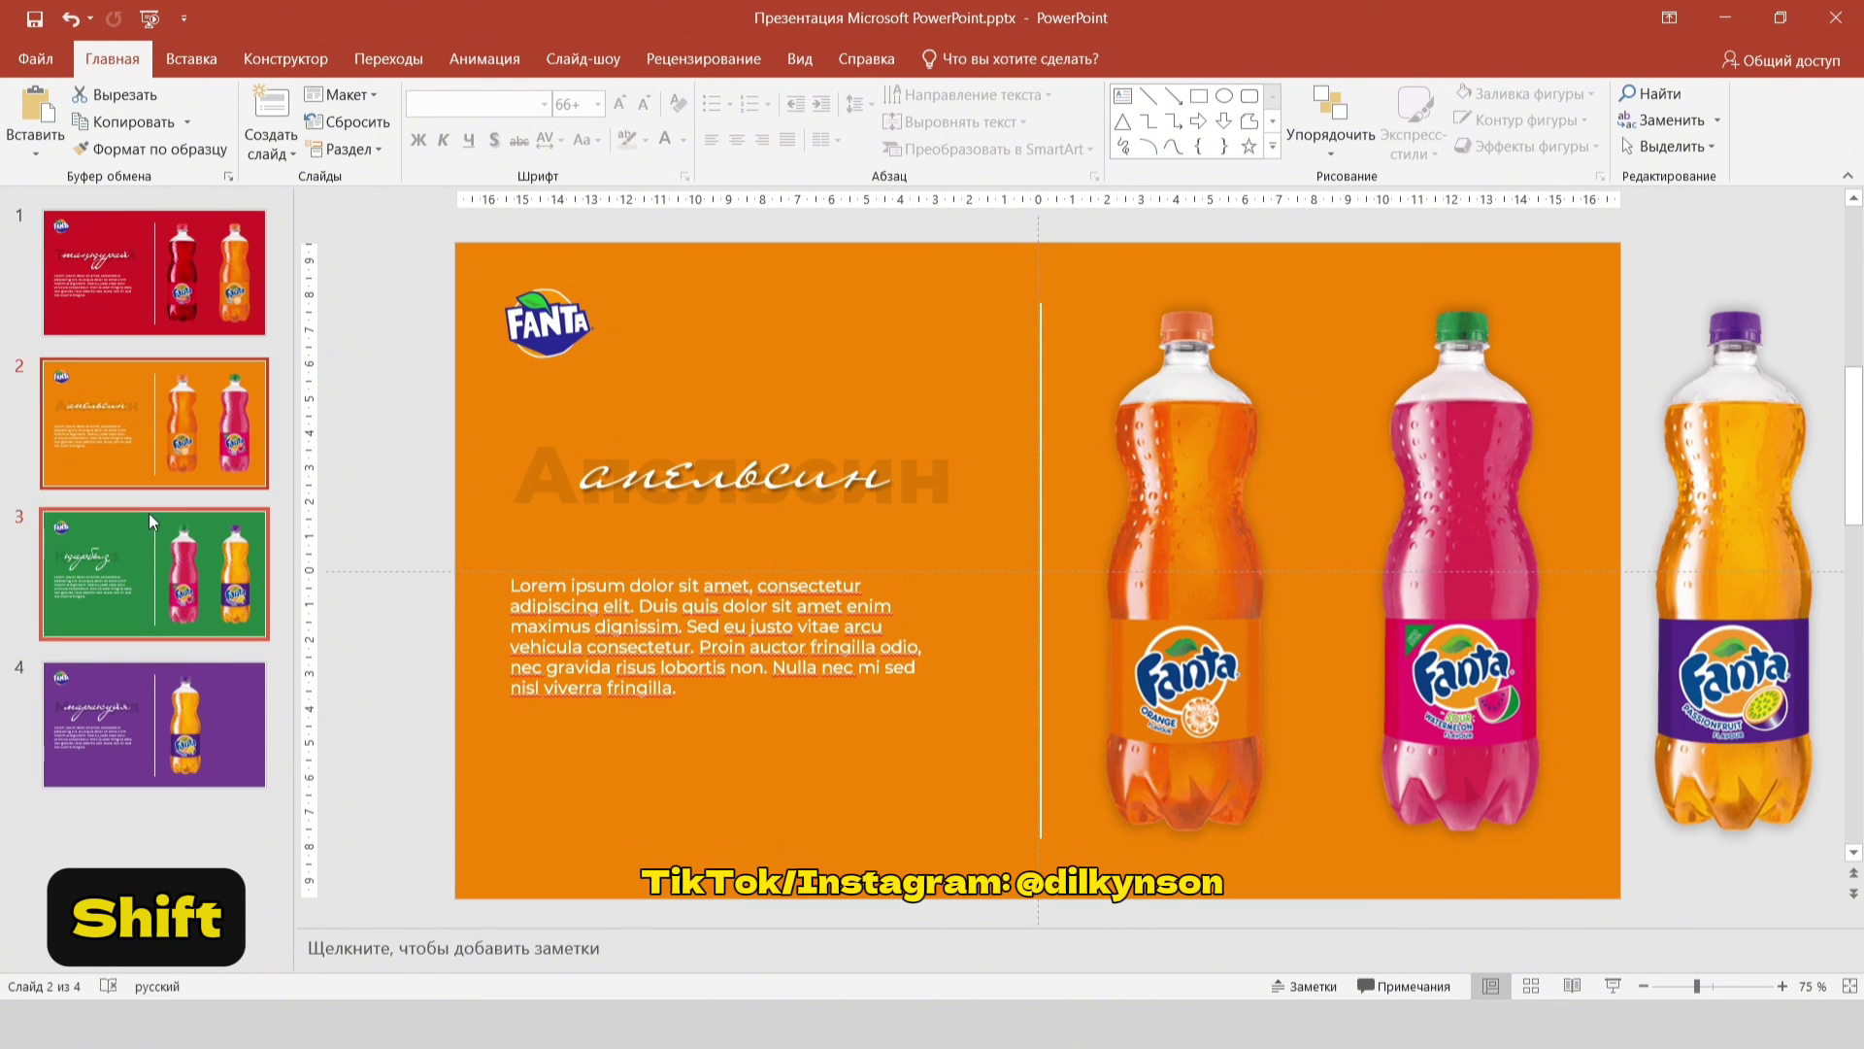
pyautogui.keyDown('shift'); pyautogui.click(194, 706); pyautogui.keyUp('shift')
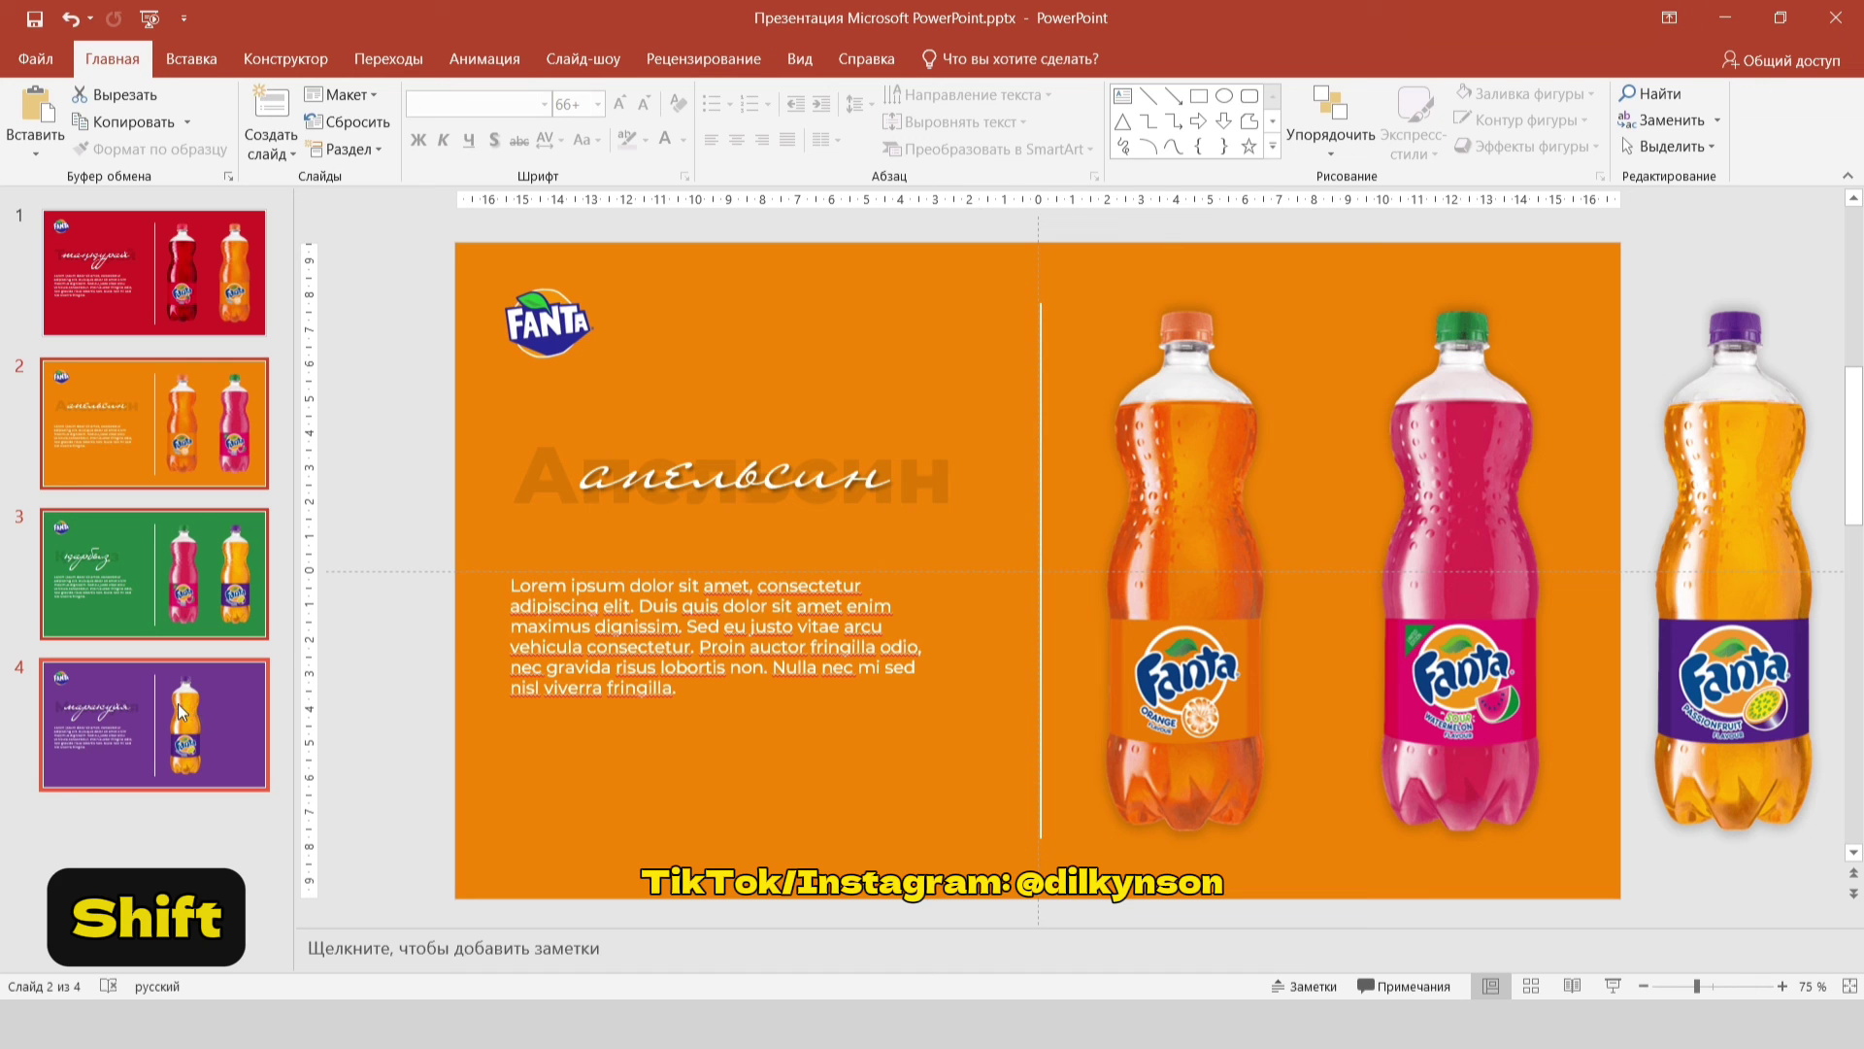
pyautogui.click(386, 68)
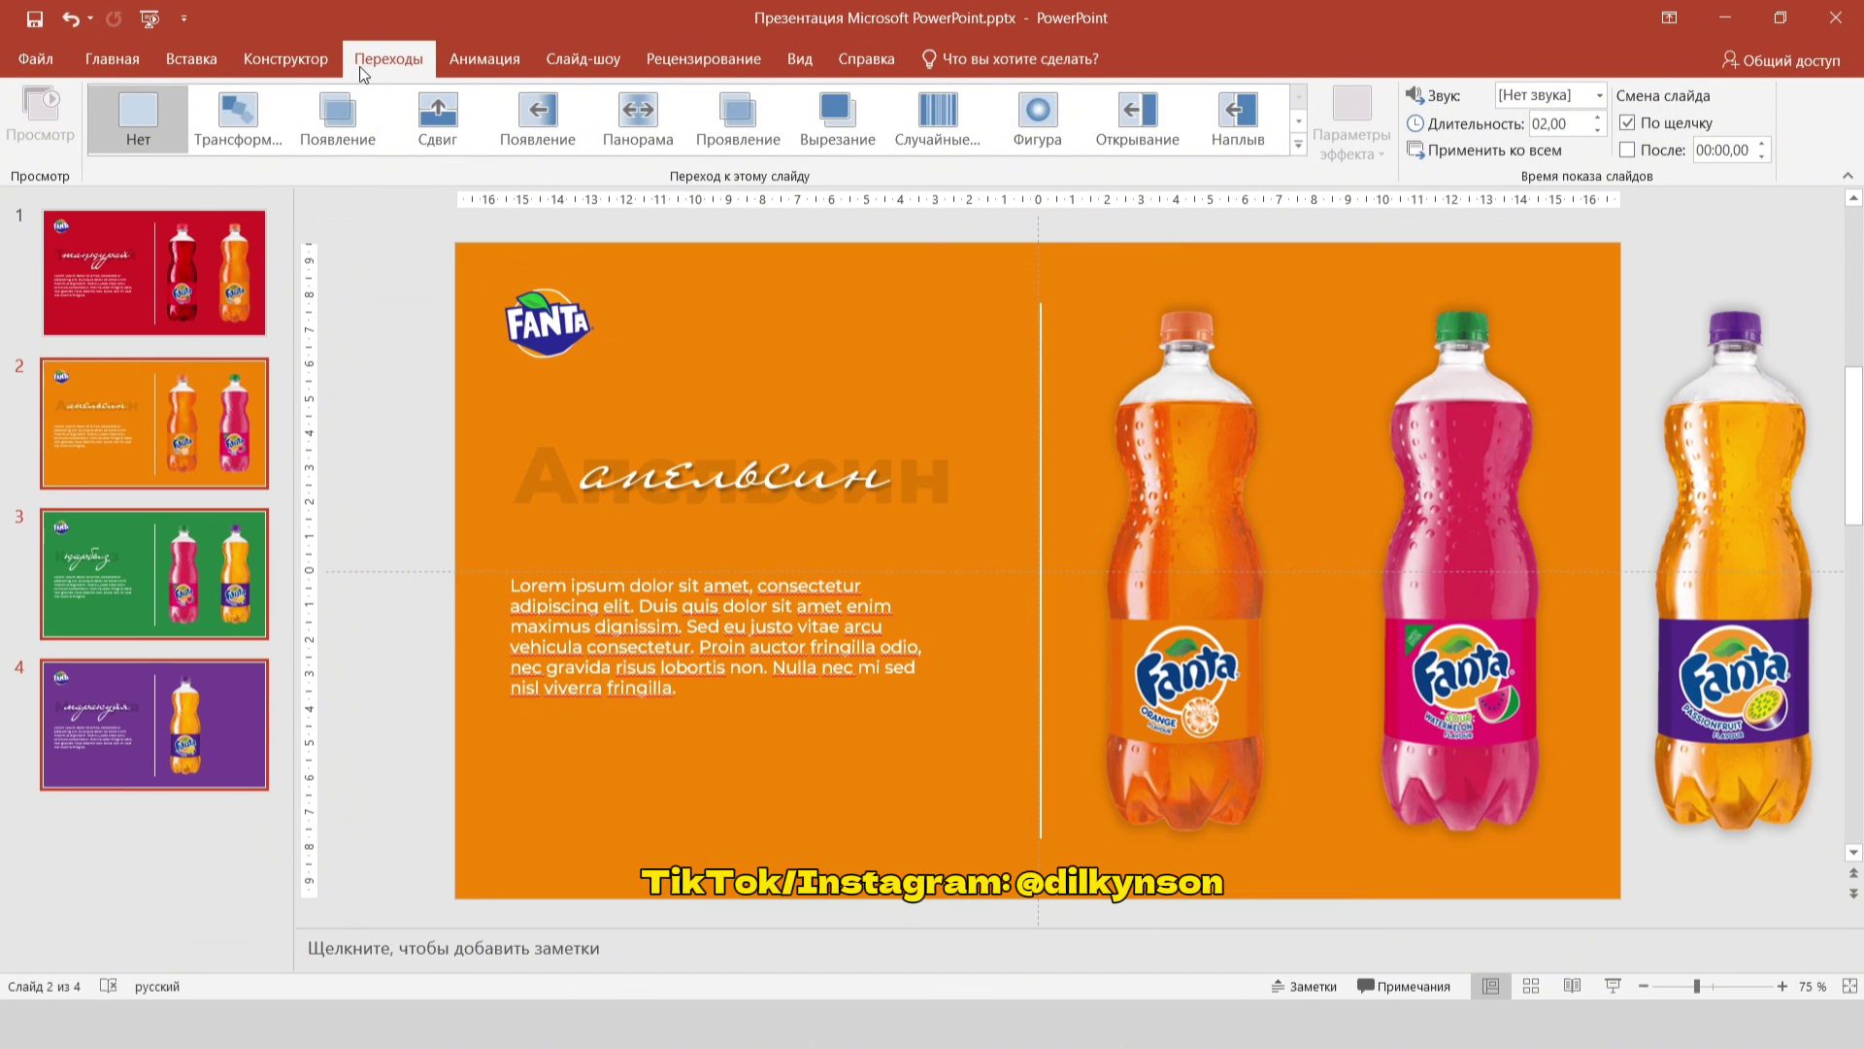
pyautogui.click(249, 117)
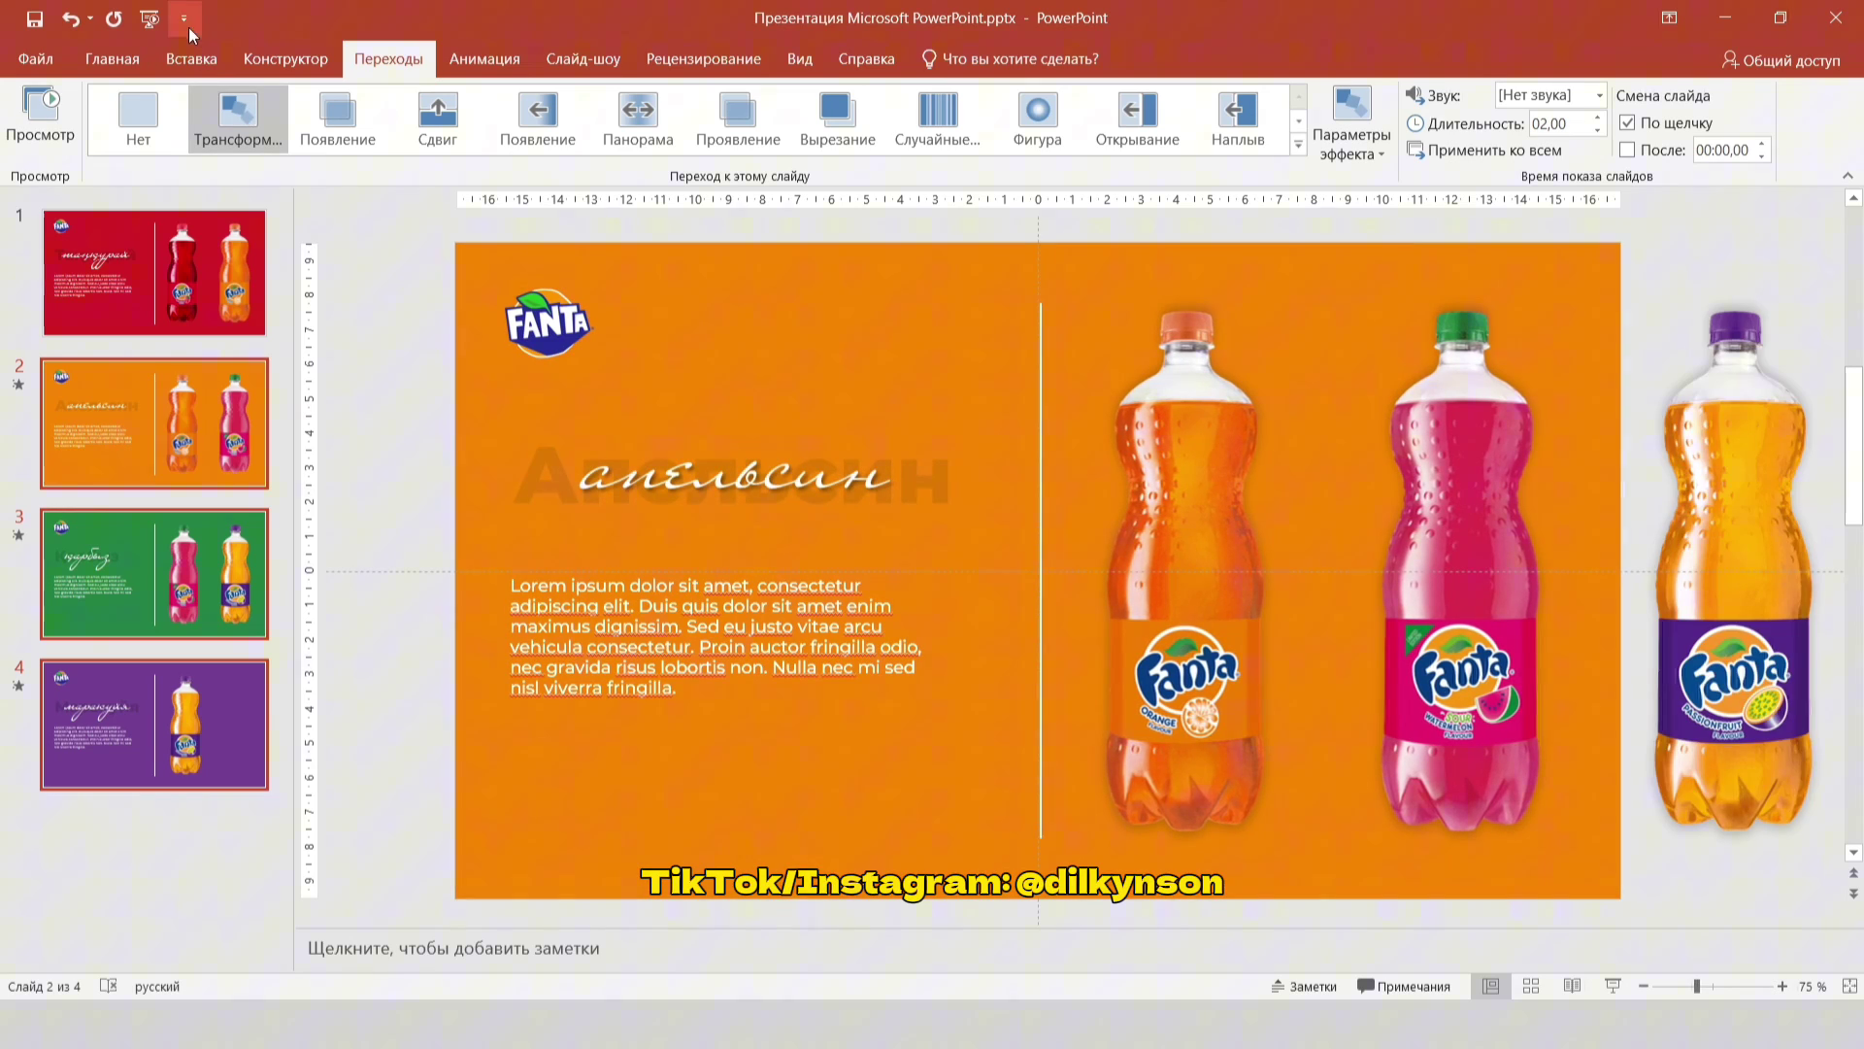
pyautogui.click(149, 18)
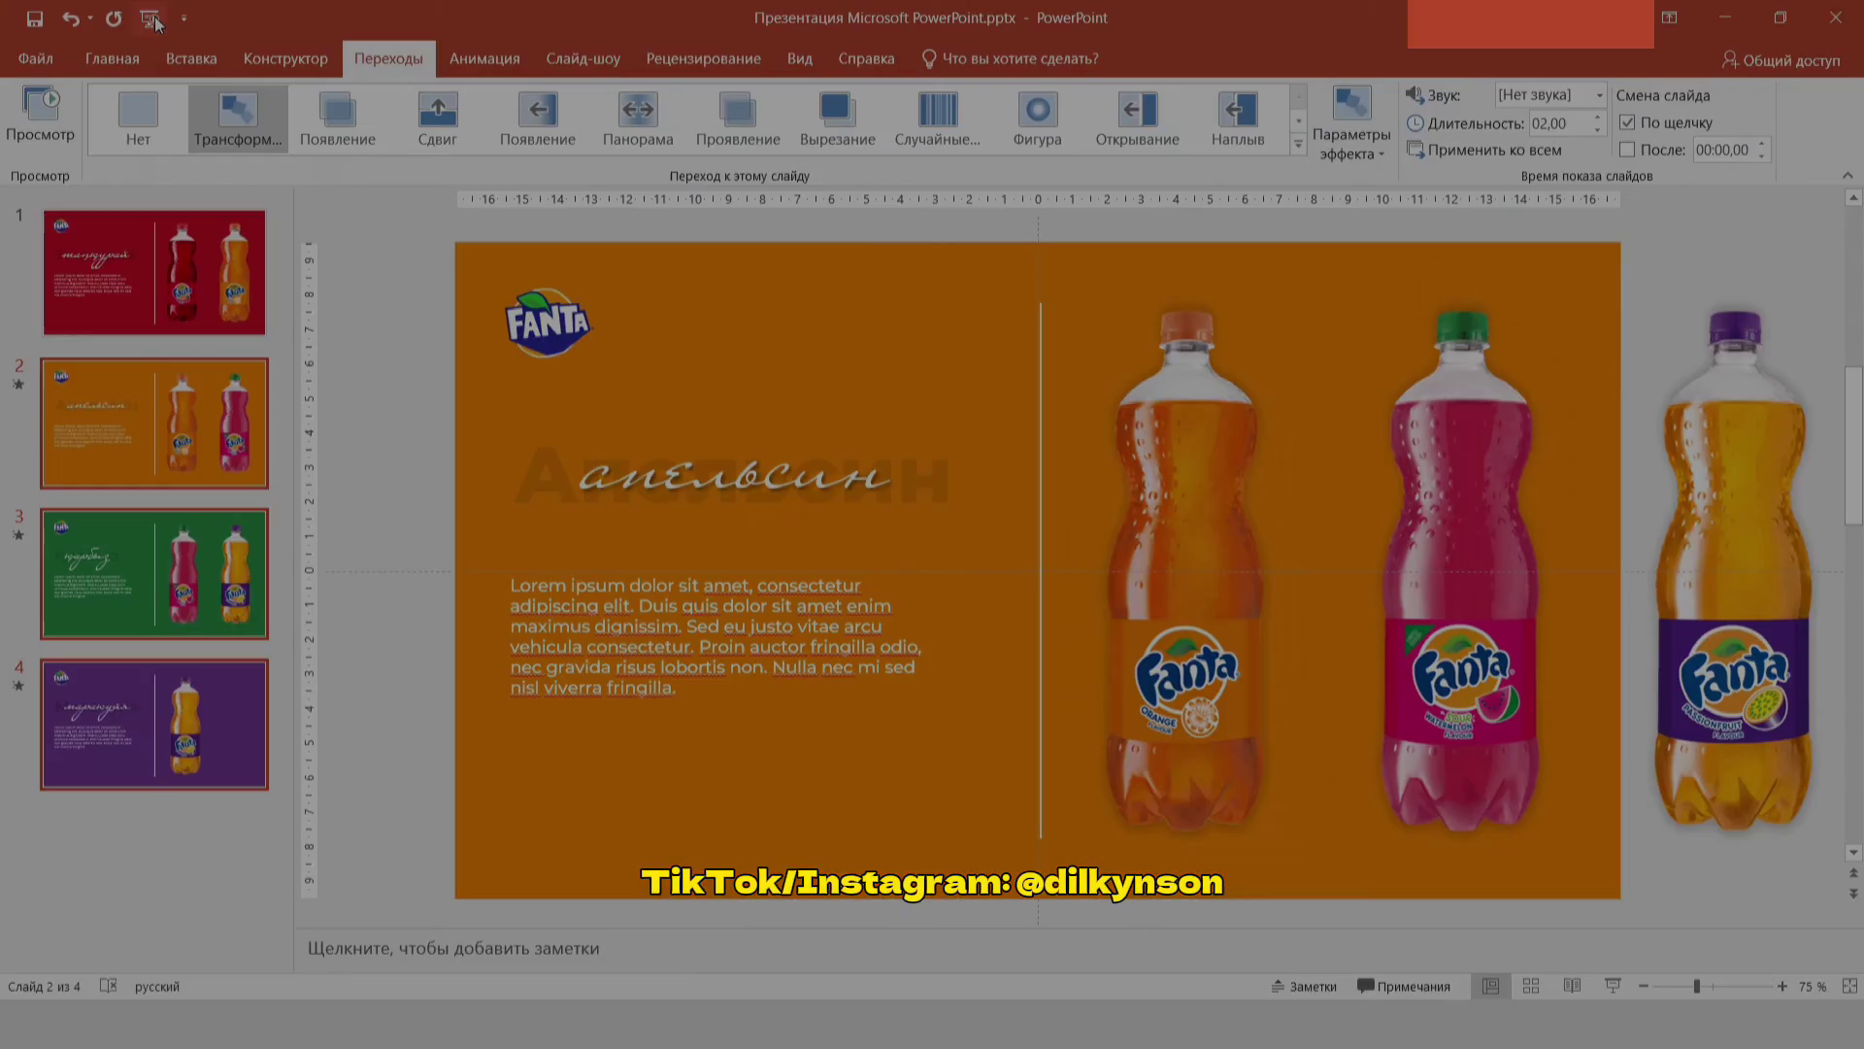
# Step: Advance through the orange, green and purple slides, then step back twice
pyautogui.press('Right')
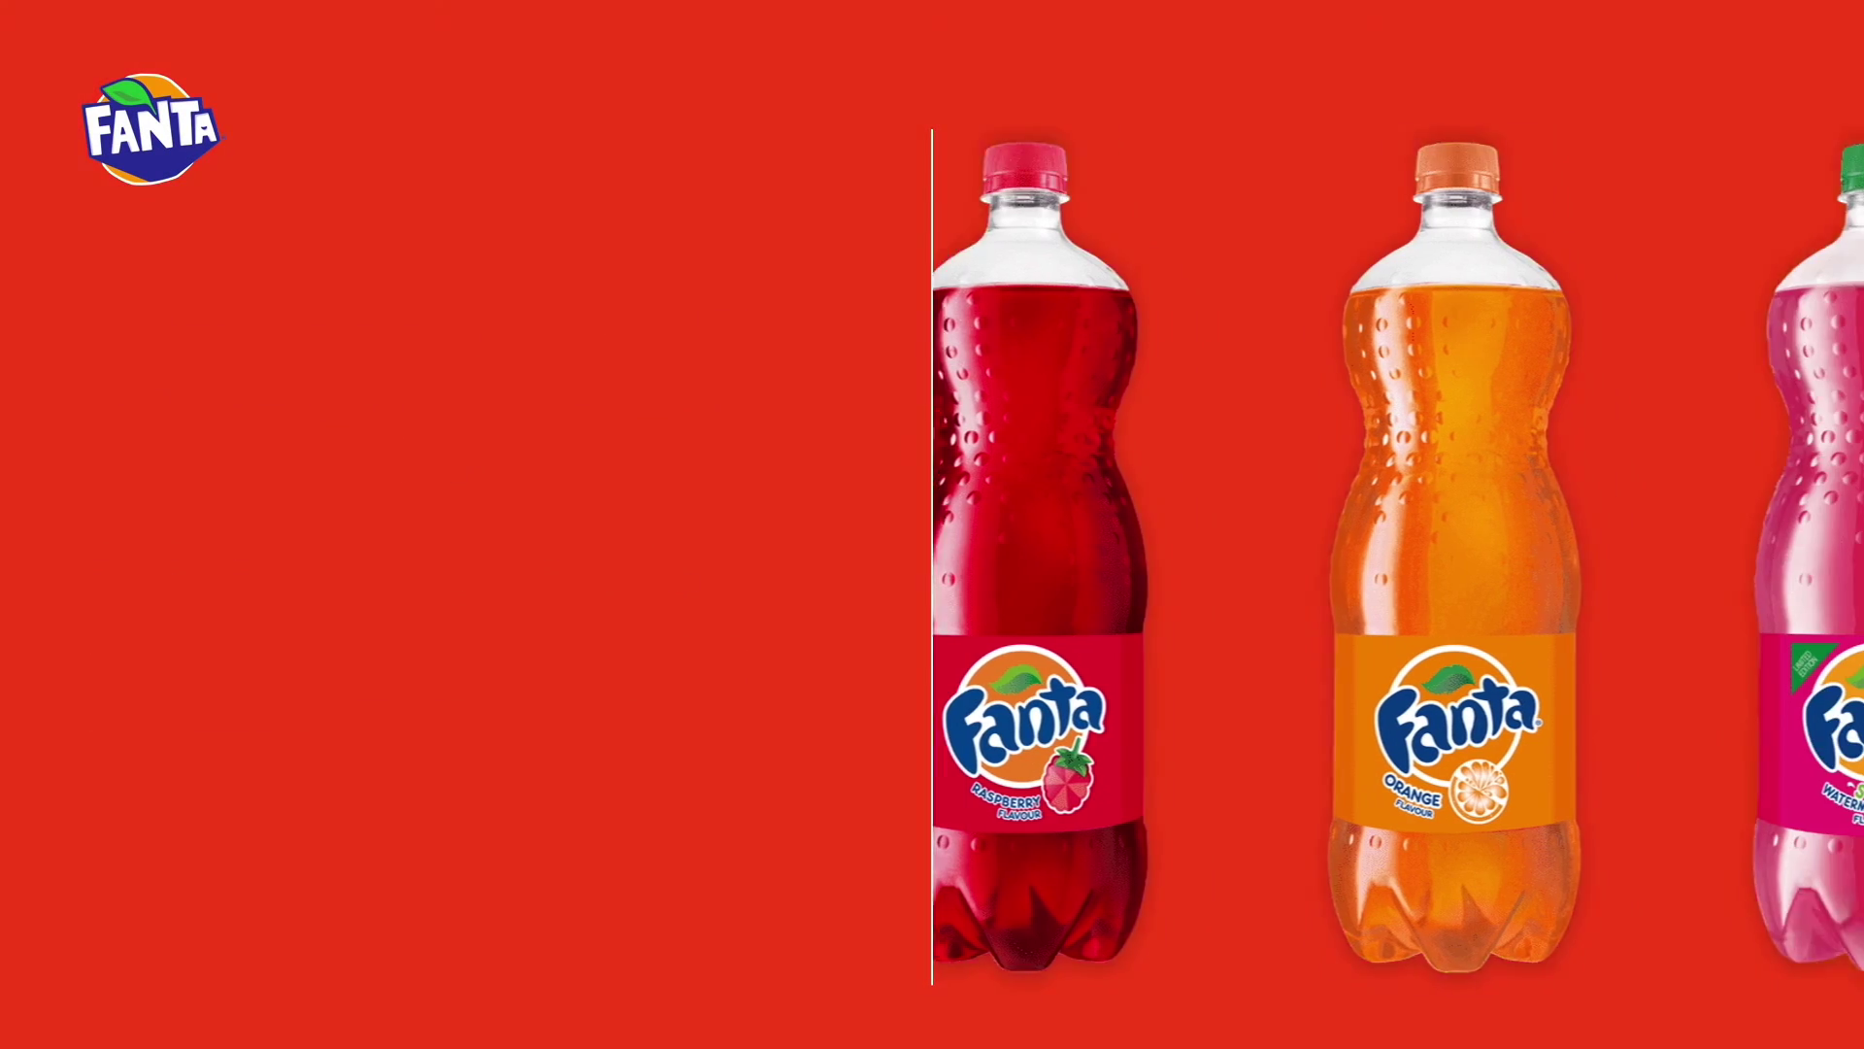
pyautogui.press('Right')
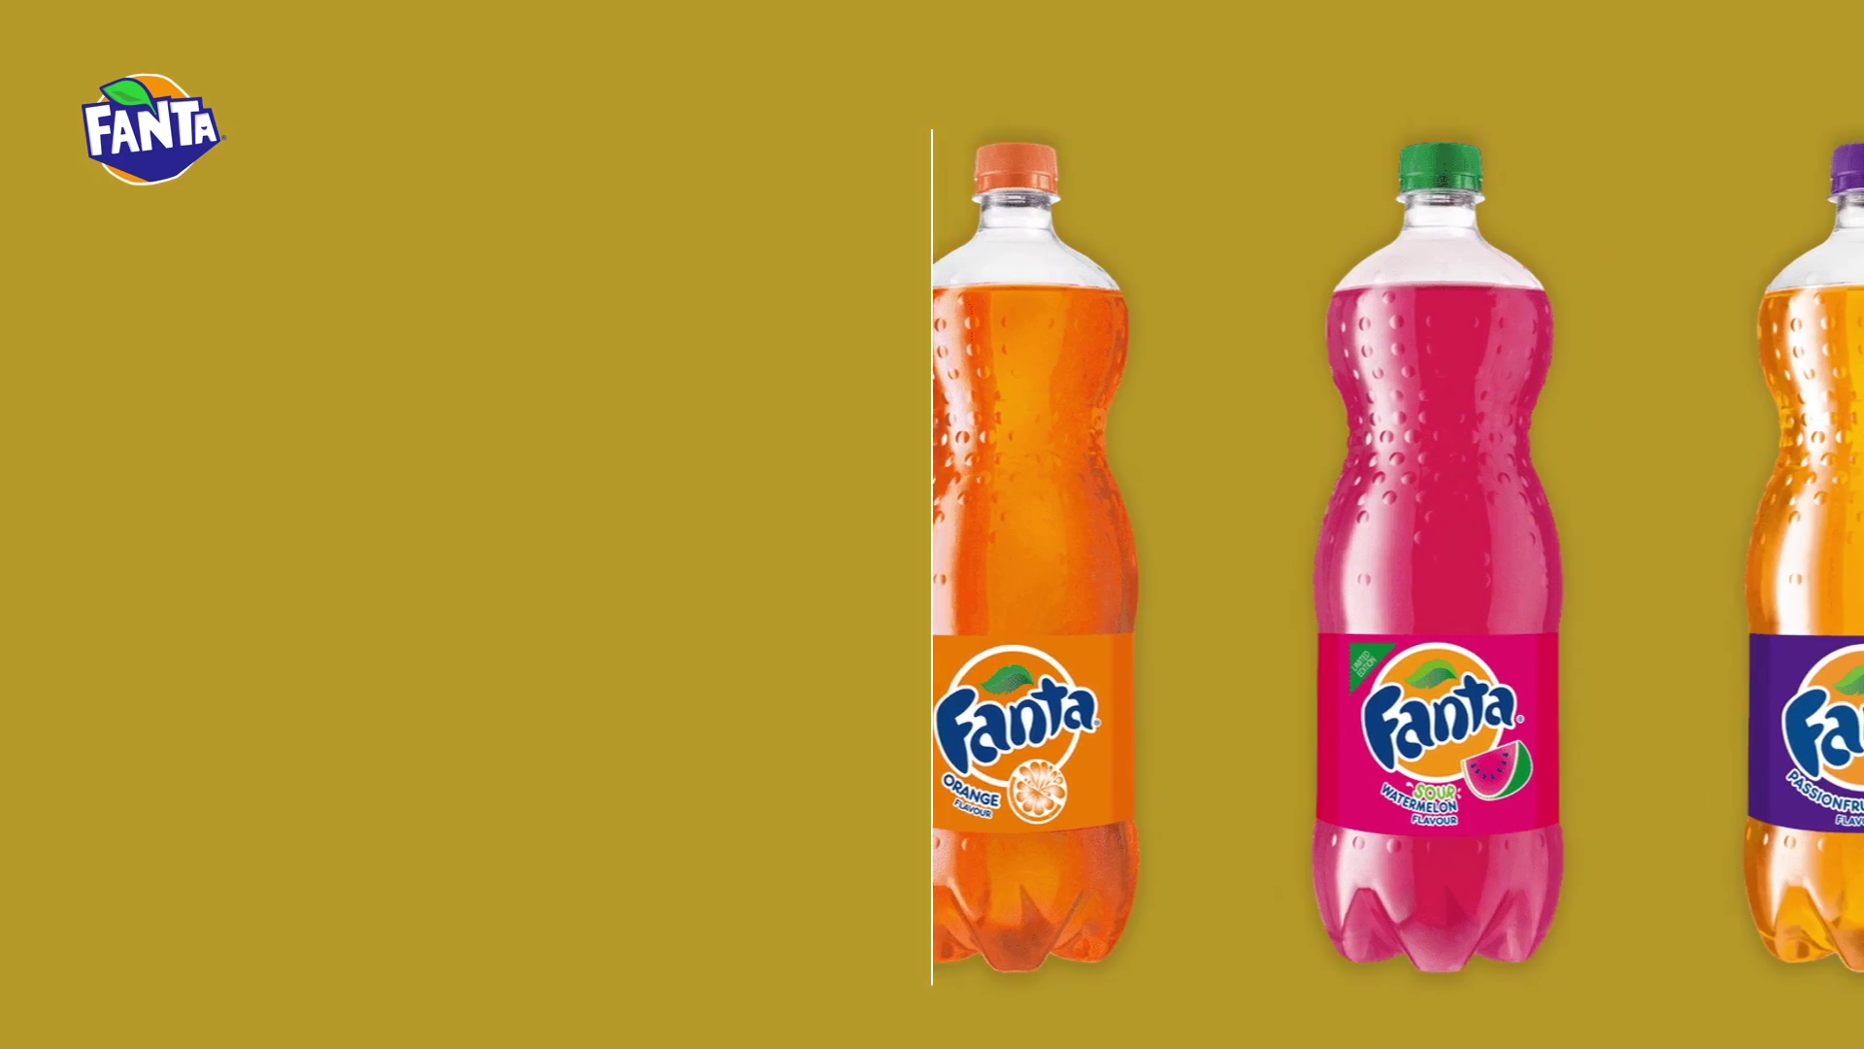
pyautogui.press('Right')
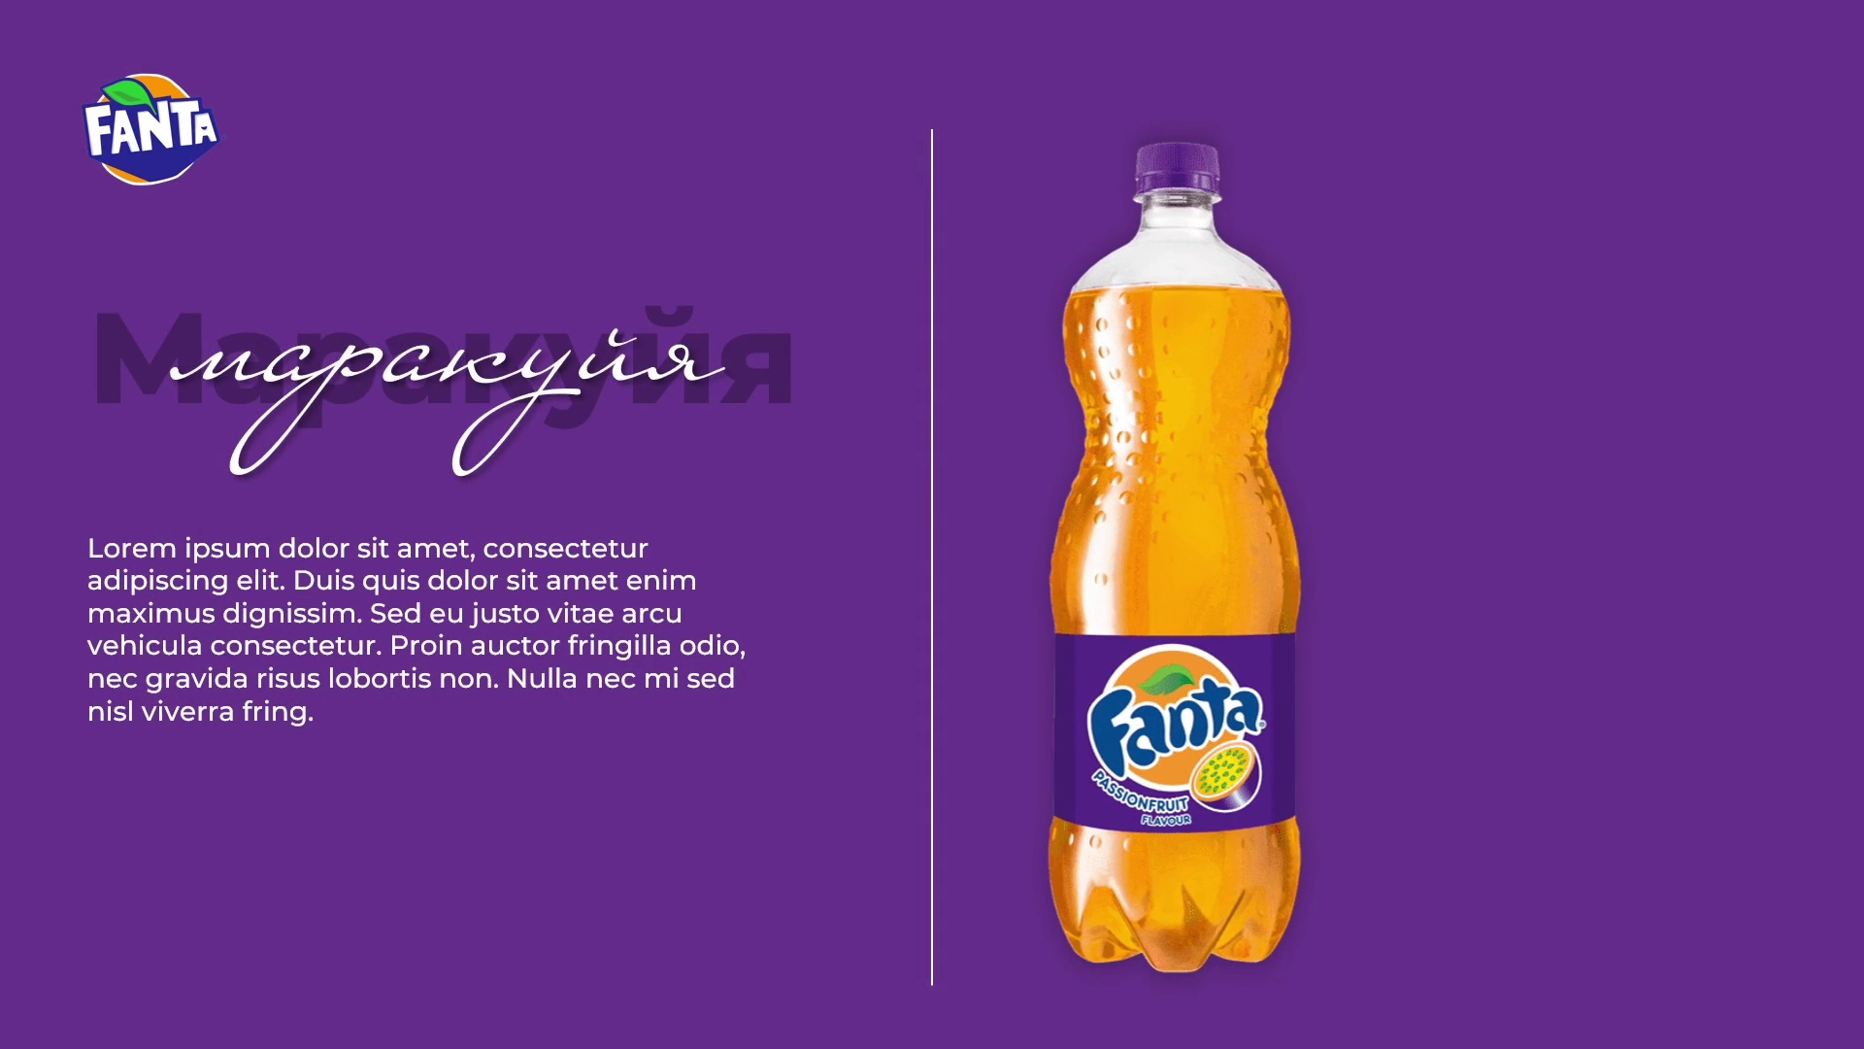
pyautogui.press('Left')
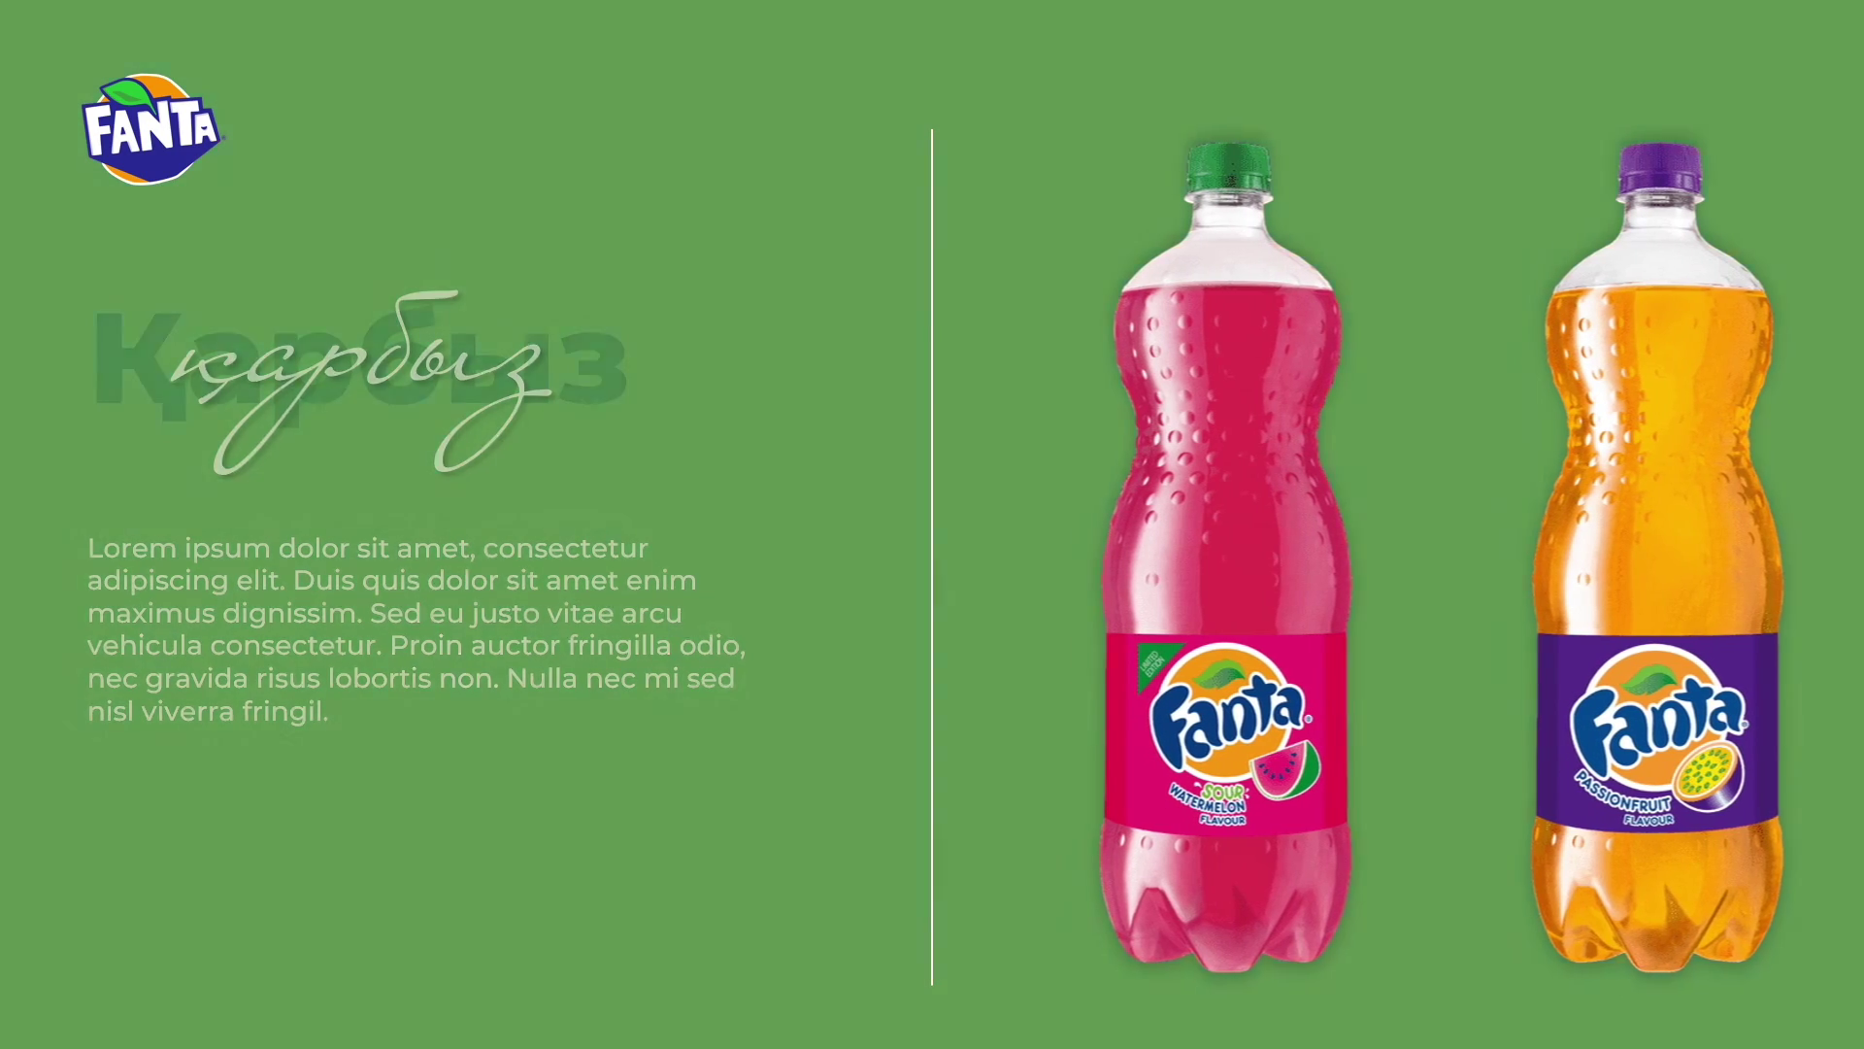
pyautogui.press('Left')
pyautogui.press('Left')
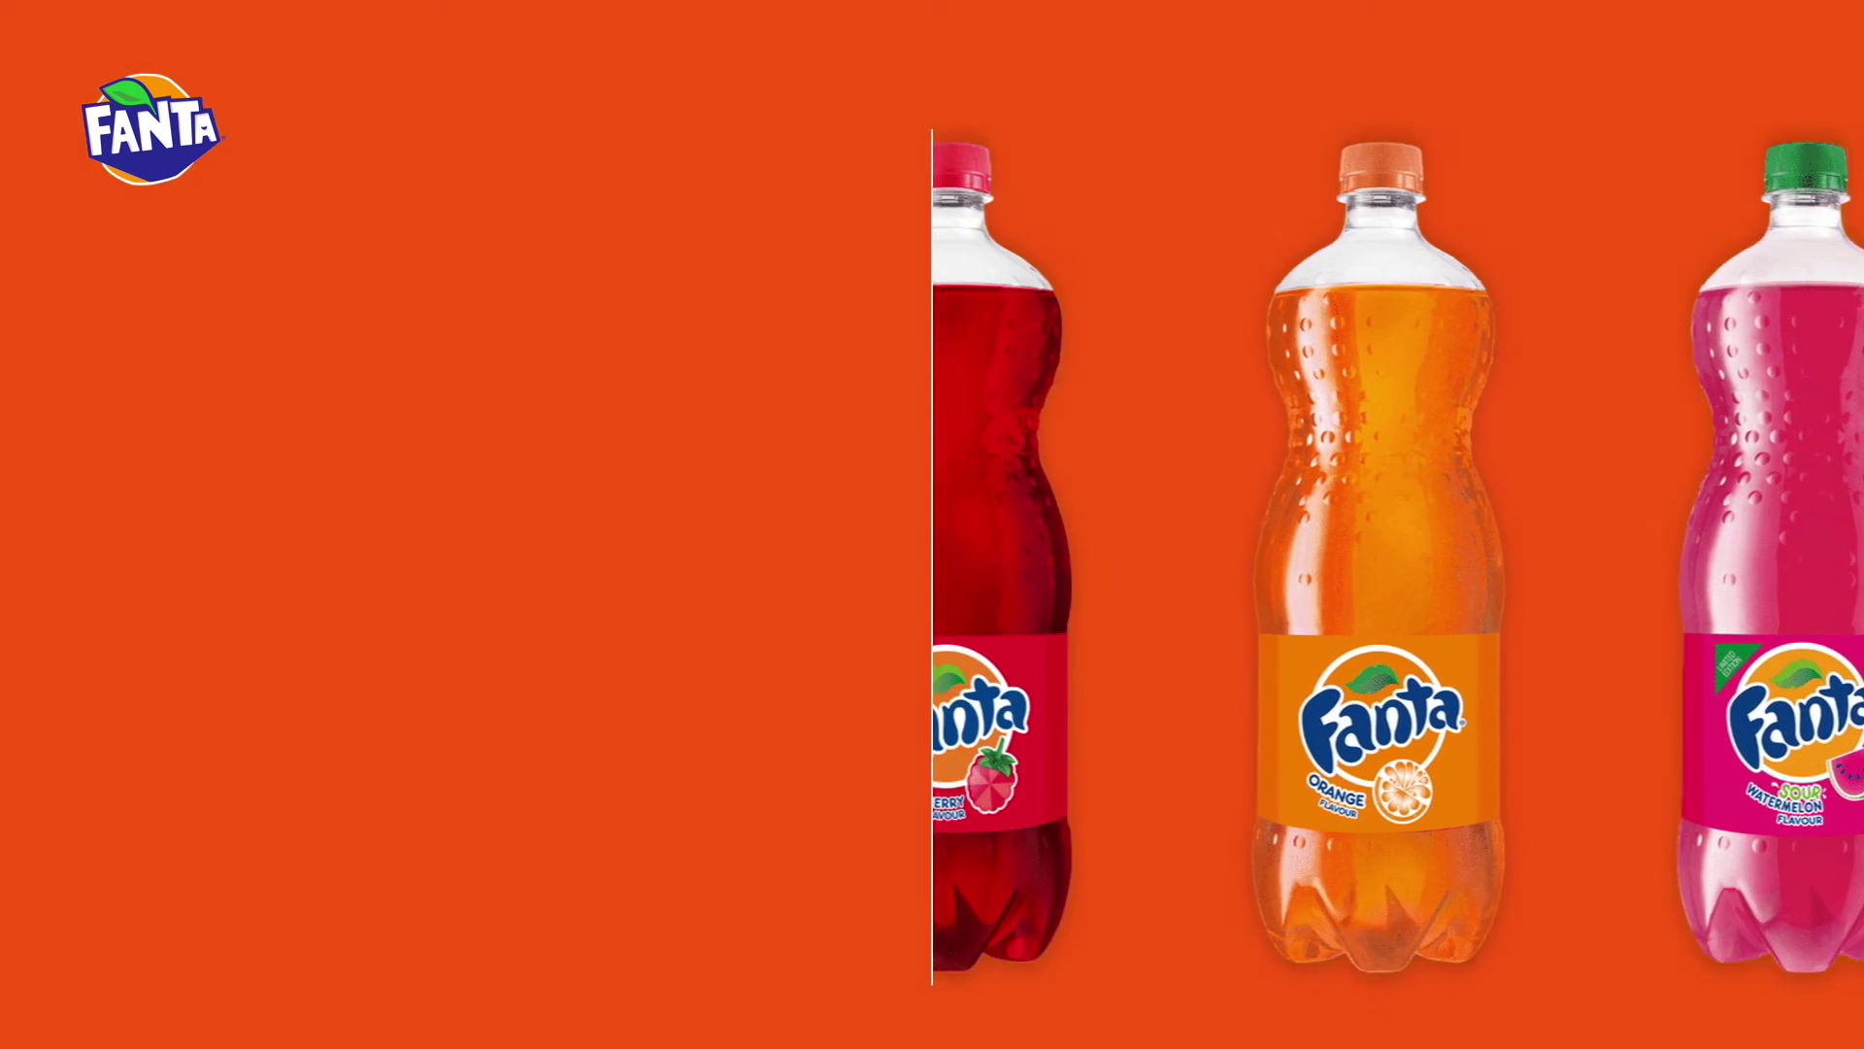